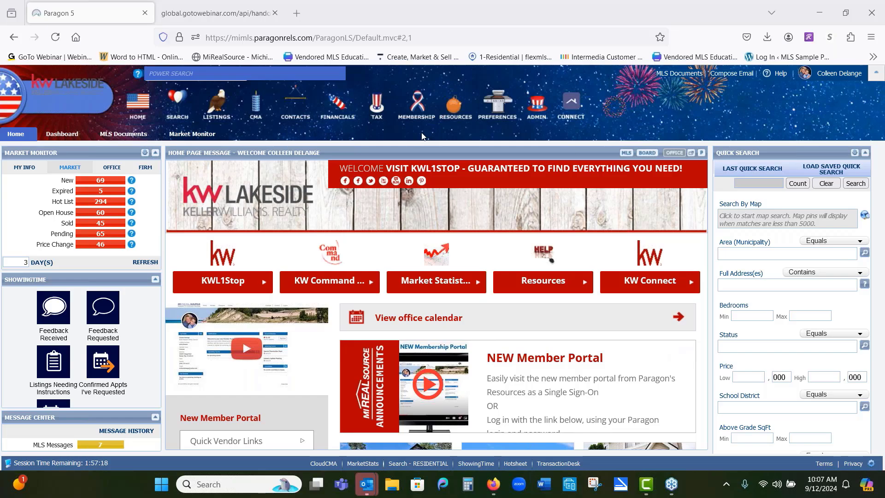
Step: Search listings by the property's street address in the quick search box and open the matching listing results
{"action": "left_click", "coordinate": [191, 75]}
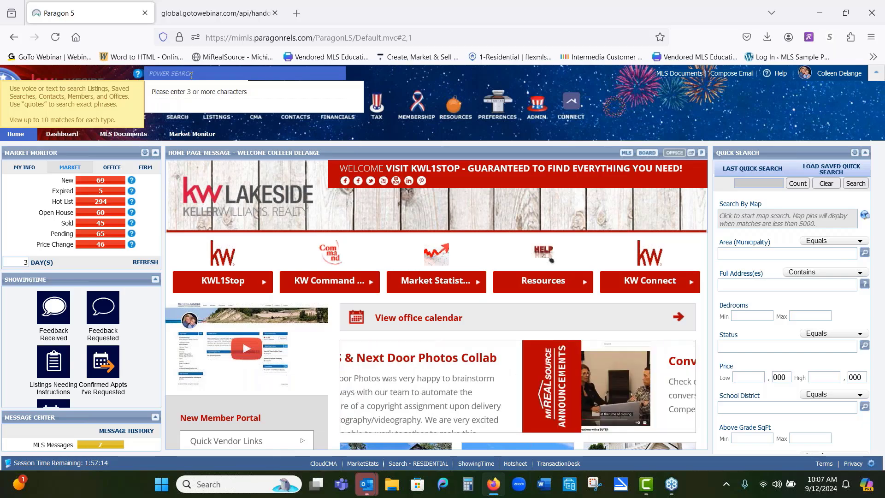
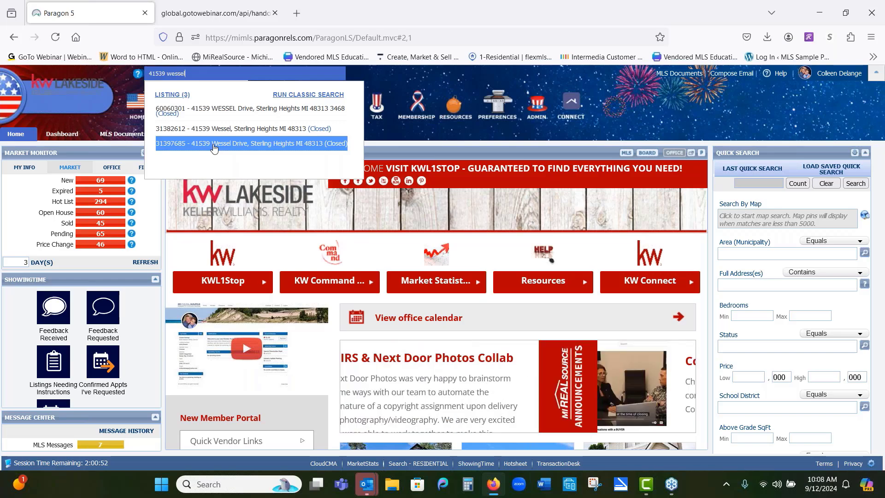
{"action": "left_click", "coordinate": [174, 98]}
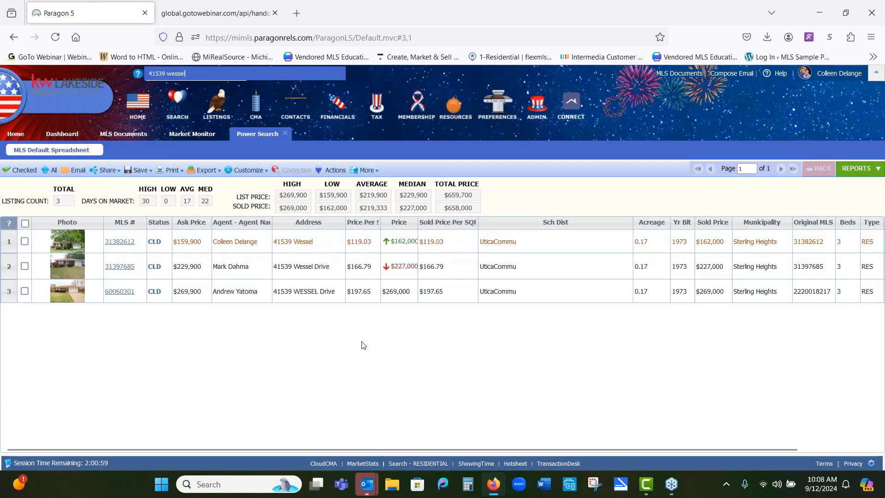
Step: Close the results tab and rerun the same address search from the quick search box
{"action": "left_click", "coordinate": [138, 169]}
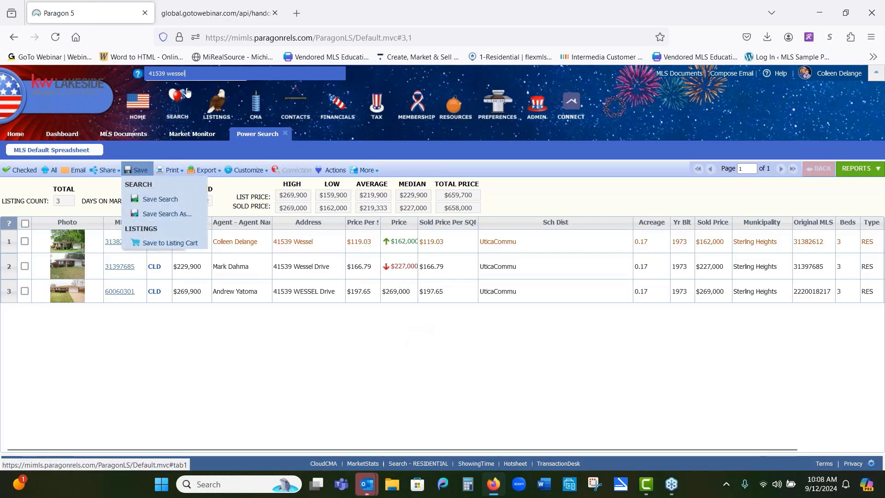
{"action": "left_click", "coordinate": [285, 134]}
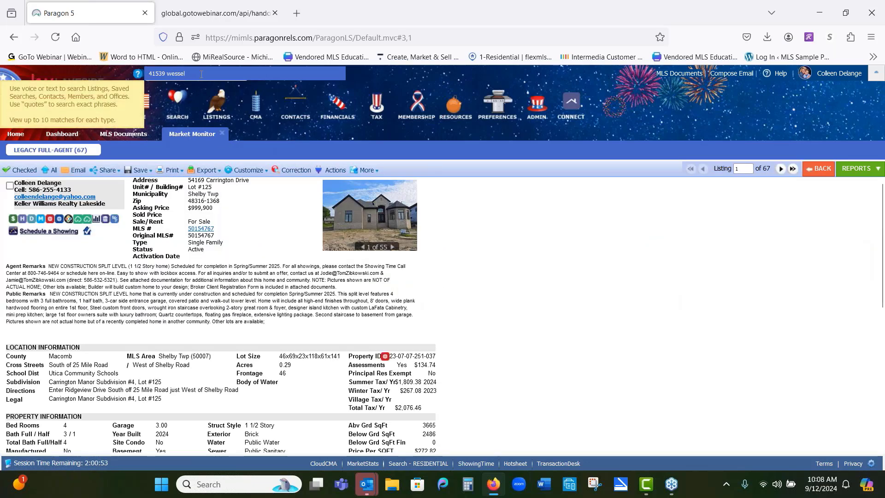
{"action": "key", "text": "BackSpace"}
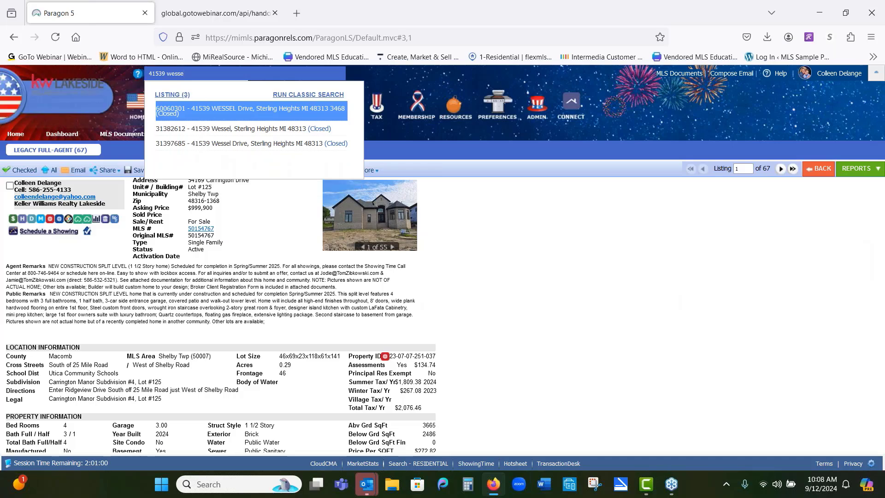
{"action": "left_click", "coordinate": [173, 94]}
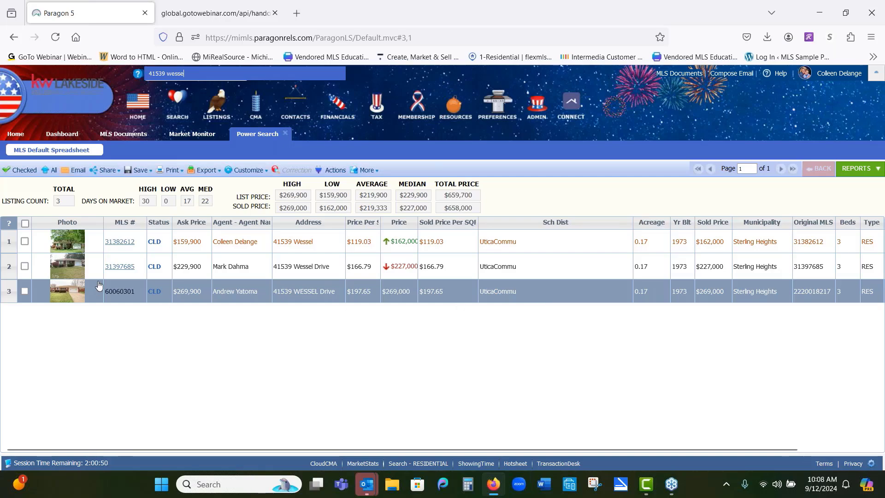
Step: Open the third listing (MLS 60060301) and scroll through its full detail report
{"action": "left_click", "coordinate": [121, 292]}
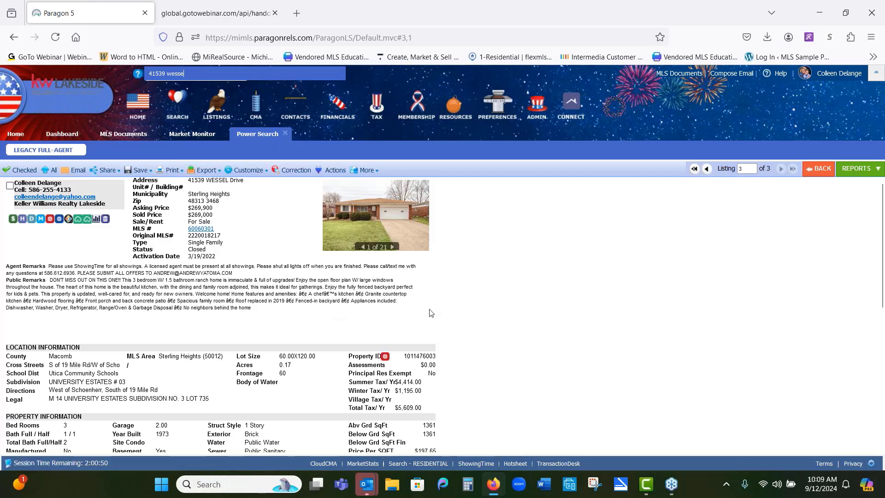
{"action": "scroll", "coordinate": [442, 315], "scroll_direction": "down", "scroll_amount": 1}
{"action": "scroll", "coordinate": [445, 316], "scroll_direction": "down", "scroll_amount": 3}
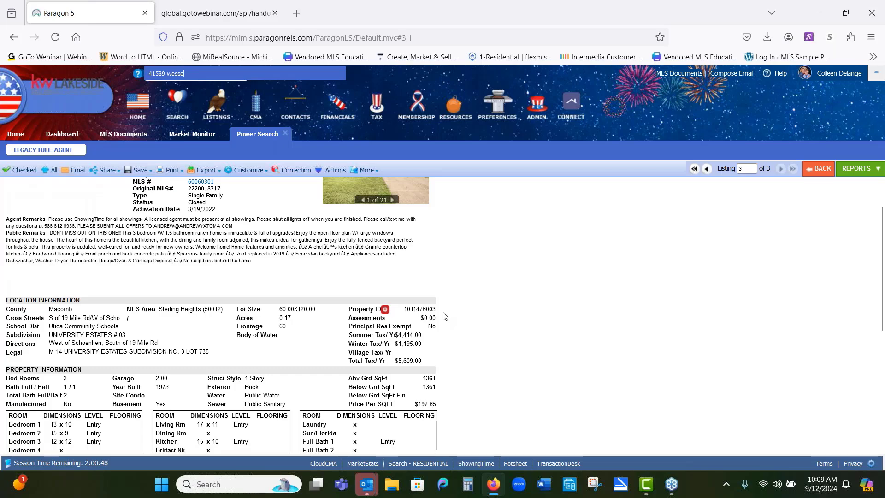
{"action": "scroll", "coordinate": [445, 316], "scroll_direction": "down", "scroll_amount": 5}
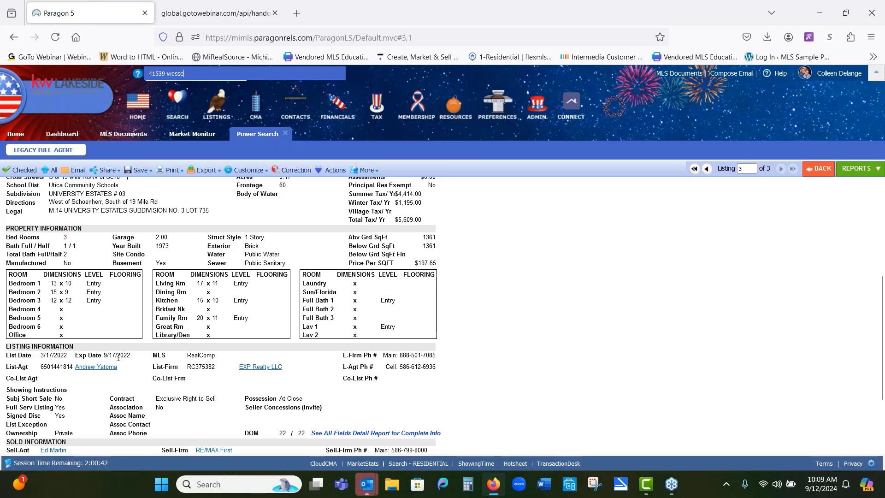
{"action": "scroll", "coordinate": [92, 360], "scroll_direction": "up", "scroll_amount": 4}
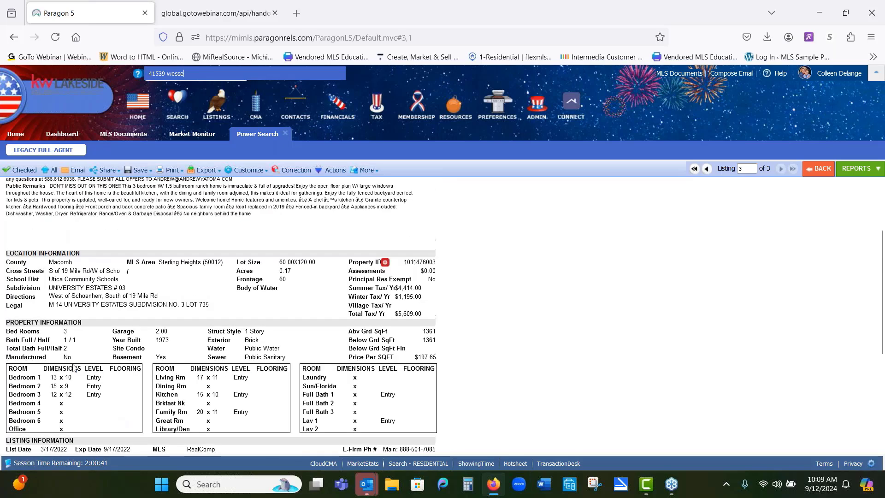
{"action": "scroll", "coordinate": [109, 400], "scroll_direction": "down", "scroll_amount": 2}
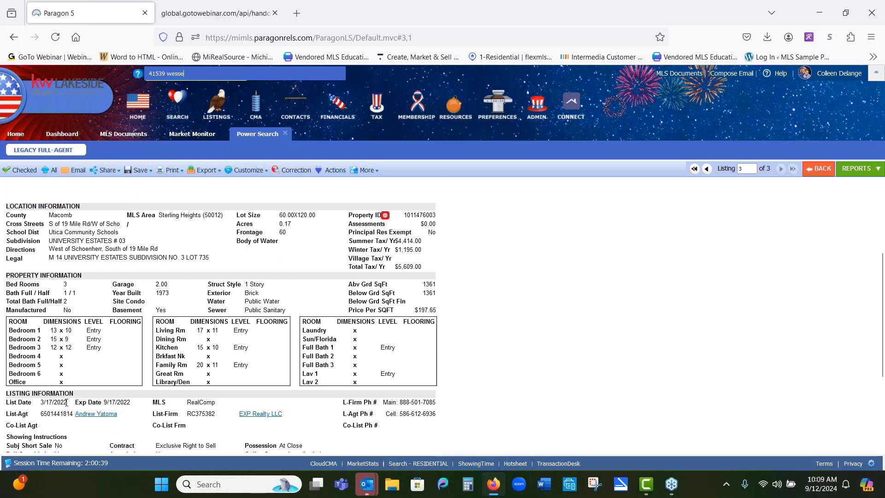
{"action": "scroll", "coordinate": [124, 433], "scroll_direction": "down", "scroll_amount": 2}
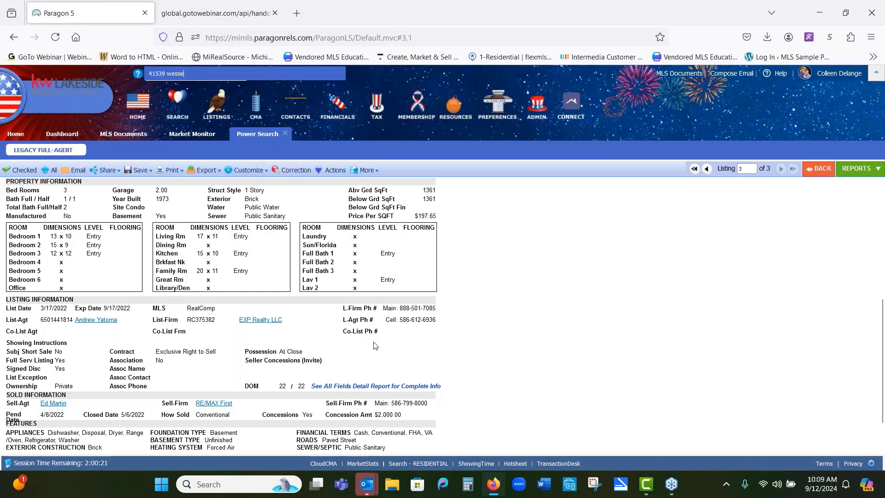
{"action": "scroll", "coordinate": [440, 301], "scroll_direction": "up", "scroll_amount": 5}
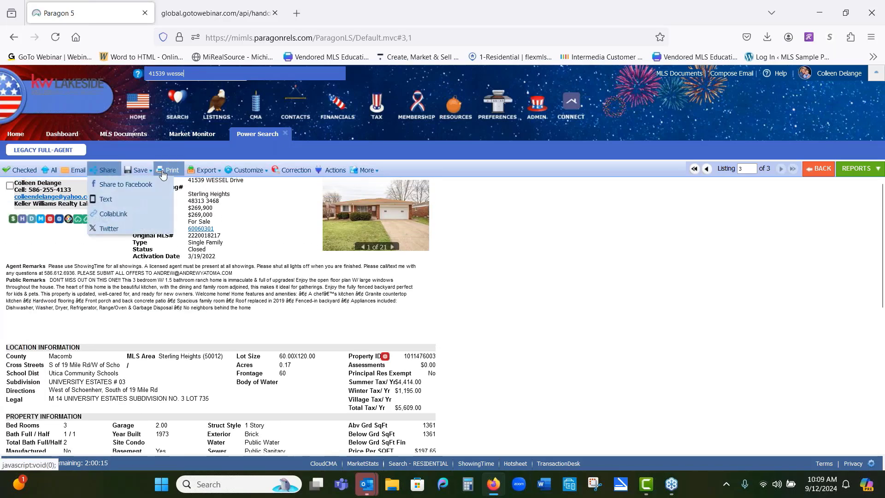
{"action": "mouse_move", "coordinate": [171, 174]}
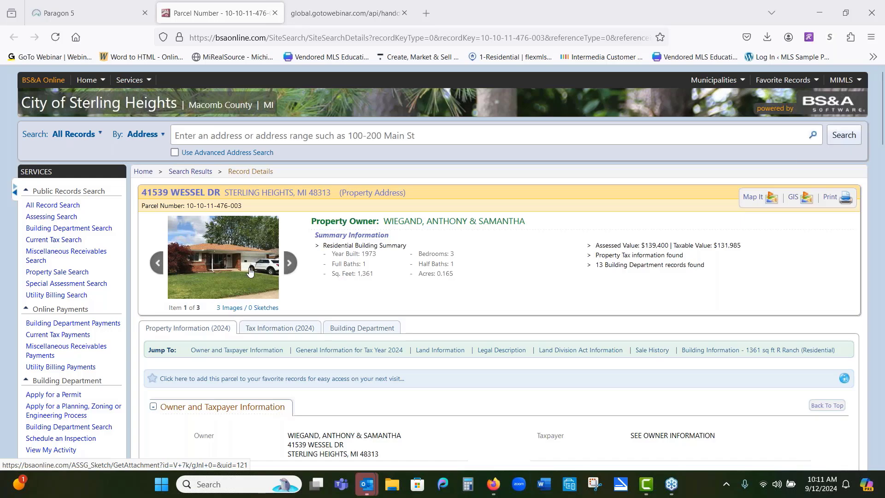
Step: Switch to the BS&A Online parcel record and view the property photo enlarged, then close it
{"action": "left_click", "coordinate": [249, 262]}
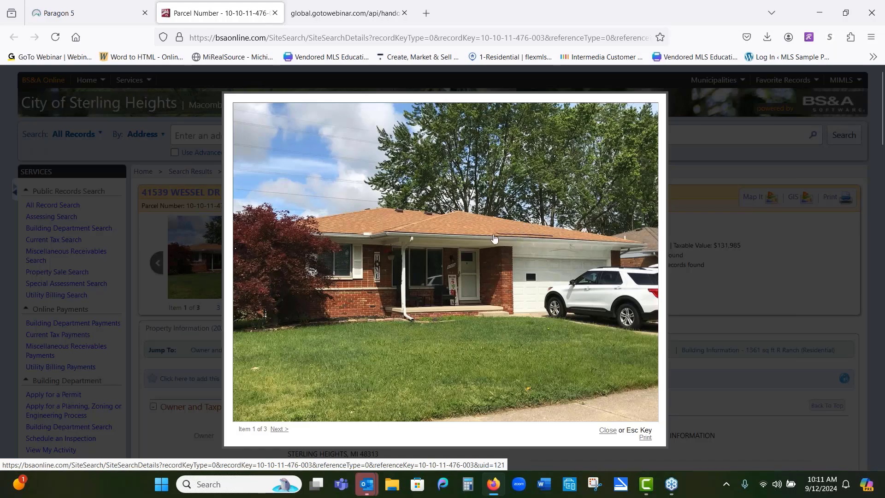
{"action": "right_click", "coordinate": [437, 251]}
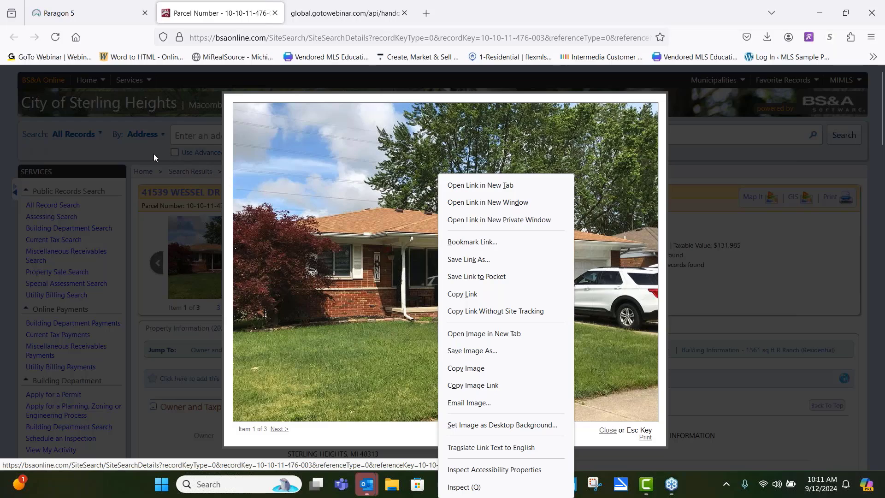
{"action": "left_click", "coordinate": [153, 154]}
{"action": "left_click", "coordinate": [154, 154]}
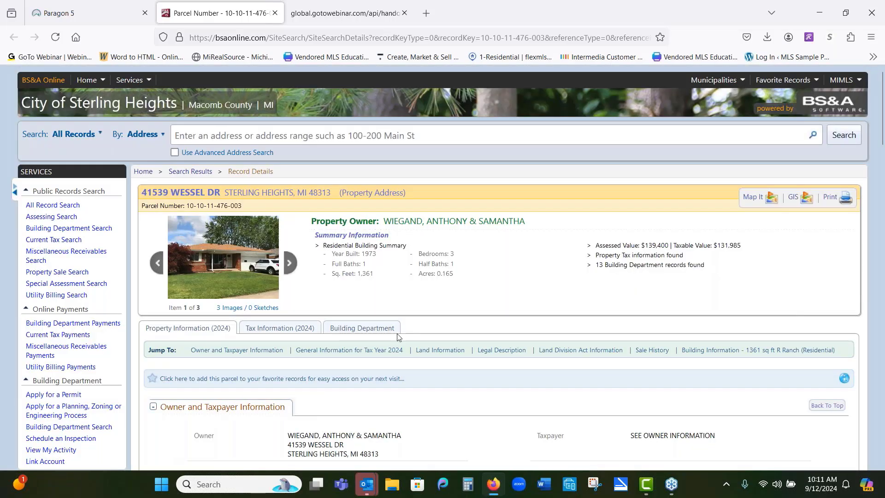
Step: Review the parcel's summary, owner and taxpayer, and 2024 general tax information
{"action": "scroll", "coordinate": [397, 337], "scroll_direction": "down", "scroll_amount": 4}
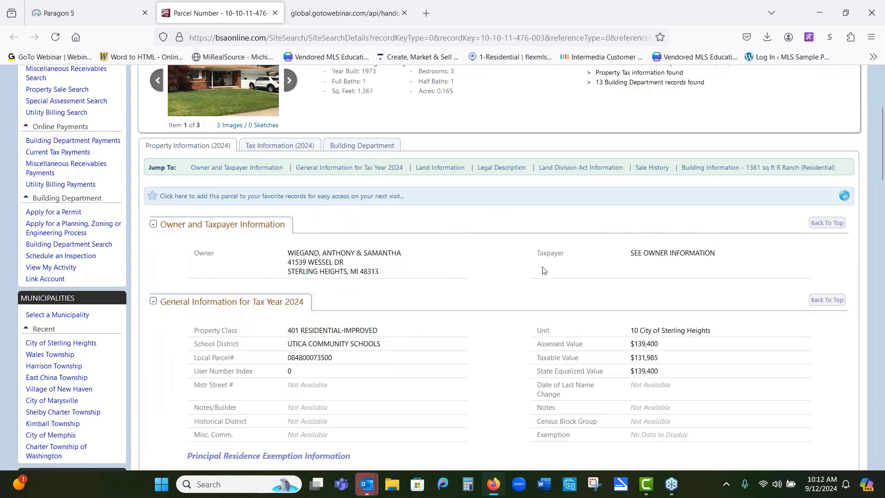
{"action": "scroll", "coordinate": [543, 271], "scroll_direction": "up", "scroll_amount": 4}
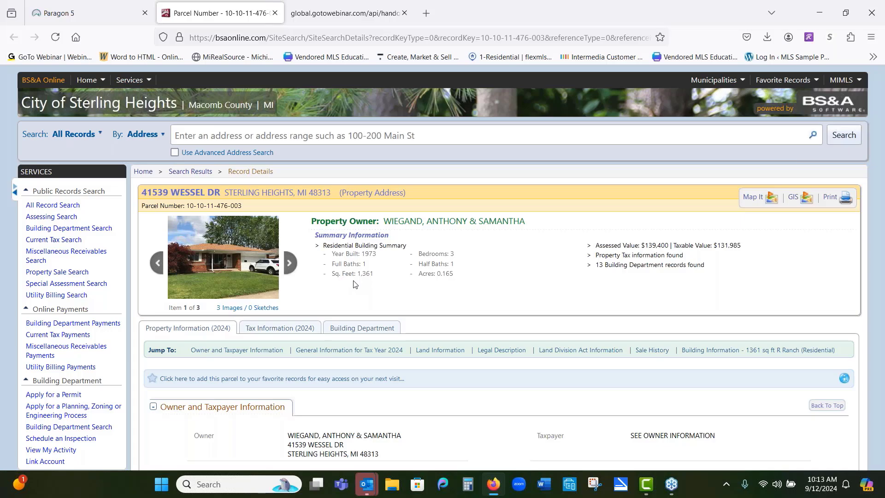
{"action": "scroll", "coordinate": [354, 284], "scroll_direction": "down", "scroll_amount": 3}
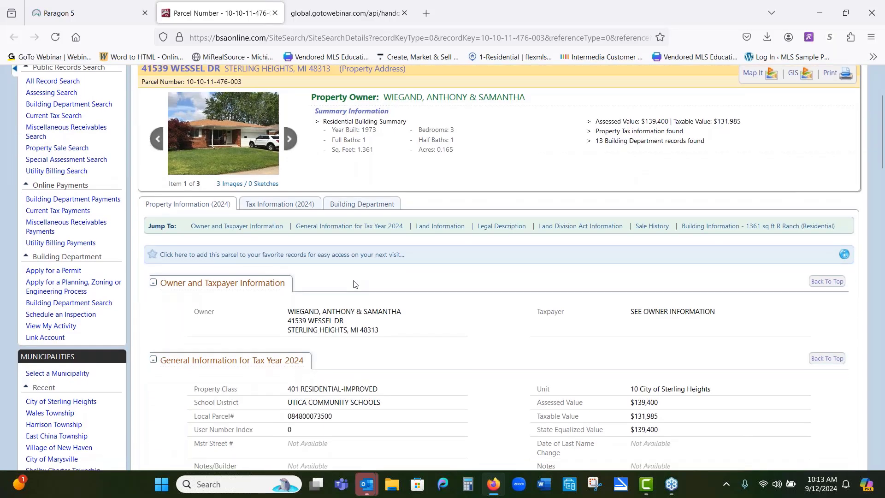
{"action": "scroll", "coordinate": [353, 284], "scroll_direction": "down", "scroll_amount": 2}
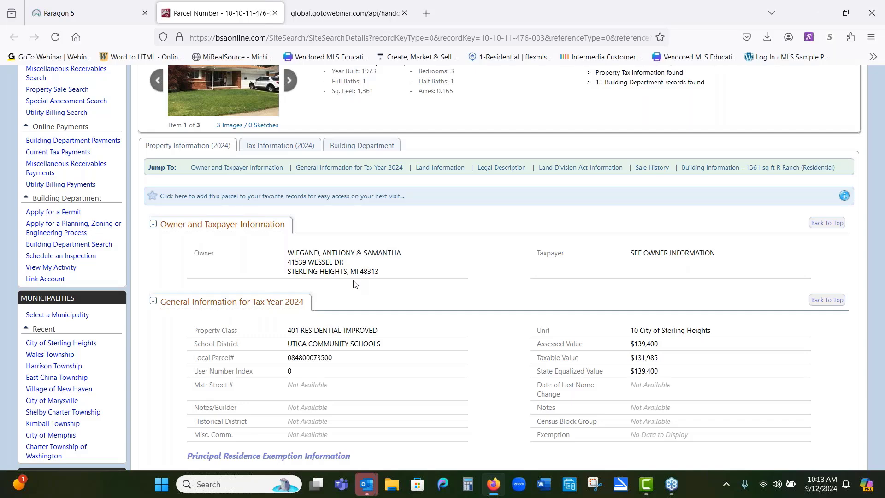
{"action": "scroll", "coordinate": [353, 284], "scroll_direction": "up", "scroll_amount": 2}
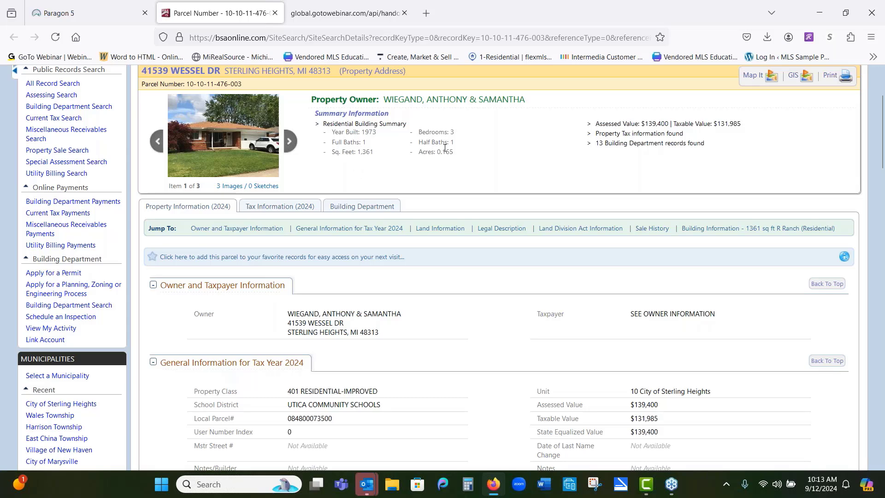
{"action": "scroll", "coordinate": [509, 150], "scroll_direction": "down", "scroll_amount": 3}
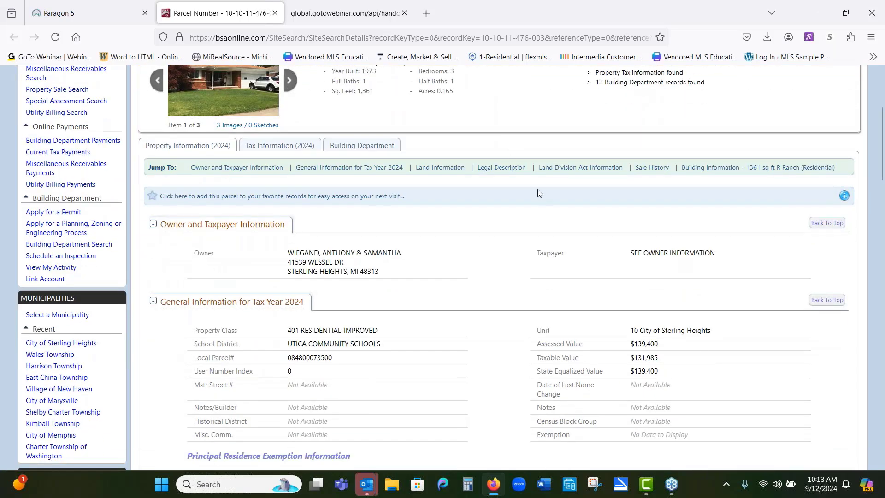
{"action": "scroll", "coordinate": [537, 252], "scroll_direction": "down", "scroll_amount": 3}
{"action": "scroll", "coordinate": [537, 252], "scroll_direction": "down", "scroll_amount": 5}
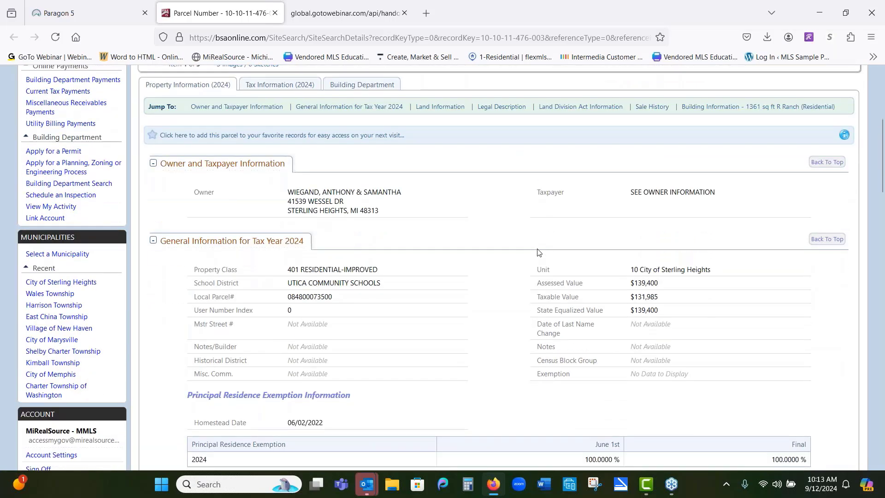
Step: Scroll through the land information, sale history and building information sections of the parcel record
{"action": "scroll", "coordinate": [537, 252], "scroll_direction": "down", "scroll_amount": 5}
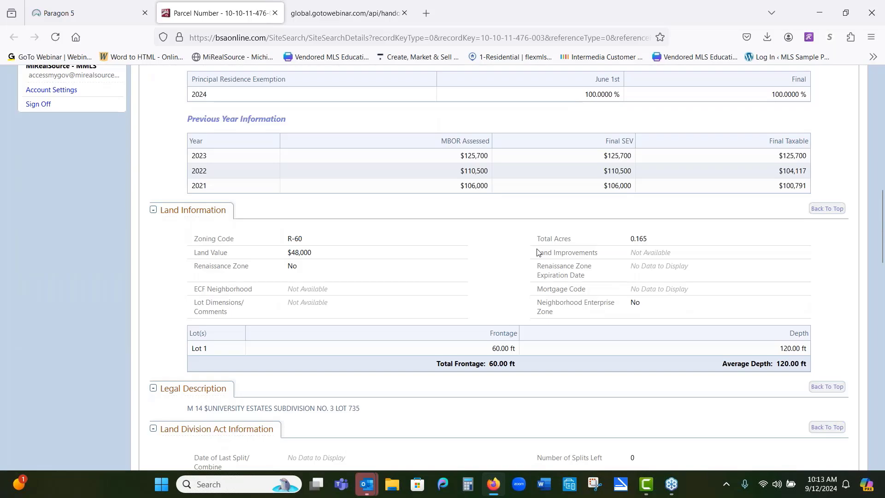
{"action": "scroll", "coordinate": [538, 252], "scroll_direction": "down", "scroll_amount": 1}
{"action": "scroll", "coordinate": [538, 252], "scroll_direction": "down", "scroll_amount": 1}
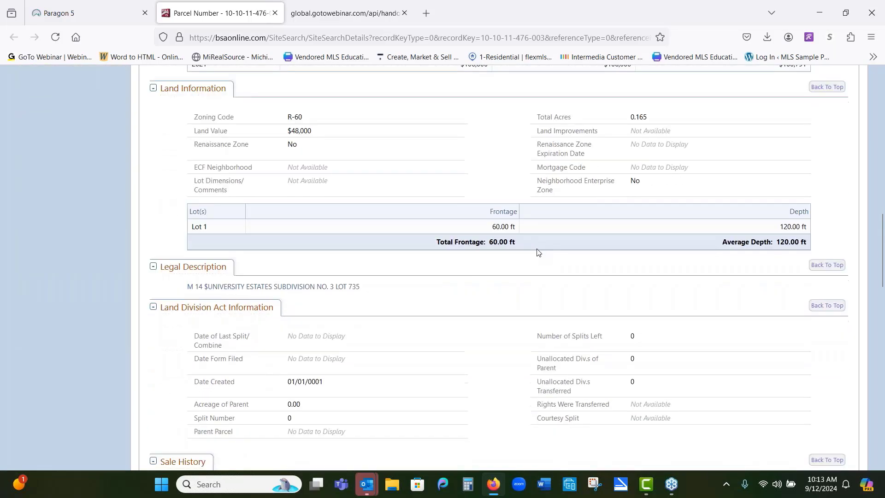
{"action": "scroll", "coordinate": [538, 252], "scroll_direction": "down", "scroll_amount": 3}
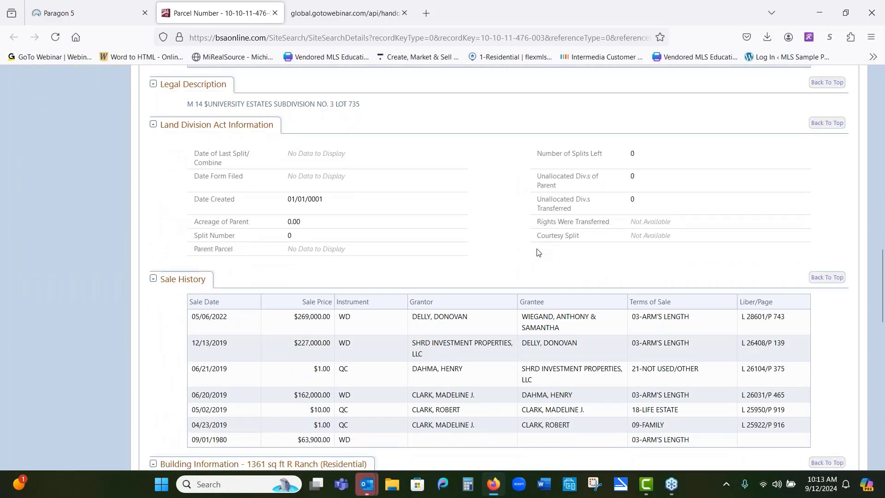
{"action": "scroll", "coordinate": [538, 252], "scroll_direction": "down", "scroll_amount": 1}
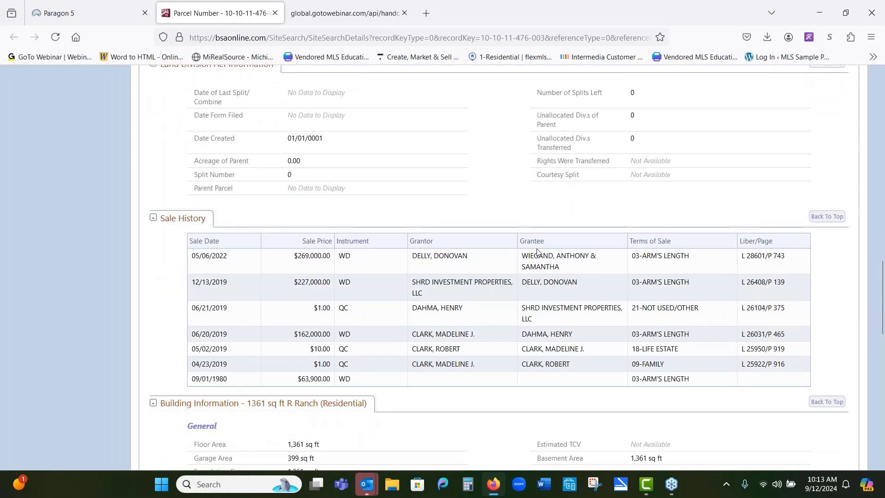
{"action": "scroll", "coordinate": [537, 252], "scroll_direction": "down", "scroll_amount": 3}
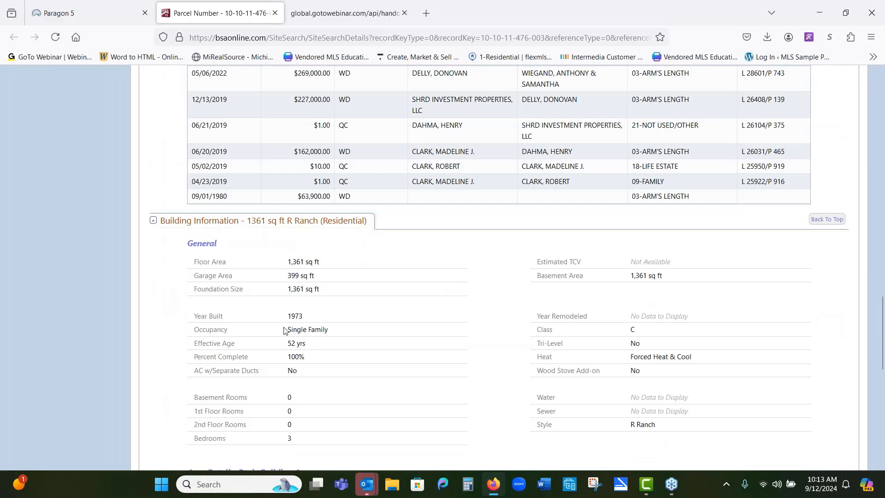
{"action": "scroll", "coordinate": [311, 341], "scroll_direction": "down", "scroll_amount": 2}
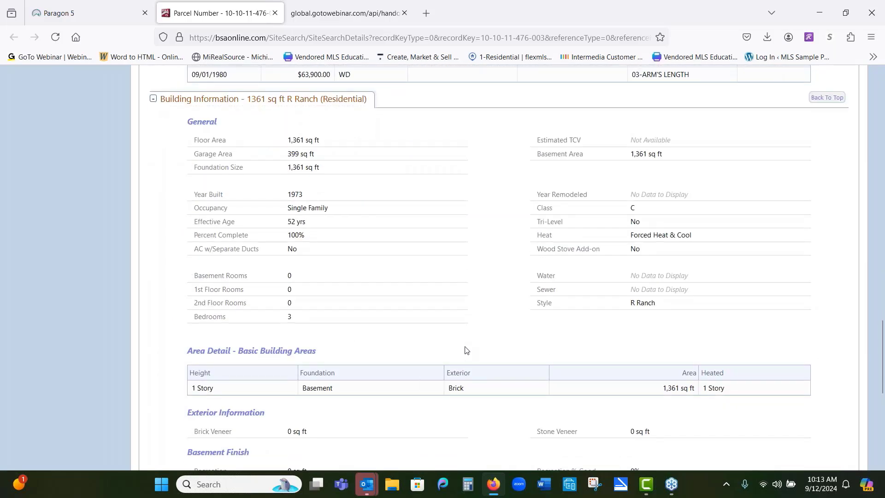
{"action": "scroll", "coordinate": [527, 401], "scroll_direction": "down", "scroll_amount": 2}
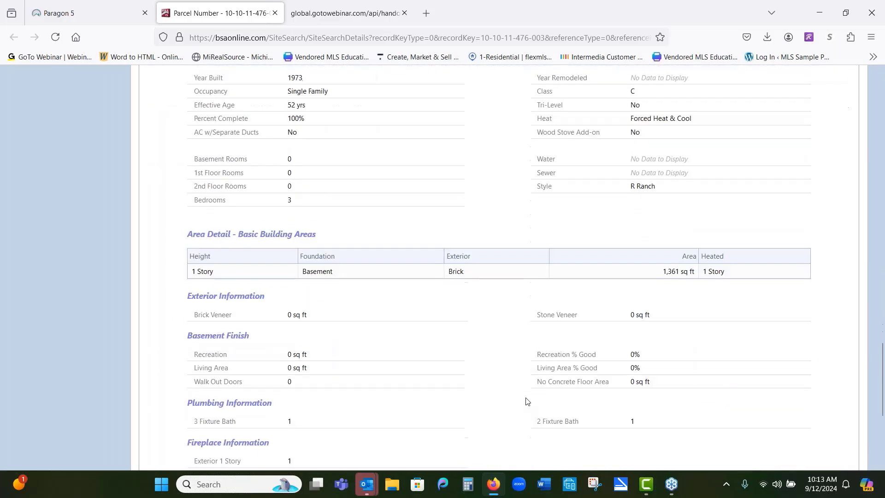
{"action": "scroll", "coordinate": [527, 401], "scroll_direction": "down", "scroll_amount": 2}
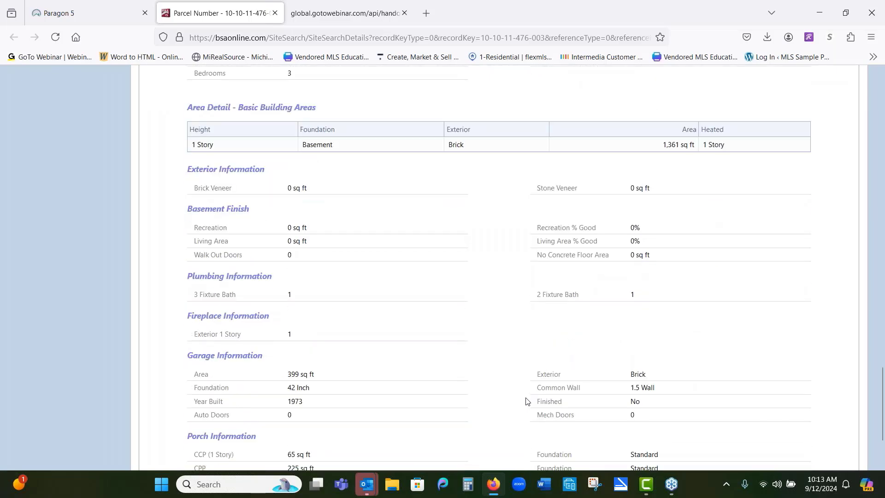
{"action": "scroll", "coordinate": [526, 400], "scroll_direction": "down", "scroll_amount": 1}
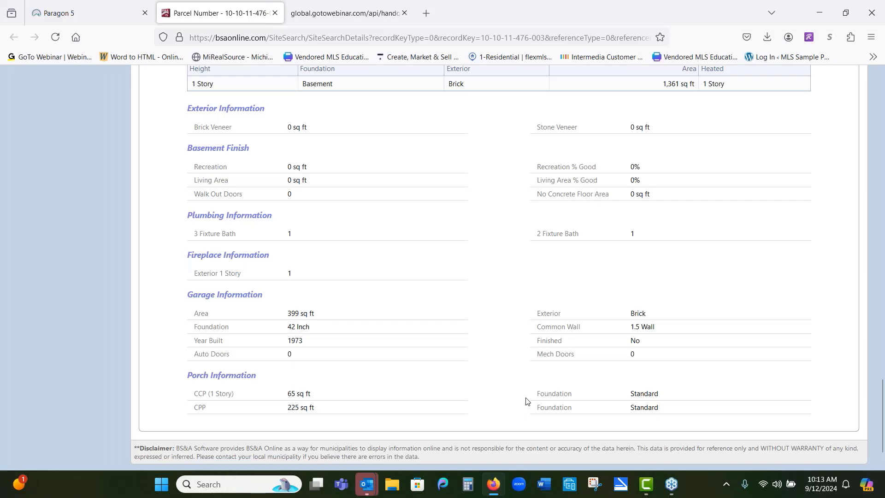
Step: Scroll back up through the parcel record to the property summary and owner information at the top
{"action": "scroll", "coordinate": [526, 400], "scroll_direction": "up", "scroll_amount": 6}
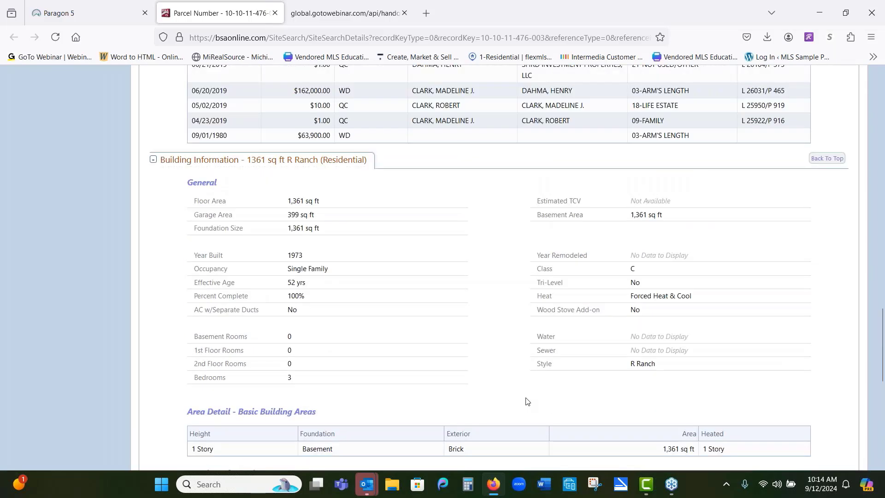
{"action": "scroll", "coordinate": [525, 400], "scroll_direction": "up", "scroll_amount": 5}
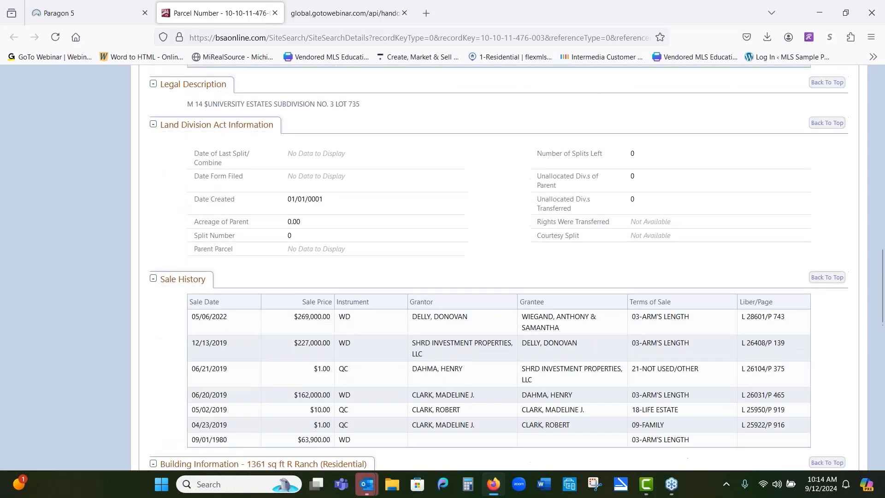
{"action": "scroll", "coordinate": [526, 401], "scroll_direction": "up", "scroll_amount": 4}
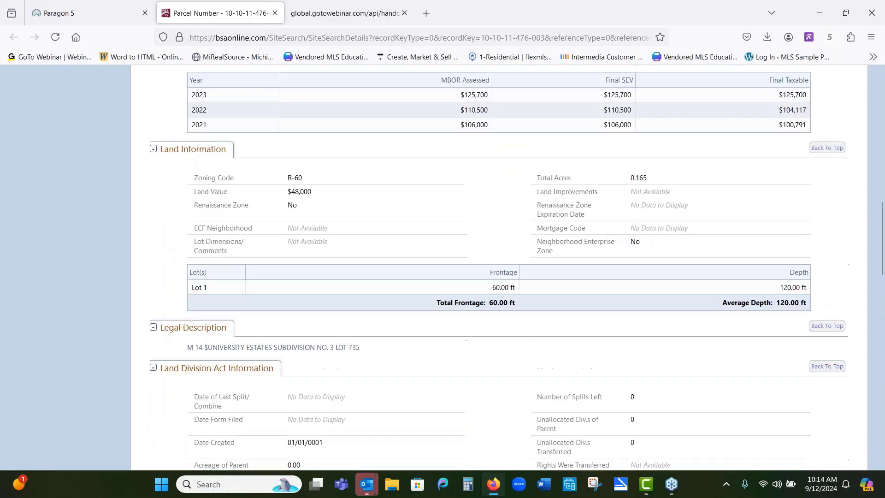
{"action": "scroll", "coordinate": [526, 401], "scroll_direction": "up", "scroll_amount": 3}
{"action": "scroll", "coordinate": [526, 401], "scroll_direction": "up", "scroll_amount": 6}
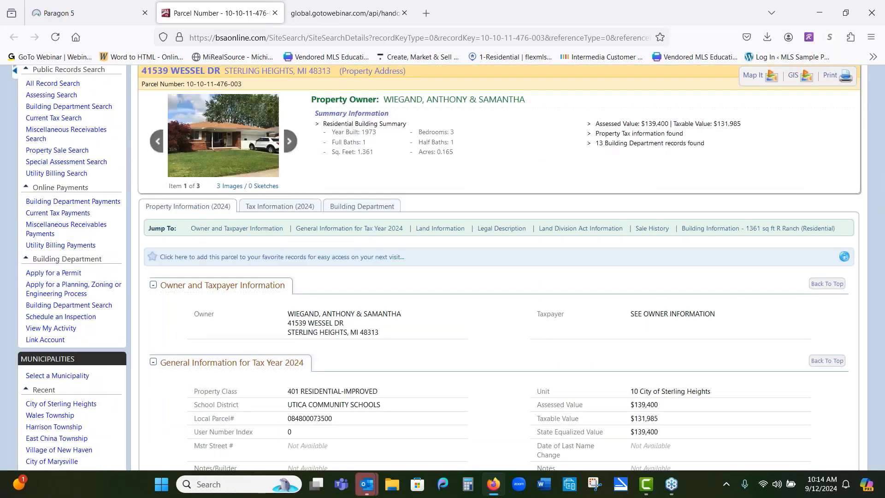
{"action": "scroll", "coordinate": [442, 267], "scroll_direction": "up", "scroll_amount": 1}
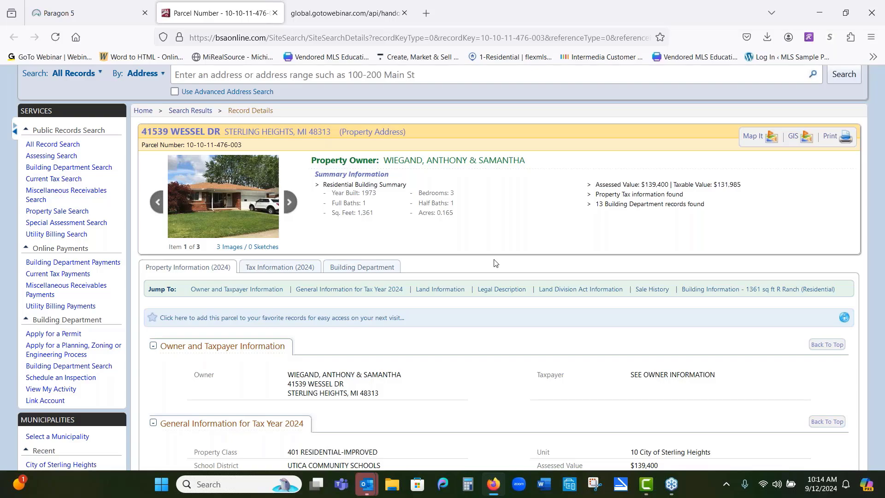
{"action": "scroll", "coordinate": [494, 262], "scroll_direction": "up", "scroll_amount": 2}
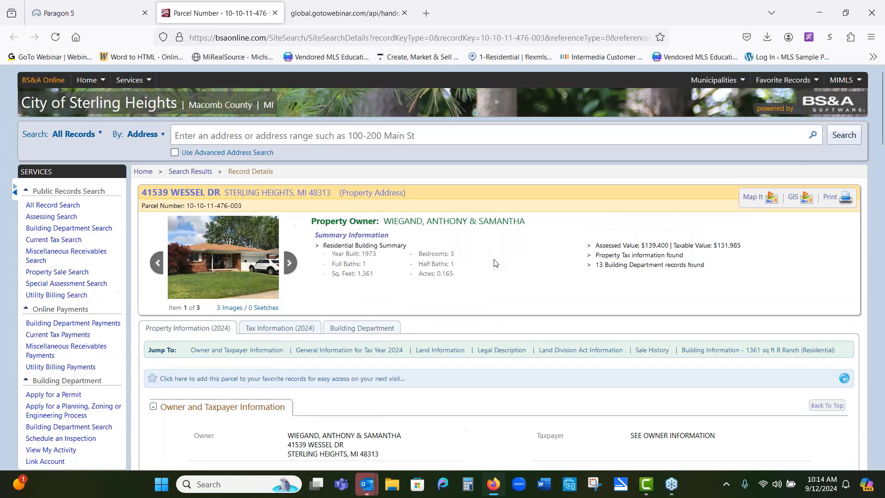
{"action": "scroll", "coordinate": [494, 262], "scroll_direction": "down", "scroll_amount": 5}
{"action": "scroll", "coordinate": [495, 262], "scroll_direction": "down", "scroll_amount": 3}
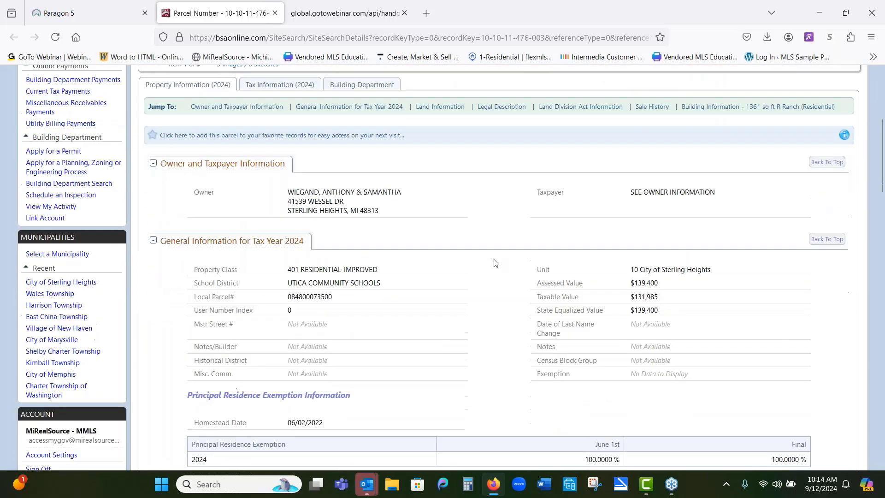
{"action": "scroll", "coordinate": [495, 262], "scroll_direction": "down", "scroll_amount": 2}
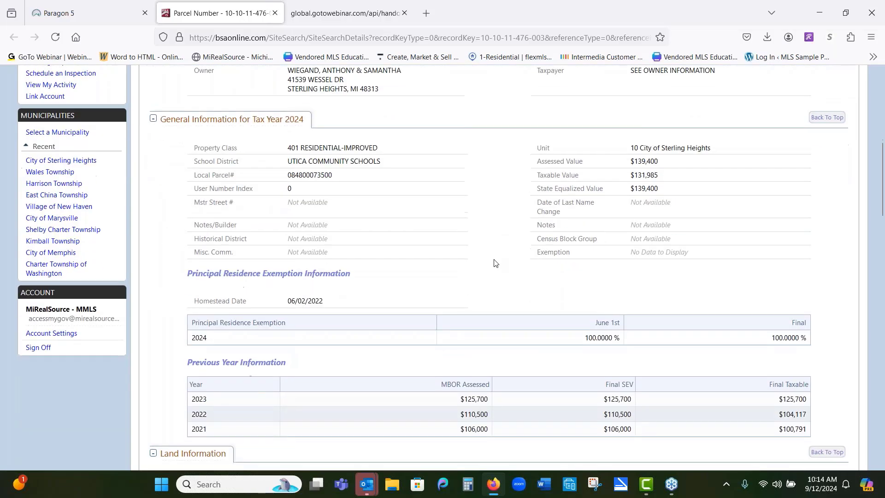
{"action": "scroll", "coordinate": [494, 262], "scroll_direction": "up", "scroll_amount": 4}
{"action": "scroll", "coordinate": [494, 262], "scroll_direction": "up", "scroll_amount": 3}
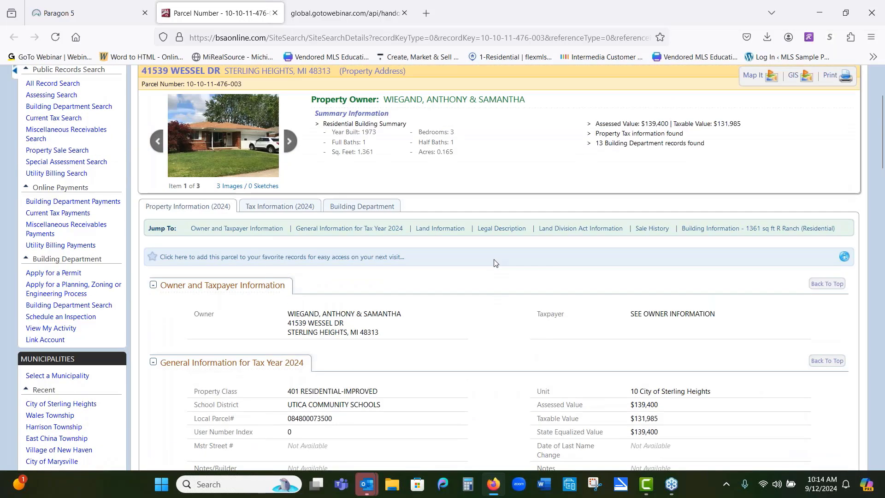
{"action": "scroll", "coordinate": [494, 263], "scroll_direction": "up", "scroll_amount": 3}
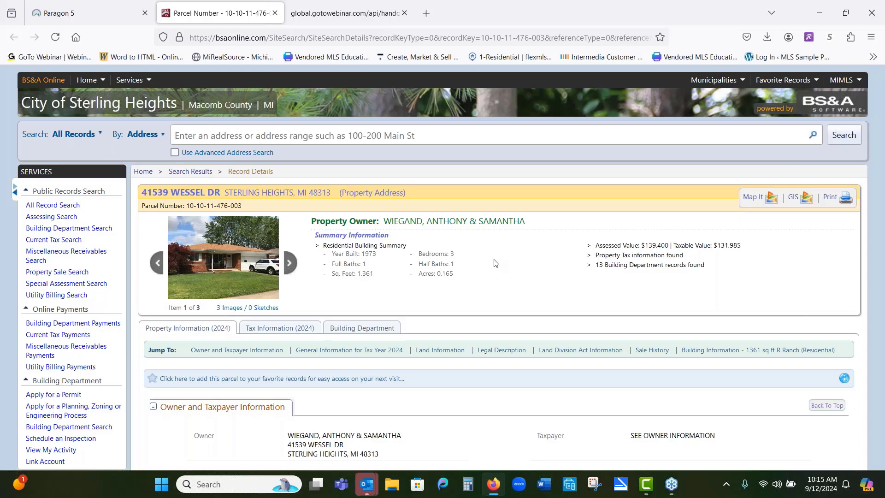
Step: Open the parcel's 2024 tax information and scroll through its tax history table
{"action": "left_click", "coordinate": [282, 329]}
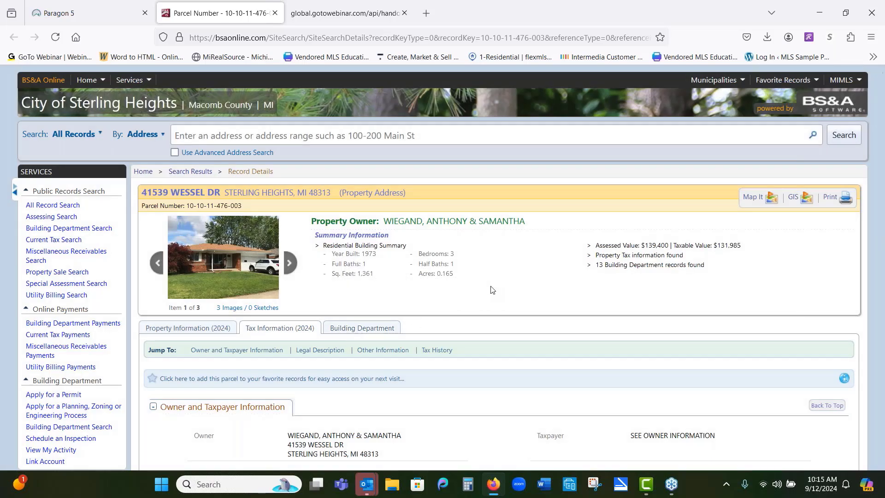
{"action": "scroll", "coordinate": [539, 290], "scroll_direction": "down", "scroll_amount": 5}
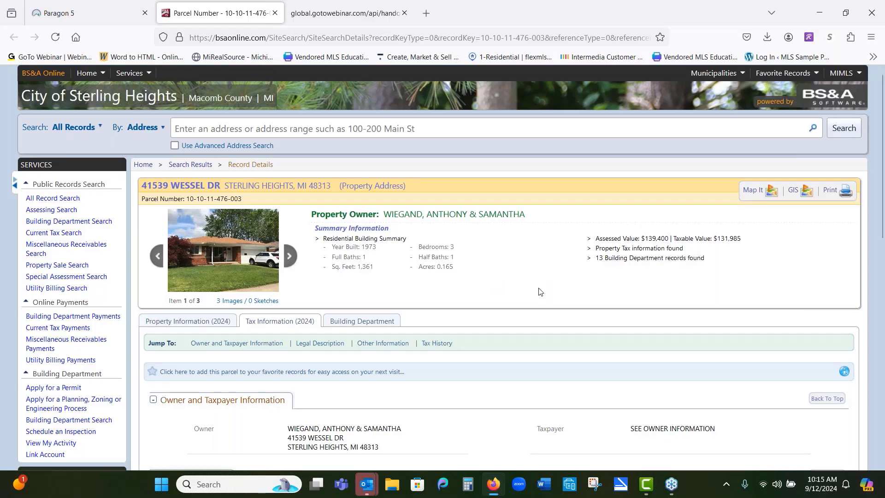
{"action": "scroll", "coordinate": [539, 290], "scroll_direction": "down", "scroll_amount": 5}
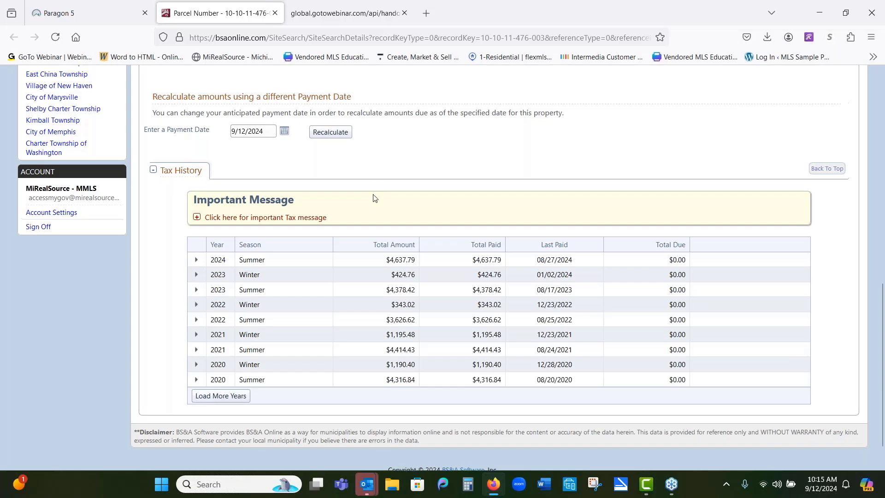
{"action": "scroll", "coordinate": [373, 198], "scroll_direction": "up", "scroll_amount": 3}
{"action": "scroll", "coordinate": [489, 219], "scroll_direction": "up", "scroll_amount": 6}
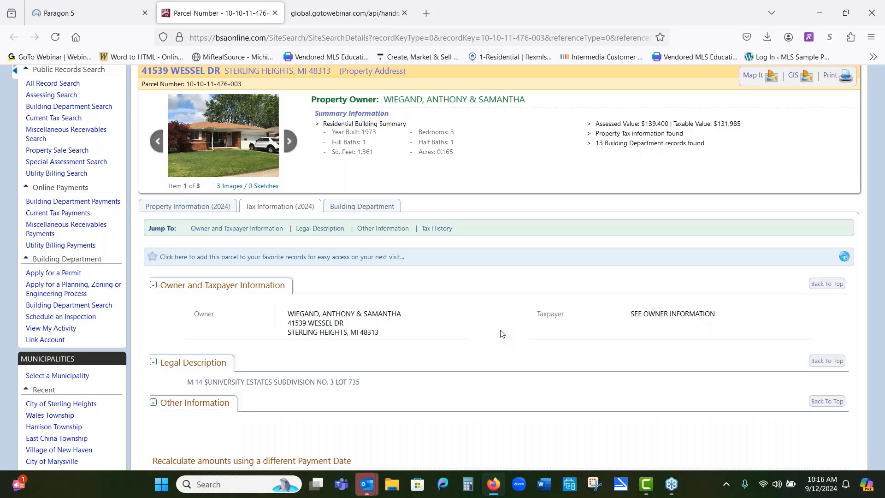
{"action": "scroll", "coordinate": [502, 333], "scroll_direction": "up", "scroll_amount": 3}
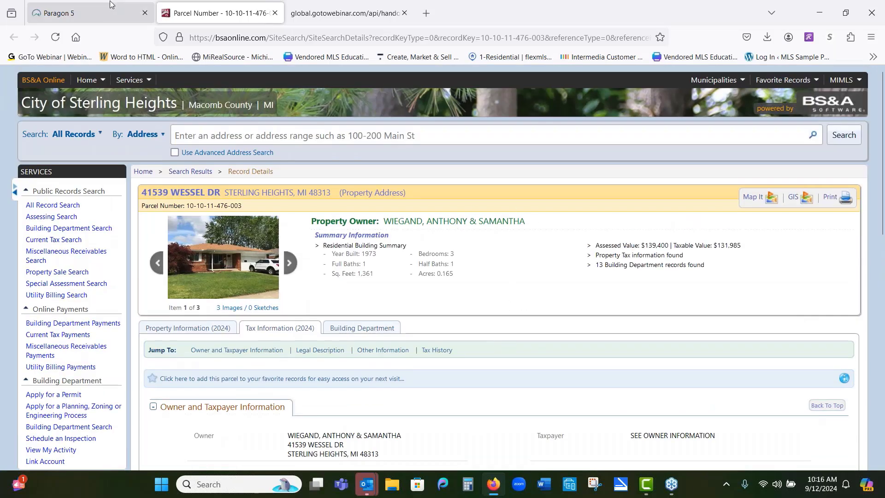
Step: Switch to Paragon and open the listing's Realist property detail report, reviewing its owner, location and tax information
{"action": "left_click", "coordinate": [106, 12]}
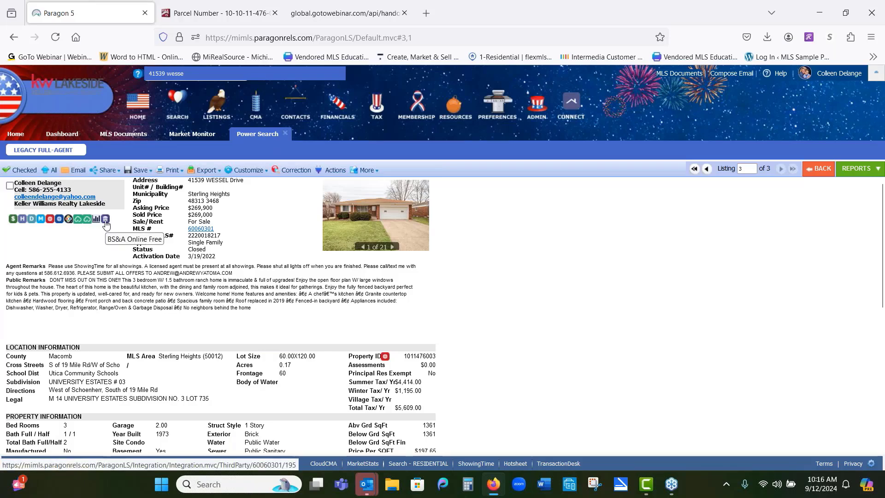
{"action": "left_click", "coordinate": [51, 219]}
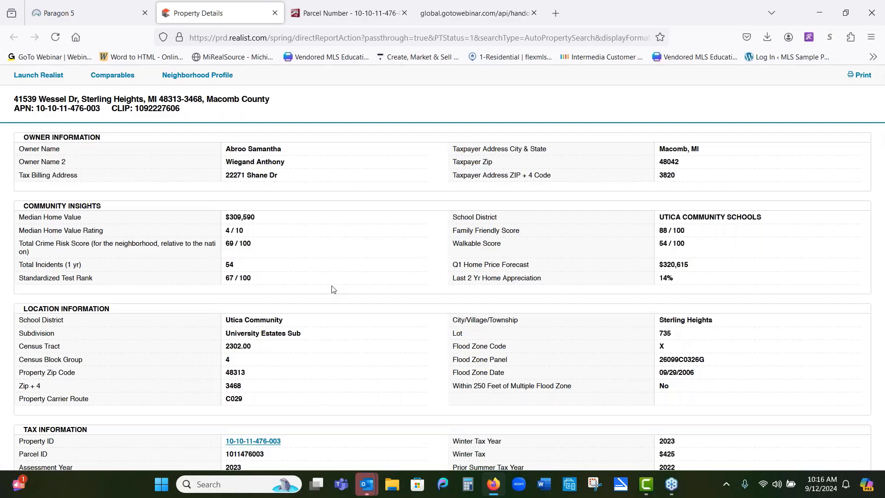
{"action": "scroll", "coordinate": [334, 289], "scroll_direction": "down", "scroll_amount": 2}
{"action": "scroll", "coordinate": [333, 289], "scroll_direction": "down", "scroll_amount": 8}
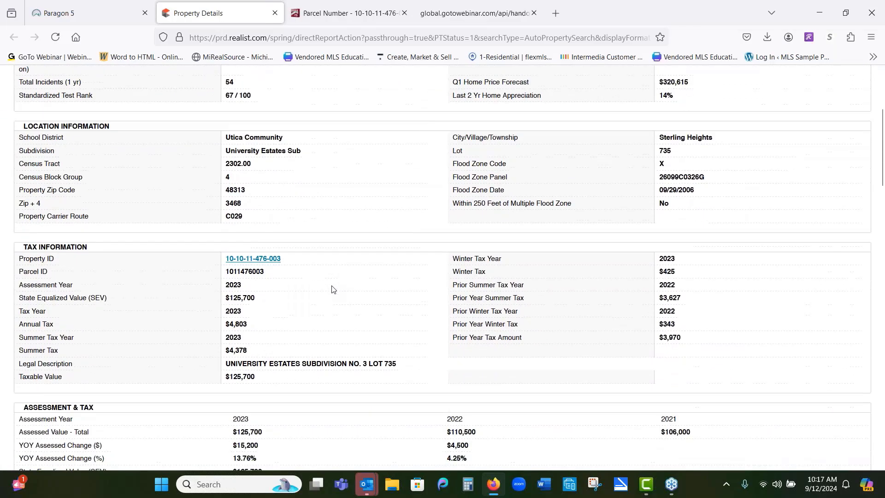
{"action": "scroll", "coordinate": [332, 289], "scroll_direction": "down", "scroll_amount": 4}
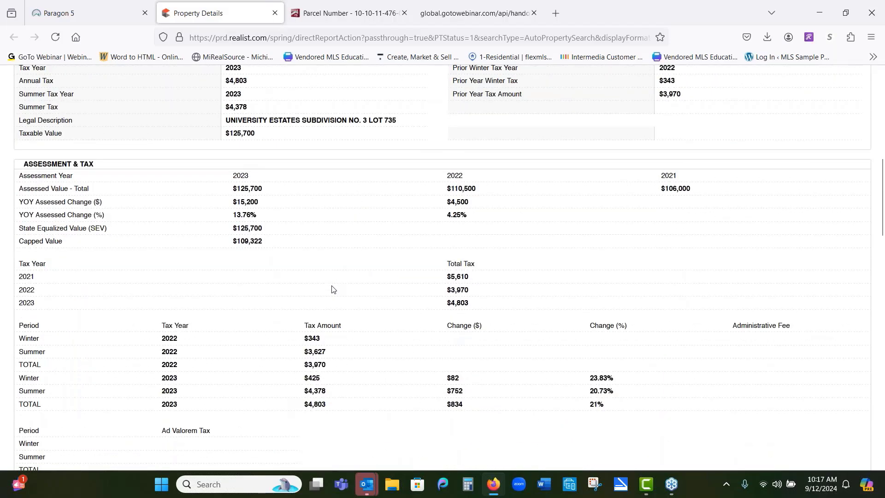
{"action": "scroll", "coordinate": [333, 289], "scroll_direction": "up", "scroll_amount": 10}
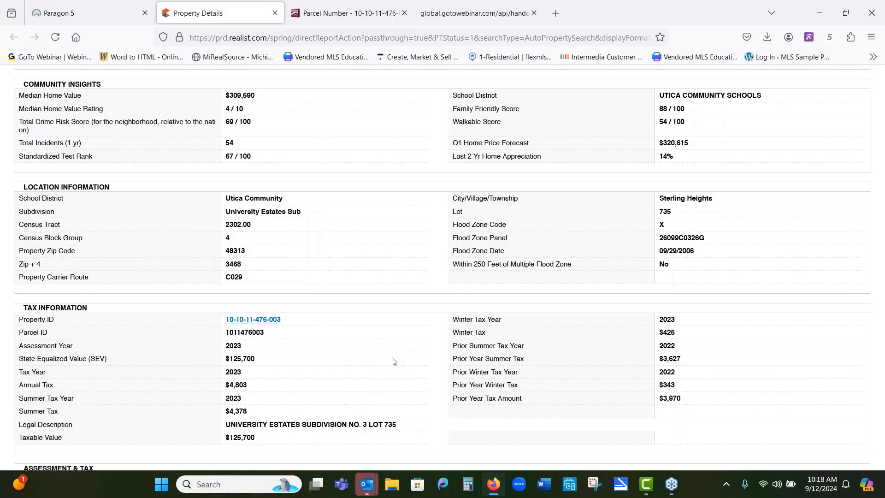
Step: Scroll through the Realist report's assessment, characteristics, listing information, sales history and mortgage history sections
{"action": "scroll", "coordinate": [393, 361], "scroll_direction": "down", "scroll_amount": 2}
{"action": "scroll", "coordinate": [393, 361], "scroll_direction": "down", "scroll_amount": 6}
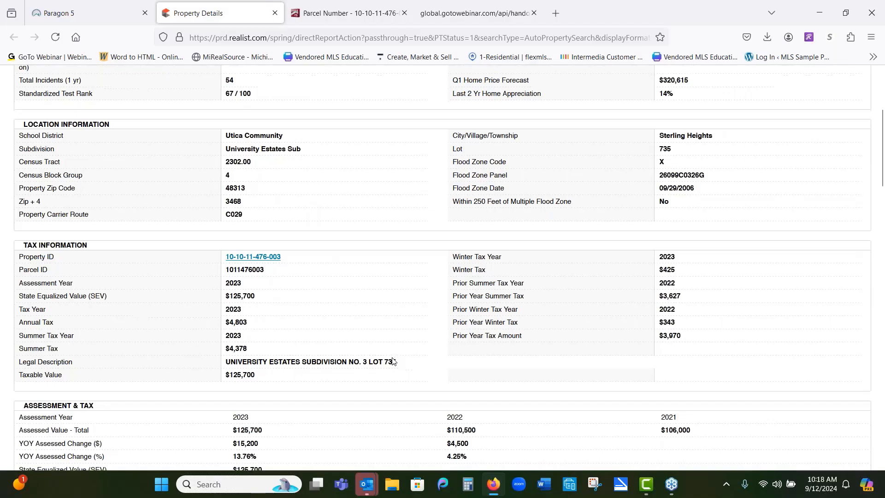
{"action": "scroll", "coordinate": [393, 361], "scroll_direction": "down", "scroll_amount": 4}
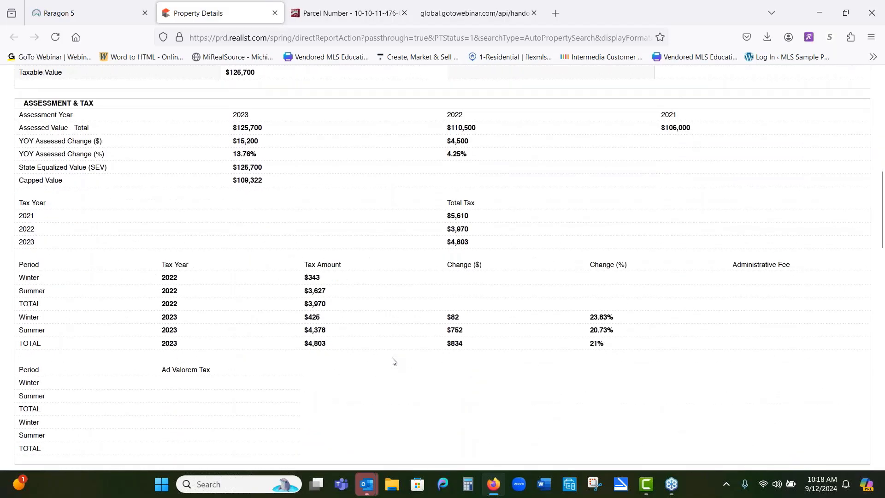
{"action": "scroll", "coordinate": [392, 361], "scroll_direction": "down", "scroll_amount": 8}
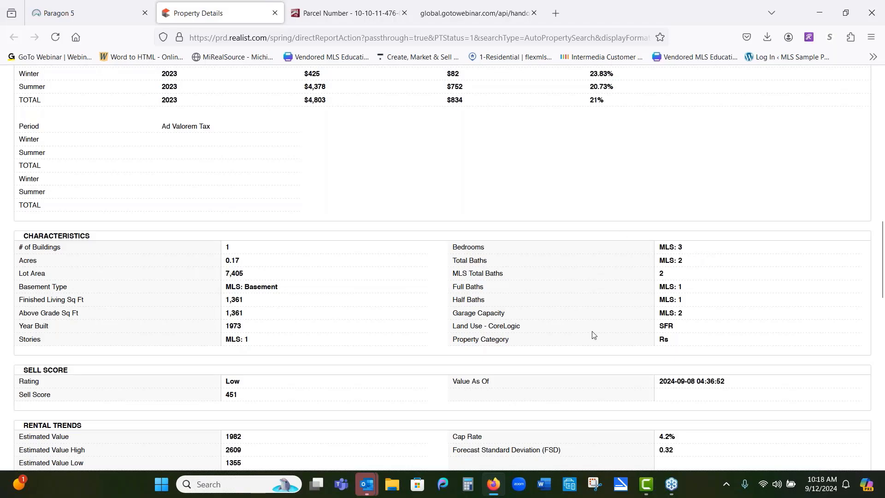
{"action": "scroll", "coordinate": [623, 262], "scroll_direction": "down", "scroll_amount": 4}
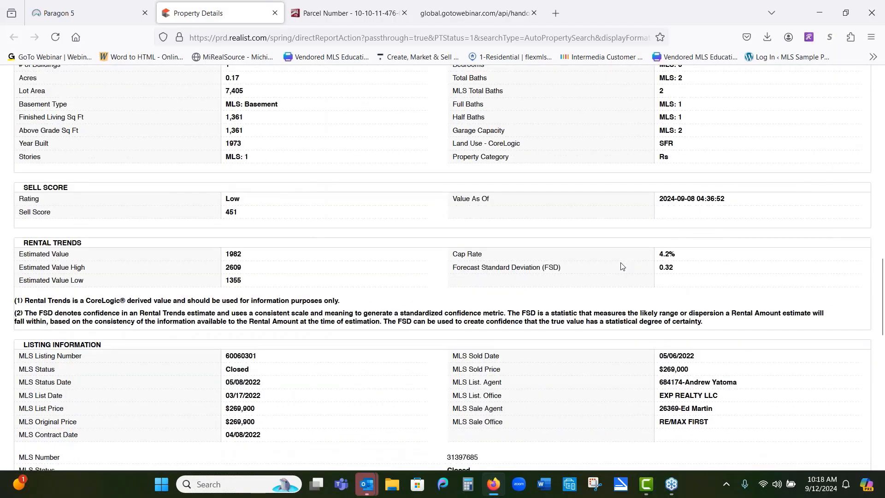
{"action": "scroll", "coordinate": [621, 266], "scroll_direction": "down", "scroll_amount": 3}
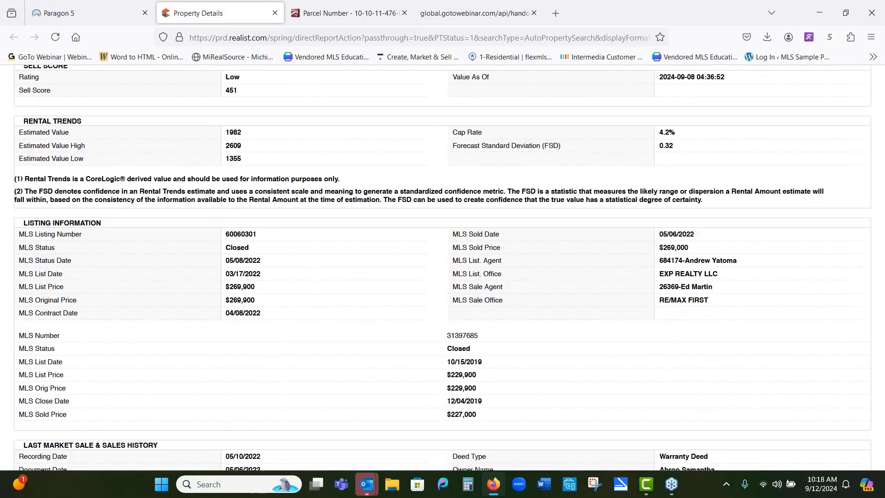
{"action": "scroll", "coordinate": [442, 267], "scroll_direction": "down", "scroll_amount": 2}
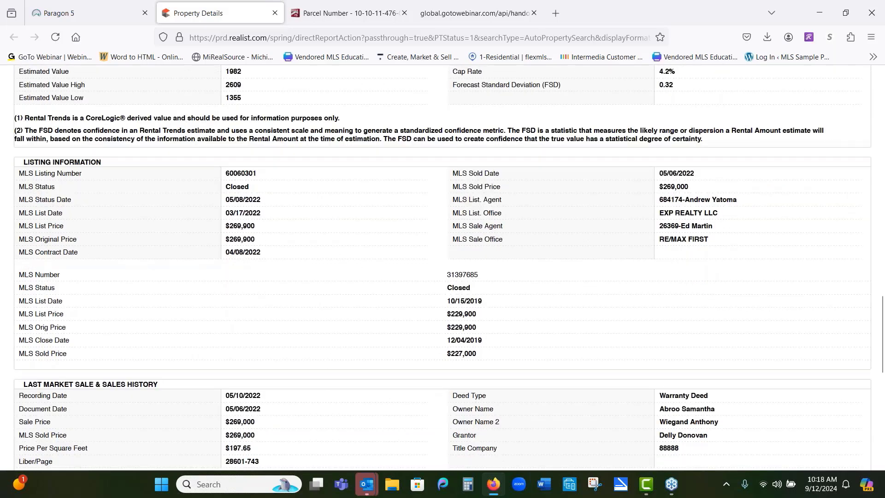
{"action": "scroll", "coordinate": [622, 272], "scroll_direction": "down", "scroll_amount": 4}
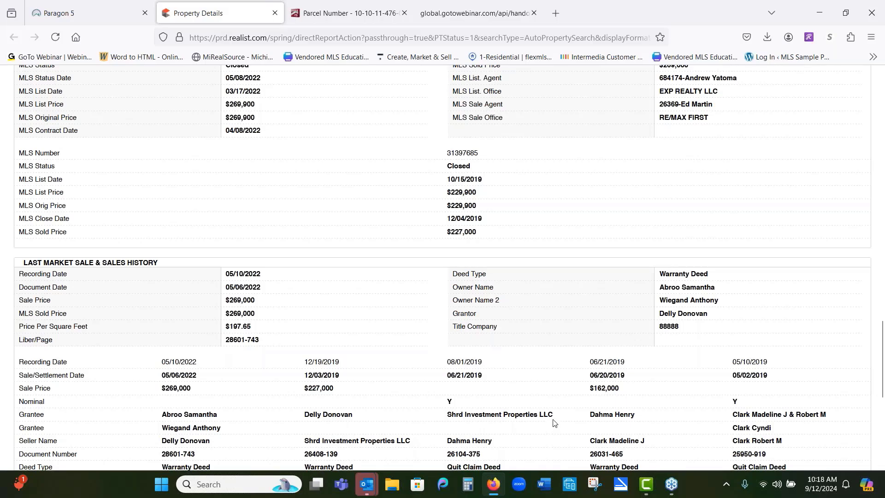
{"action": "scroll", "coordinate": [553, 424], "scroll_direction": "down", "scroll_amount": 2}
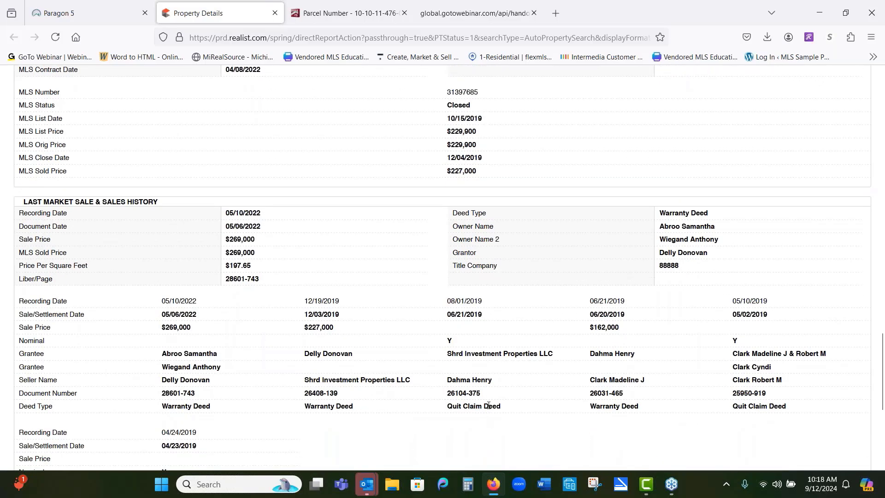
{"action": "scroll", "coordinate": [488, 406], "scroll_direction": "down", "scroll_amount": 4}
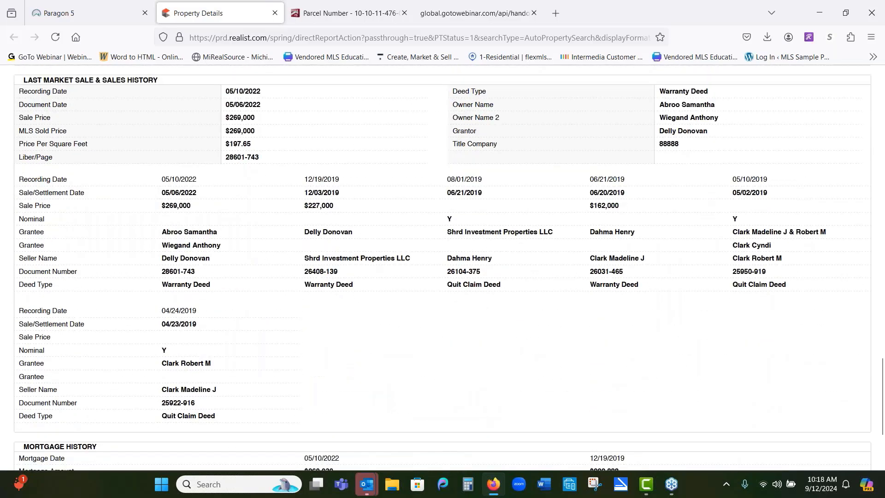
{"action": "scroll", "coordinate": [471, 412], "scroll_direction": "down", "scroll_amount": 4}
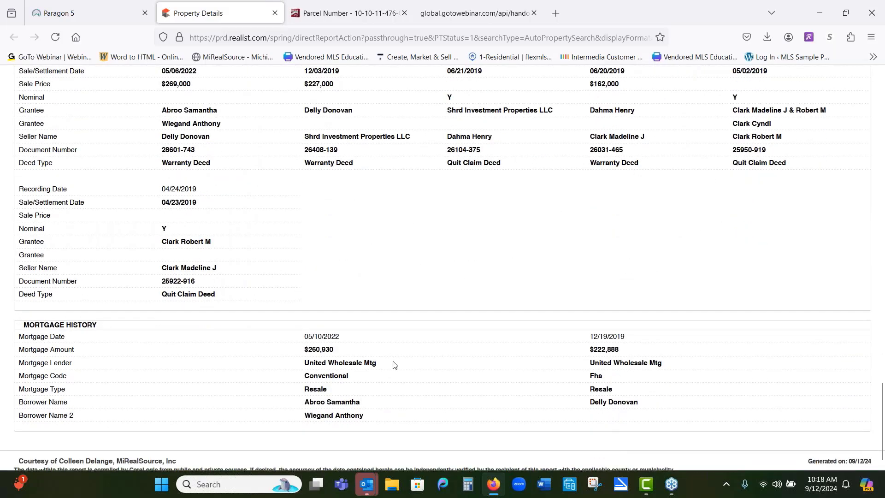
{"action": "scroll", "coordinate": [579, 376], "scroll_direction": "down", "scroll_amount": 1}
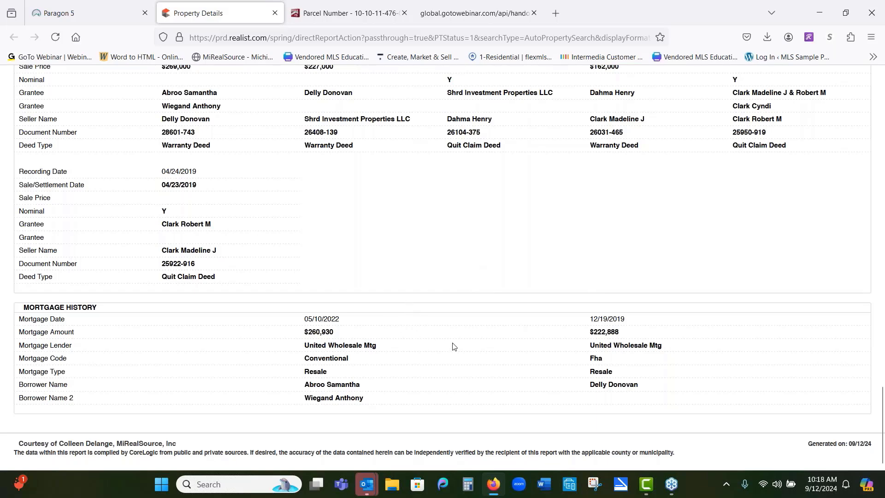
Step: Scroll back to the top of the Realist report and return to the Paragon listing
{"action": "scroll", "coordinate": [463, 338], "scroll_direction": "up", "scroll_amount": 5}
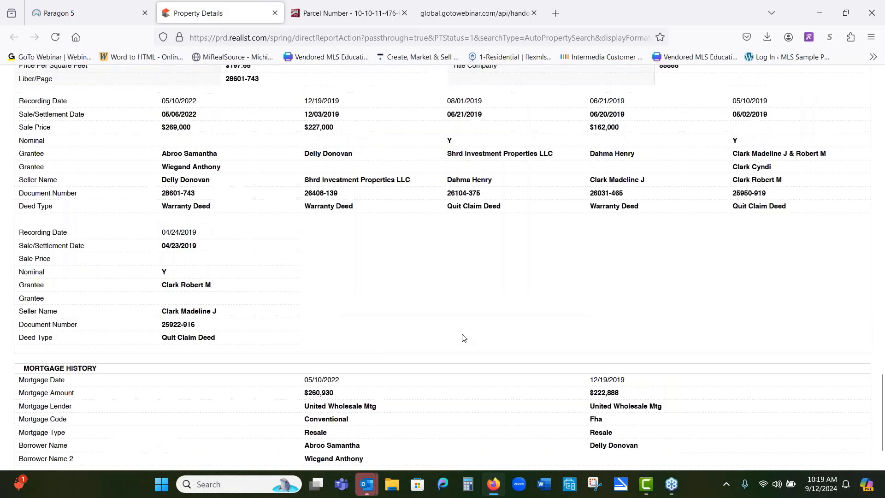
{"action": "scroll", "coordinate": [442, 267], "scroll_direction": "up", "scroll_amount": 4}
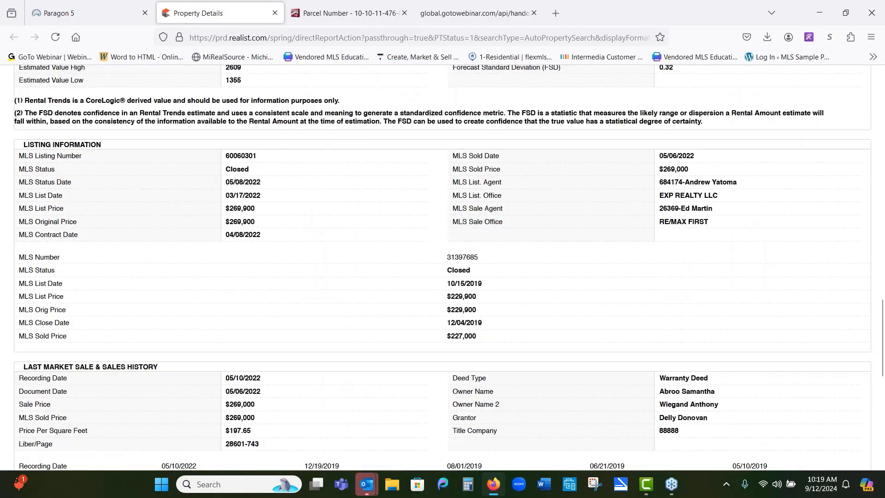
{"action": "scroll", "coordinate": [442, 267], "scroll_direction": "up", "scroll_amount": 20}
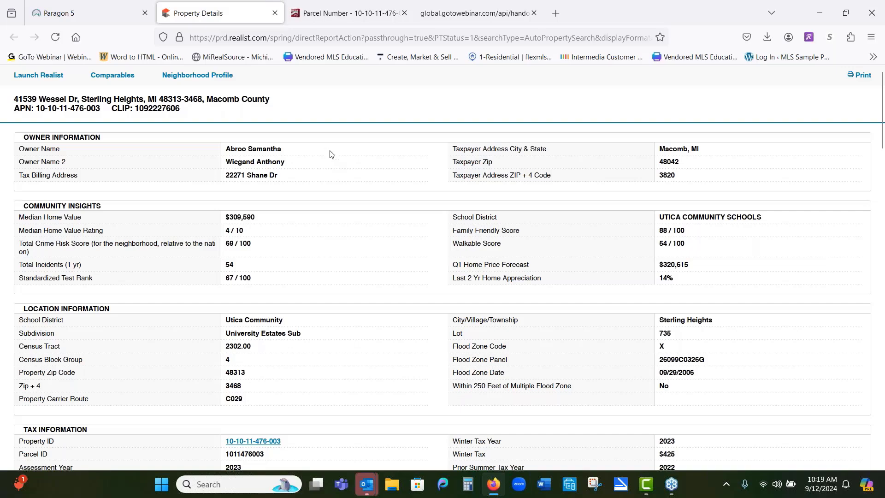
{"action": "left_click", "coordinate": [104, 8]}
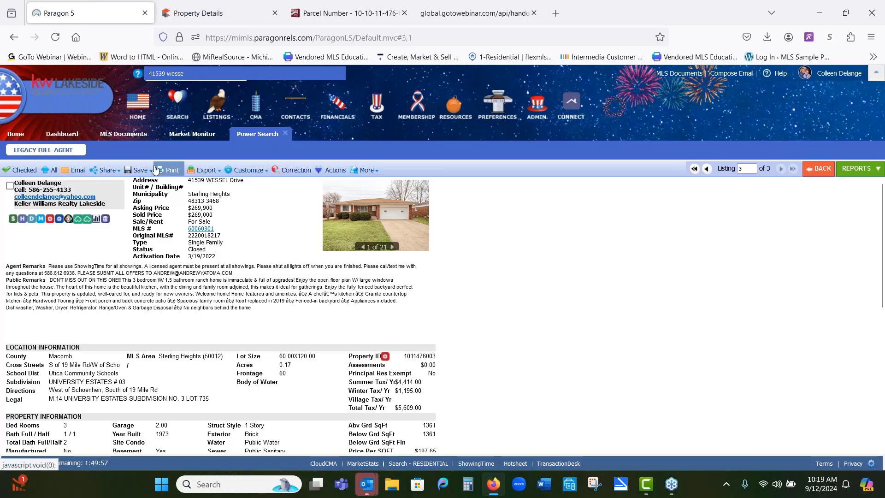
Step: Start a new residential search with type RES - Single Family and Sale/Rent set to For Sale
{"action": "mouse_move", "coordinate": [147, 169]}
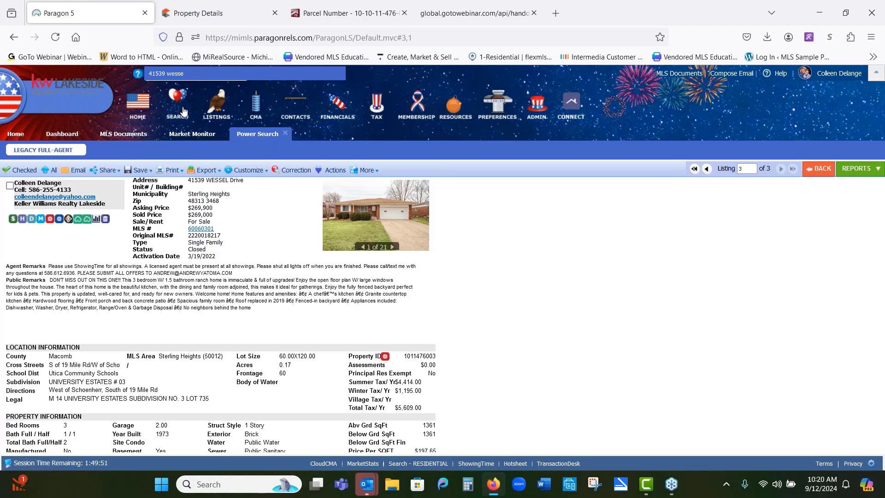
{"action": "mouse_move", "coordinate": [182, 118]}
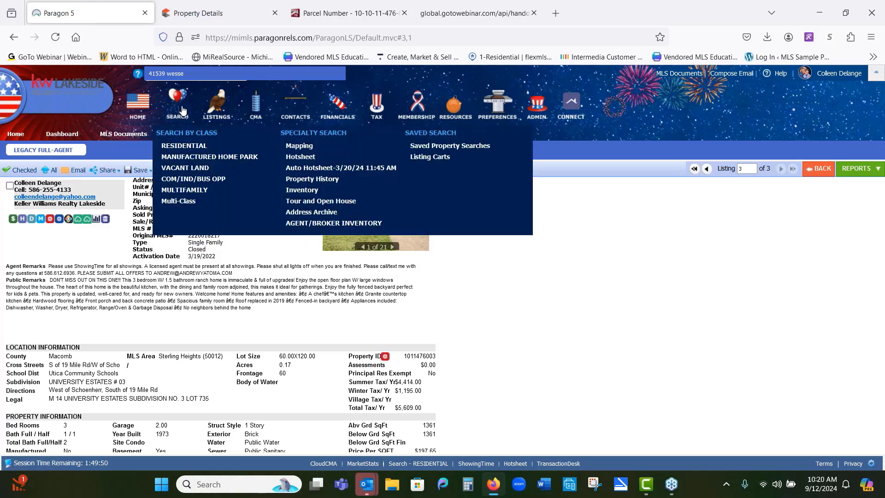
{"action": "left_click", "coordinate": [185, 146]}
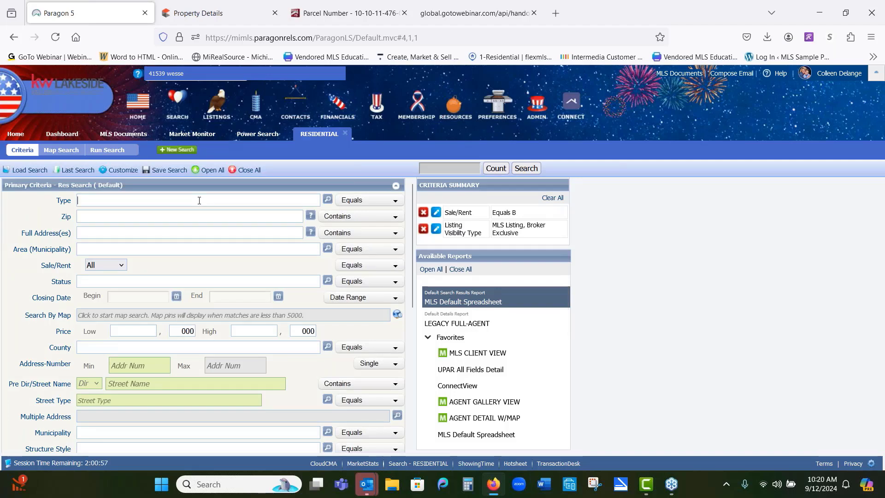
{"action": "type", "text": "res"}
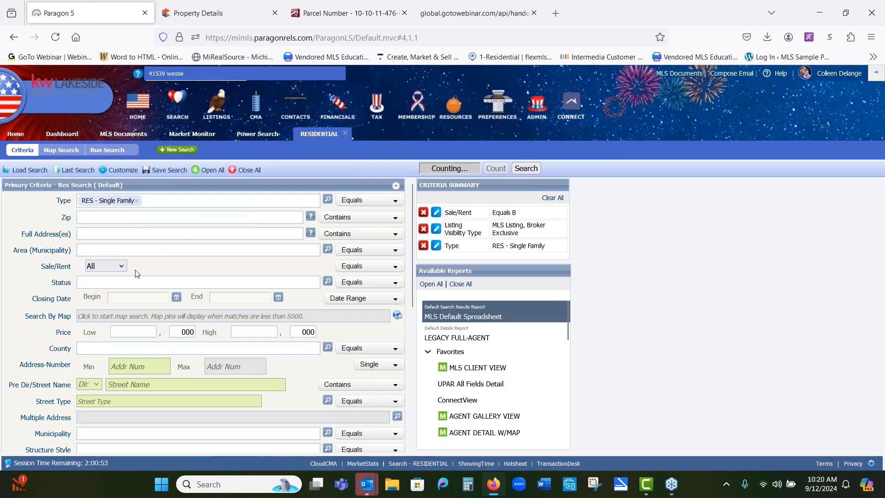
{"action": "left_click", "coordinate": [123, 267]}
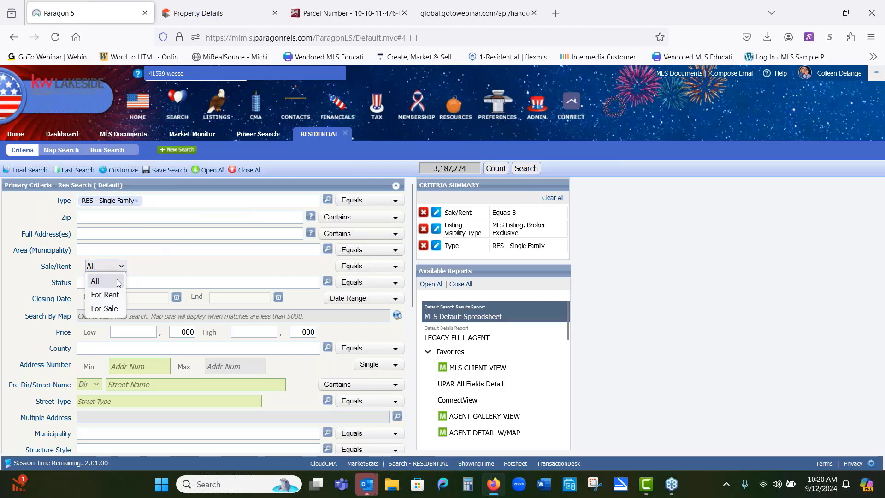
{"action": "left_click", "coordinate": [114, 308]}
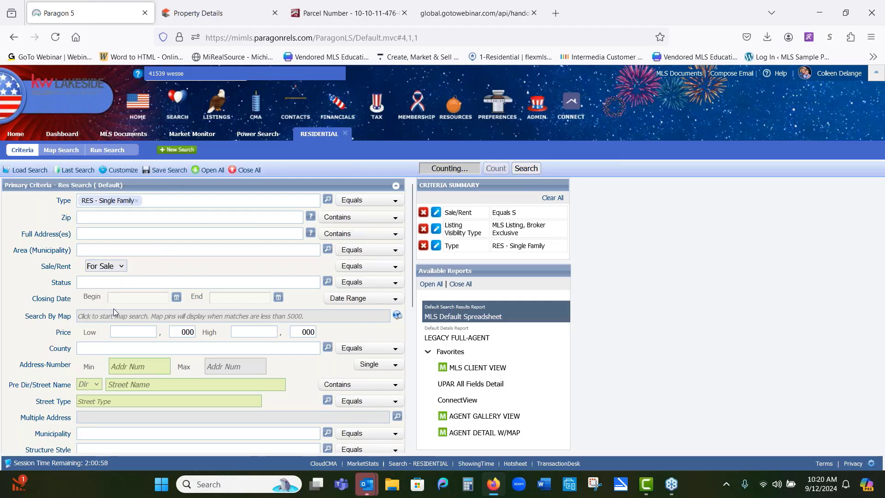
Step: Add CLD - Closed, ALL ACTIVE and PND - Pending as status criteria
{"action": "left_click", "coordinate": [115, 283]}
{"action": "type", "text": "cl"}
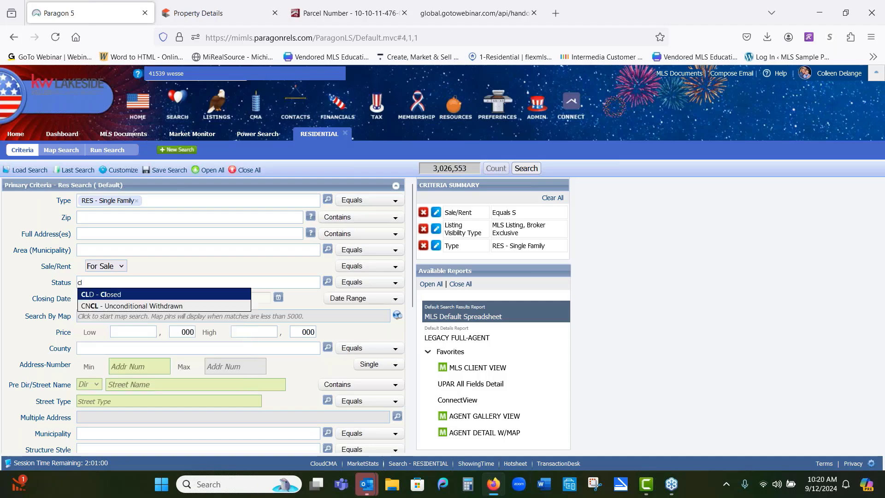
{"action": "left_click", "coordinate": [127, 293]}
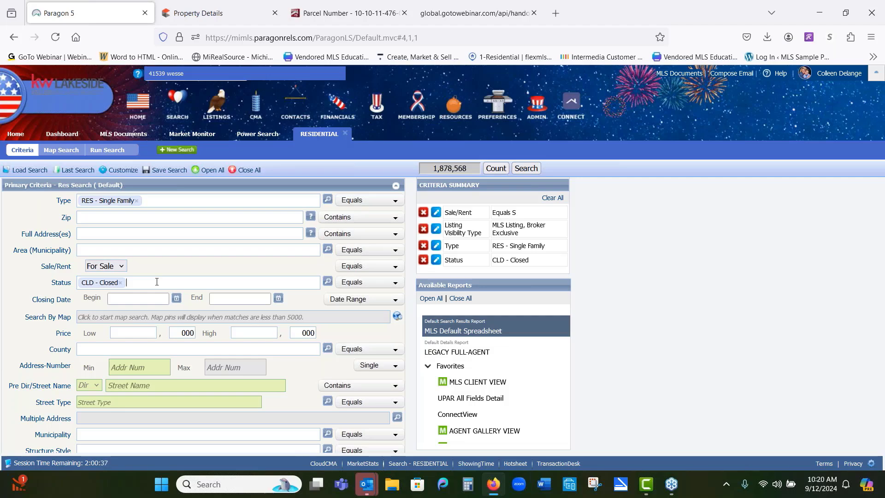
{"action": "type", "text": "a"}
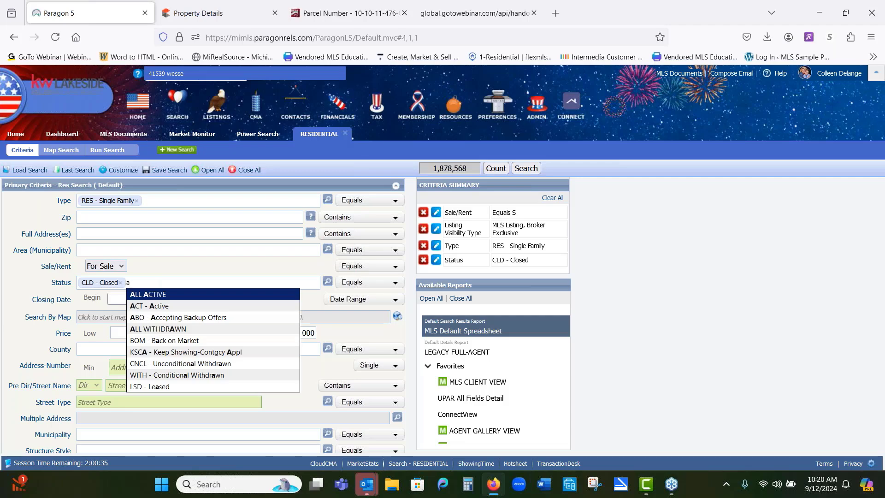
{"action": "left_click", "coordinate": [185, 297]}
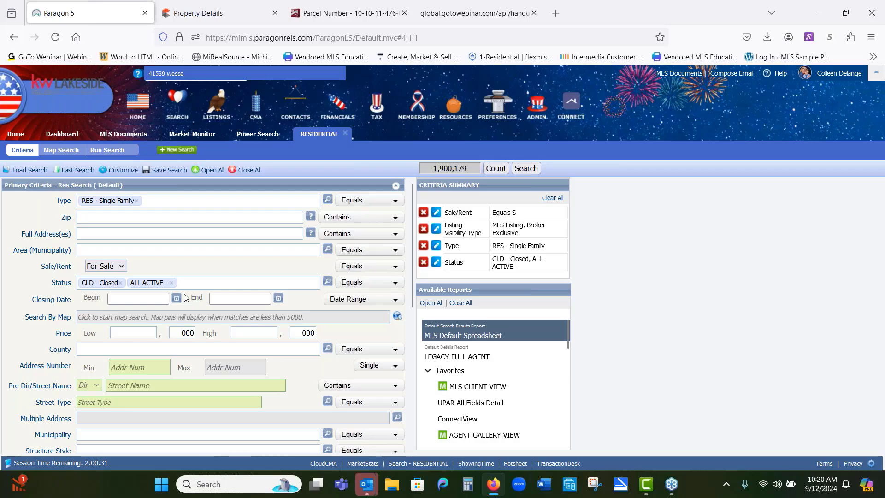
{"action": "type", "text": "pen"}
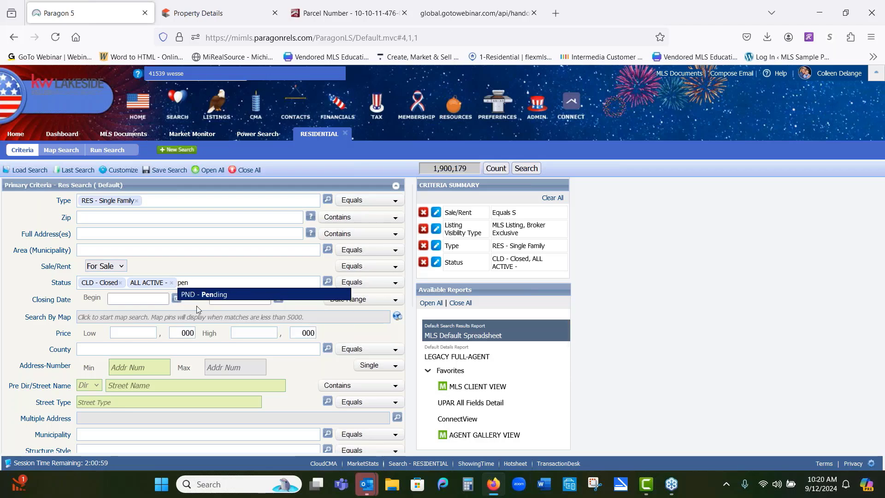
{"action": "left_click", "coordinate": [210, 296]}
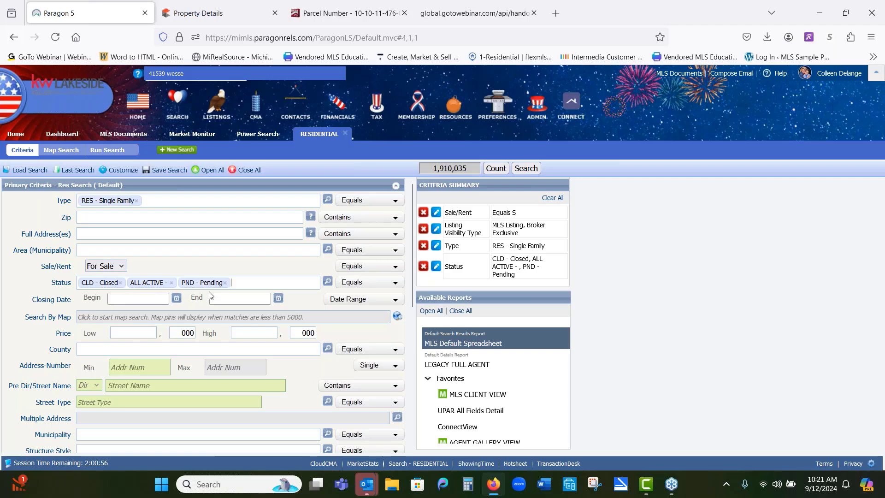
Step: Limit the closing date to 6 Months Back and the structure style to 1S - 1 Story
{"action": "left_click", "coordinate": [394, 301]}
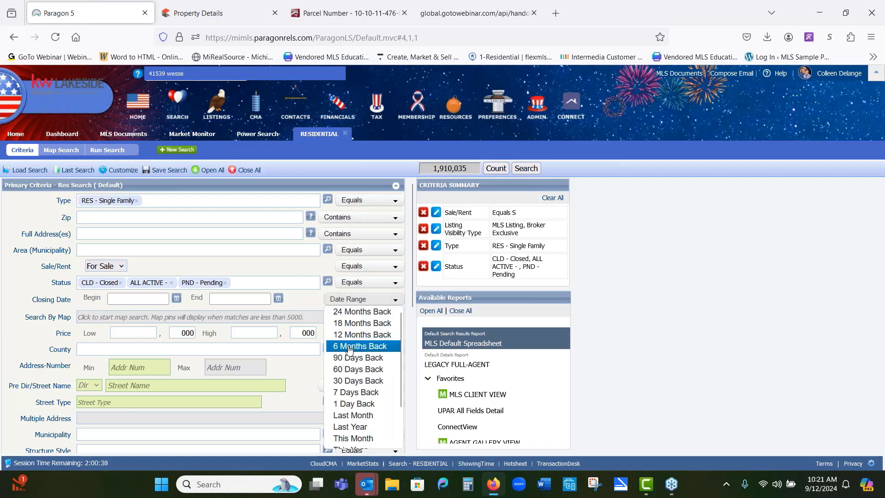
{"action": "left_click", "coordinate": [364, 346]}
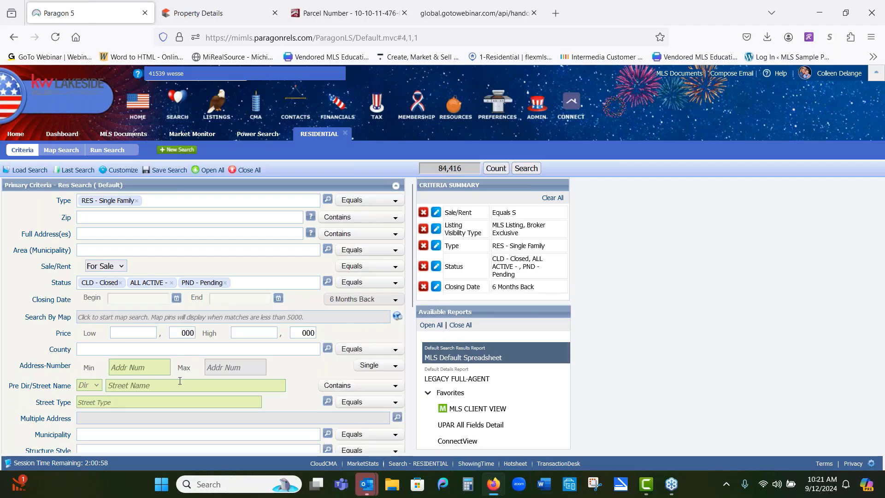
{"action": "scroll", "coordinate": [189, 396], "scroll_direction": "down", "scroll_amount": 2}
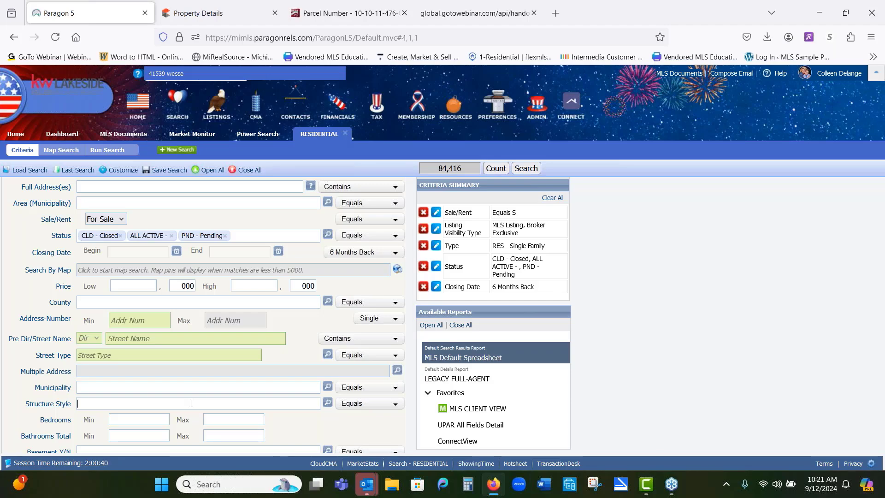
{"action": "type", "text": "1"}
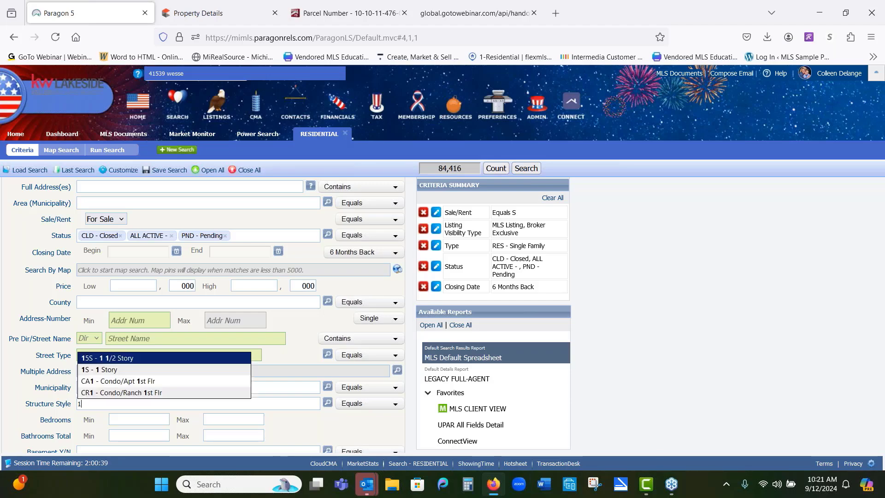
{"action": "left_click", "coordinate": [185, 372]}
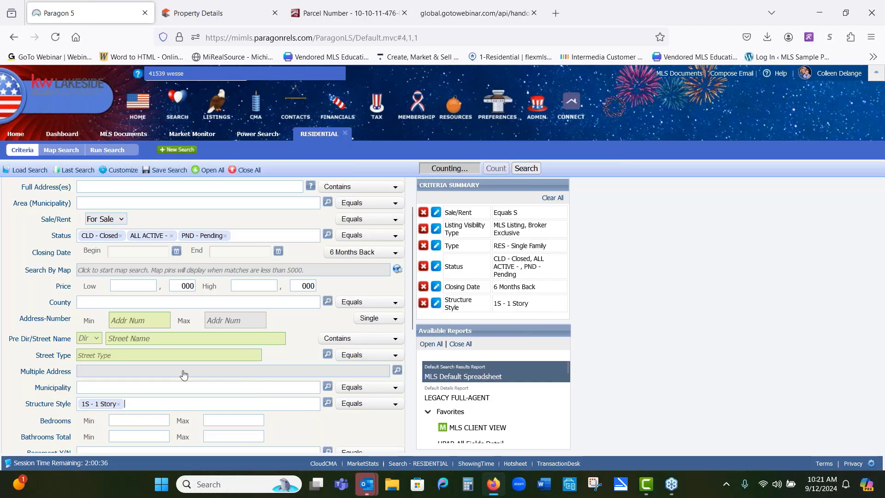
Step: Set bedrooms from 3 to 3 and total bathrooms from 1 to 2
{"action": "scroll", "coordinate": [184, 374], "scroll_direction": "down", "scroll_amount": 1}
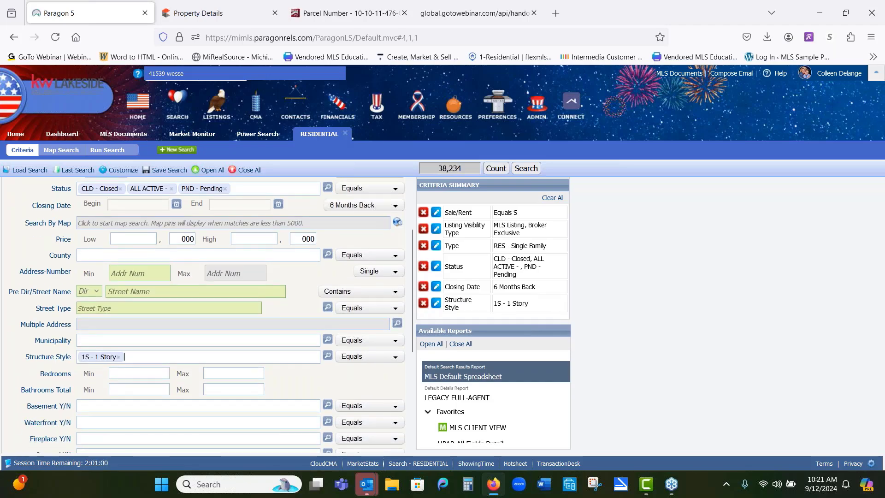
{"action": "left_click", "coordinate": [137, 374]}
{"action": "type", "text": "3"}
{"action": "left_click", "coordinate": [219, 373]}
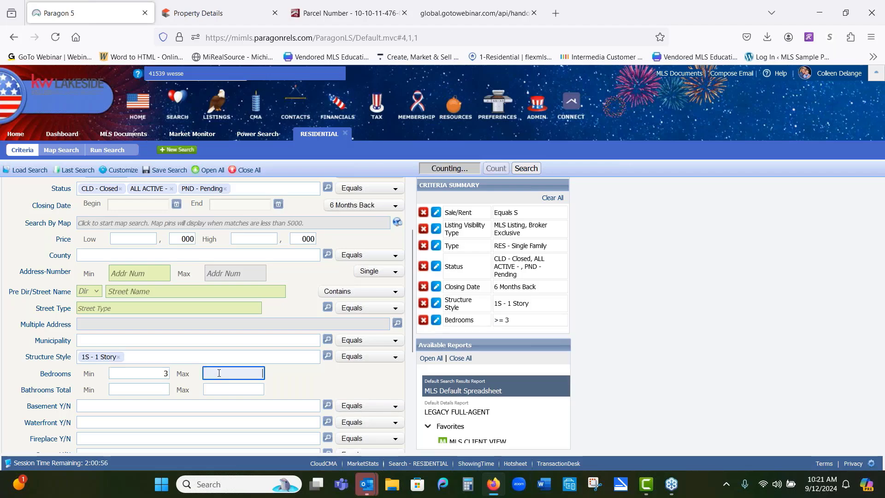
{"action": "left_click", "coordinate": [135, 390]}
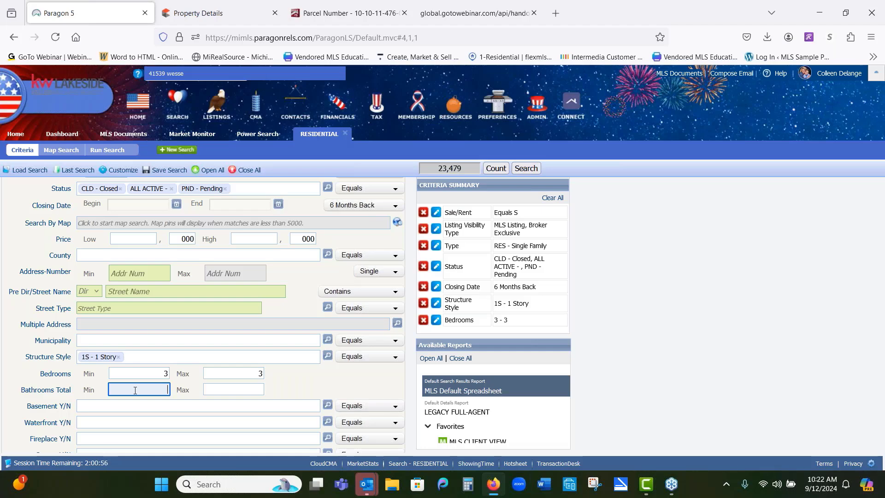
{"action": "type", "text": "1"}
{"action": "key", "text": "Tab"}
{"action": "type", "text": "2"}
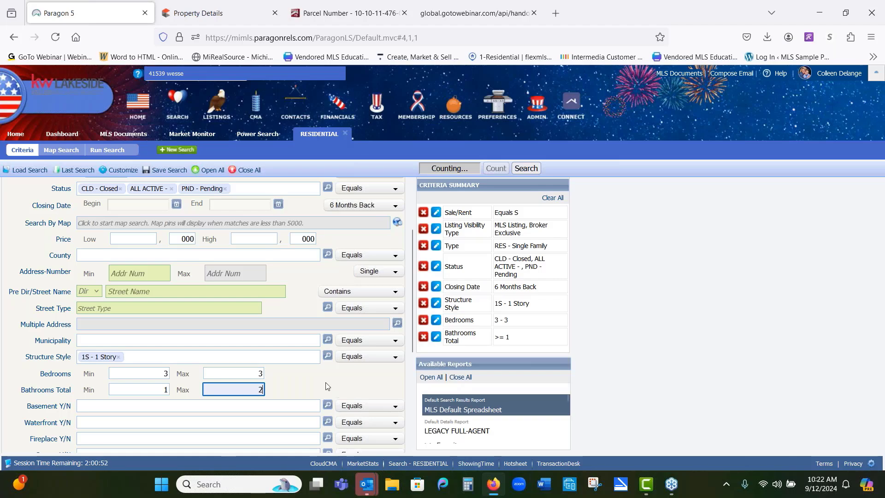
Step: Require Y - Yes for both Basement Y/N and Garage Y/N
{"action": "left_click", "coordinate": [275, 409]}
{"action": "type", "text": "y"}
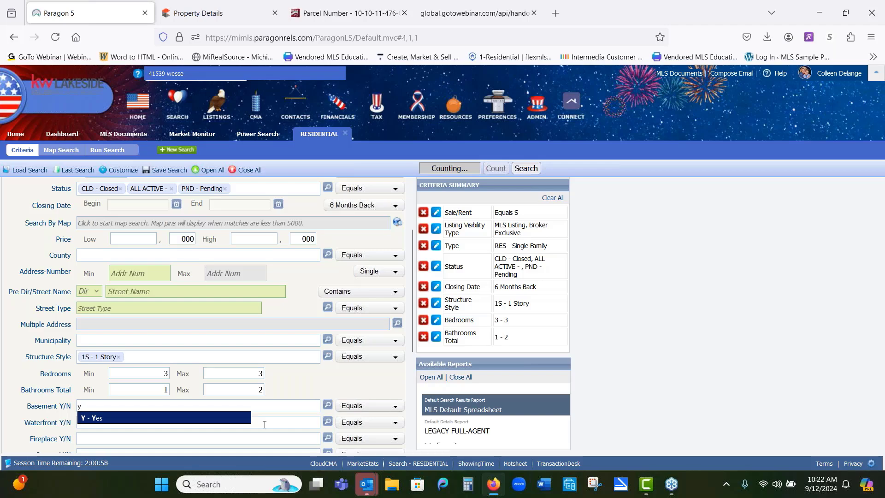
{"action": "left_click", "coordinate": [239, 421]}
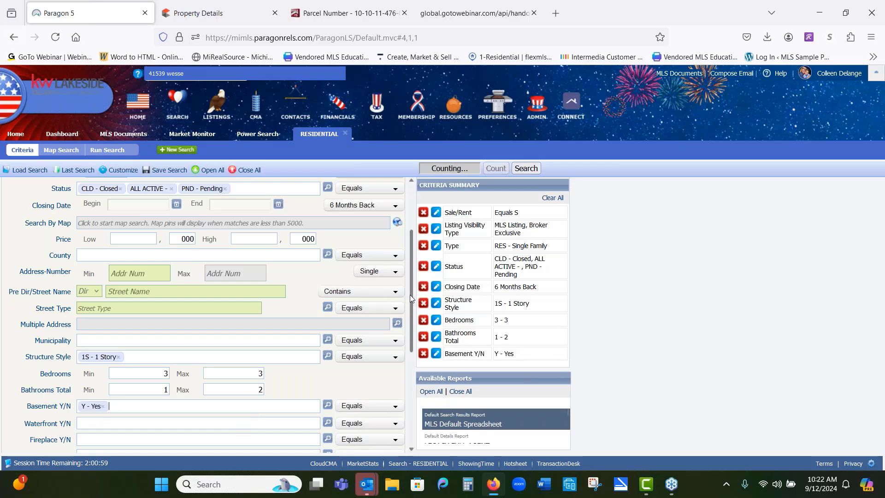
{"action": "scroll", "coordinate": [411, 319], "scroll_direction": "down", "scroll_amount": 2}
{"action": "scroll", "coordinate": [410, 320], "scroll_direction": "down", "scroll_amount": 4}
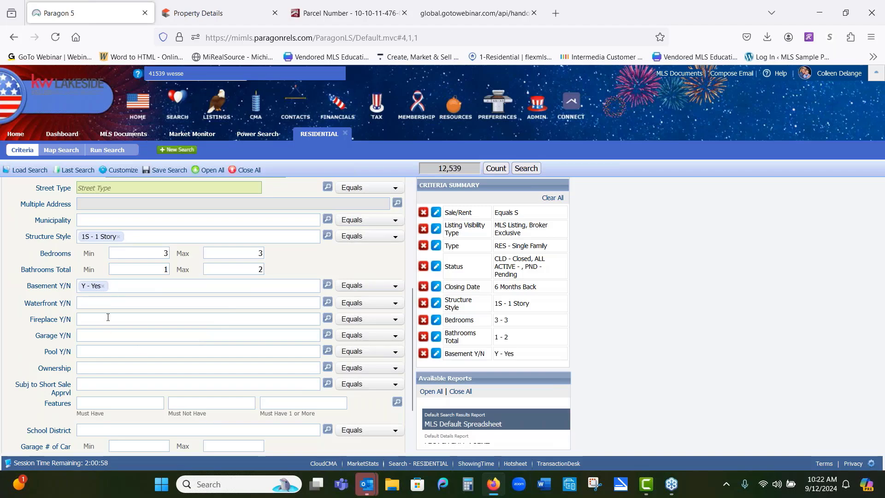
{"action": "left_click", "coordinate": [102, 338]}
{"action": "type", "text": "t"}
{"action": "key", "text": "BackSpace"}
{"action": "type", "text": "y"}
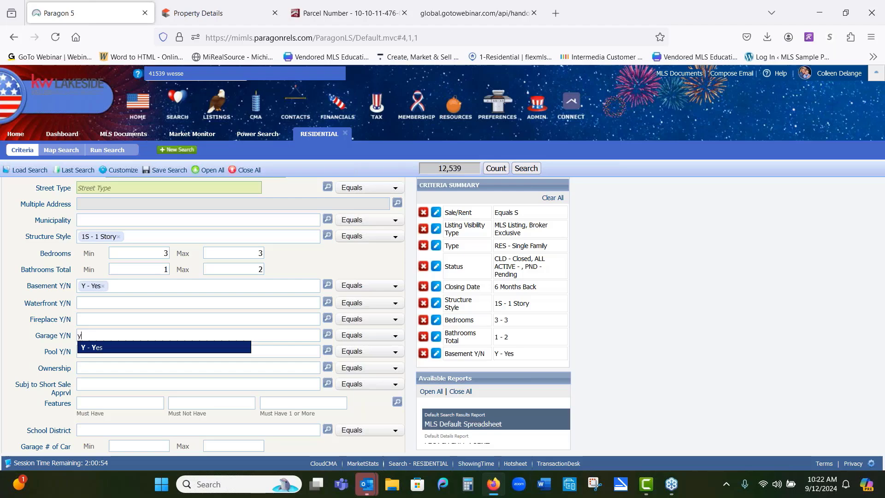
{"action": "left_click", "coordinate": [121, 346]}
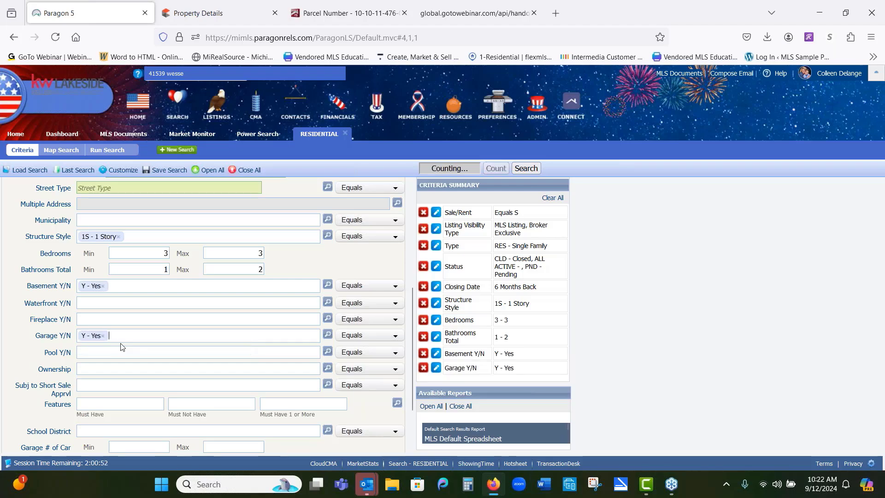
{"action": "scroll", "coordinate": [165, 396], "scroll_direction": "down", "scroll_amount": 2}
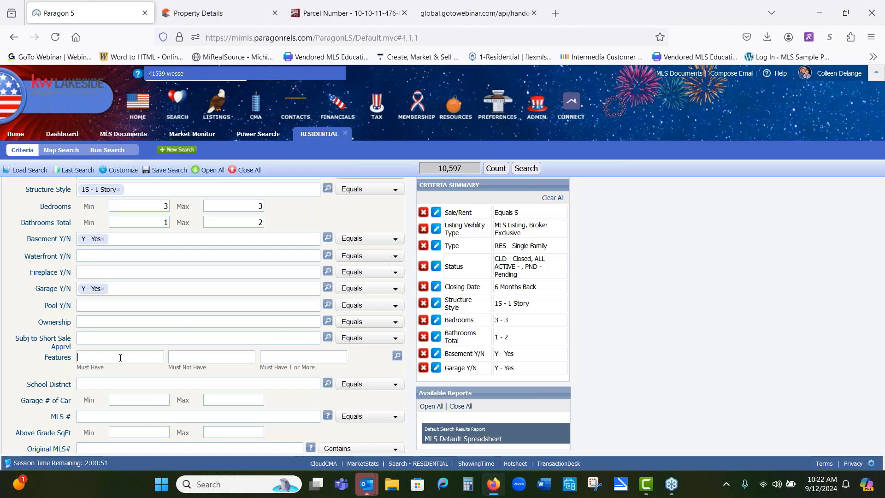
{"action": "type", "text": "fi"}
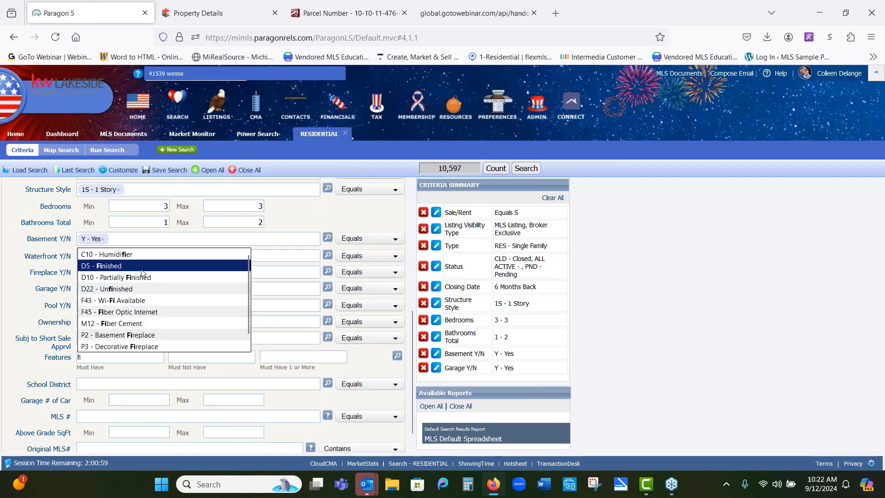
{"action": "left_click", "coordinate": [360, 368]}
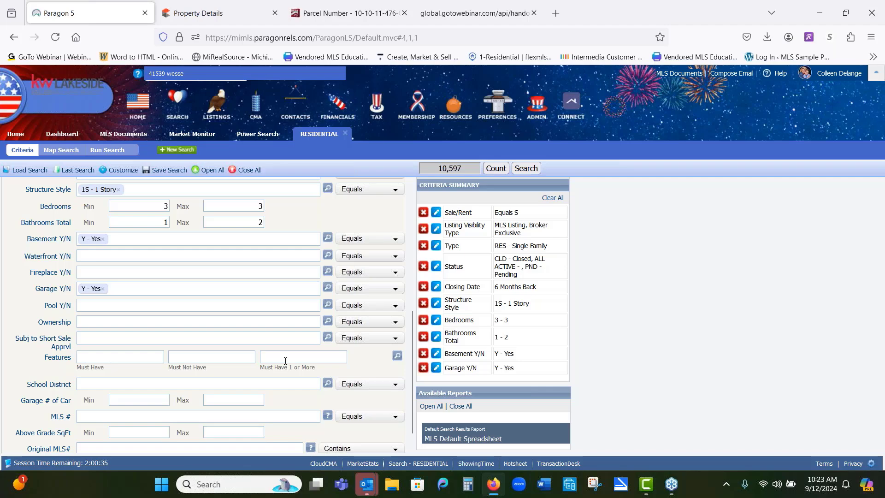
{"action": "scroll", "coordinate": [285, 361], "scroll_direction": "down", "scroll_amount": 1}
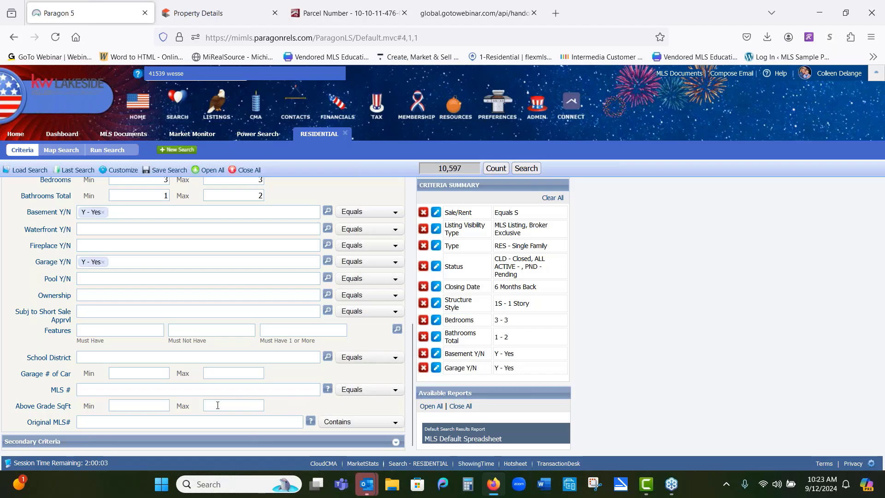
Step: Multiply the subject property's 1,361 sq ft by 0.2 in the Calculator
{"action": "left_click", "coordinate": [148, 404]}
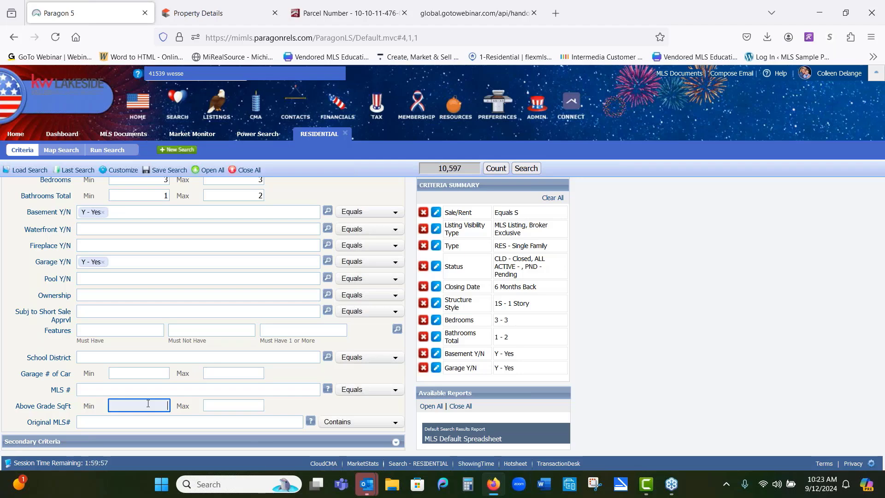
{"action": "left_click", "coordinate": [357, 15]}
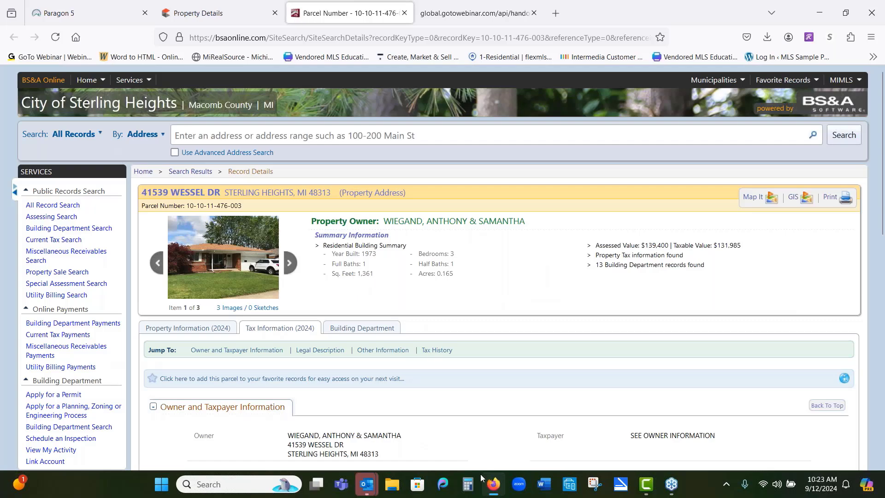
{"action": "left_click", "coordinate": [468, 485]}
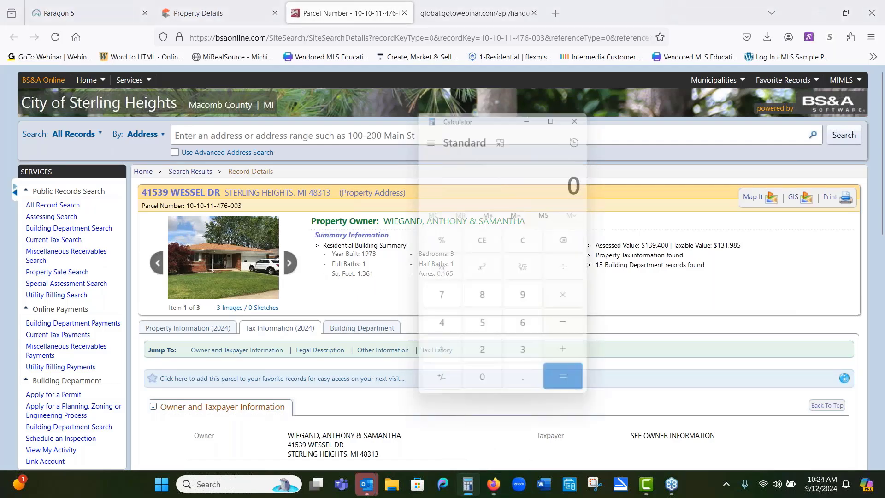
{"action": "left_click", "coordinate": [443, 365]}
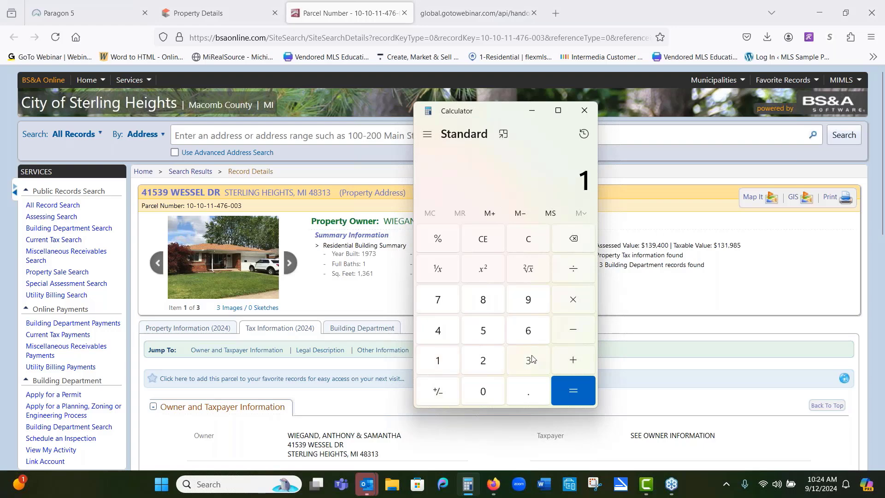
{"action": "left_click", "coordinate": [537, 361]}
{"action": "left_click", "coordinate": [534, 332]}
{"action": "left_click", "coordinate": [437, 369]}
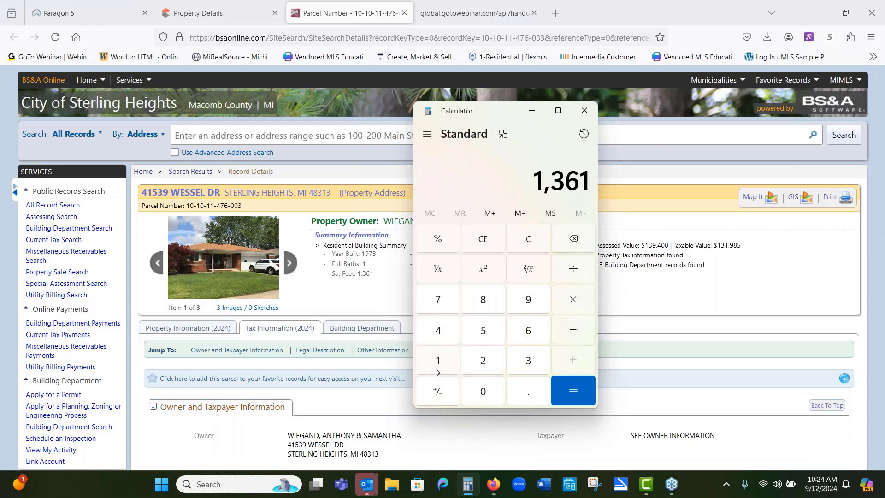
{"action": "left_click", "coordinate": [572, 300]}
{"action": "left_click", "coordinate": [516, 393]}
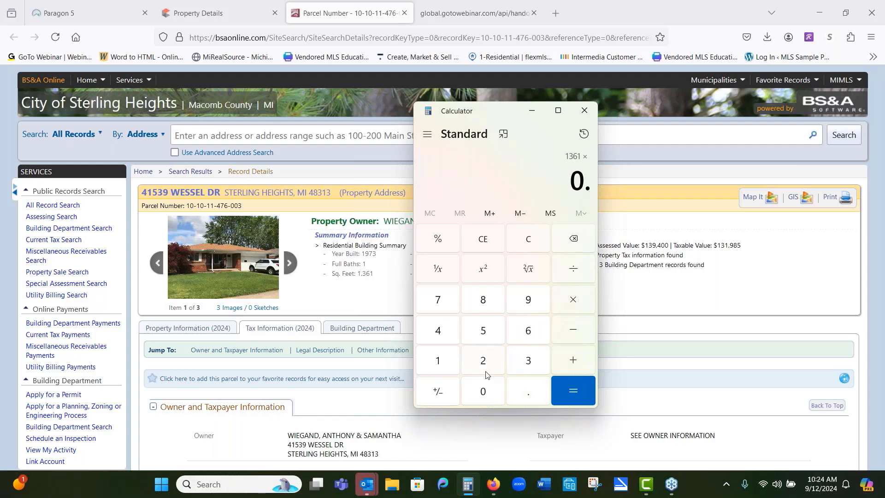
{"action": "left_click", "coordinate": [485, 368]}
{"action": "left_click", "coordinate": [488, 389]}
{"action": "left_click", "coordinate": [573, 391]}
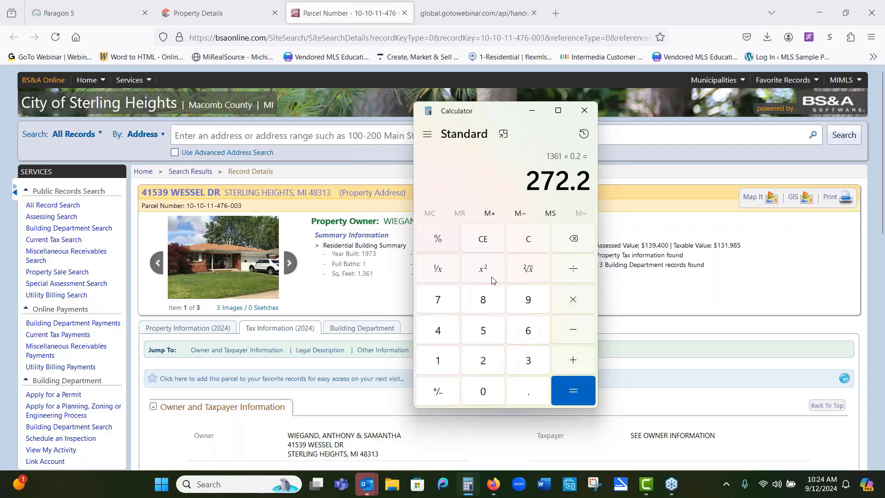
Step: Add 1,361 to that result, then clear and close the Calculator
{"action": "left_click", "coordinate": [575, 359]}
{"action": "left_click", "coordinate": [454, 359]}
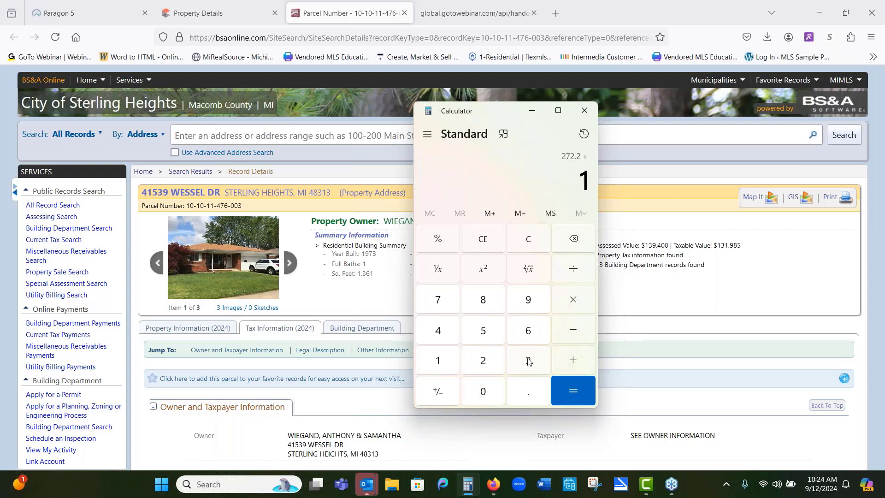
{"action": "left_click", "coordinate": [530, 360]}
{"action": "left_click", "coordinate": [529, 332]}
{"action": "left_click", "coordinate": [445, 369]}
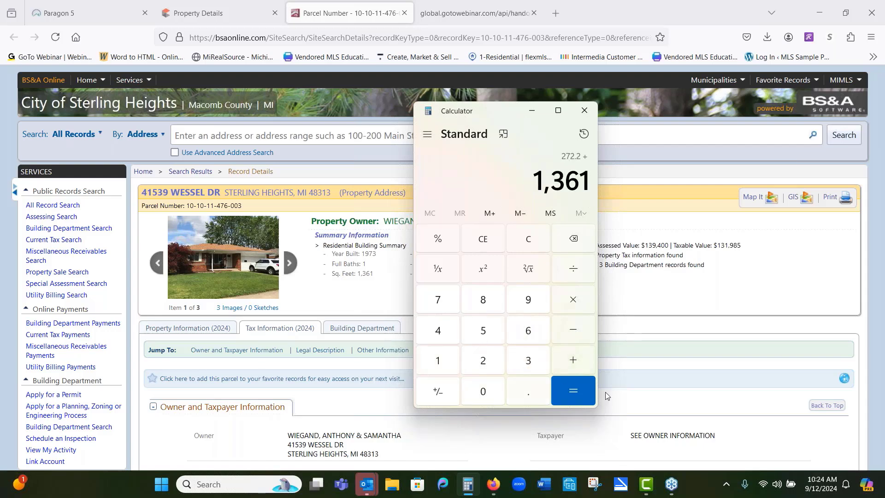
{"action": "left_click", "coordinate": [580, 392]}
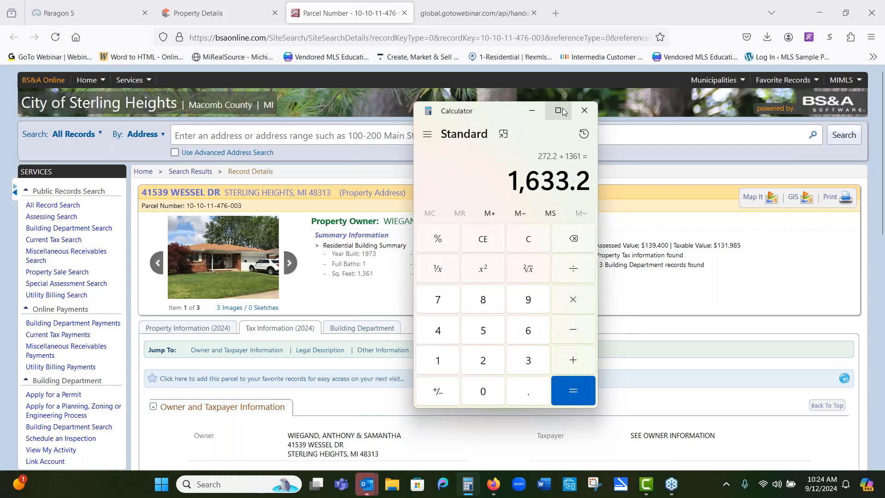
{"action": "mouse_move", "coordinate": [558, 111]}
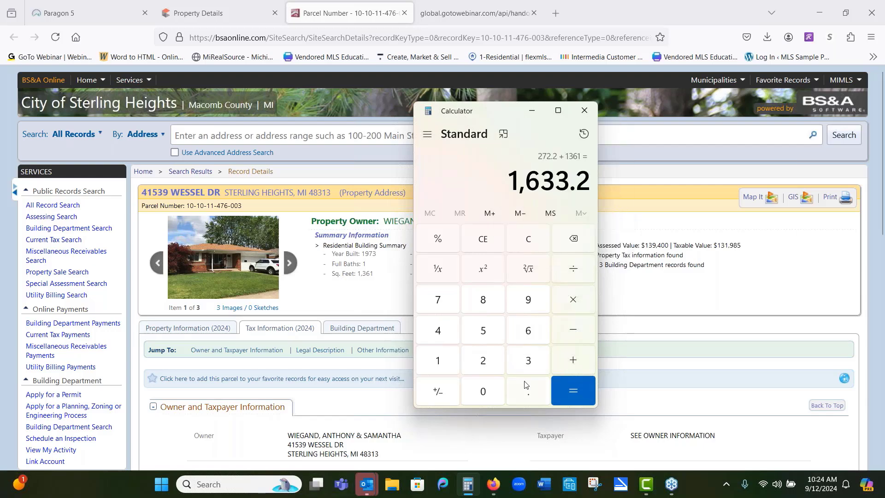
{"action": "left_click", "coordinate": [527, 241]}
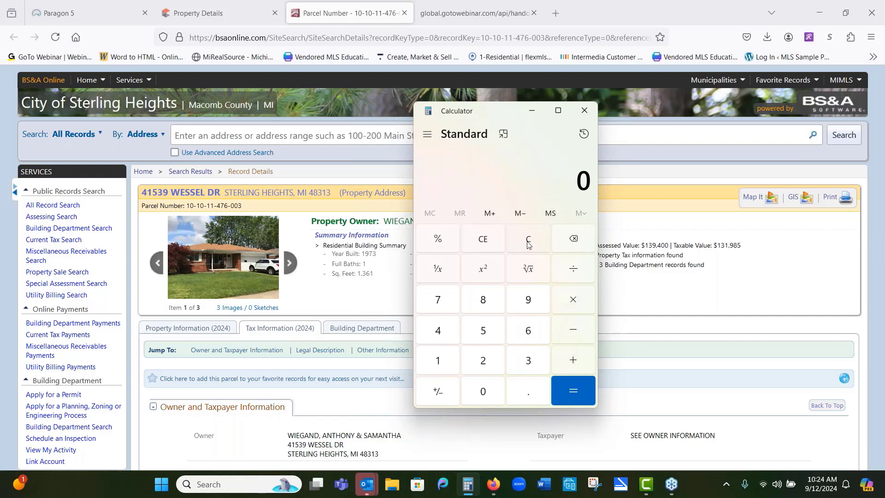
{"action": "left_click", "coordinate": [584, 111]}
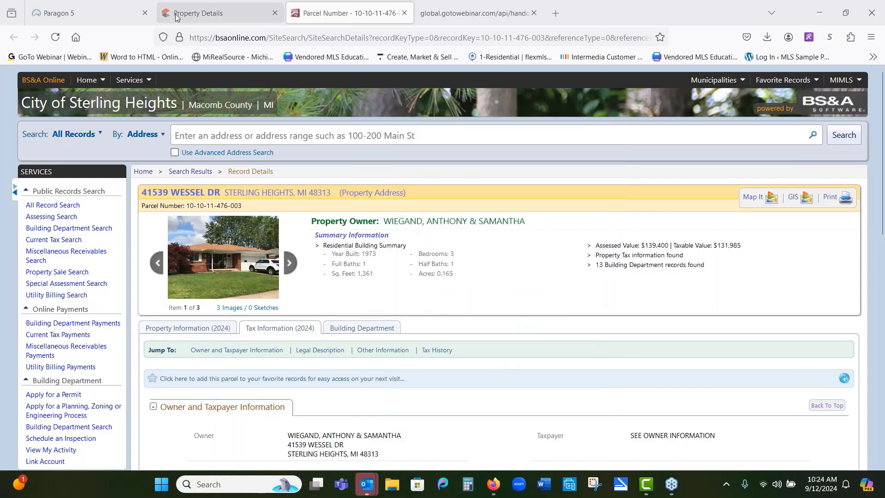
Step: Set the Above Grade SqFt range from 1050 to 1600 in the residential search criteria
{"action": "left_click", "coordinate": [125, 12]}
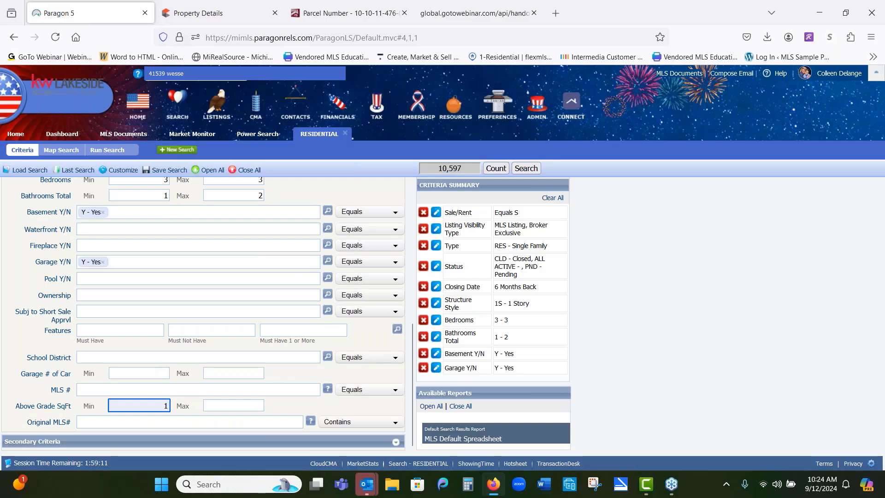
{"action": "type", "text": "1550"}
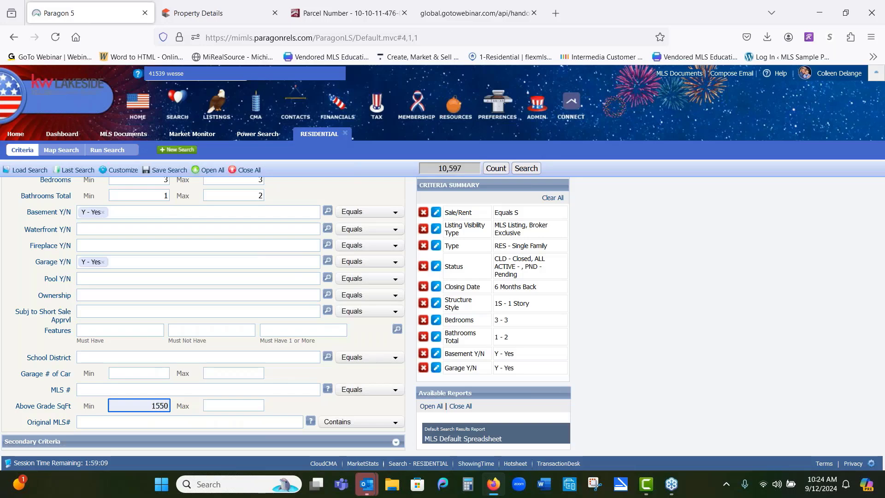
{"action": "left_click", "coordinate": [216, 406]}
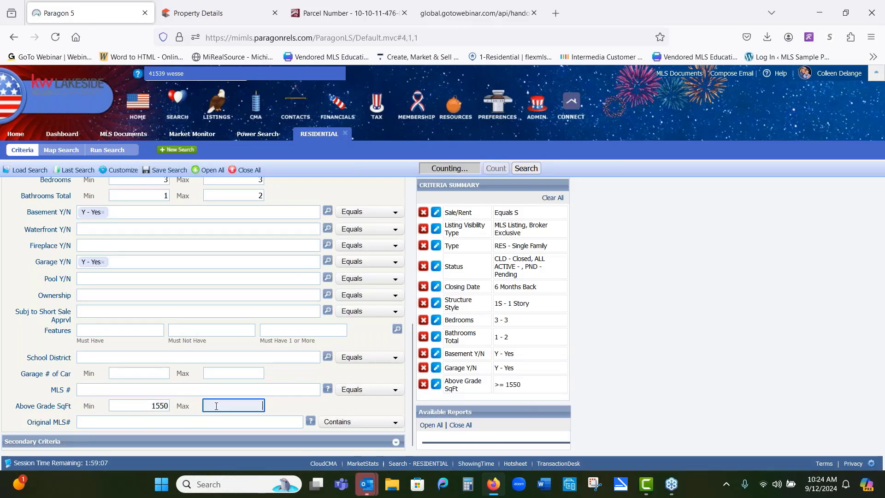
{"action": "type", "text": "1"}
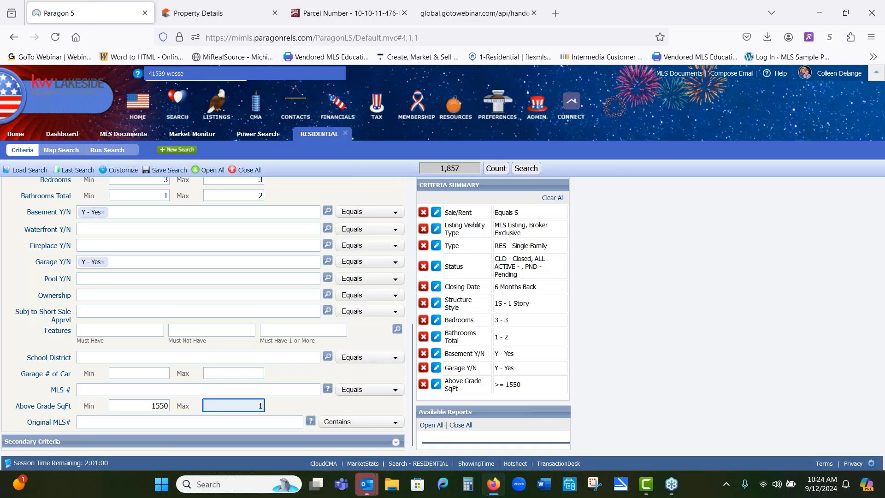
{"action": "left_click", "coordinate": [163, 406]}
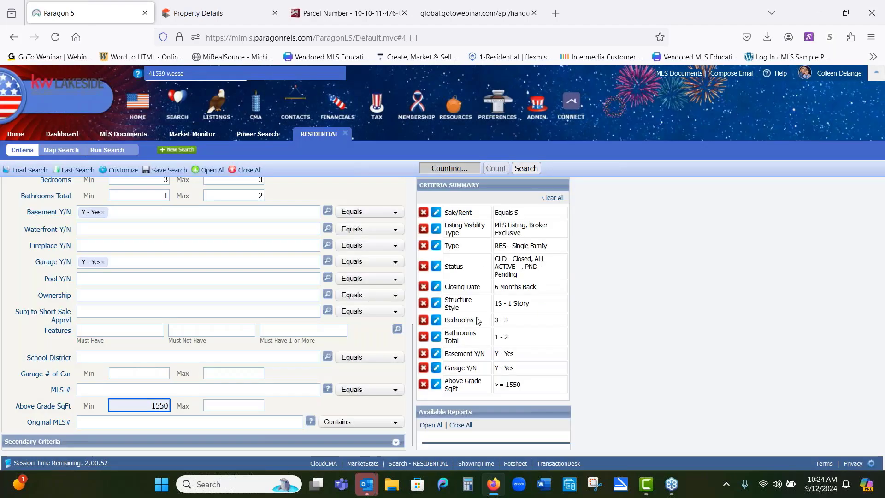
{"action": "left_click", "coordinate": [530, 296]}
{"action": "left_click", "coordinate": [161, 406]}
{"action": "key", "text": "BackSpace"}
{"action": "type", "text": "0"}
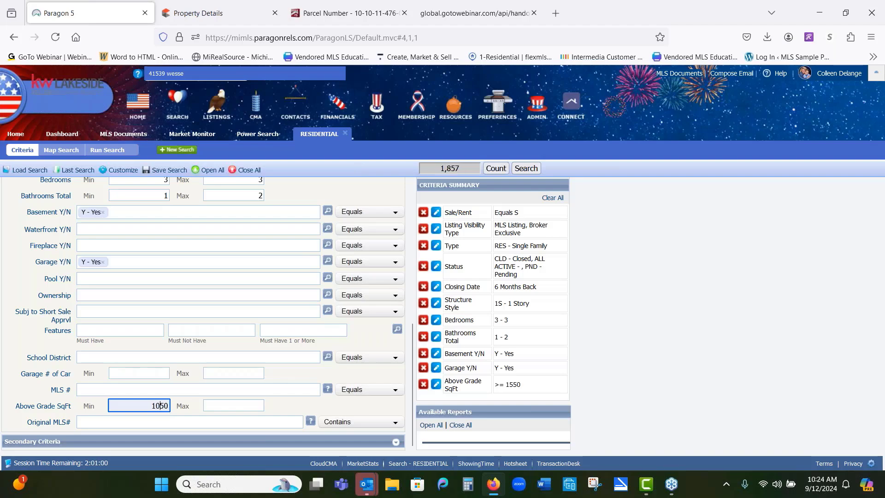
{"action": "left_click", "coordinate": [234, 405]}
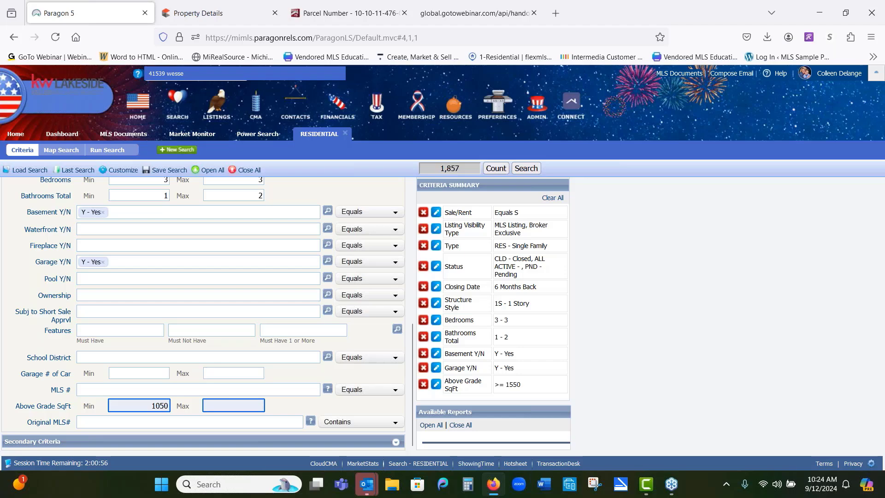
{"action": "type", "text": "1600"}
{"action": "left_click", "coordinate": [317, 405]}
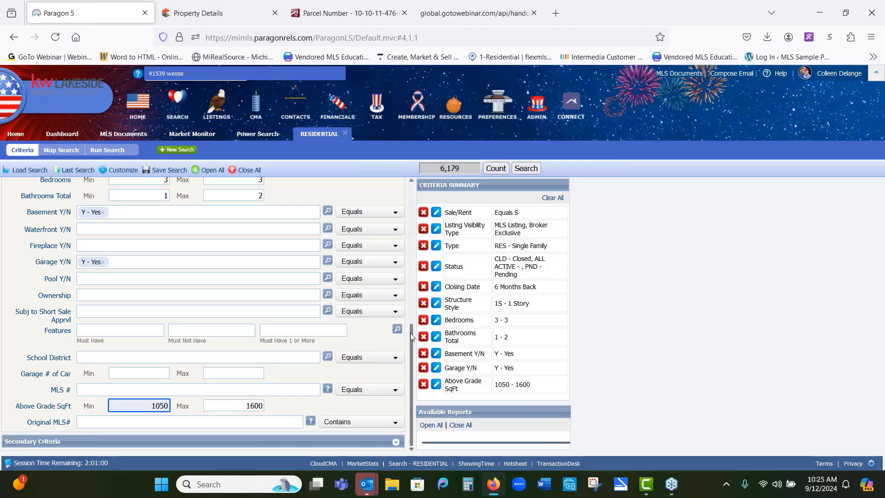
{"action": "left_click_drag", "start_coordinate": [410, 333], "coordinate": [430, 250]}
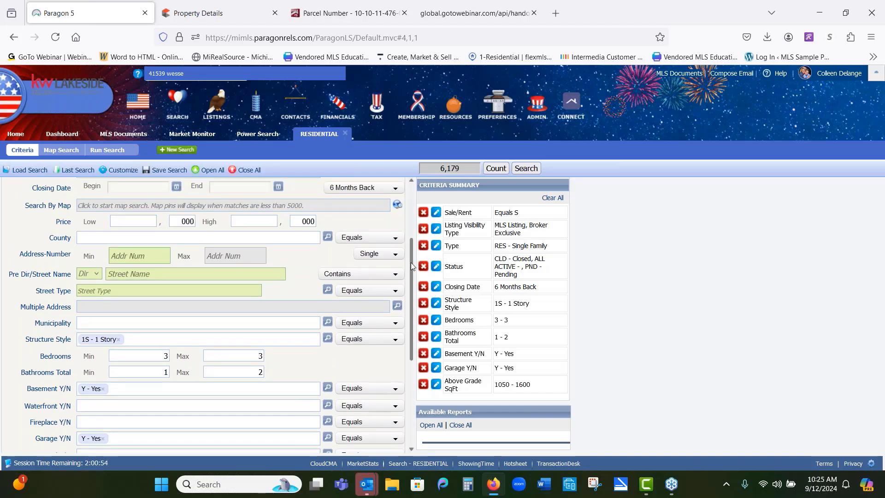
{"action": "left_click_drag", "start_coordinate": [410, 261], "coordinate": [413, 214]}
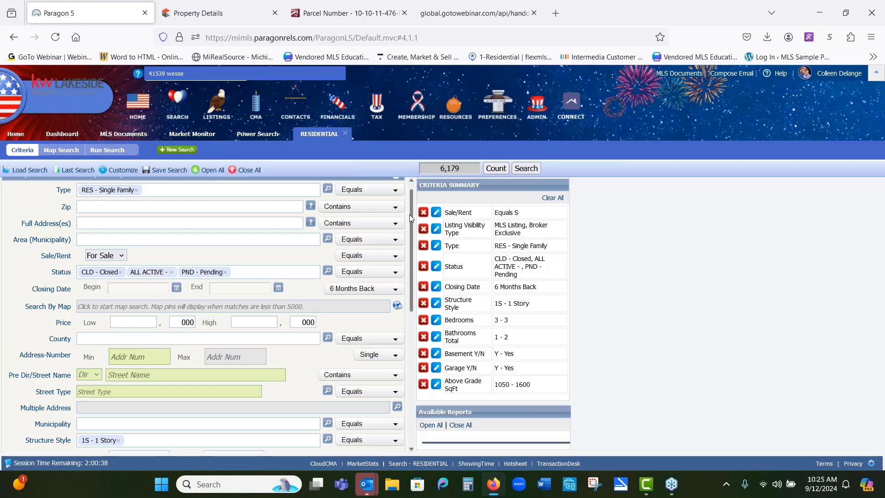
{"action": "left_click", "coordinate": [328, 240]}
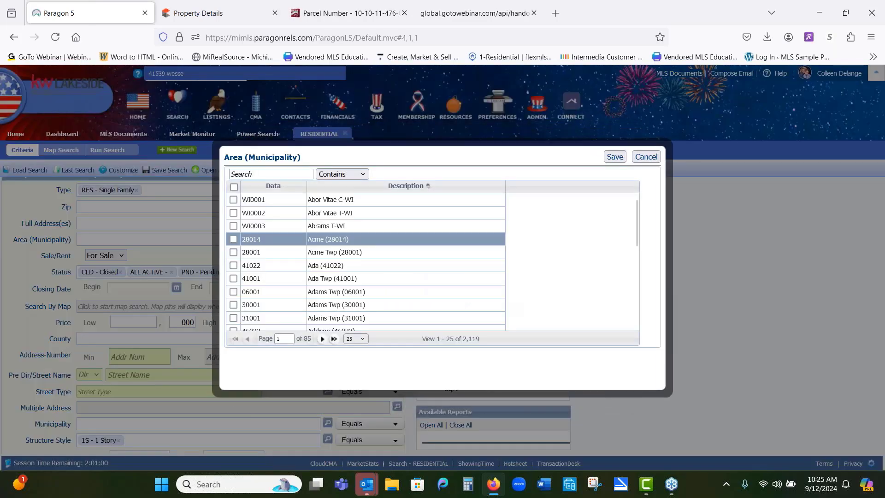
{"action": "left_click", "coordinate": [643, 159]}
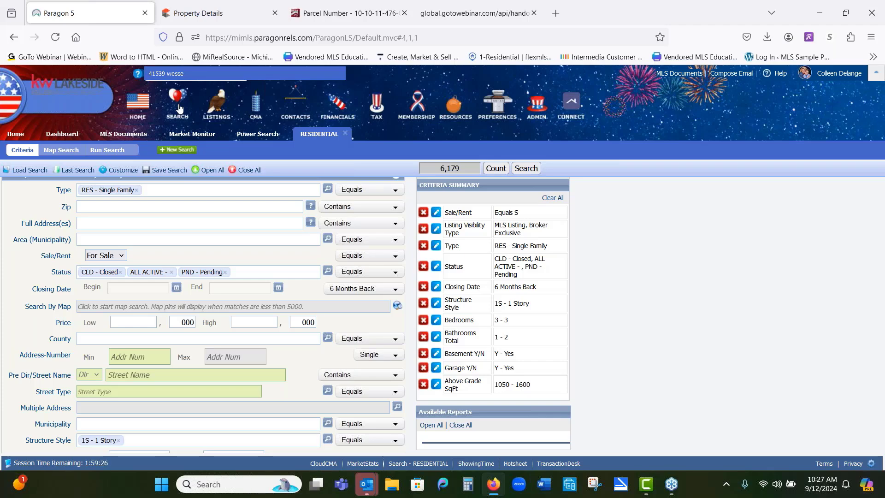
{"action": "mouse_move", "coordinate": [179, 108]}
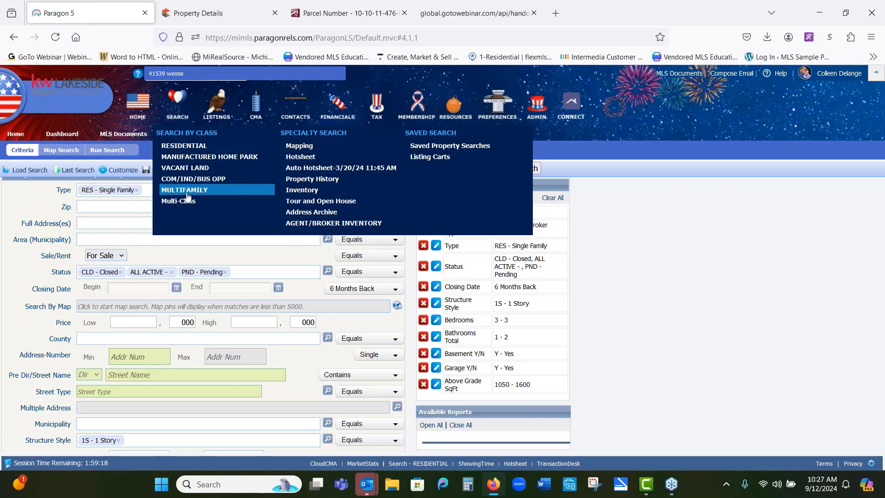
{"action": "left_click", "coordinate": [188, 146]}
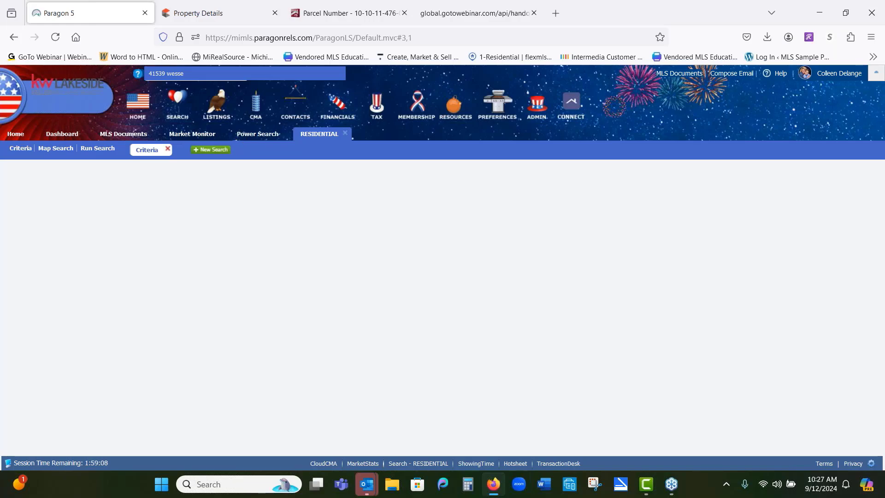
{"action": "left_click", "coordinate": [260, 134]}
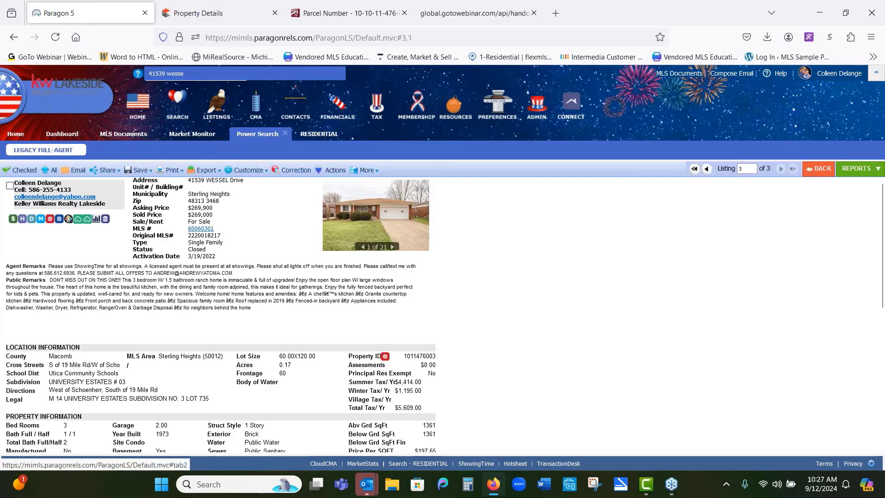
{"action": "left_click", "coordinate": [201, 138]}
{"action": "left_click", "coordinate": [124, 135]}
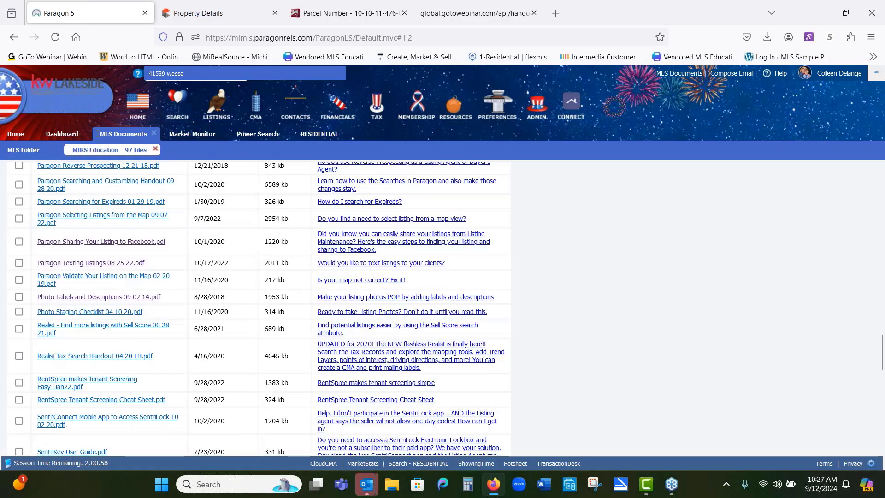
{"action": "left_click", "coordinate": [63, 135]}
{"action": "left_click", "coordinate": [17, 135]}
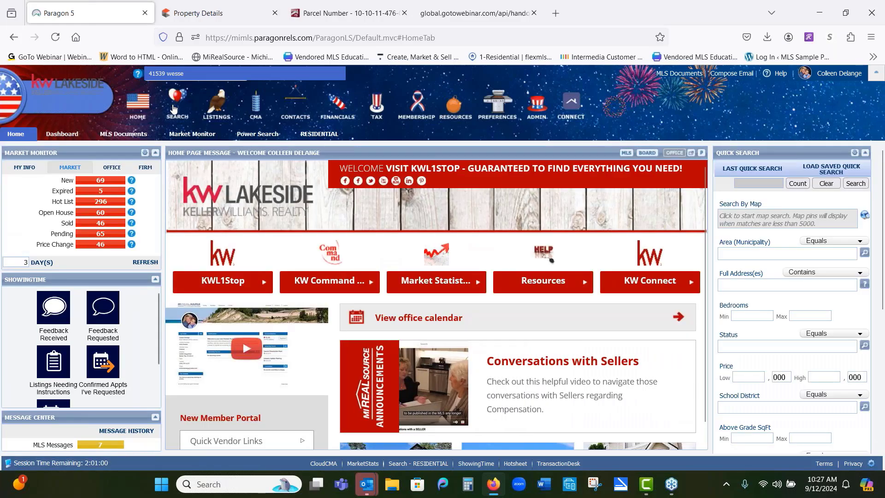
Step: Start a new residential search and set its type to RES - Single Family
{"action": "left_click", "coordinate": [179, 146]}
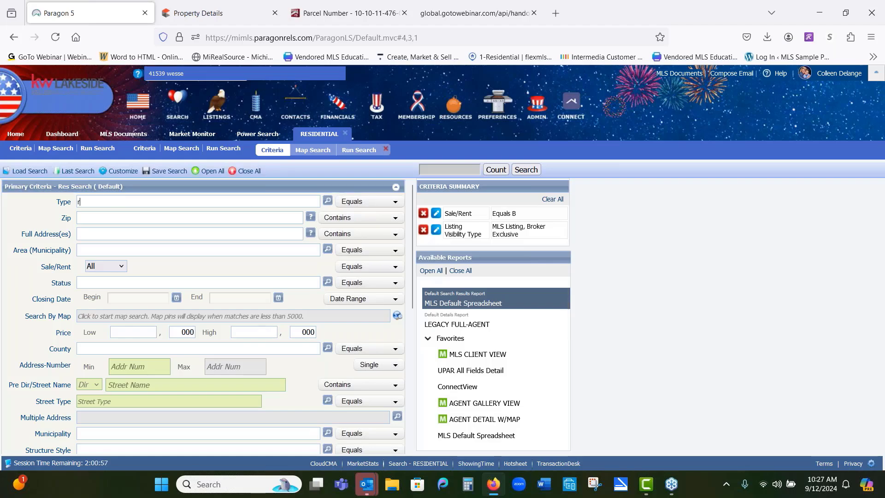
{"action": "type", "text": "r"}
{"action": "left_click", "coordinate": [127, 213]}
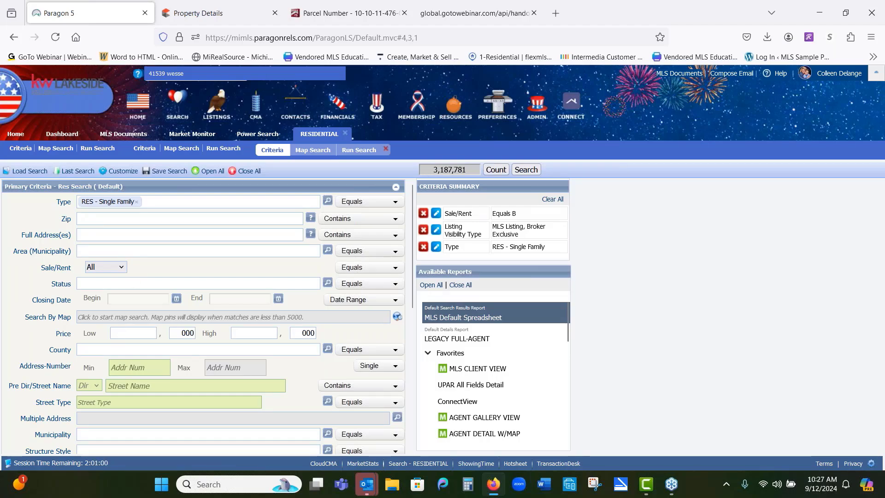
Step: Set the search status to CLD - Closed, ALL ACTIVE and PND - Pending
{"action": "key", "text": "Tab"}
{"action": "key", "text": "Tab"}
{"action": "key", "text": "Tab"}
{"action": "type", "text": "c"}
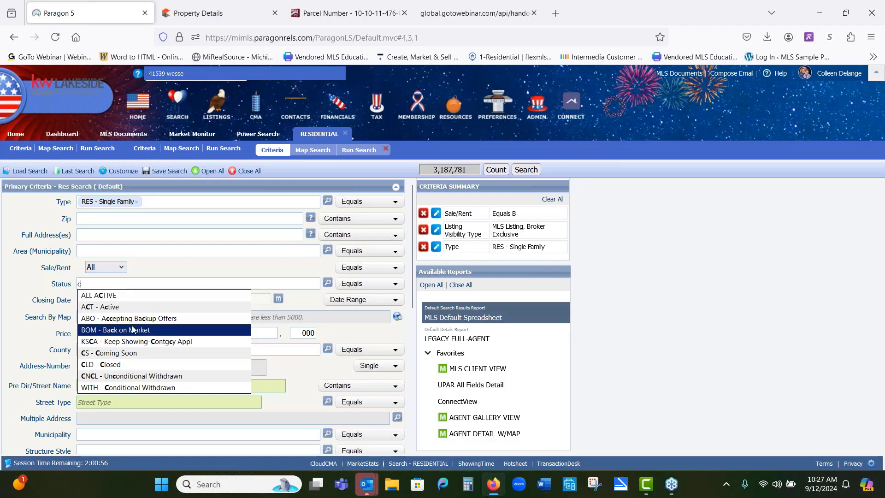
{"action": "left_click", "coordinate": [134, 364]}
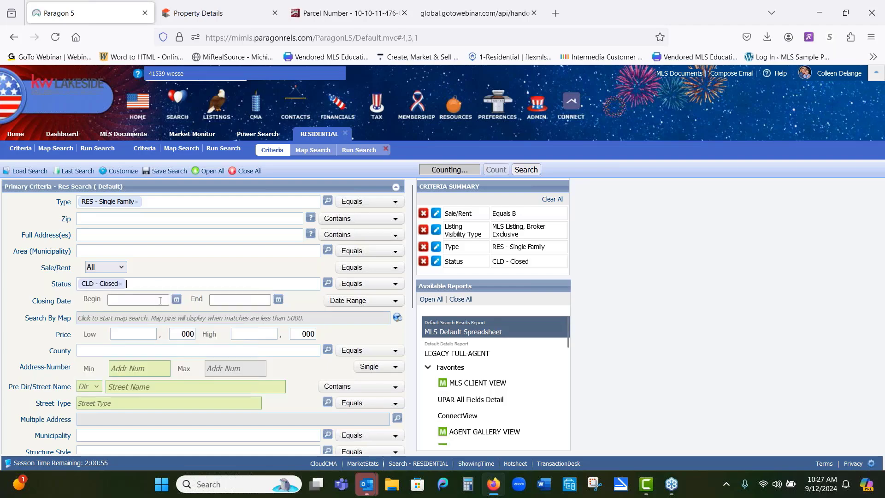
{"action": "type", "text": "a"}
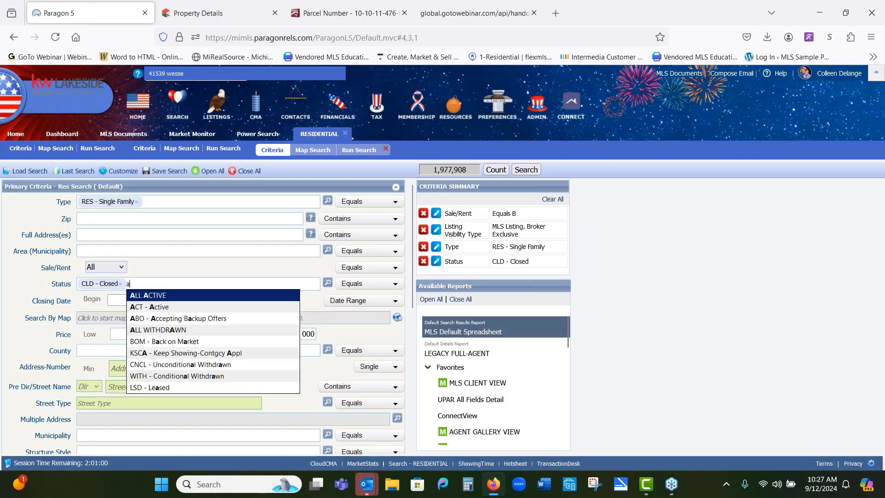
{"action": "left_click", "coordinate": [202, 295]}
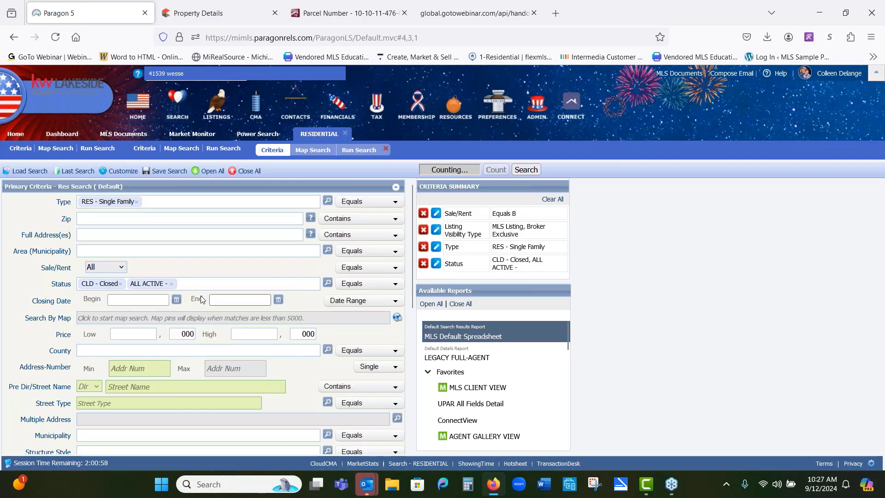
{"action": "type", "text": "pe"}
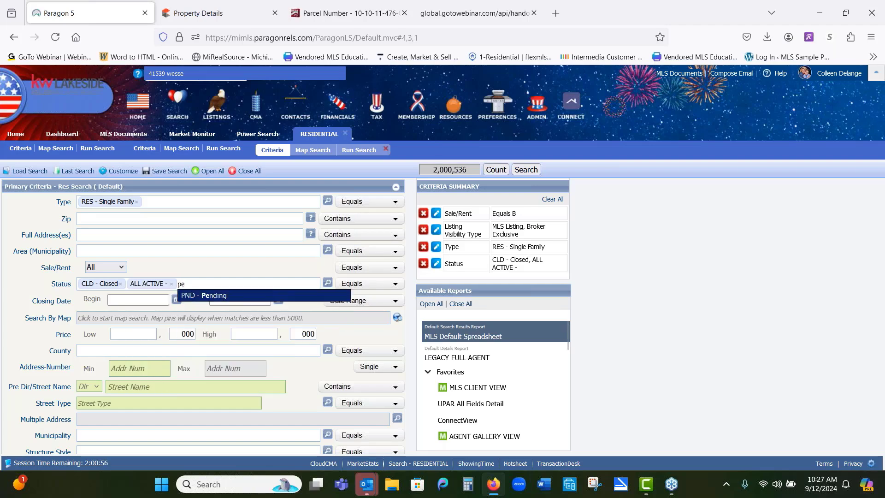
{"action": "left_click", "coordinate": [196, 297]}
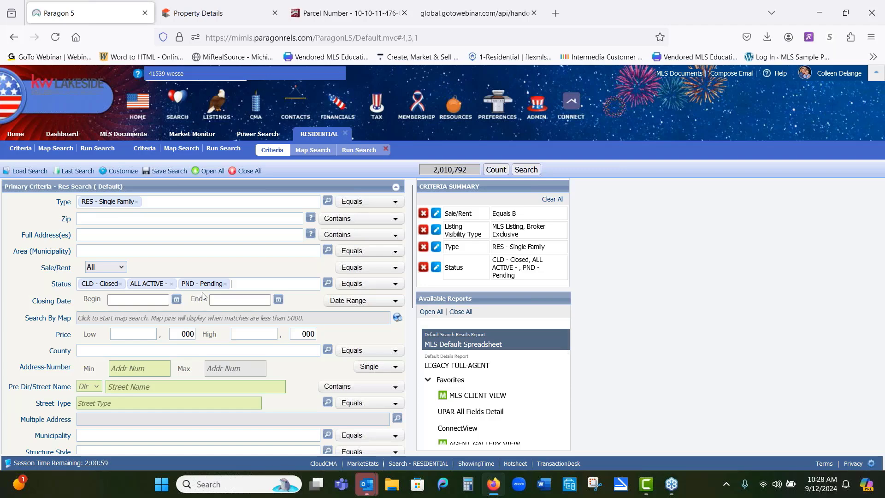
Step: Set the Closing Date range to 6 Months Back and Sale/Rent to For Sale
{"action": "left_click", "coordinate": [328, 301]}
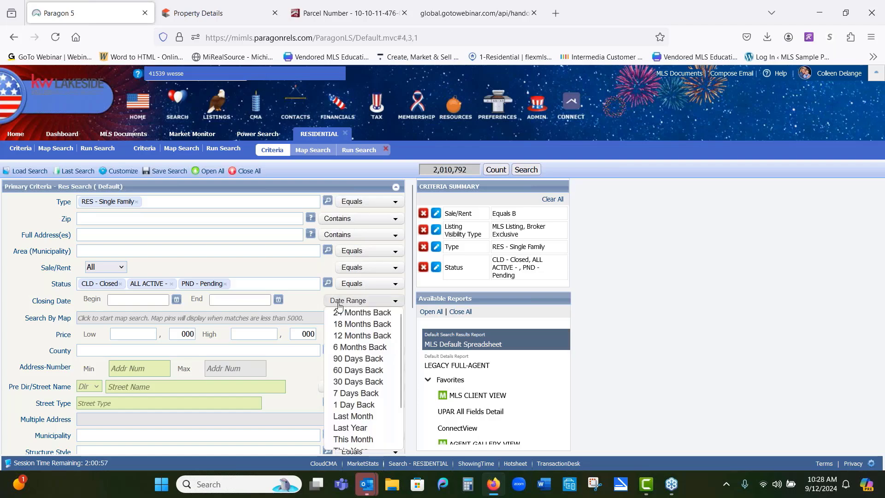
{"action": "left_click", "coordinate": [359, 347]}
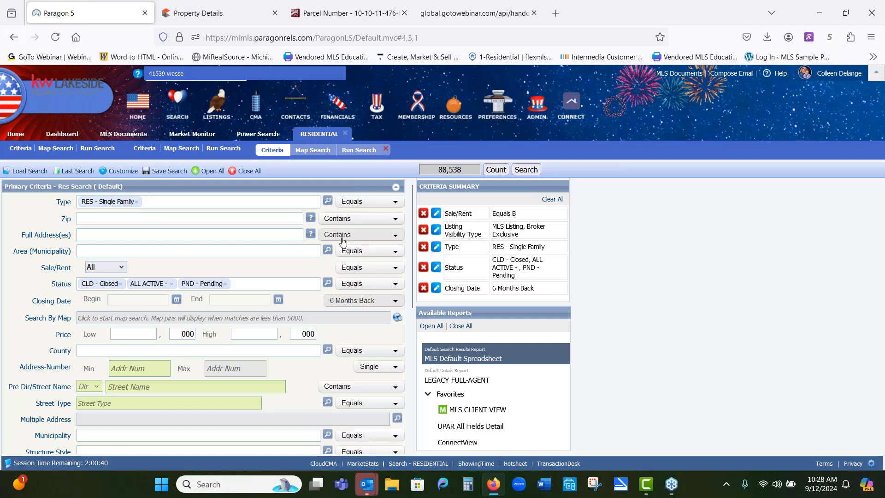
{"action": "left_click", "coordinate": [122, 267]}
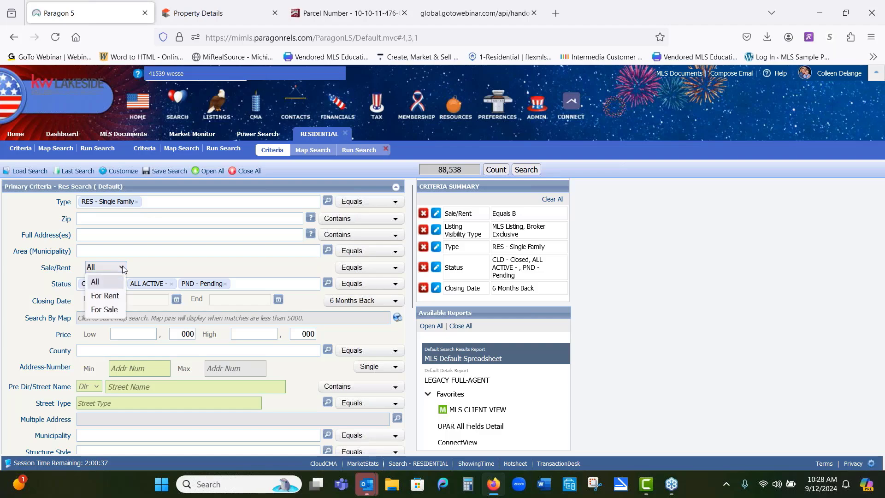
{"action": "left_click", "coordinate": [118, 310]}
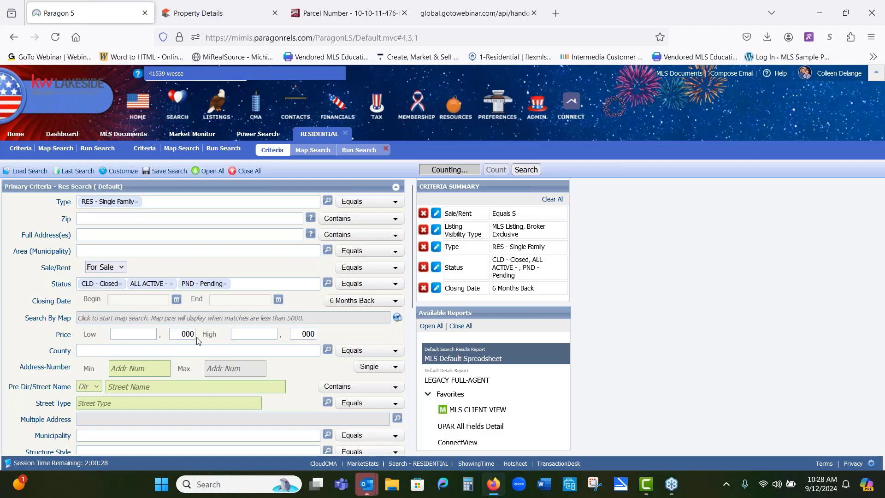
Step: Set the Structure Style to 1S - 1 Story
{"action": "scroll", "coordinate": [236, 357], "scroll_direction": "down", "scroll_amount": 2}
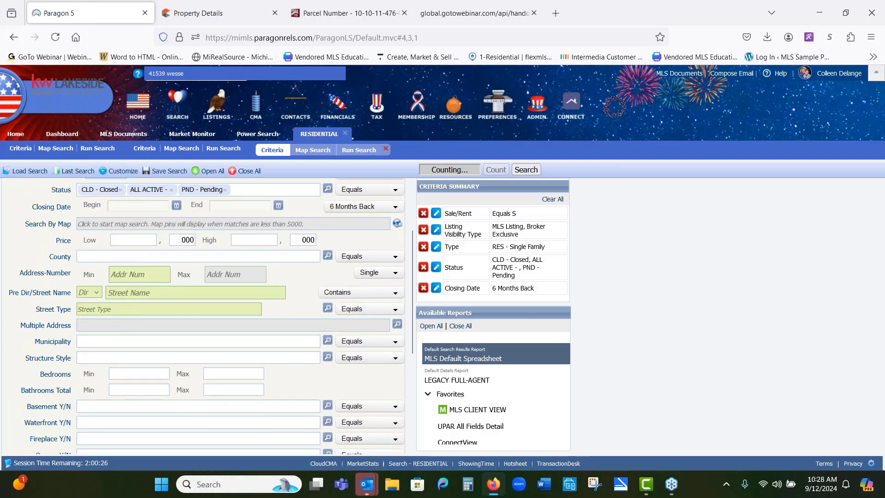
{"action": "scroll", "coordinate": [136, 317], "scroll_direction": "down", "scroll_amount": 2}
{"action": "left_click", "coordinate": [113, 259]}
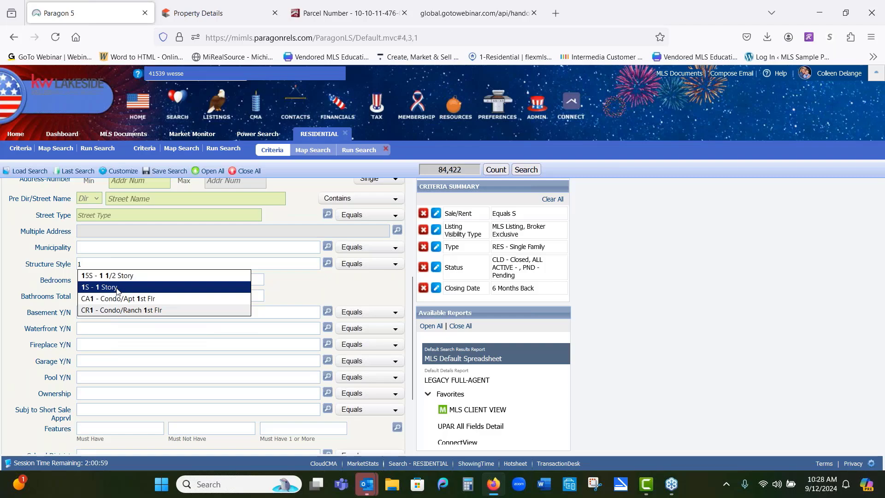
{"action": "left_click", "coordinate": [116, 288]}
{"action": "left_click", "coordinate": [116, 282]}
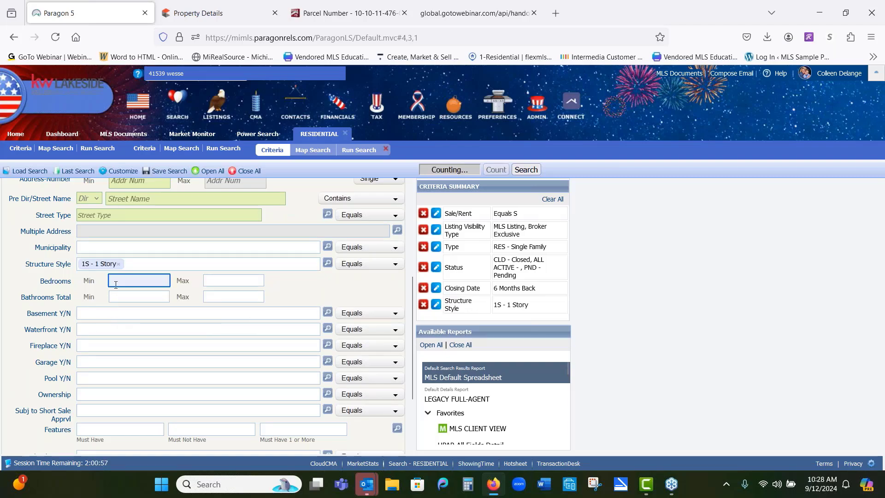
Step: Set Bedrooms from 3 to 3 and Bathrooms Total from 1 to 2
{"action": "type", "text": "3"}
{"action": "key", "text": "Tab"}
{"action": "type", "text": "4"}
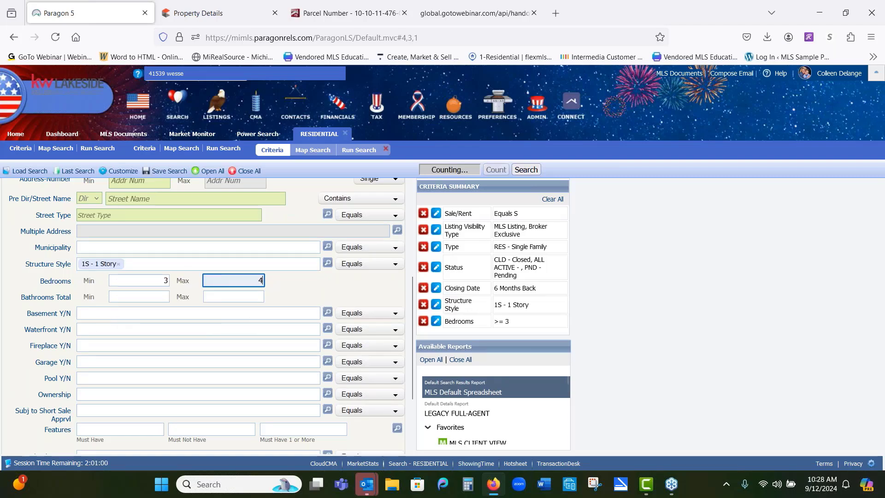
{"action": "key", "text": "BackSpace"}
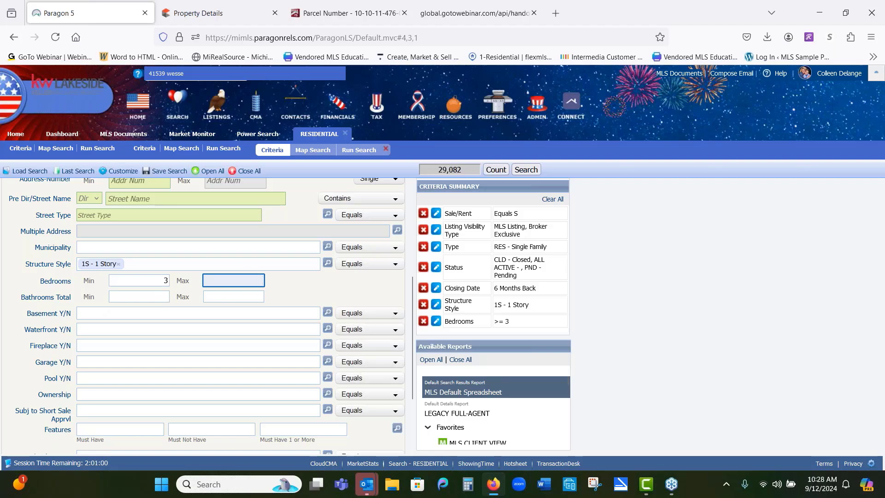
{"action": "type", "text": "3"}
{"action": "left_click", "coordinate": [145, 294]}
{"action": "type", "text": "1"}
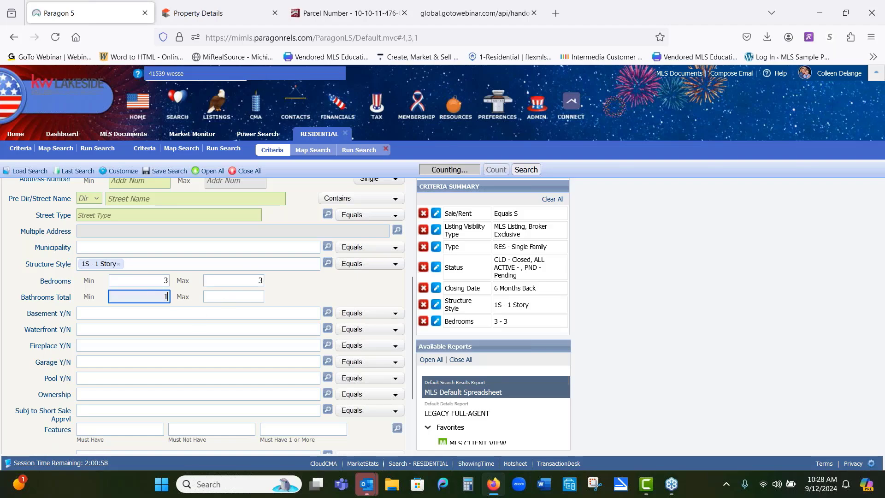
{"action": "left_click", "coordinate": [206, 296]}
{"action": "type", "text": "2"}
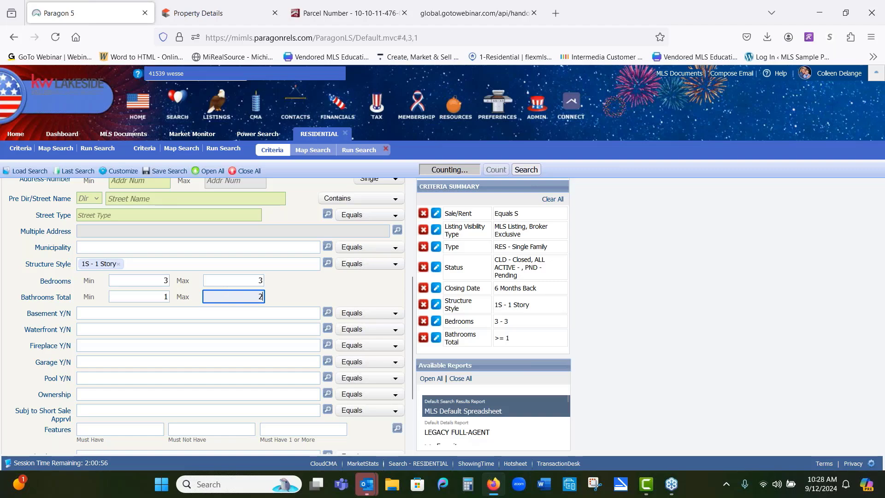
Step: Set both Basement Y/N and Garage Y/N to Y - Yes
{"action": "left_click", "coordinate": [200, 316]}
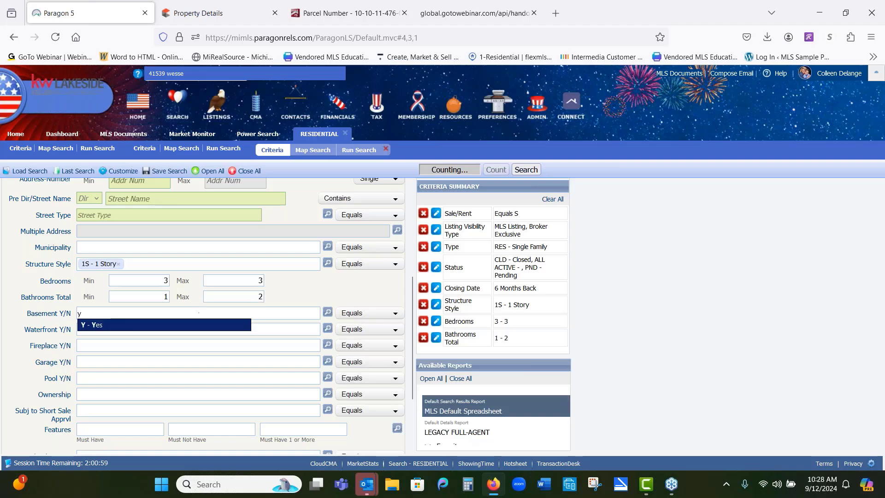
{"action": "left_click", "coordinate": [202, 326]}
{"action": "left_click", "coordinate": [185, 357]}
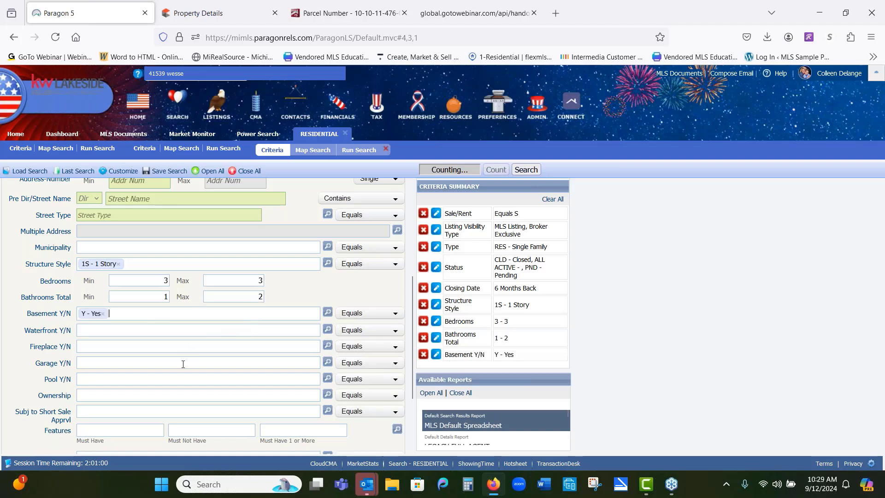
{"action": "type", "text": "y"}
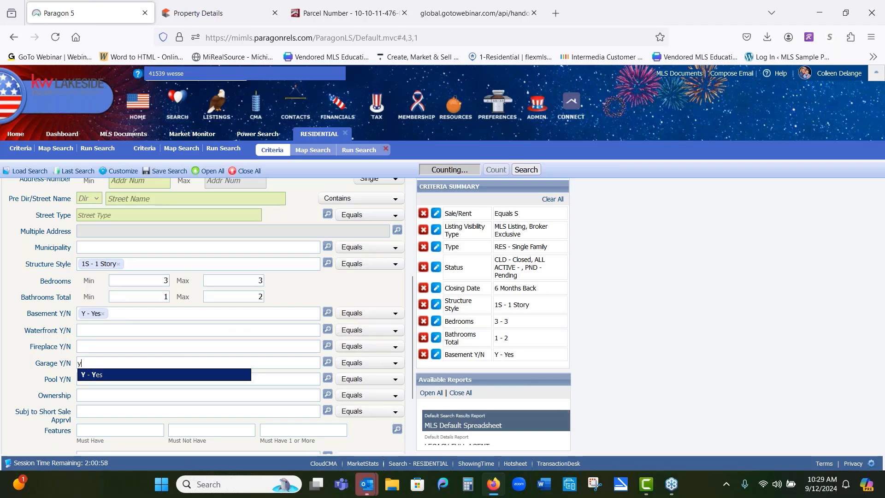
{"action": "left_click", "coordinate": [183, 374]}
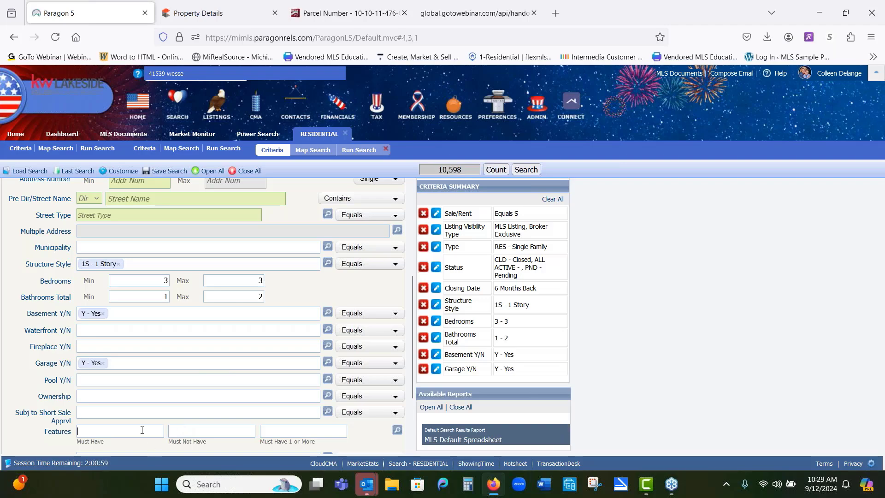
Step: Set the Above Grade SqFt range from 1050 to 1600
{"action": "scroll", "coordinate": [142, 430], "scroll_direction": "down", "scroll_amount": 3}
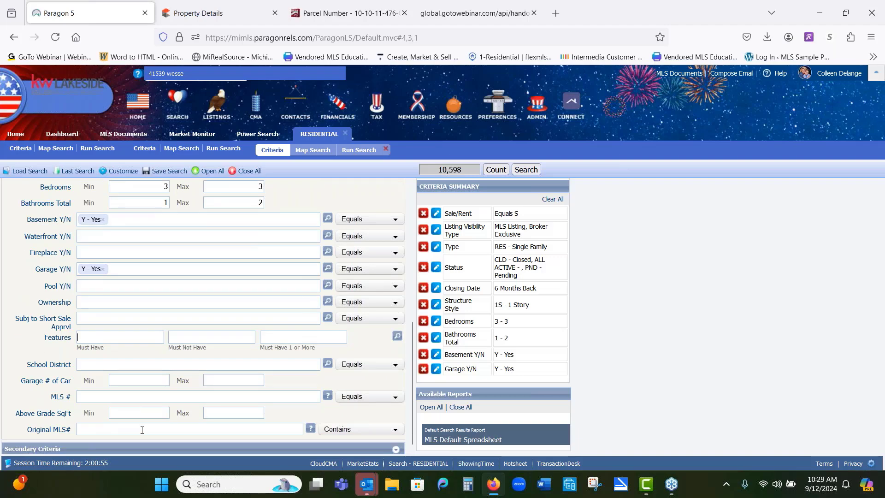
{"action": "left_click", "coordinate": [137, 412]}
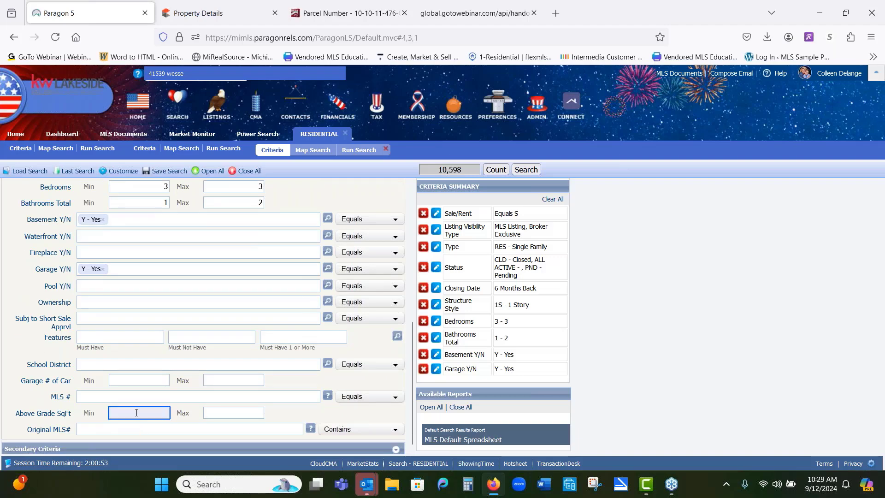
{"action": "type", "text": "1050"}
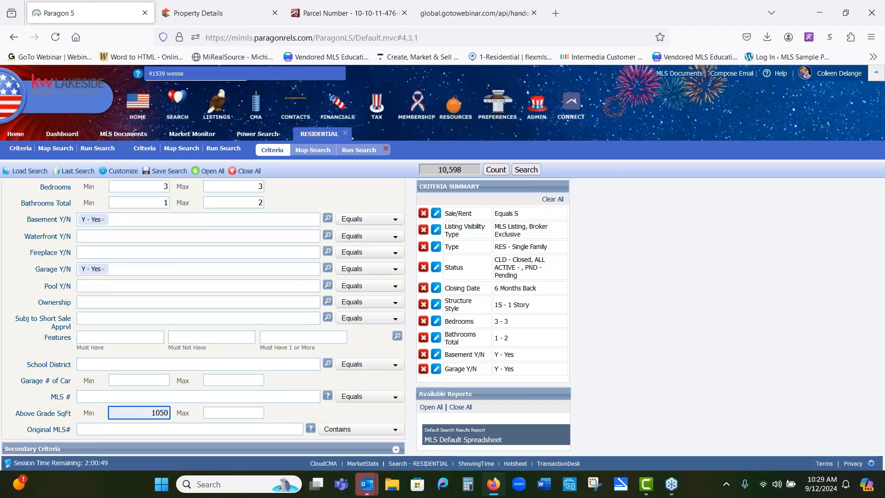
{"action": "left_click", "coordinate": [227, 413]}
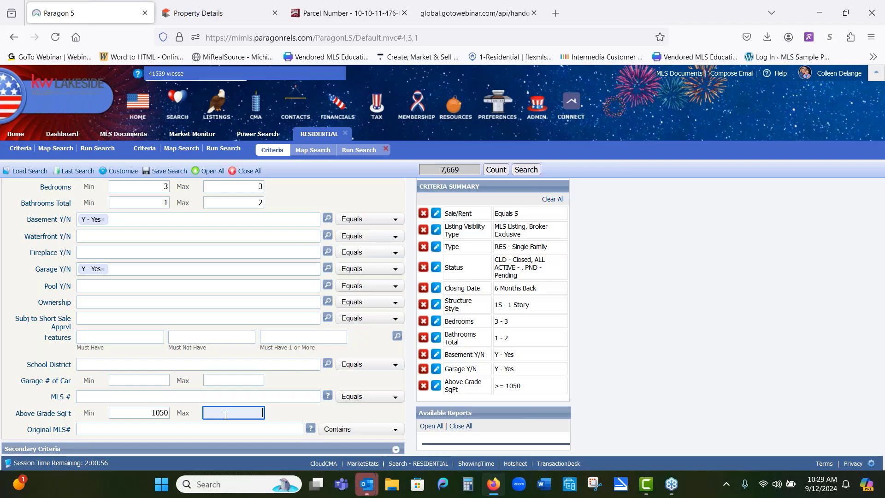
{"action": "type", "text": "5"}
{"action": "key", "text": "BackSpace"}
{"action": "type", "text": "600"}
{"action": "left_click", "coordinate": [312, 382]}
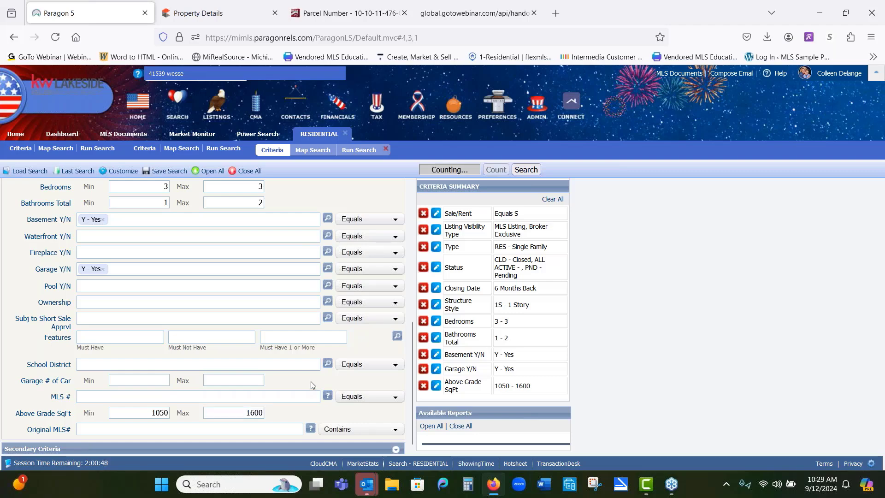
Step: Open the map search and center the map on the subject property's street address
{"action": "scroll", "coordinate": [311, 381], "scroll_direction": "up", "scroll_amount": 5}
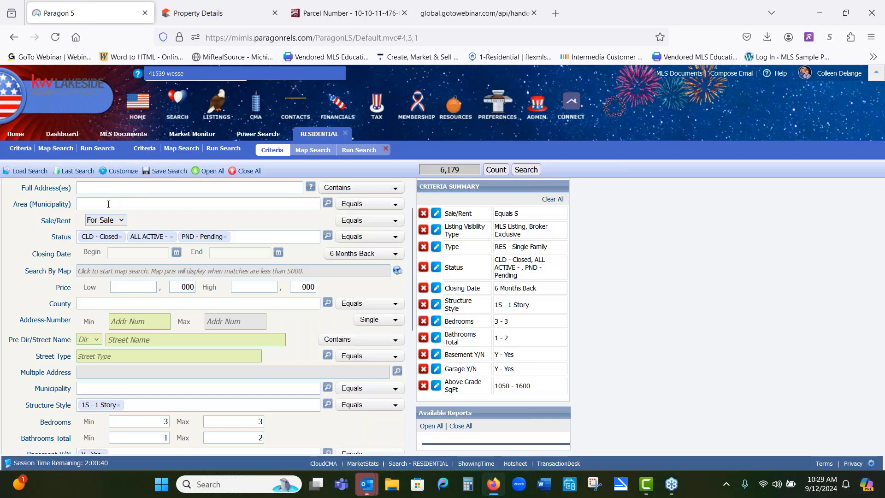
{"action": "scroll", "coordinate": [101, 221], "scroll_direction": "up", "scroll_amount": 2}
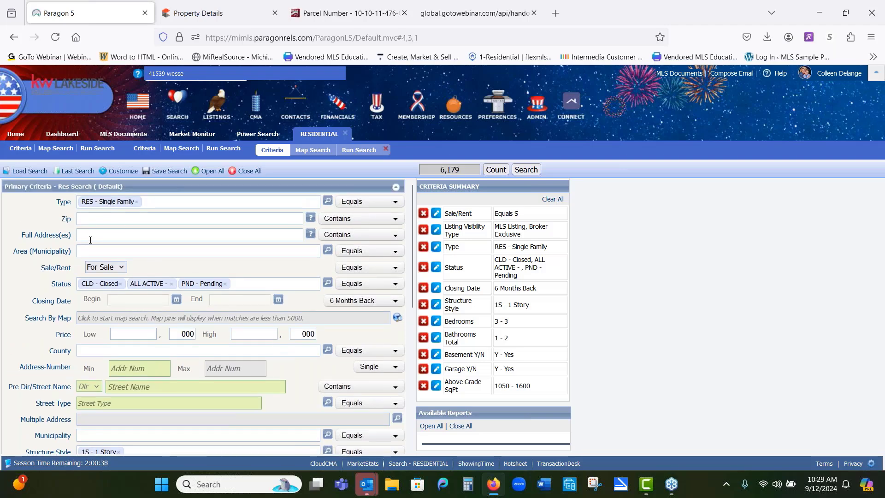
{"action": "left_click", "coordinate": [134, 318]}
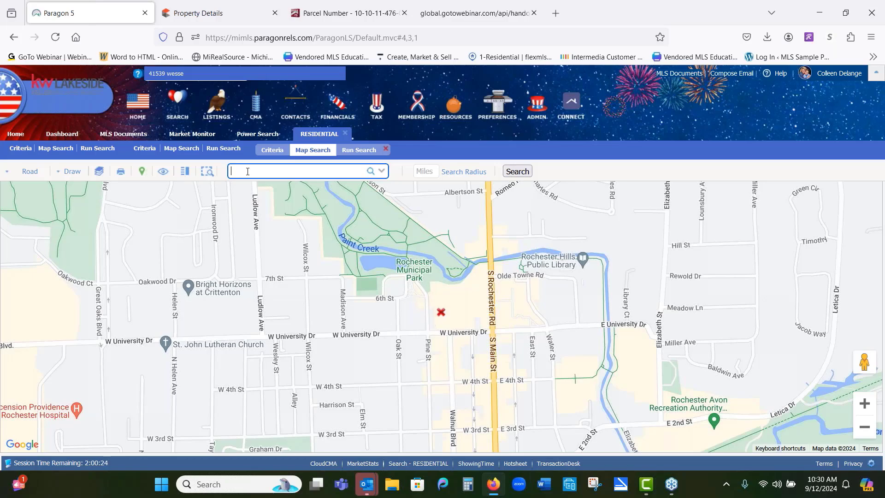
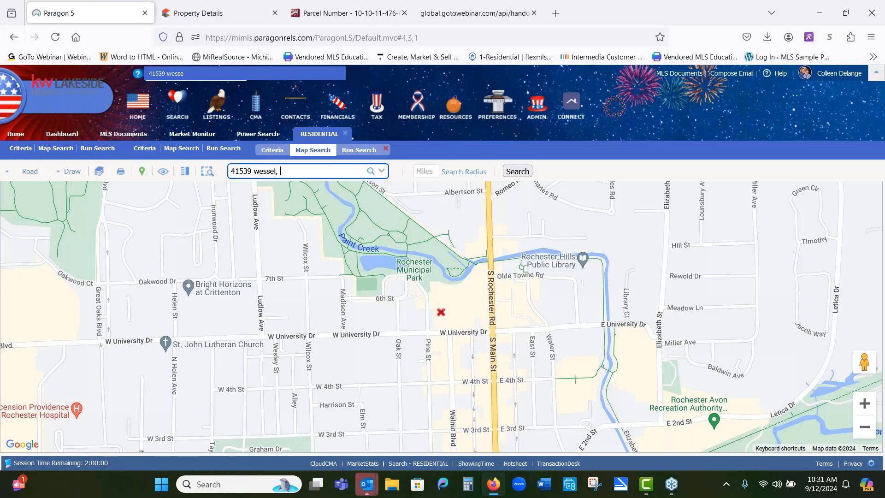
{"action": "left_click", "coordinate": [371, 172]}
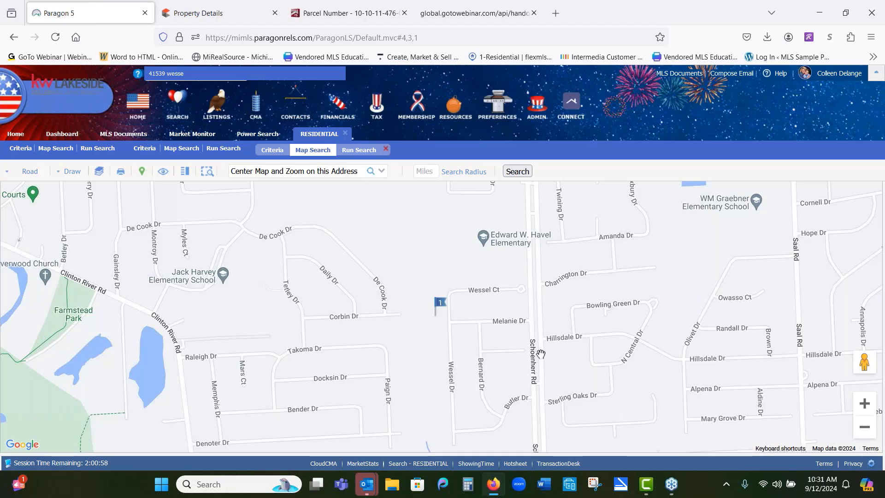
Step: Open Street View at the subject property's marker and turn the view toward the house
{"action": "mouse_move", "coordinate": [437, 313]}
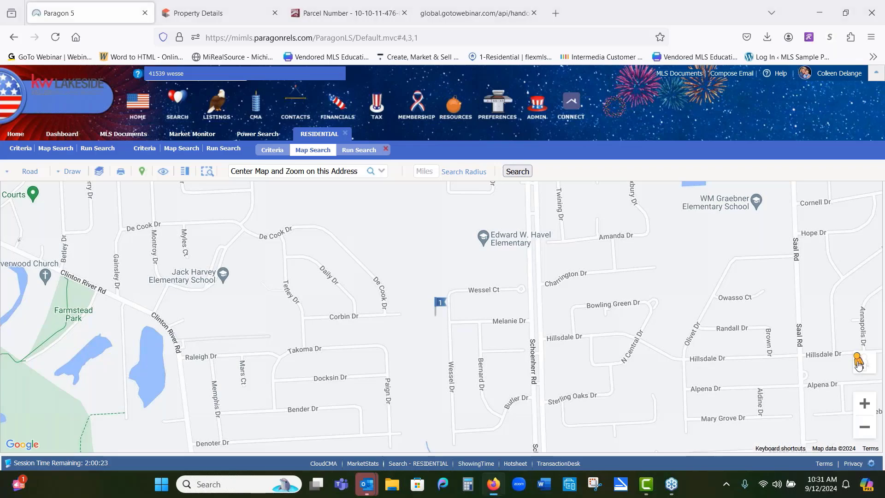
{"action": "mouse_move", "coordinate": [863, 362]}
{"action": "left_mouse_down"}
{"action": "mouse_move", "coordinate": [776, 334]}
{"action": "mouse_move", "coordinate": [585, 302]}
{"action": "mouse_move", "coordinate": [460, 304]}
{"action": "mouse_move", "coordinate": [442, 318]}
{"action": "left_mouse_up"}
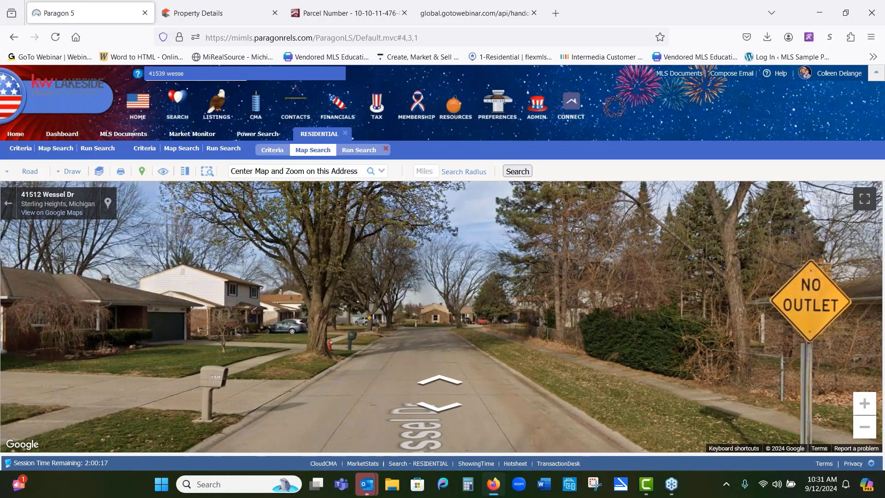
{"action": "left_click_drag", "start_coordinate": [147, 312], "coordinate": [698, 312]}
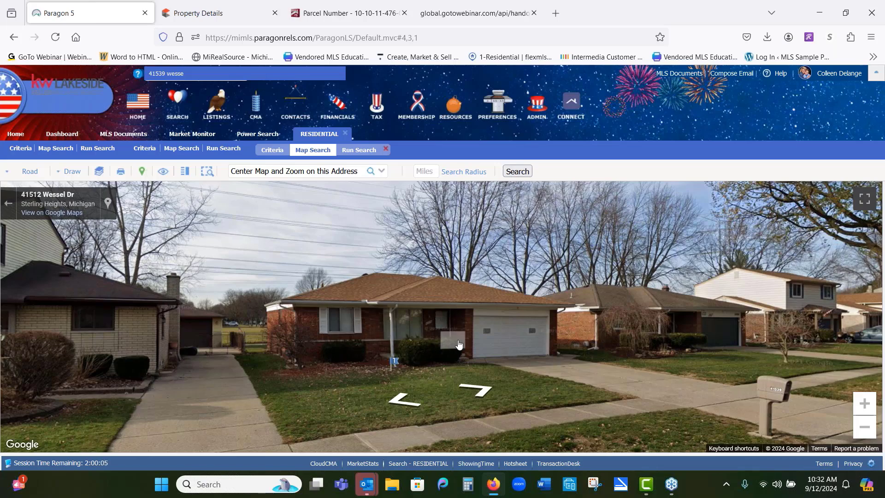
Step: Move along Wessel Dr and Wessel Ct in Street View to examine the neighboring houses, then return to the map
{"action": "left_click_drag", "start_coordinate": [840, 335], "coordinate": [295, 307]}
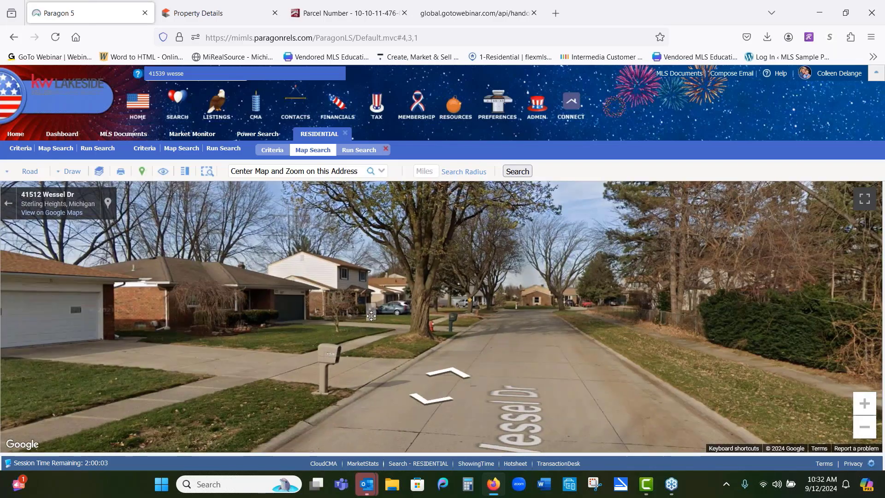
{"action": "left_click", "coordinate": [510, 302]}
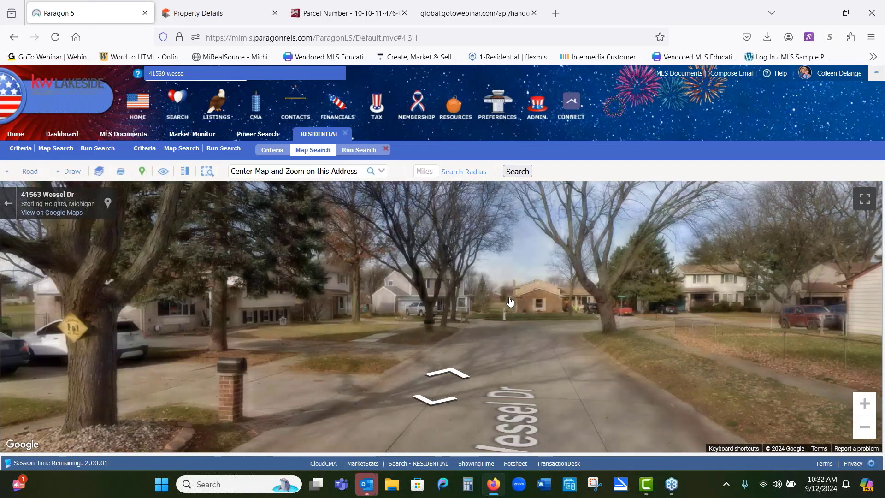
{"action": "left_click_drag", "start_coordinate": [510, 302], "coordinate": [615, 295]}
{"action": "left_click", "coordinate": [615, 295]}
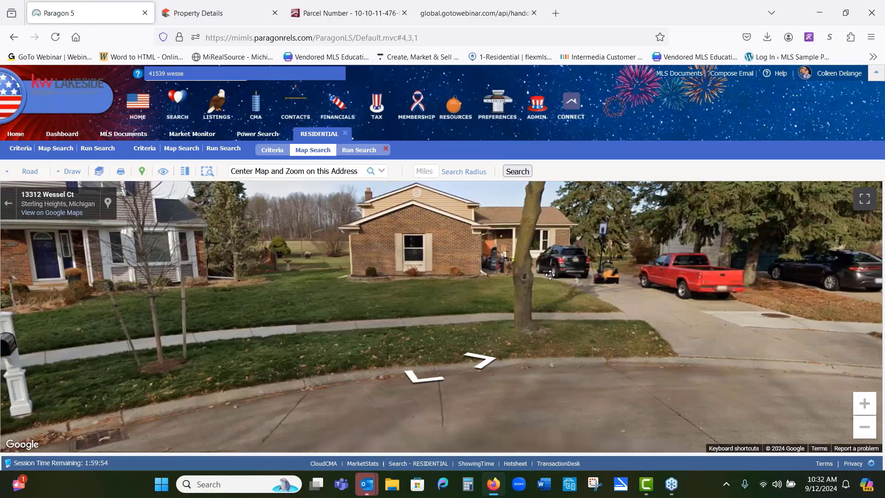
{"action": "left_click_drag", "start_coordinate": [550, 275], "coordinate": [239, 302]}
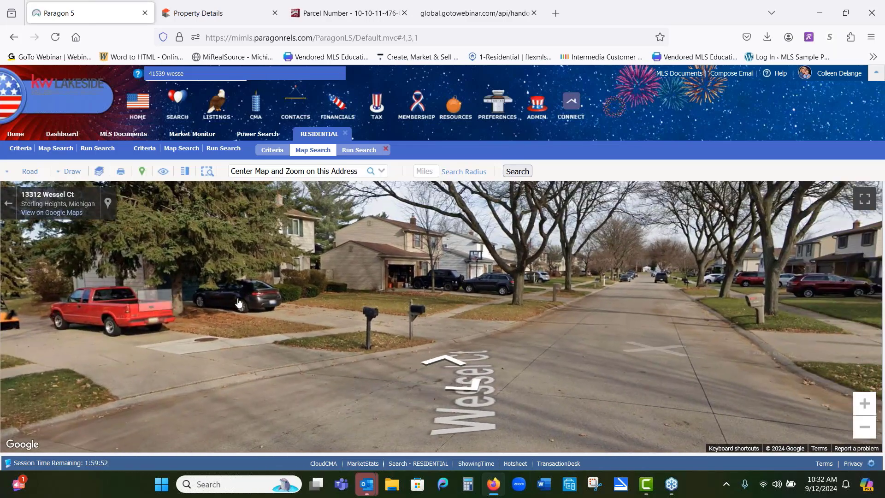
{"action": "left_click", "coordinate": [643, 282]}
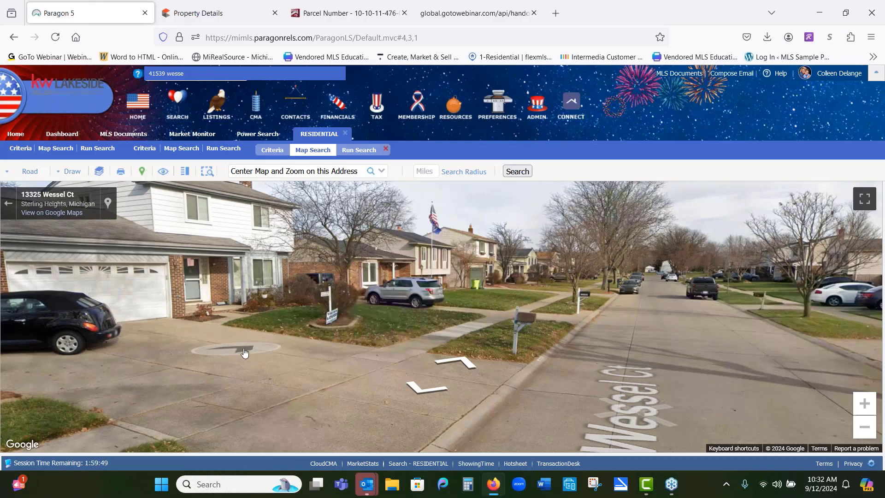
{"action": "left_click_drag", "start_coordinate": [245, 353], "coordinate": [193, 361]}
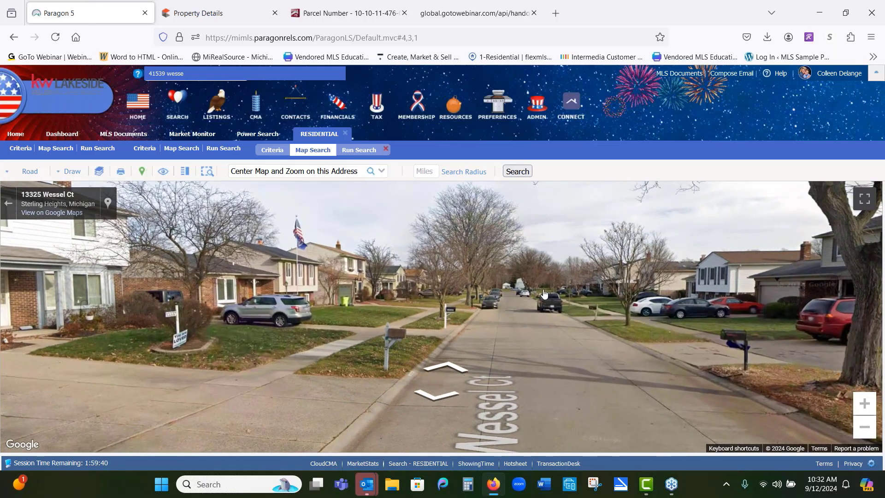
{"action": "left_click", "coordinate": [10, 205]}
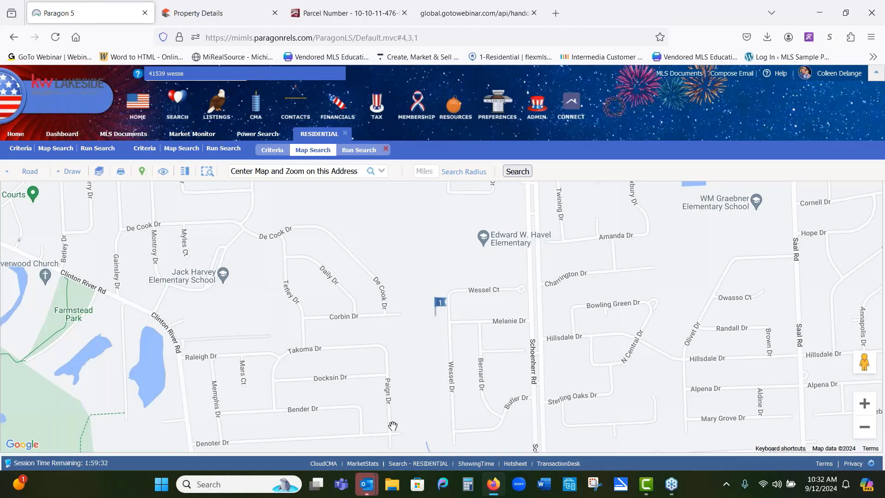
Step: Plot a 1-mile search radius centered on the subject property
{"action": "left_click", "coordinate": [428, 172]}
{"action": "type", "text": "1"}
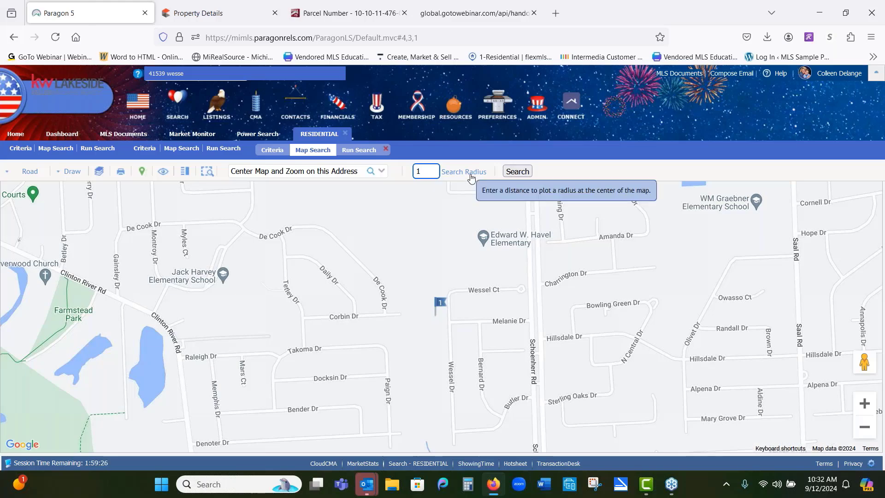
{"action": "key", "text": "Return"}
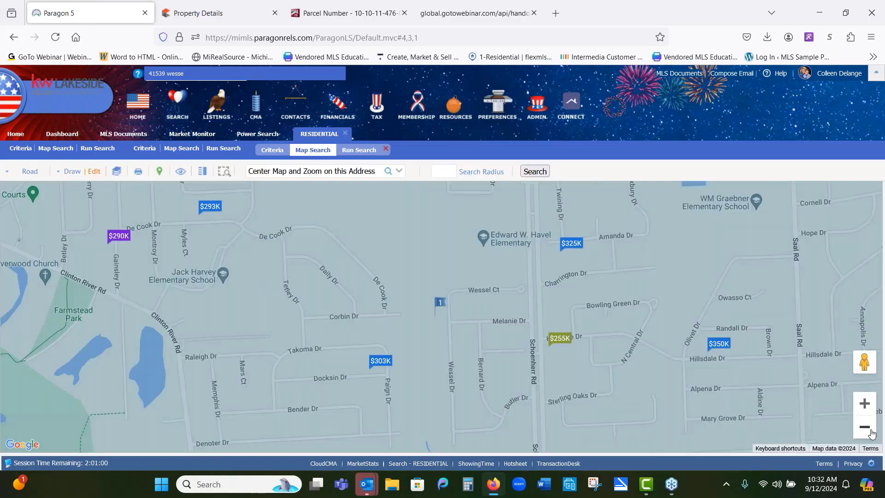
{"action": "left_click", "coordinate": [870, 431]}
{"action": "left_click", "coordinate": [864, 427]}
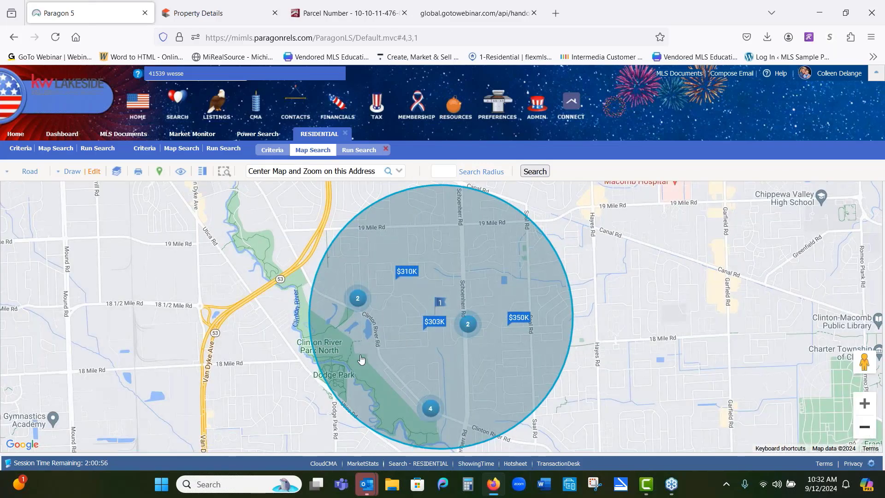
{"action": "left_click", "coordinate": [865, 405]}
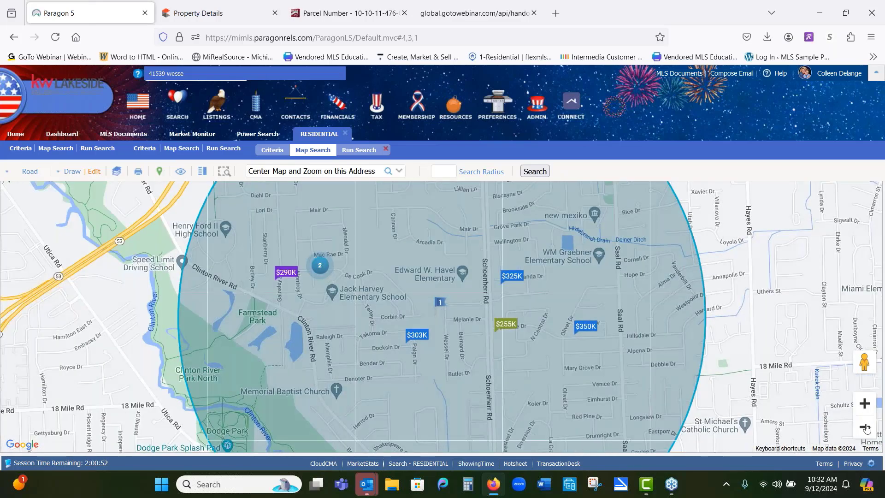
{"action": "left_click", "coordinate": [865, 427]}
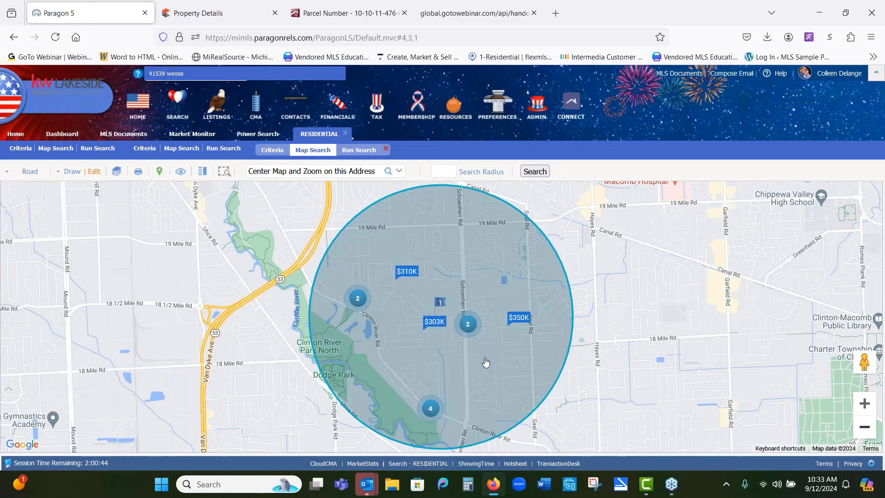
Step: Preview the two listings in the cluster east of the subject property, then close the preview
{"action": "left_click", "coordinate": [466, 324]}
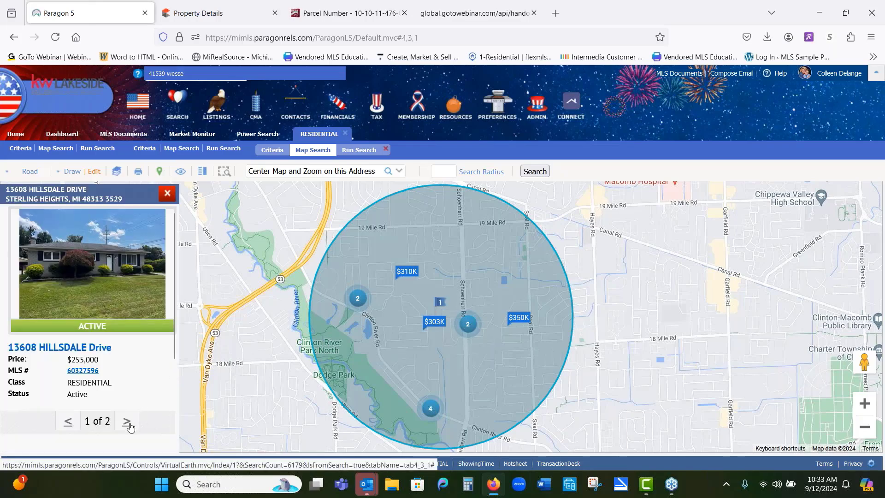
{"action": "left_click", "coordinate": [127, 421]}
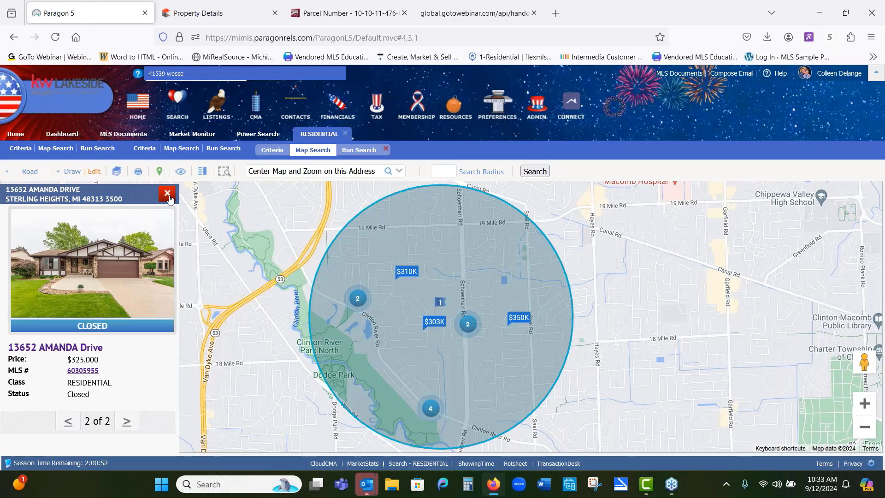
{"action": "left_click", "coordinate": [167, 196]}
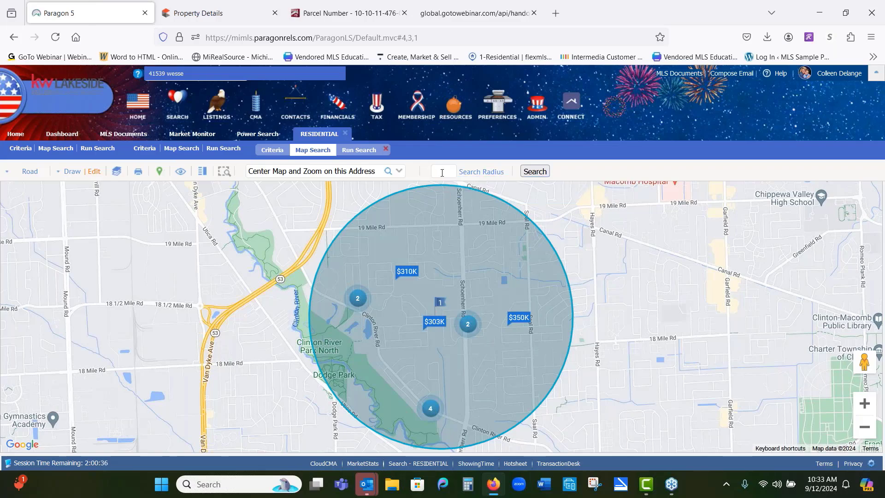
Step: Edit the radius shape, enlarging the circle slightly outward, and close the shape editor
{"action": "left_click", "coordinate": [93, 174]}
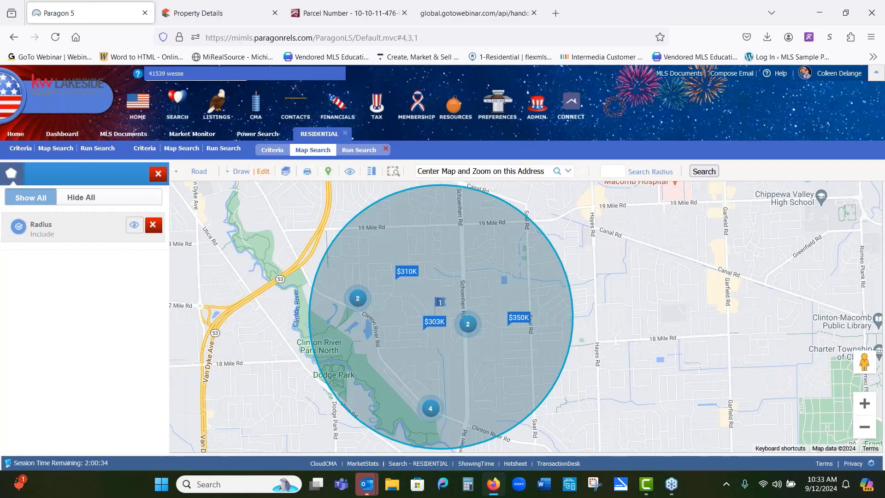
{"action": "left_click", "coordinate": [86, 232]}
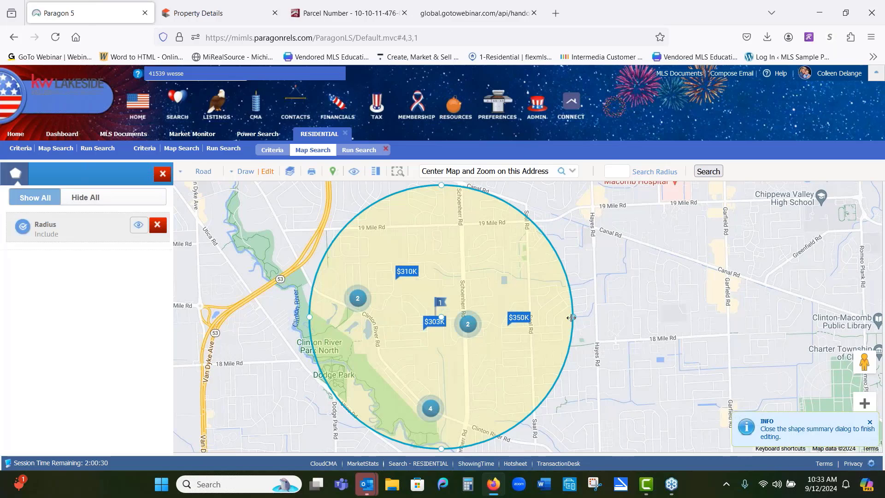
{"action": "left_click_drag", "start_coordinate": [572, 316], "coordinate": [586, 317]}
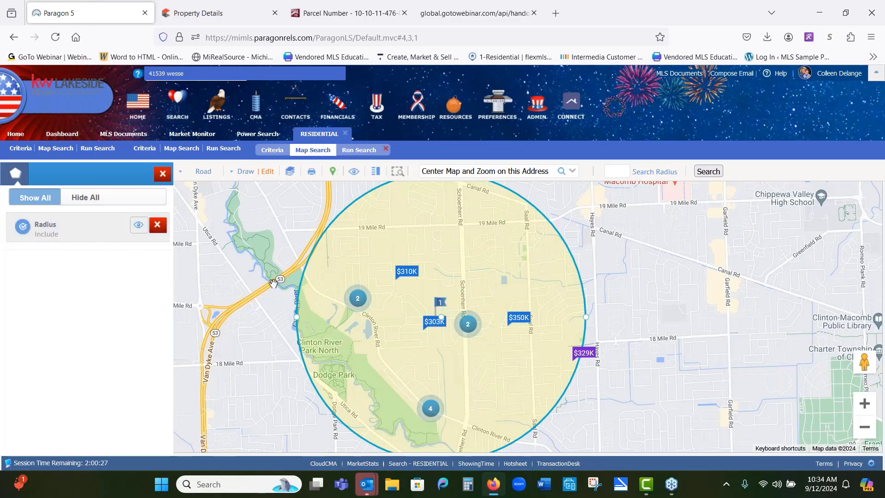
{"action": "left_click", "coordinate": [91, 227]}
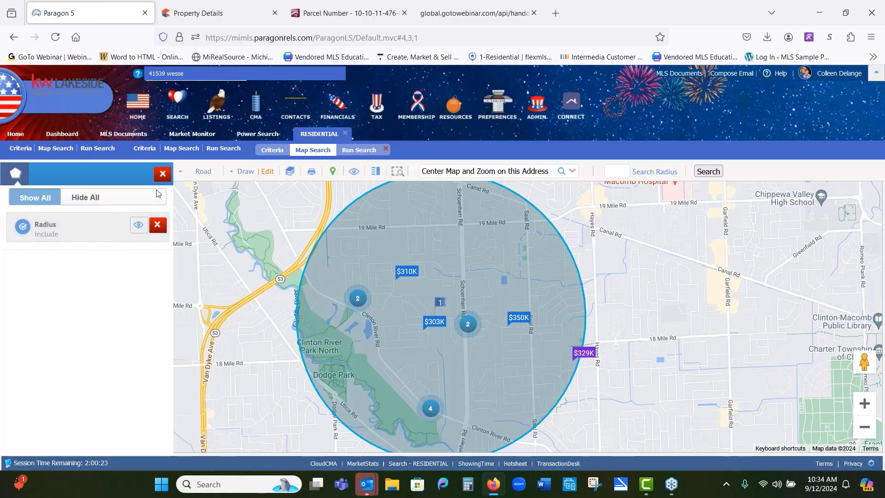
{"action": "left_click", "coordinate": [161, 175]}
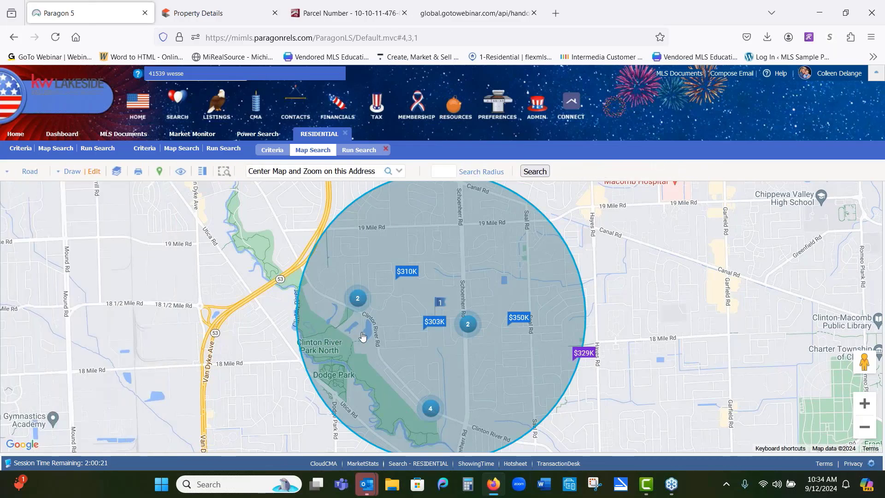
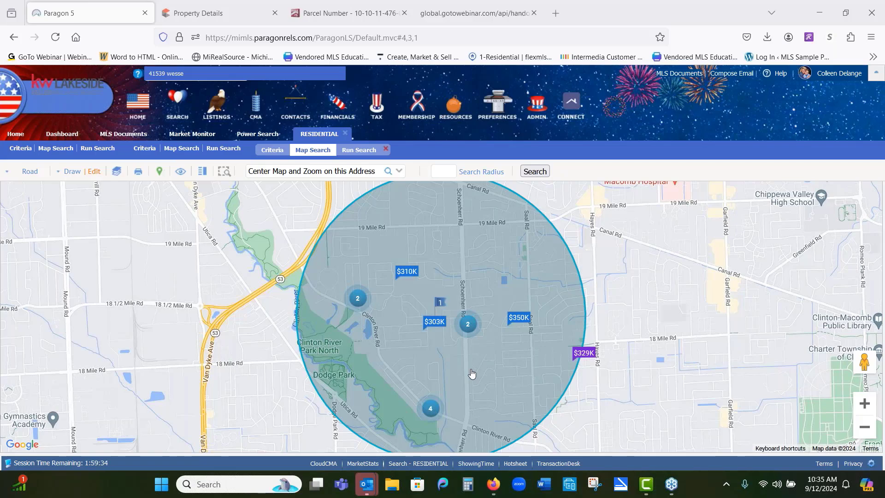
Step: Draw a polygon around the Clinton River Park area in the southwest part of the search radius
{"action": "left_click", "coordinate": [93, 173]}
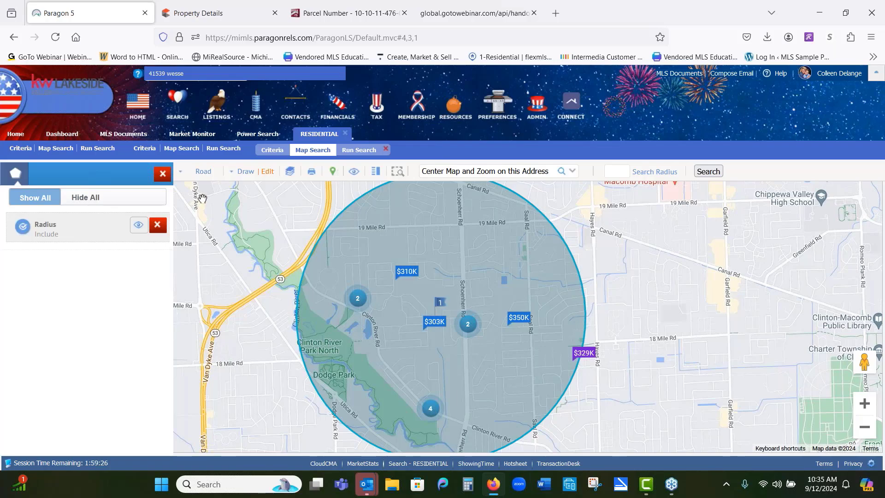
{"action": "left_click", "coordinate": [253, 176]}
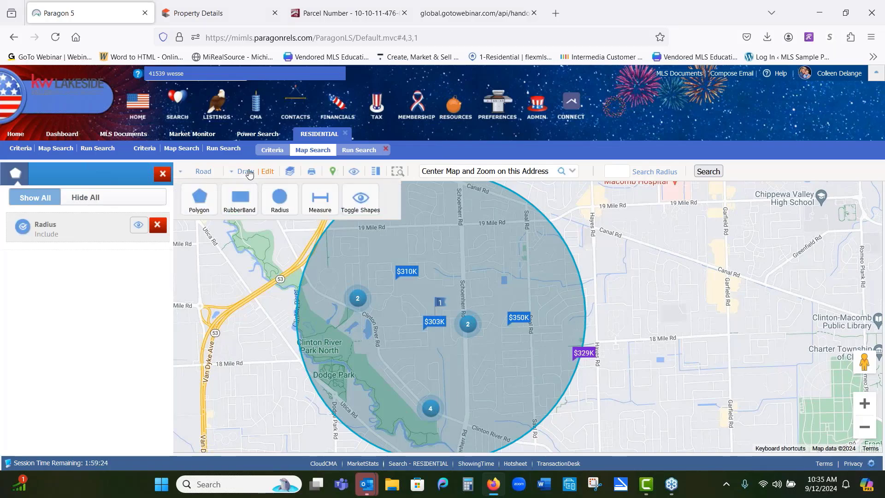
{"action": "left_click", "coordinate": [200, 199]}
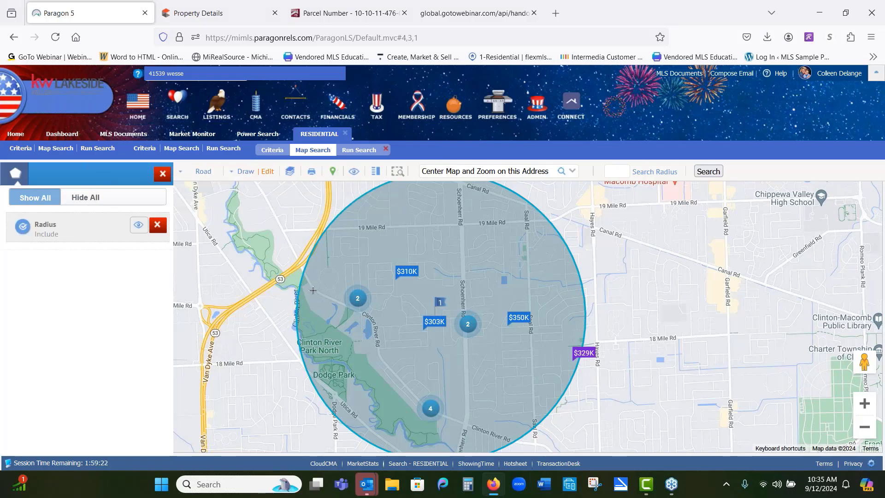
{"action": "left_click", "coordinate": [304, 295]}
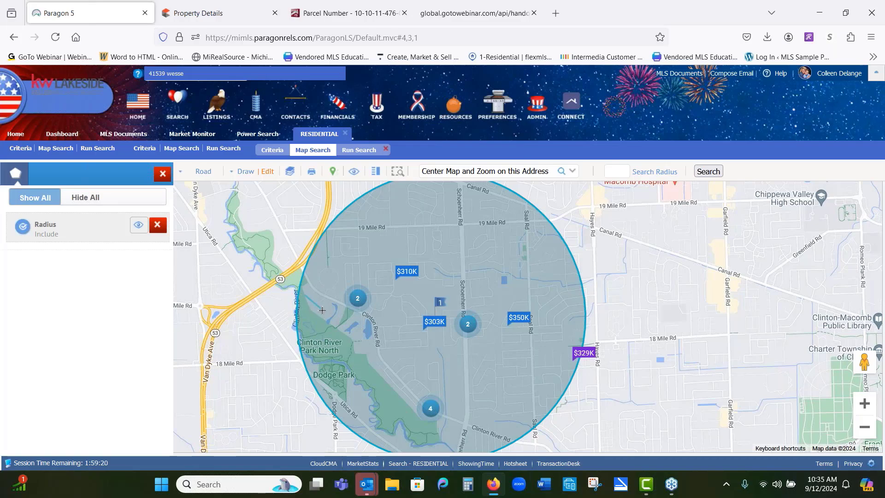
{"action": "left_click", "coordinate": [416, 381]}
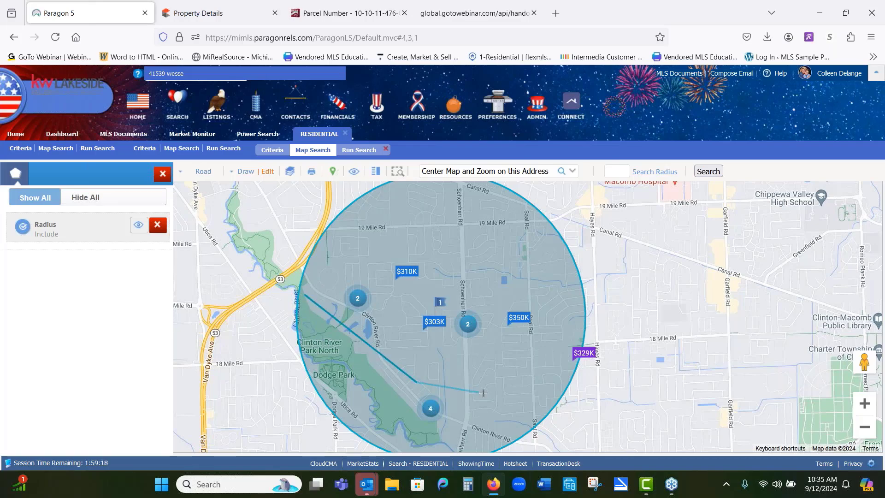
{"action": "left_click", "coordinate": [482, 393]}
{"action": "left_click", "coordinate": [494, 444]}
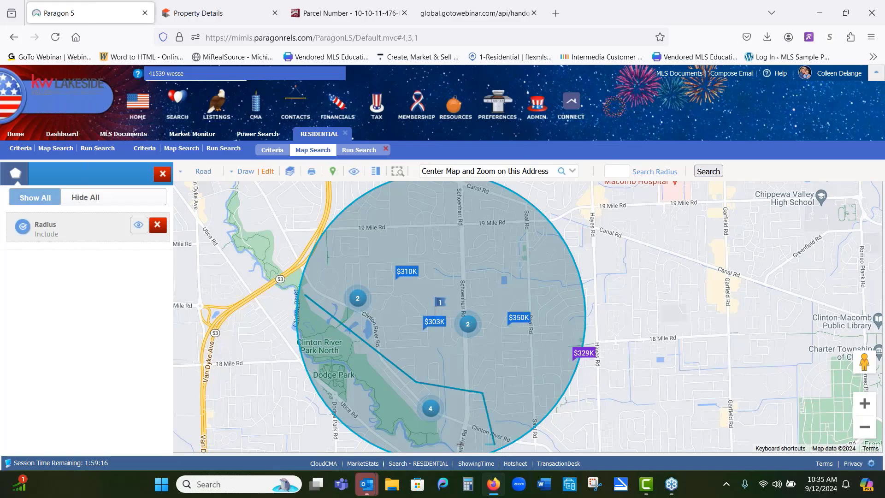
{"action": "left_click", "coordinate": [409, 450]}
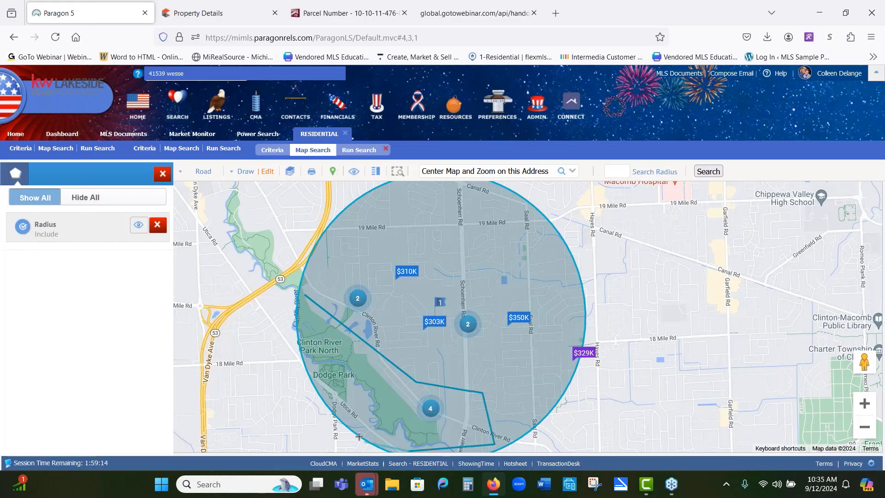
{"action": "left_click", "coordinate": [342, 418]}
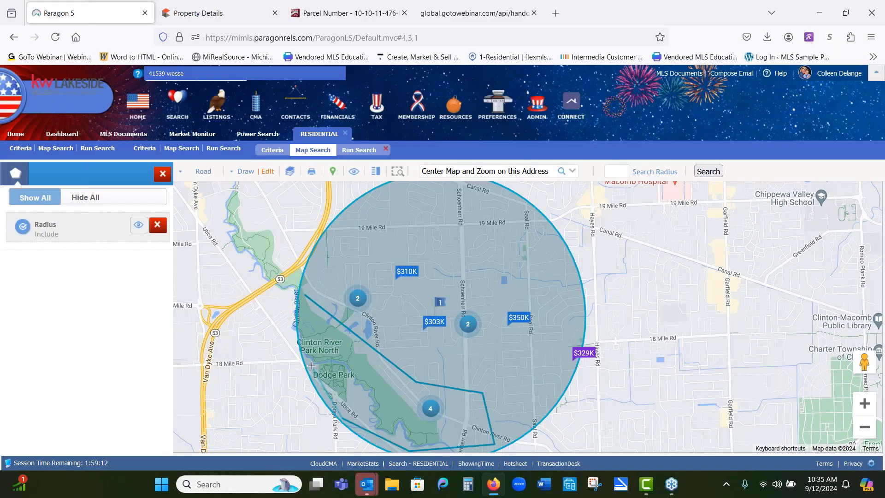
{"action": "left_click", "coordinate": [304, 302]}
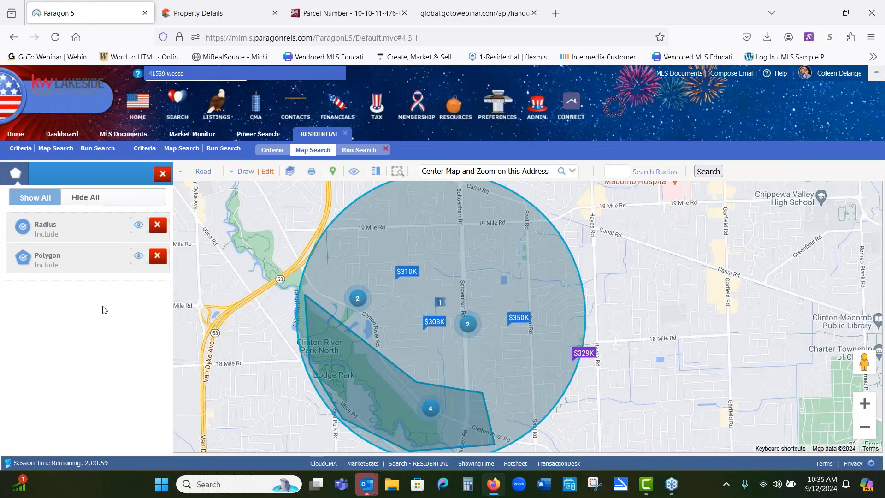
Step: Switch the polygon to exclude, then delete it and close the shapes panel
{"action": "left_click", "coordinate": [23, 258]}
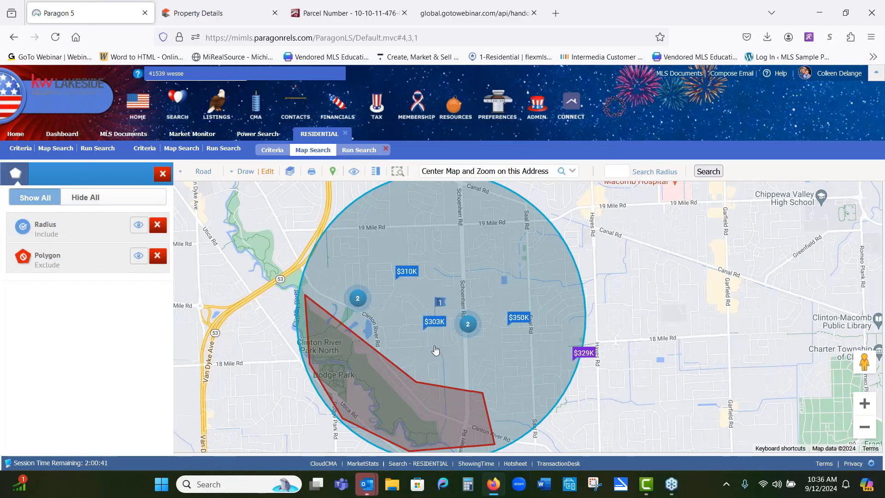
{"action": "left_click", "coordinate": [160, 258]}
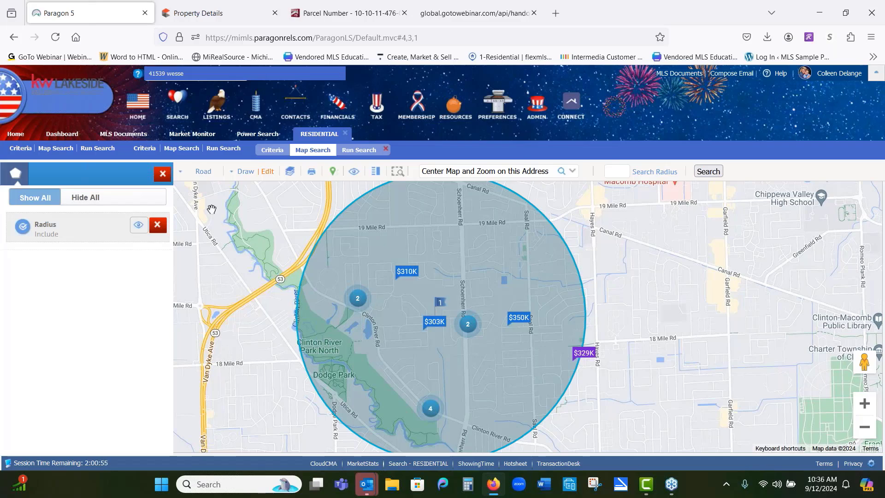
{"action": "left_click", "coordinate": [162, 175]}
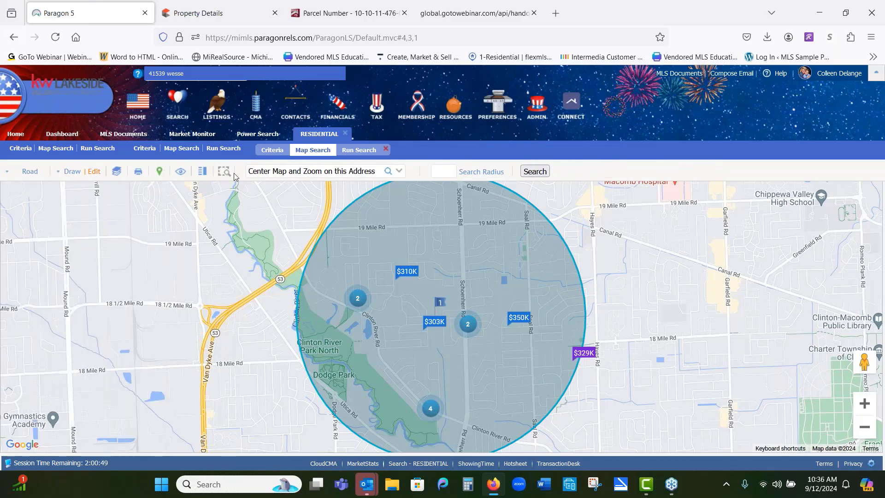
Step: Run the residential search from the criteria page and sort the results by status
{"action": "left_click", "coordinate": [267, 153]}
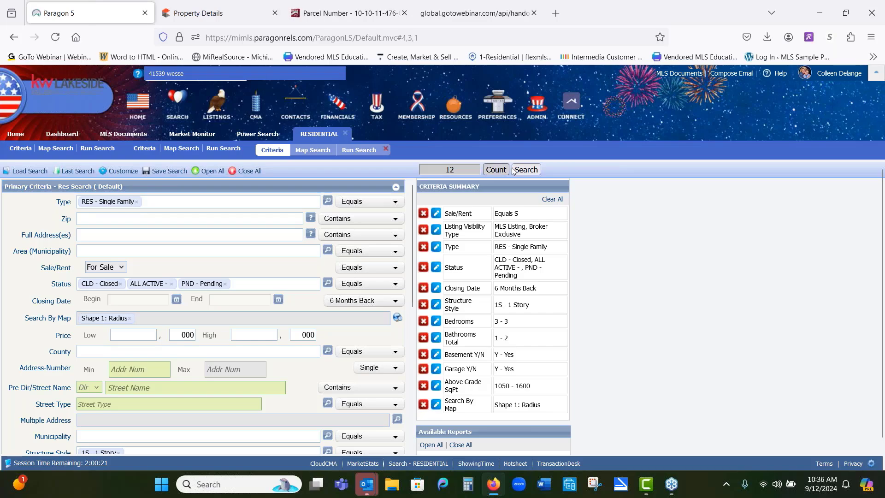
{"action": "left_click", "coordinate": [530, 170]}
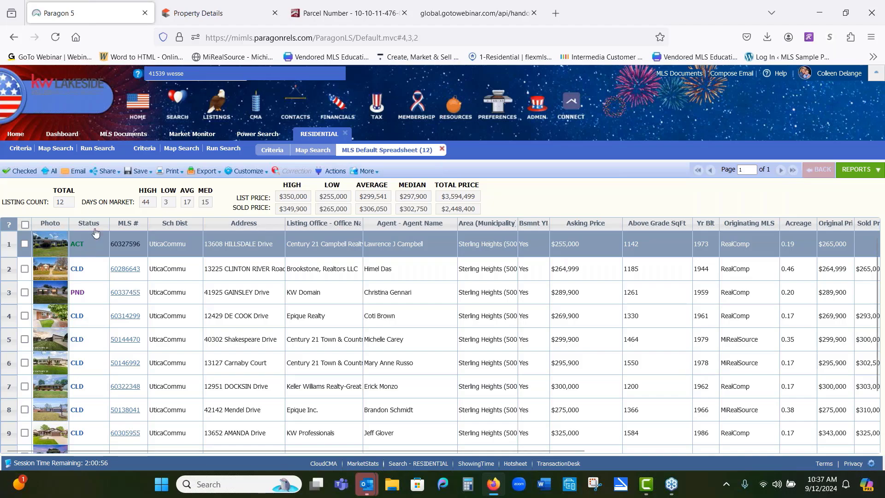
{"action": "left_click", "coordinate": [93, 226]}
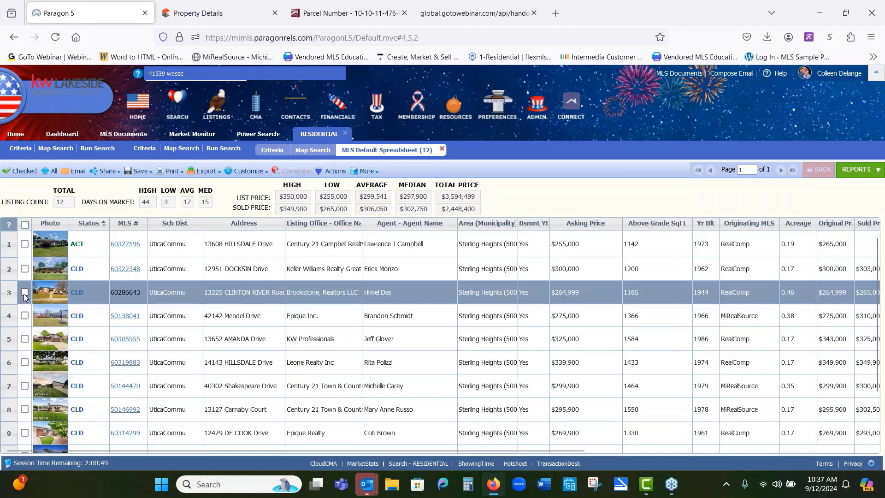
Step: Check nine comparables, skipping the DOCKSIN Drive, Carnaby Court and DE COOK Drive listings, and show only checked listings
{"action": "left_click", "coordinate": [25, 293]}
{"action": "left_click", "coordinate": [25, 244]}
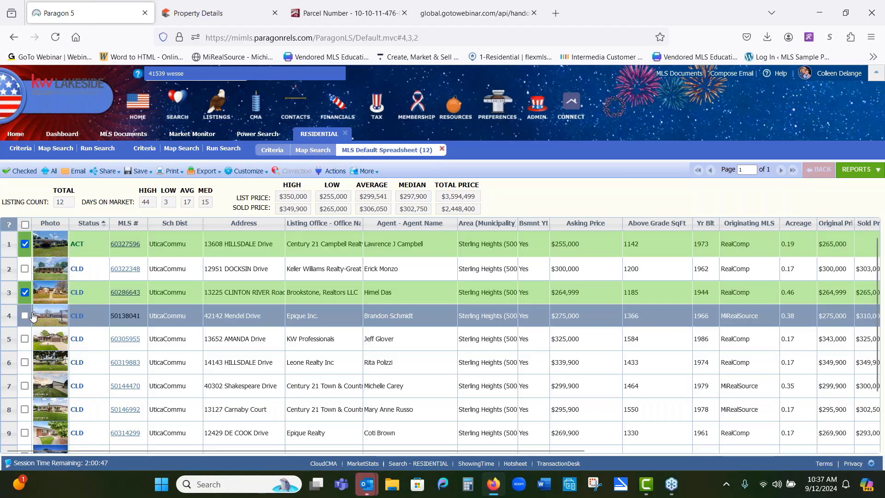
{"action": "left_click", "coordinate": [25, 315]}
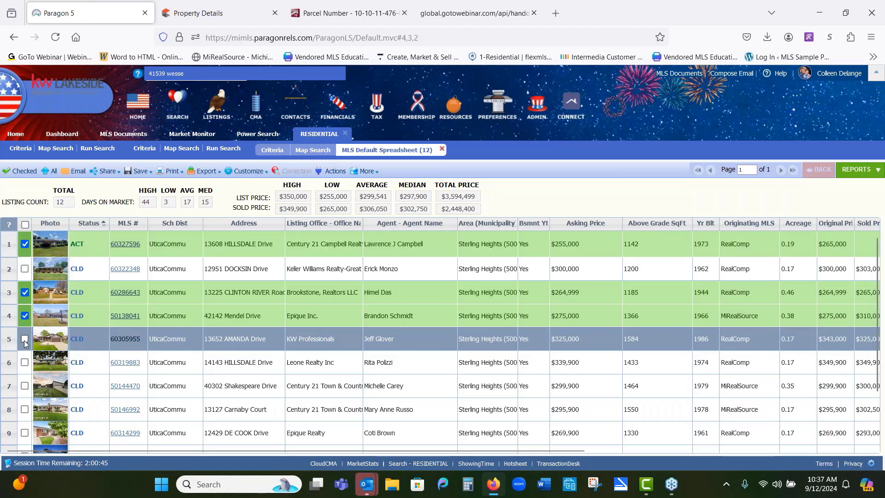
{"action": "left_click", "coordinate": [25, 339]}
{"action": "left_click", "coordinate": [25, 362]}
{"action": "left_click", "coordinate": [25, 385]}
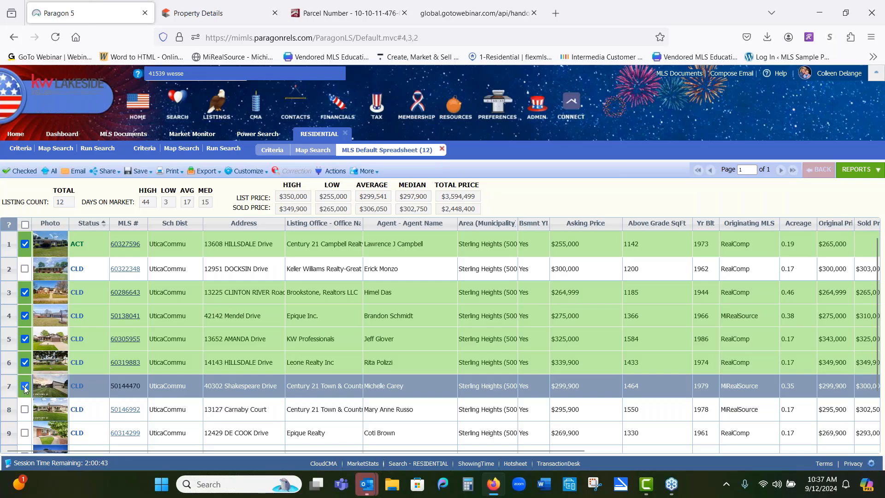
{"action": "scroll", "coordinate": [49, 393], "scroll_direction": "down", "scroll_amount": 2}
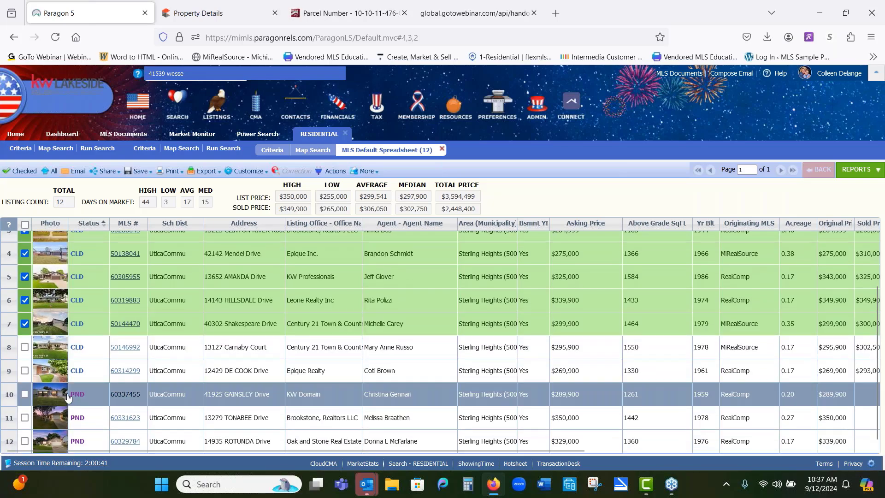
{"action": "left_click", "coordinate": [25, 394]}
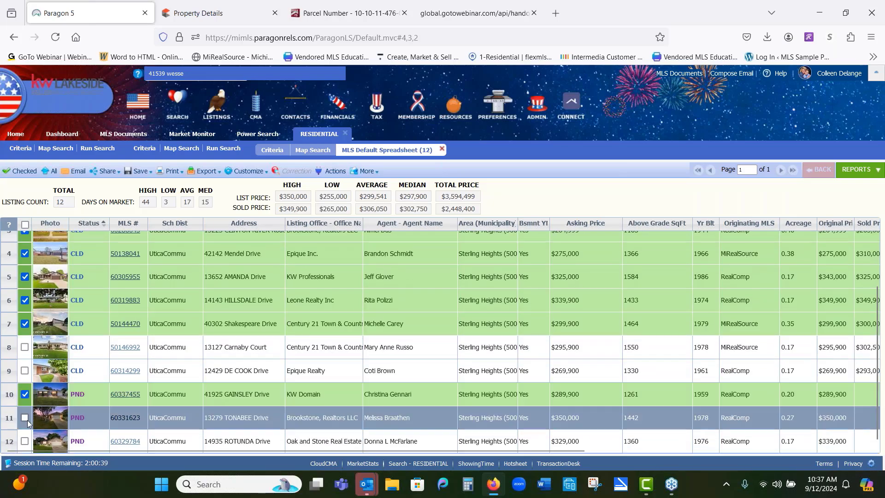
{"action": "left_click", "coordinate": [25, 418]}
{"action": "left_click", "coordinate": [25, 441]}
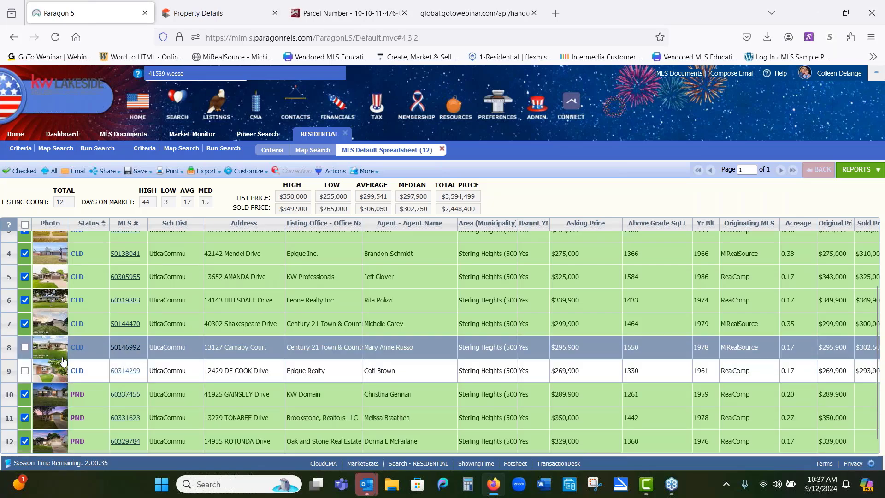
{"action": "scroll", "coordinate": [131, 257], "scroll_direction": "up", "scroll_amount": 3}
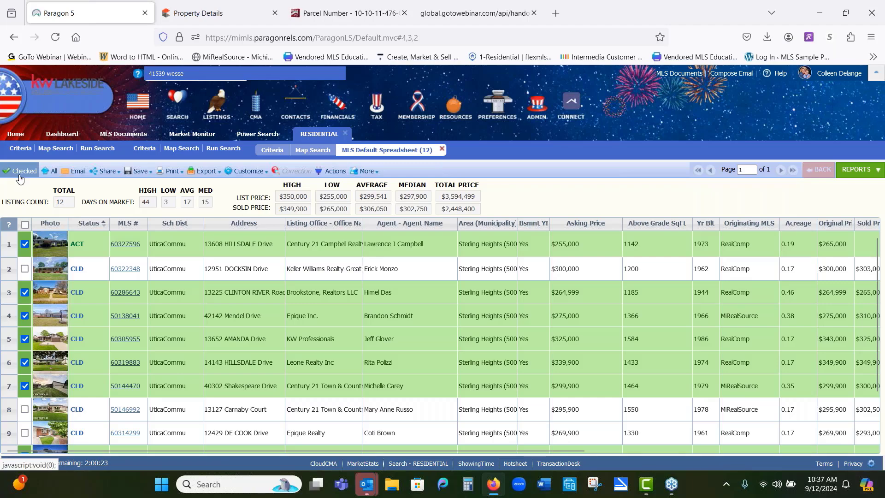
{"action": "left_click", "coordinate": [20, 177]}
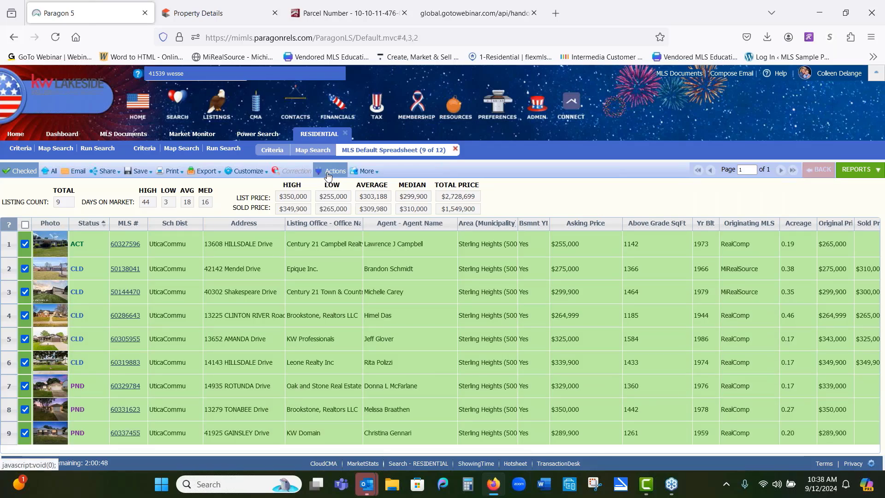
Step: Send the nine checked listings to Cloud CMA to create a CMA report
{"action": "left_click", "coordinate": [327, 172]}
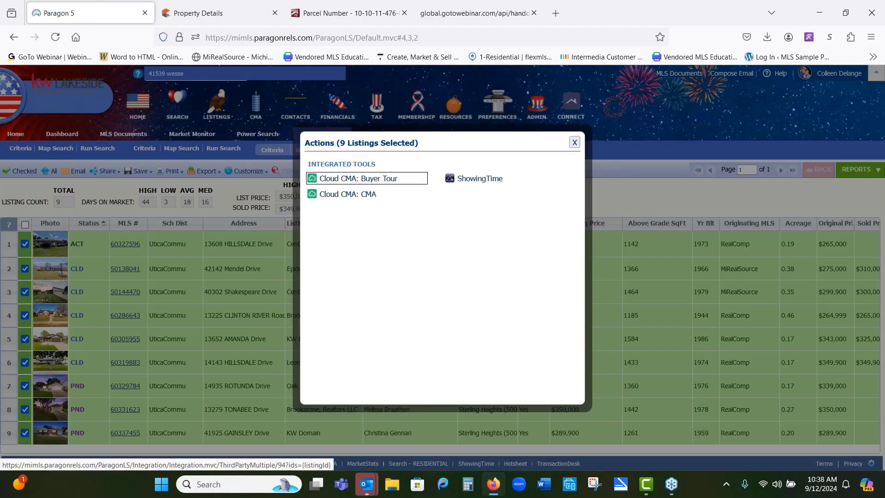
{"action": "left_click", "coordinate": [258, 185]}
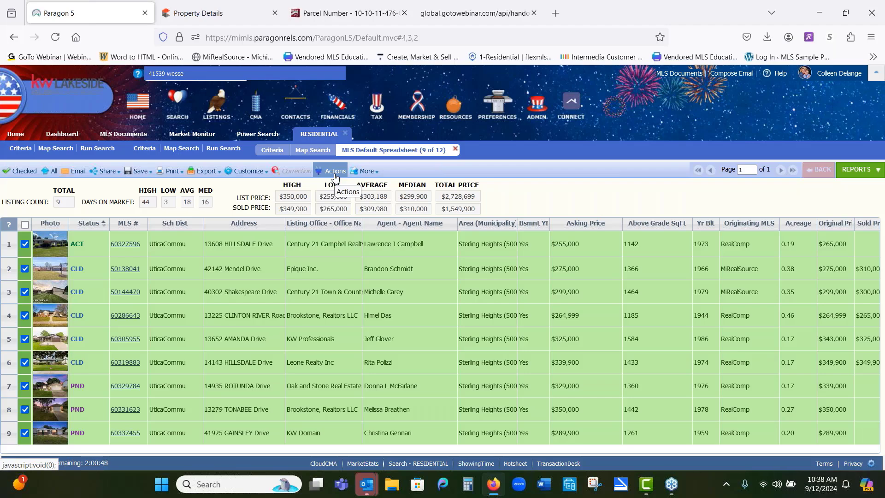
{"action": "left_click", "coordinate": [329, 171]}
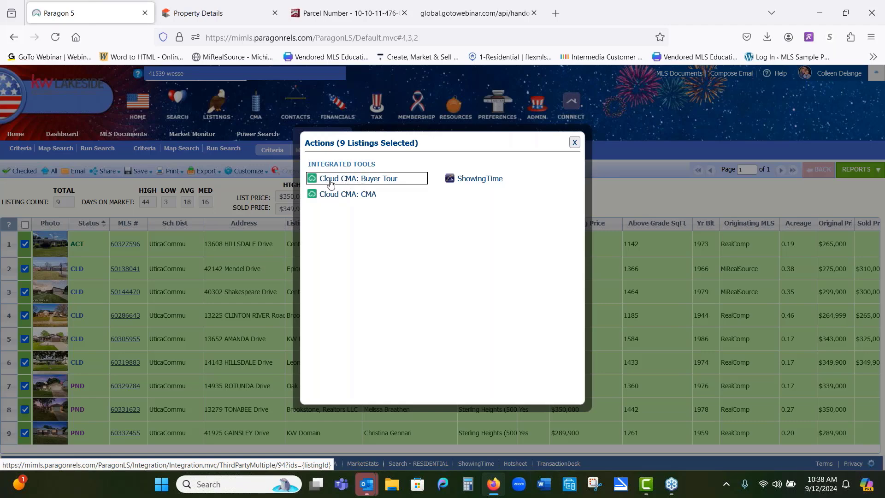
{"action": "left_click", "coordinate": [355, 198]}
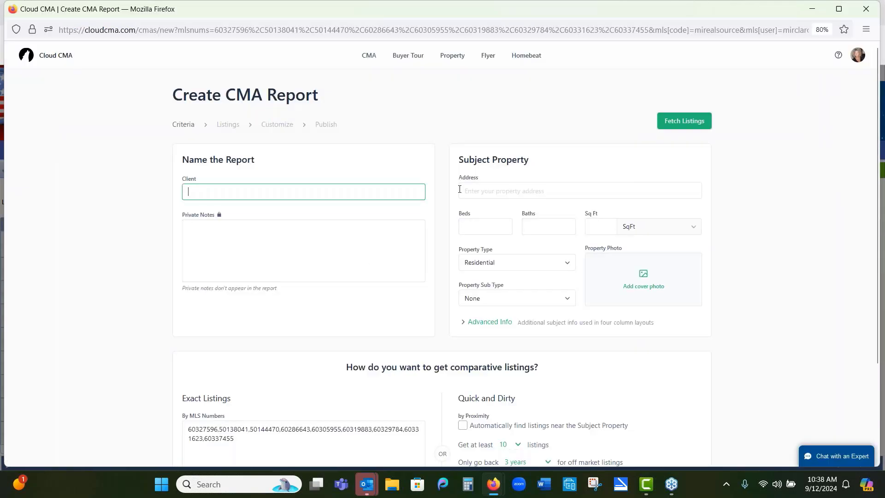
Step: Enter the client's name in the report's Client field
{"action": "type", "text": "Sally"}
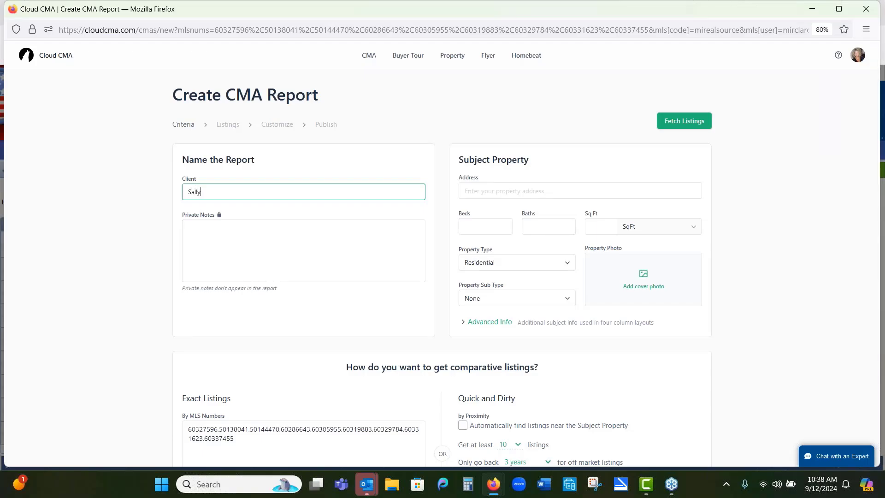
{"action": "type", "text": " Seller"}
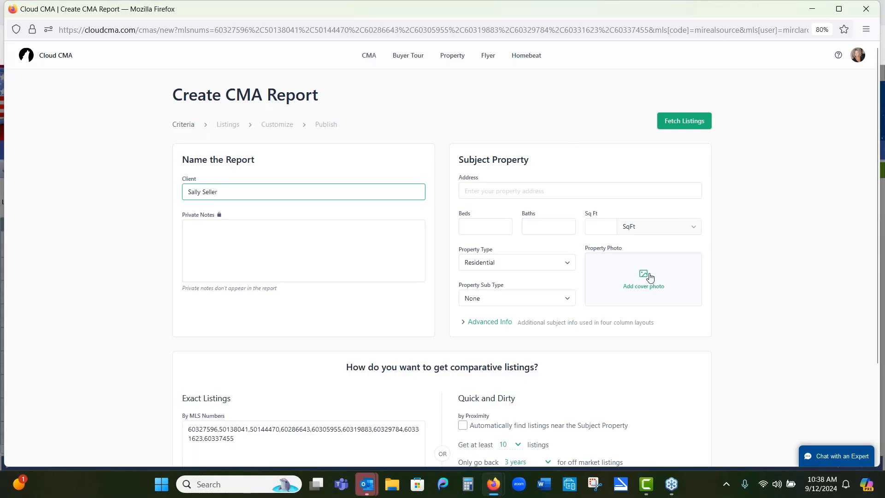
Step: Enter the subject property's address and pick the matching Sterling Heights suggestion
{"action": "left_click", "coordinate": [534, 193]}
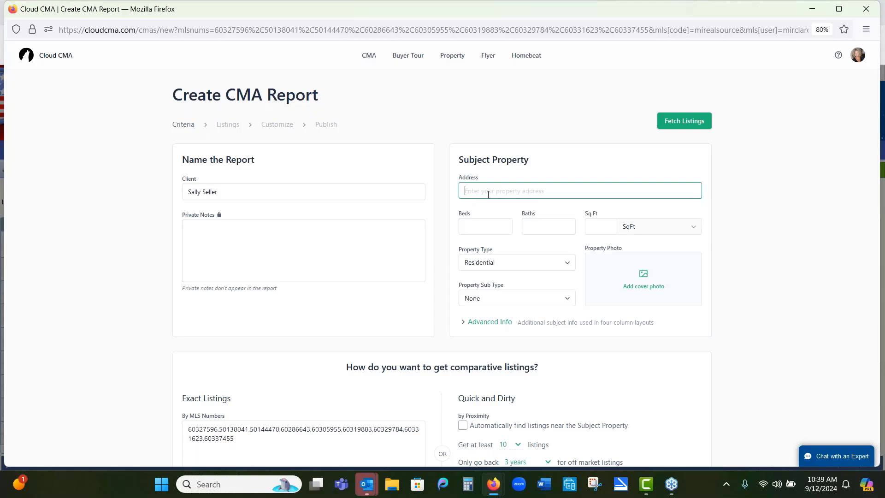
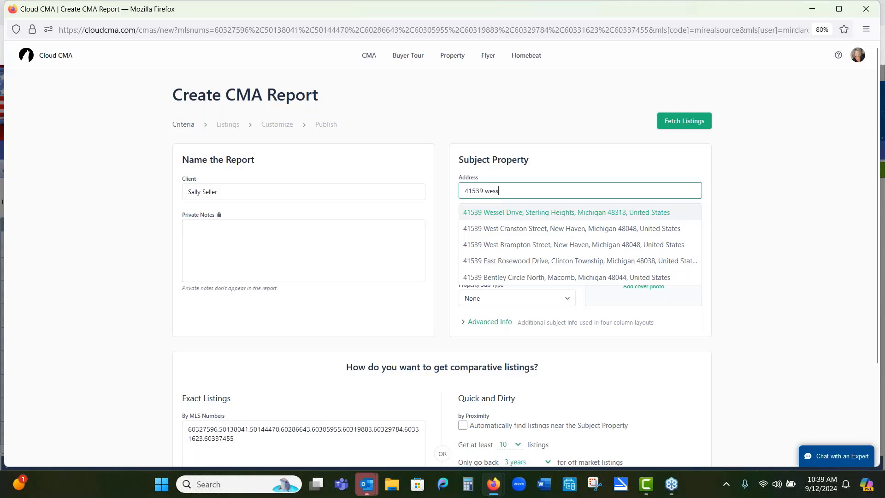
{"action": "left_click", "coordinate": [509, 212]}
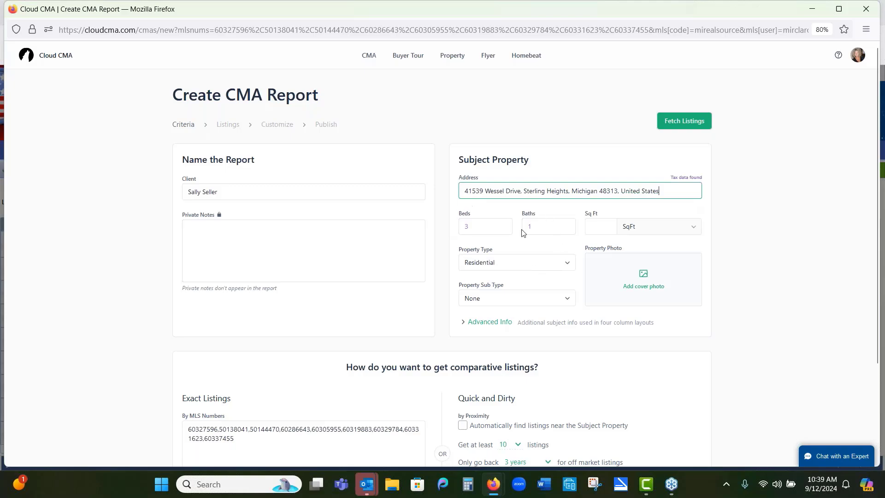
Step: Add the Class Example Photo as the subject property's cover photo, cropping off its bottom strip
{"action": "left_click", "coordinate": [642, 279]}
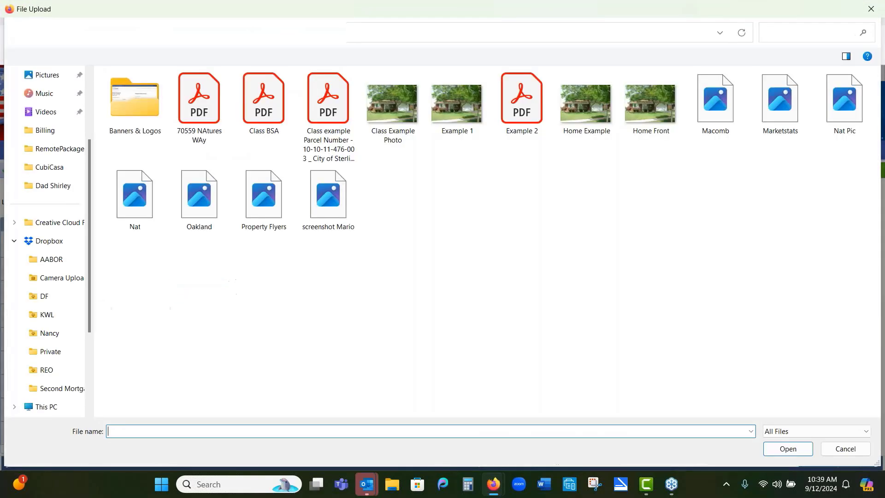
{"action": "double_click", "coordinate": [402, 110]}
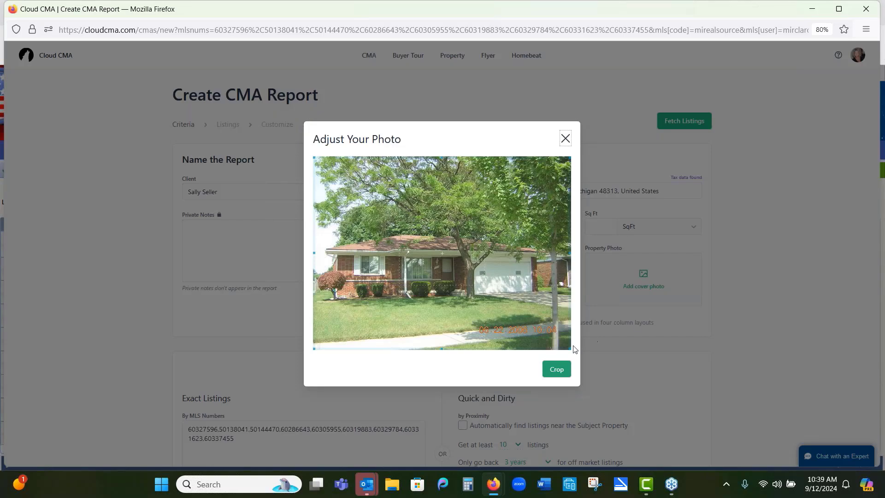
{"action": "left_click_drag", "start_coordinate": [572, 349], "coordinate": [568, 316]}
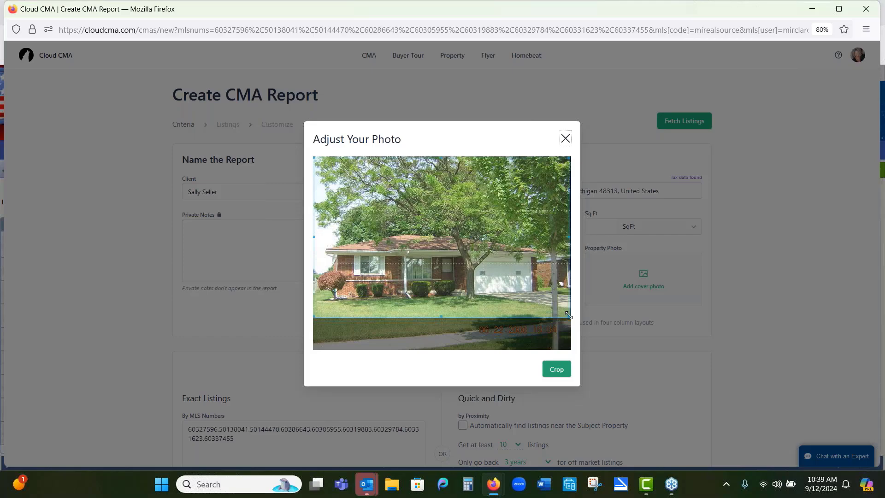
{"action": "left_click_drag", "start_coordinate": [569, 315], "coordinate": [568, 315]}
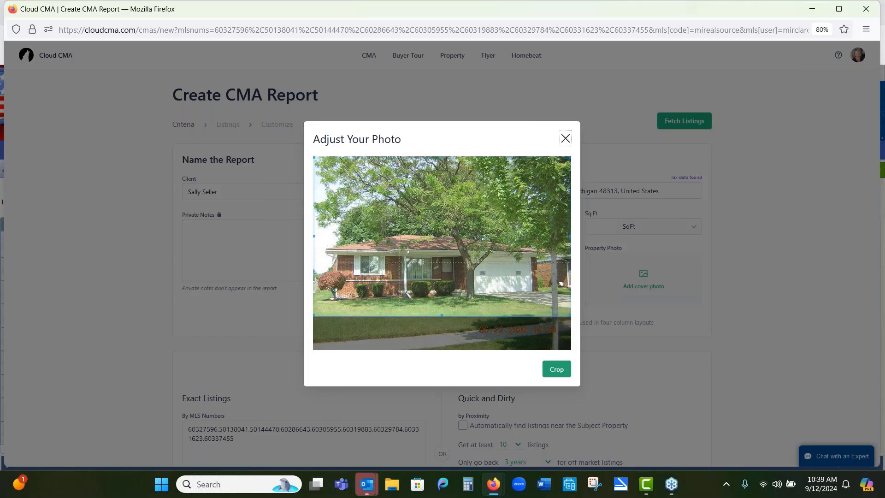
{"action": "left_click", "coordinate": [566, 374]}
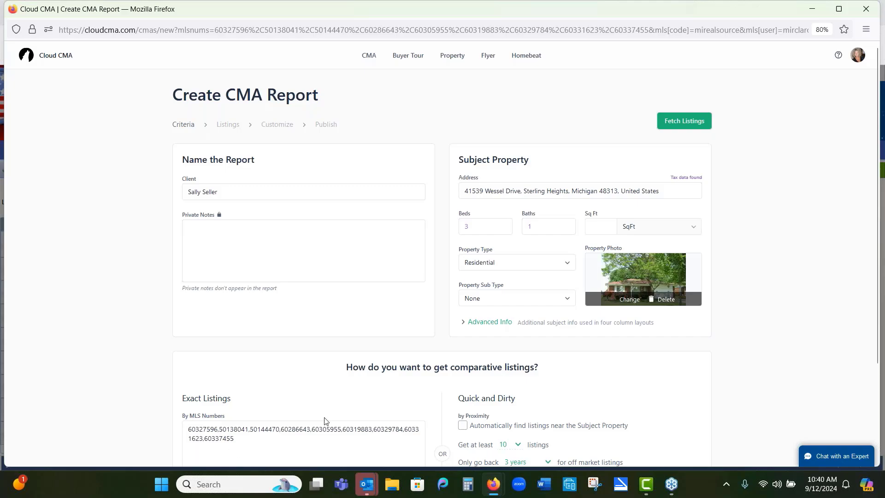
{"action": "left_click", "coordinate": [668, 125]}
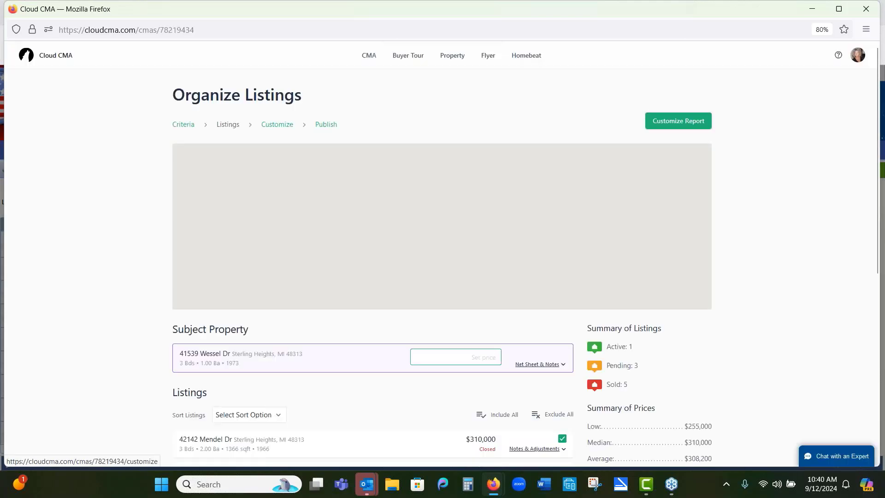
{"action": "scroll", "coordinate": [543, 320], "scroll_direction": "down", "scroll_amount": 1}
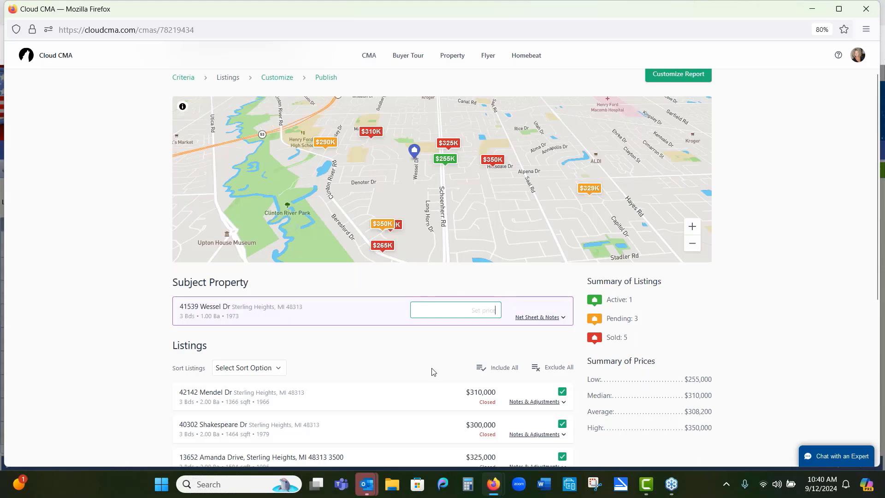
{"action": "scroll", "coordinate": [434, 418], "scroll_direction": "down", "scroll_amount": 1}
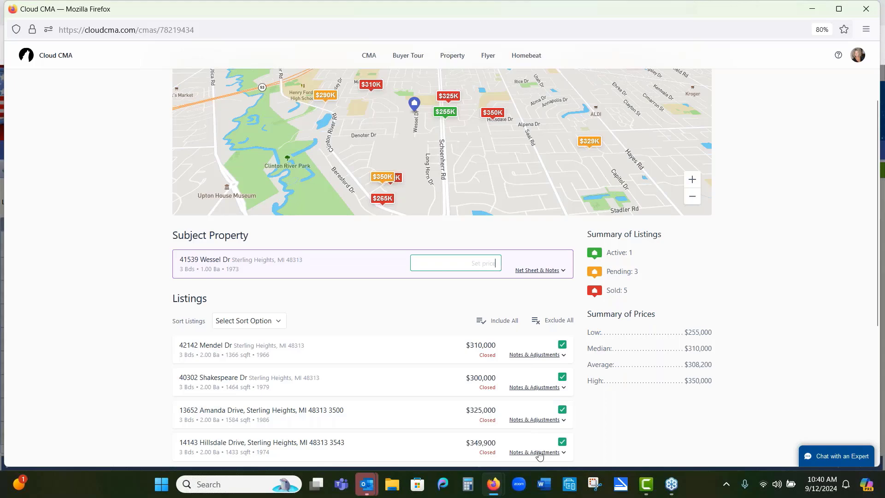
{"action": "left_click", "coordinate": [562, 442]}
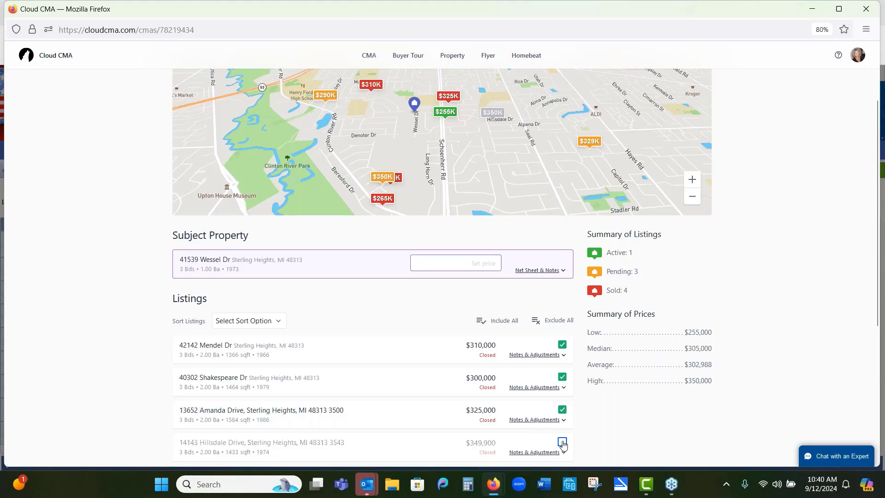
{"action": "left_click", "coordinate": [562, 442]}
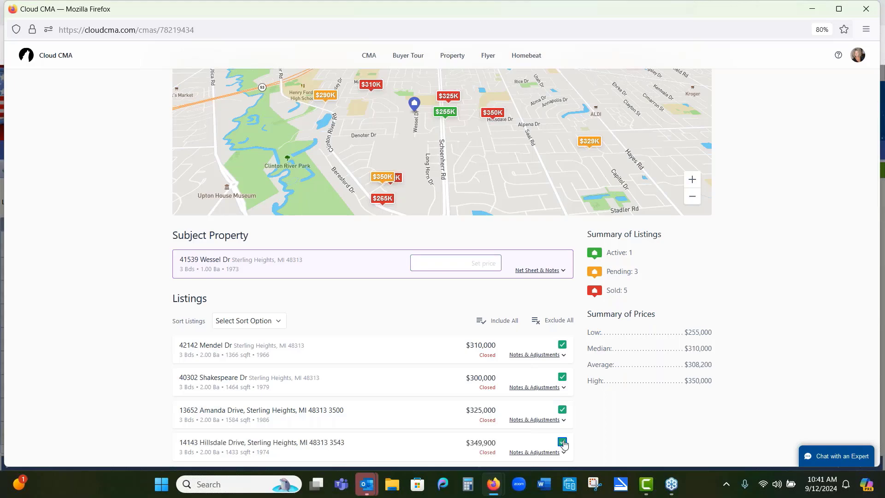
{"action": "scroll", "coordinate": [613, 445], "scroll_direction": "down", "scroll_amount": 1}
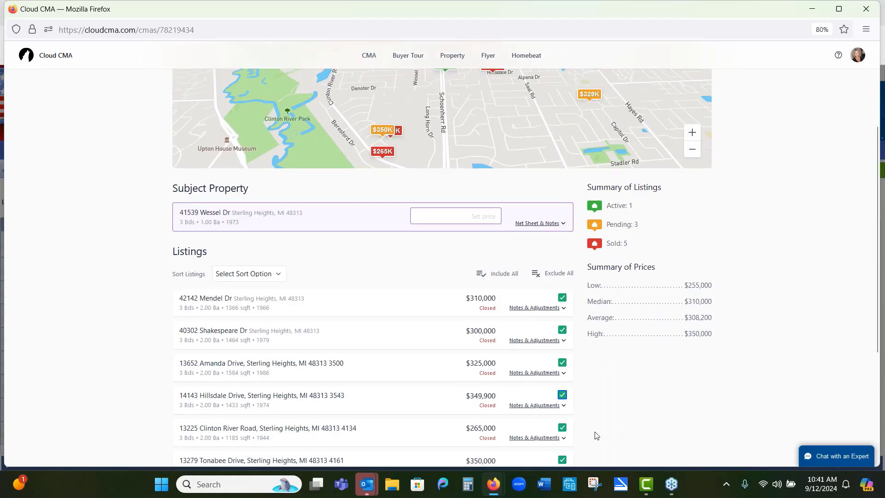
{"action": "left_click", "coordinate": [529, 406]}
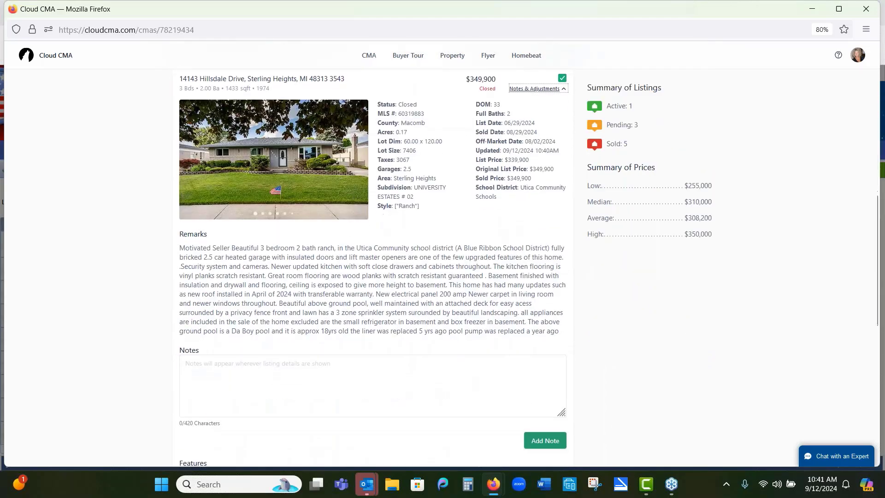
{"action": "left_click", "coordinate": [358, 159]}
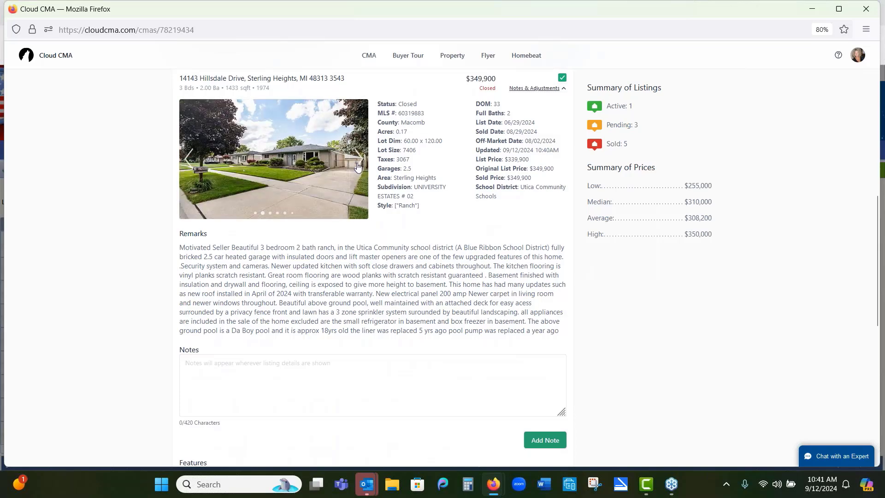
{"action": "left_click", "coordinate": [357, 159]}
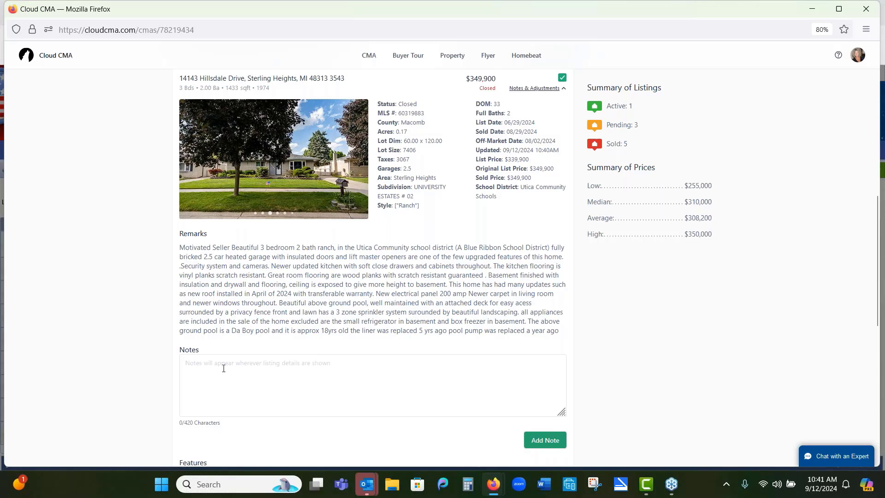
{"action": "scroll", "coordinate": [224, 368], "scroll_direction": "down", "scroll_amount": 1}
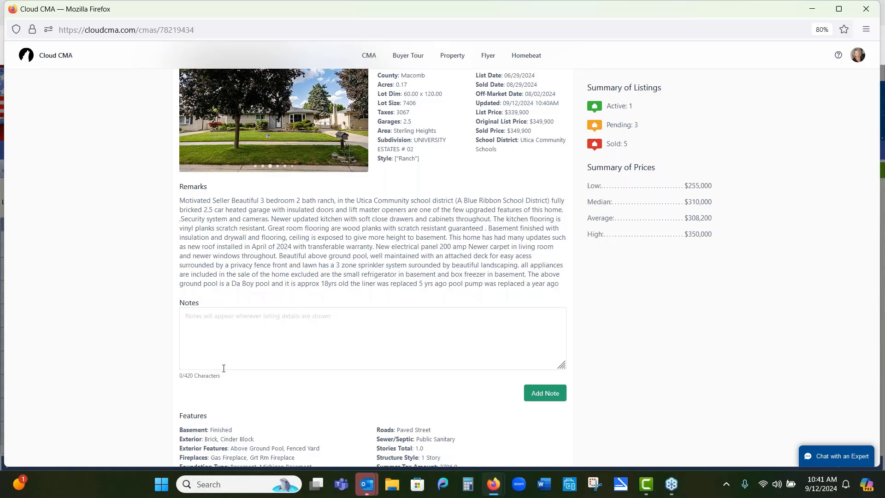
{"action": "scroll", "coordinate": [223, 368], "scroll_direction": "up", "scroll_amount": 4}
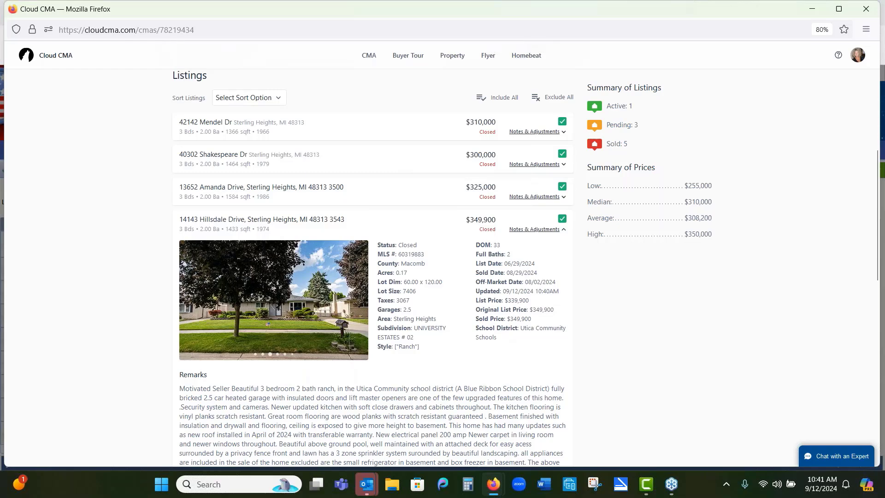
{"action": "scroll", "coordinate": [224, 346], "scroll_direction": "up", "scroll_amount": 1}
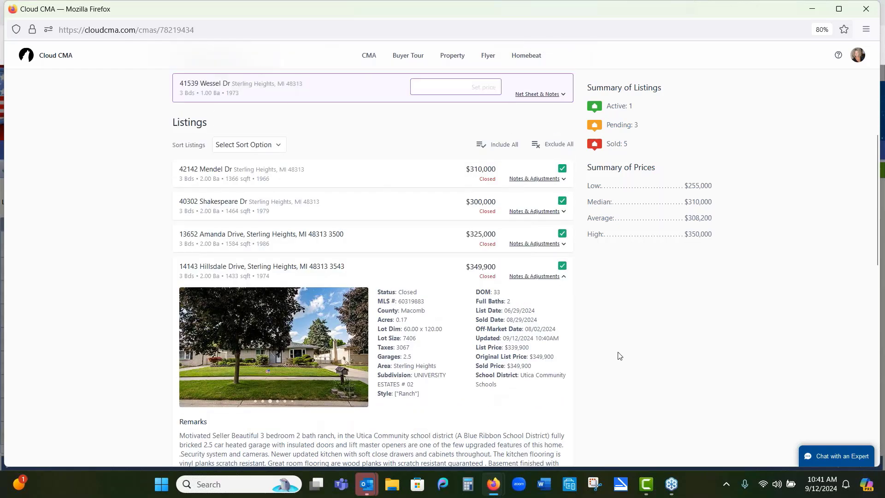
{"action": "scroll", "coordinate": [619, 355], "scroll_direction": "up", "scroll_amount": 2}
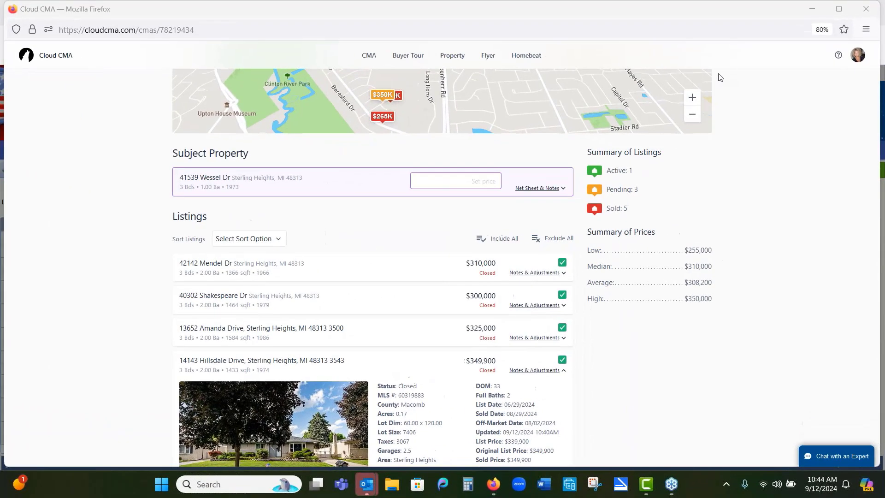
Step: Proceed from the organized listings to customizing the CMA report
{"action": "scroll", "coordinate": [551, 249], "scroll_direction": "up", "scroll_amount": 5}
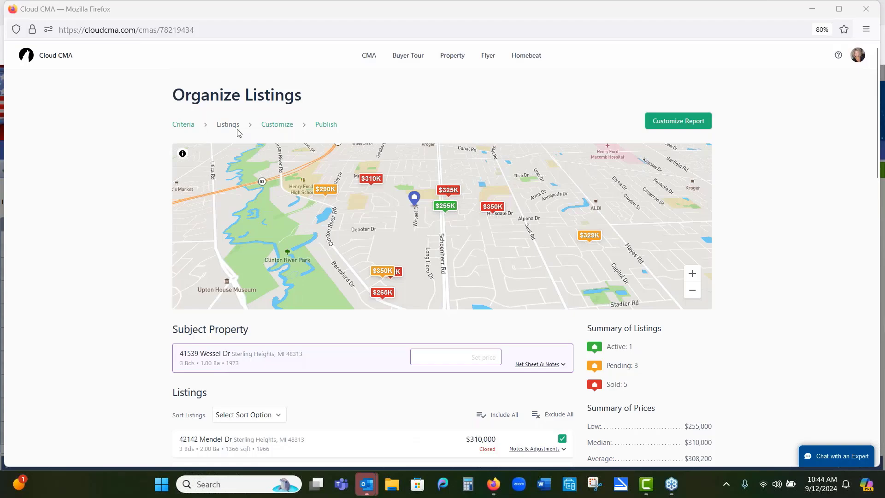
{"action": "scroll", "coordinate": [486, 317], "scroll_direction": "down", "scroll_amount": 3}
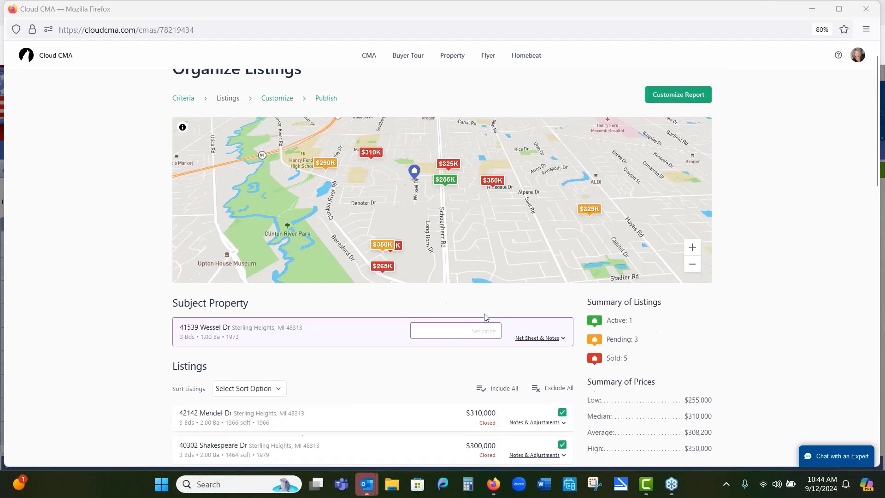
{"action": "scroll", "coordinate": [516, 334], "scroll_direction": "down", "scroll_amount": 2}
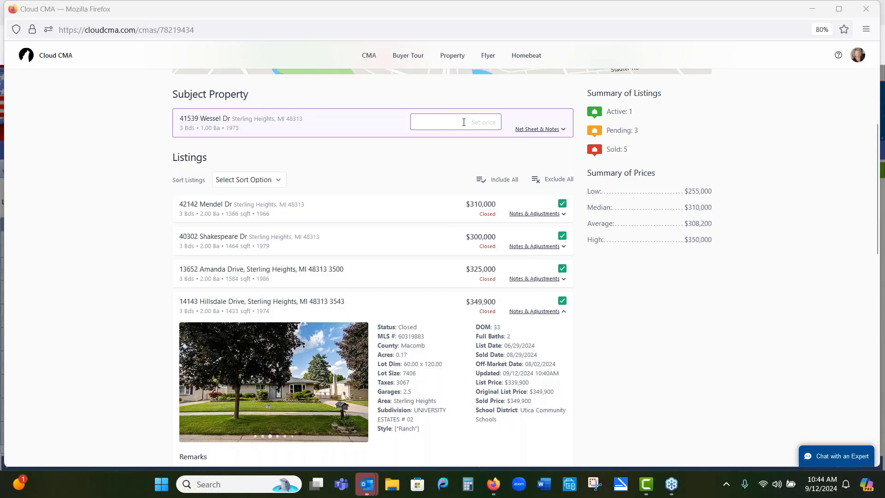
{"action": "scroll", "coordinate": [488, 122], "scroll_direction": "up", "scroll_amount": 5}
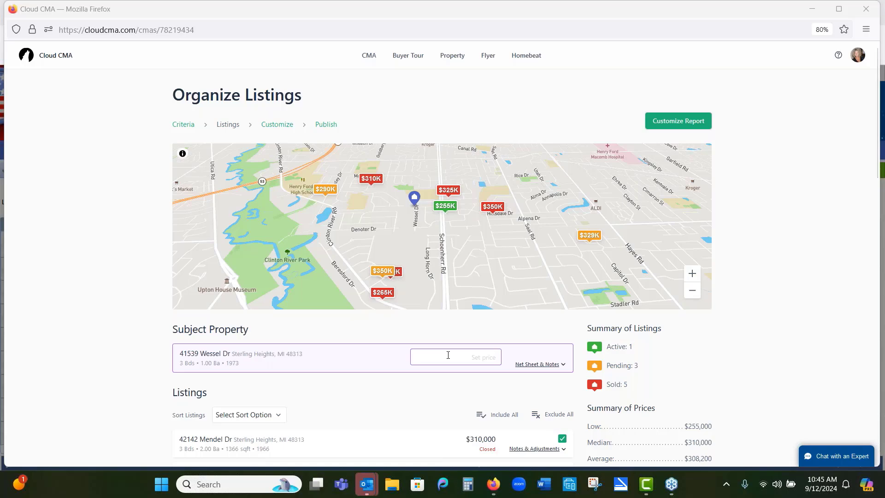
{"action": "scroll", "coordinate": [447, 355], "scroll_direction": "down", "scroll_amount": 2}
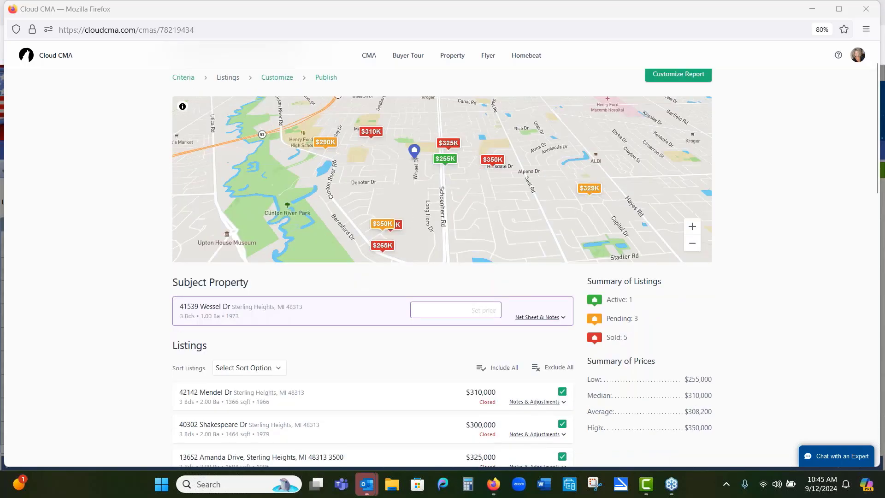
{"action": "scroll", "coordinate": [447, 355], "scroll_direction": "down", "scroll_amount": 2}
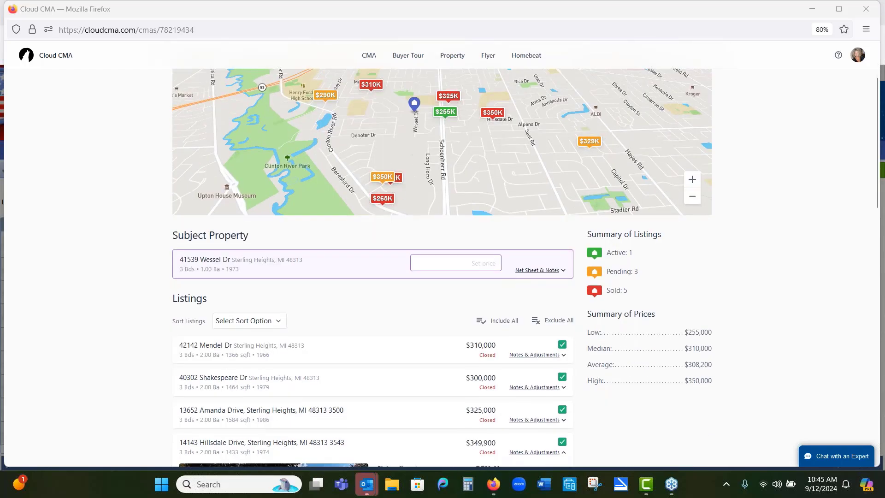
{"action": "scroll", "coordinate": [442, 267], "scroll_direction": "up", "scroll_amount": 4}
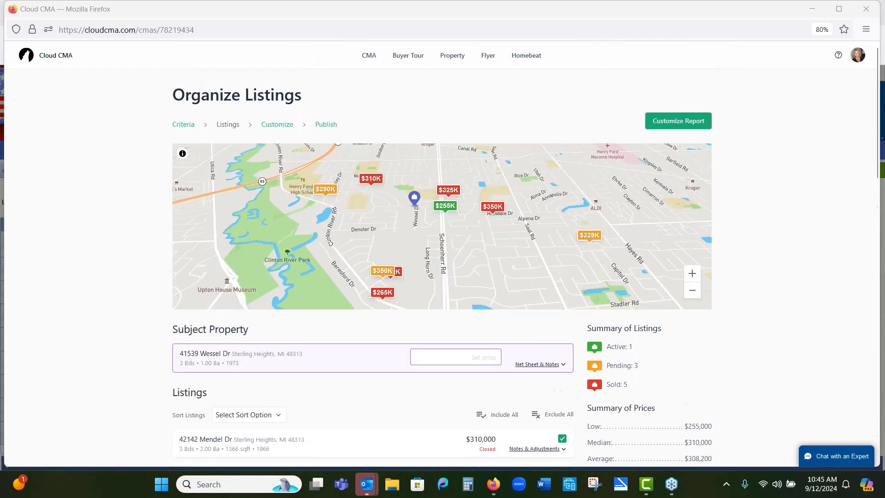
{"action": "left_click", "coordinate": [660, 122]}
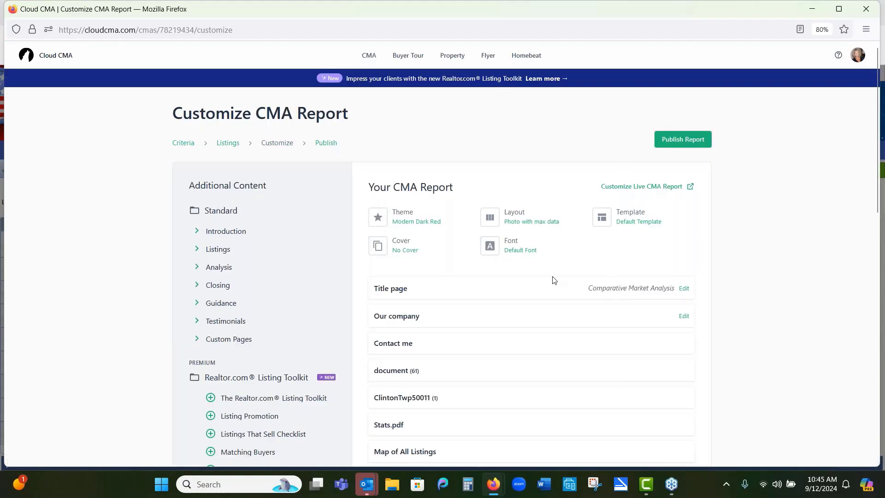
Step: Open the report's layout choices, close the dialog, and review the report's page list
{"action": "left_click", "coordinate": [489, 218]}
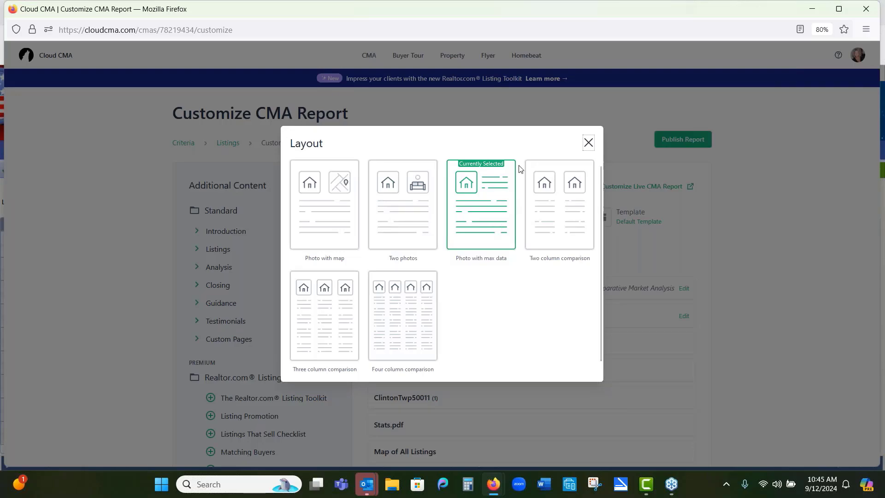
{"action": "left_click", "coordinate": [587, 142]}
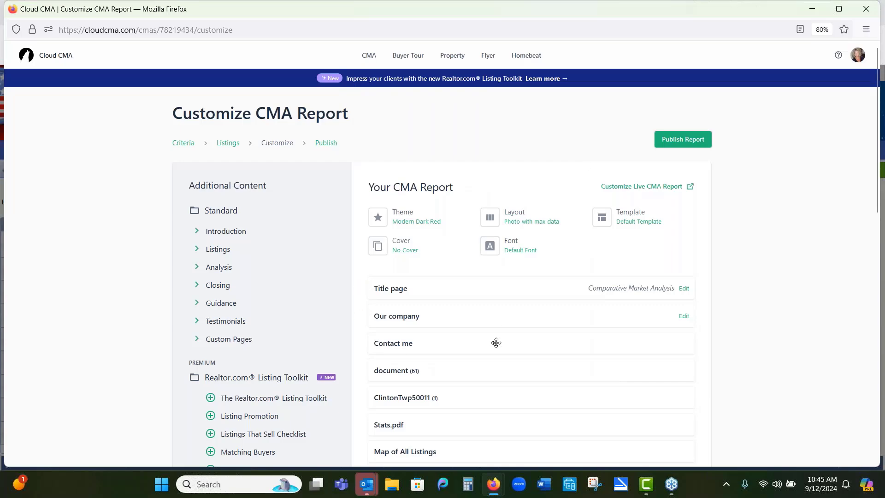
{"action": "scroll", "coordinate": [471, 377], "scroll_direction": "down", "scroll_amount": 5}
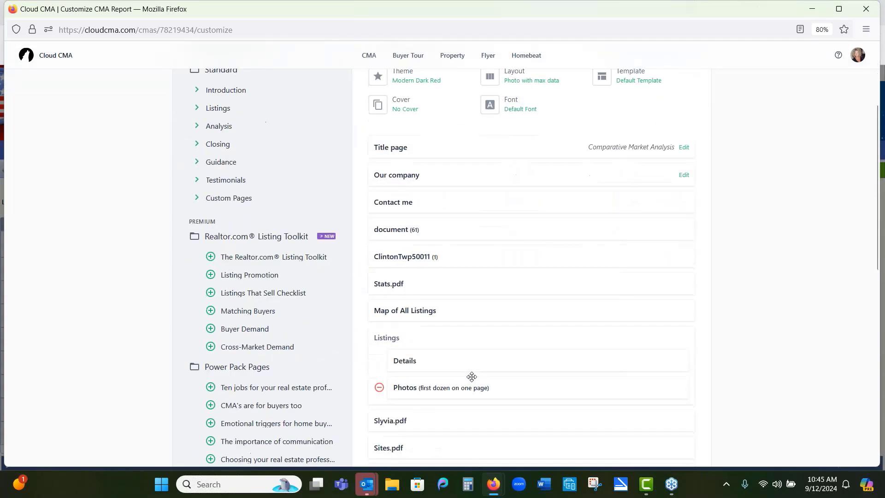
{"action": "scroll", "coordinate": [471, 377], "scroll_direction": "down", "scroll_amount": 1}
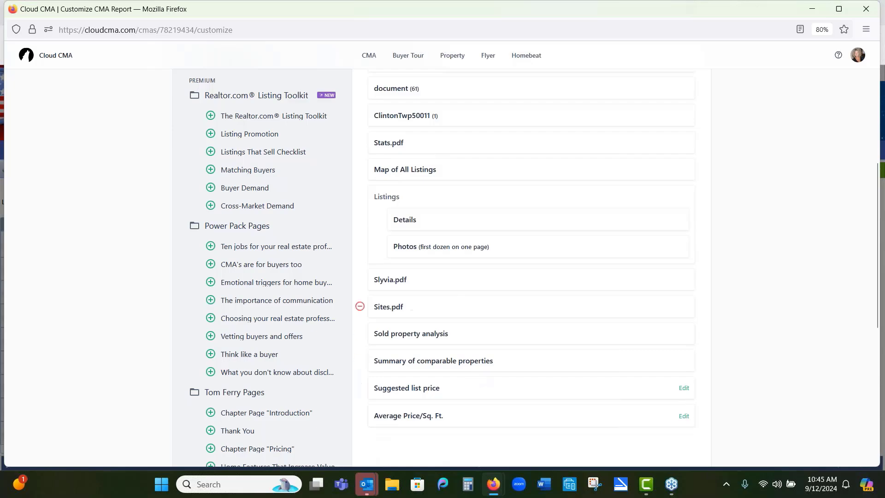
Step: Preview the Sites.pdf page of the report
{"action": "left_click", "coordinate": [381, 310]}
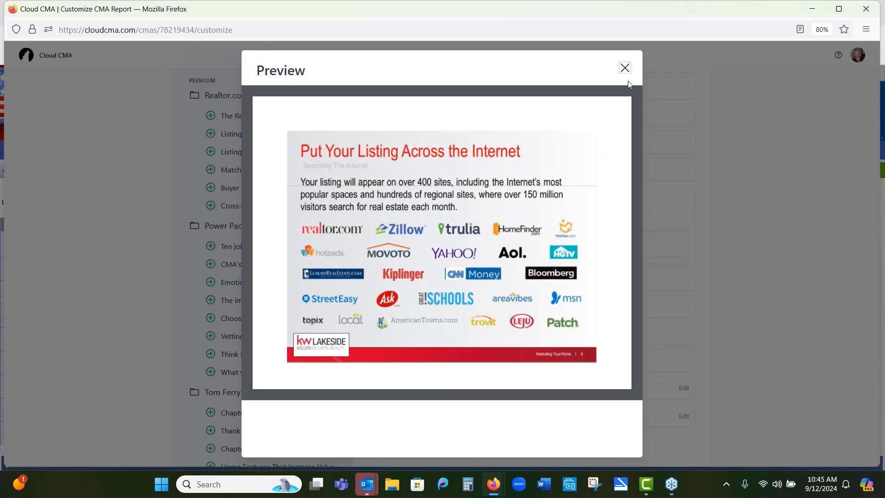
{"action": "left_click", "coordinate": [625, 67]}
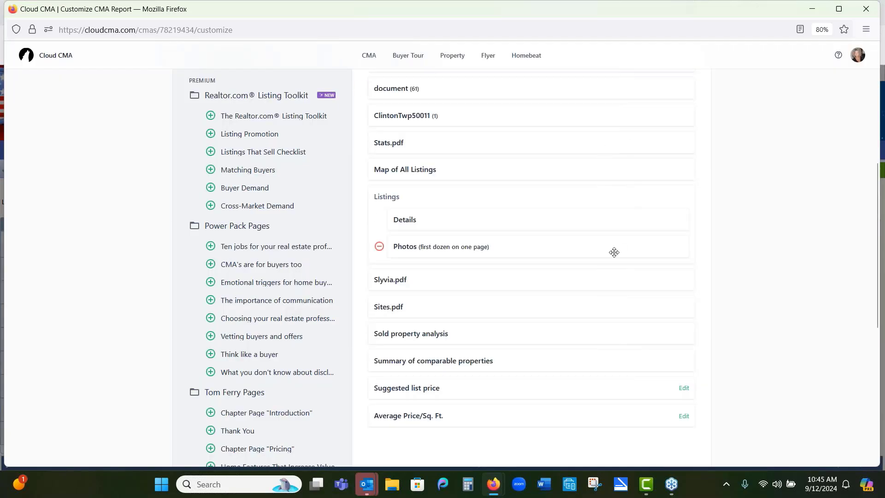
{"action": "left_click", "coordinate": [382, 312]}
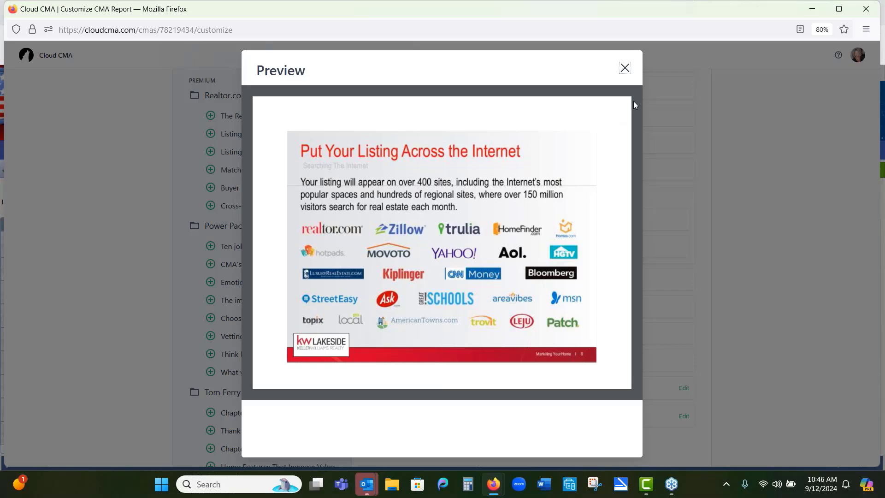
{"action": "left_click", "coordinate": [625, 69]}
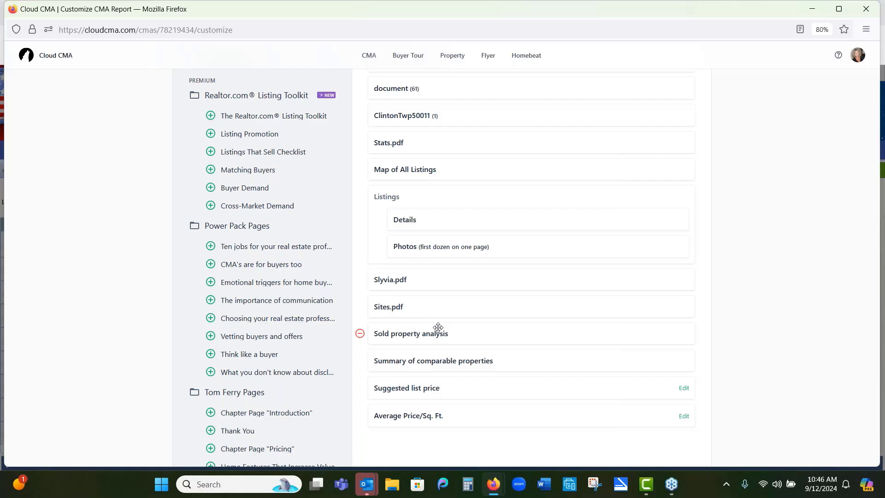
{"action": "scroll", "coordinate": [438, 201], "scroll_direction": "up", "scroll_amount": 3}
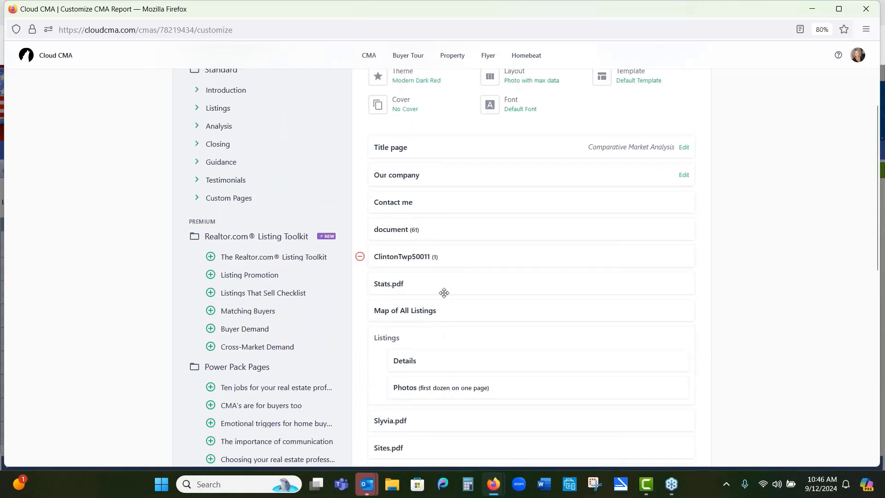
Step: Expand the custom pages list and preview the BSA.pdf custom page, then close the preview
{"action": "left_click", "coordinate": [197, 198]}
{"action": "scroll", "coordinate": [252, 240], "scroll_direction": "down", "scroll_amount": 7}
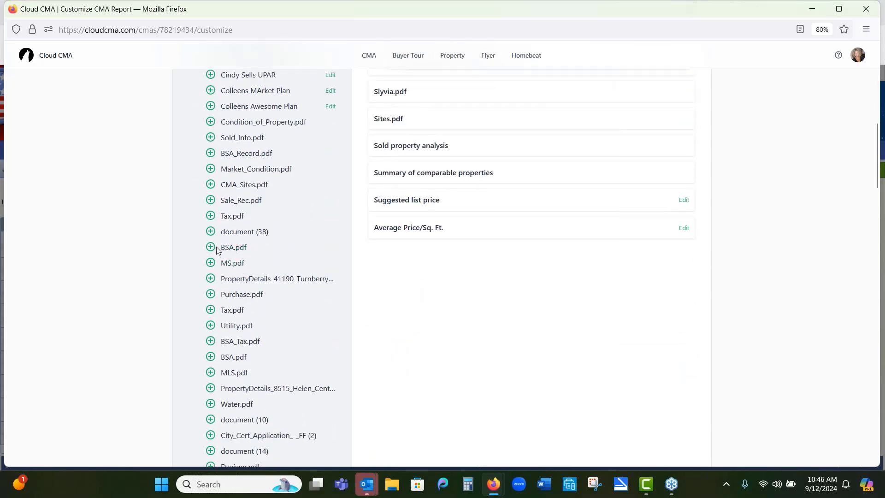
{"action": "left_click", "coordinate": [224, 249]}
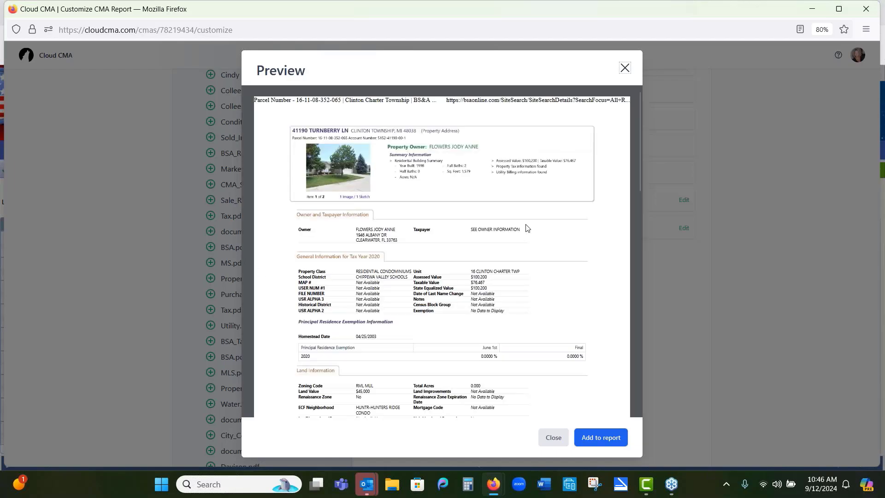
{"action": "left_click", "coordinate": [623, 69]}
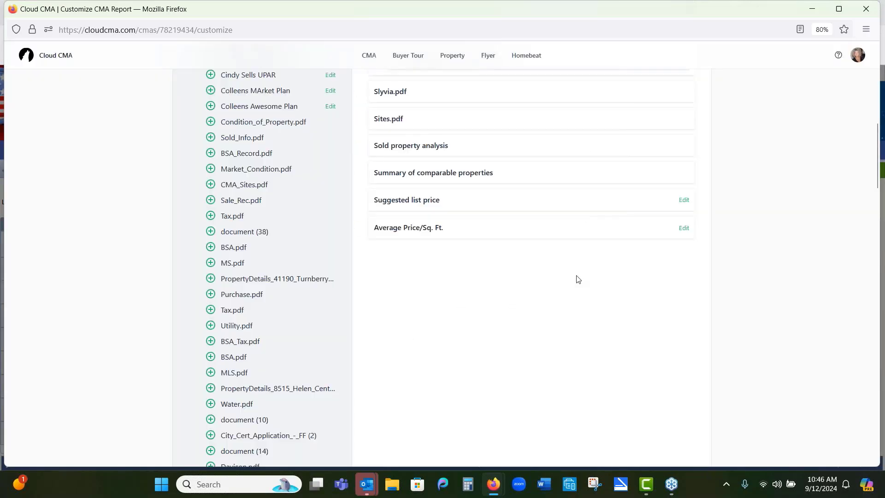
Step: Publish the customized CMA report
{"action": "scroll", "coordinate": [578, 279], "scroll_direction": "down", "scroll_amount": 1}
{"action": "scroll", "coordinate": [577, 278], "scroll_direction": "down", "scroll_amount": 1}
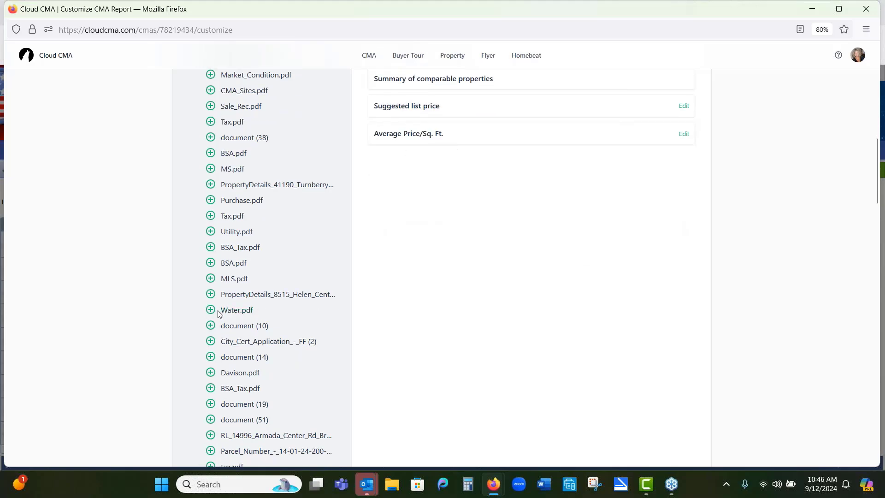
{"action": "scroll", "coordinate": [429, 290], "scroll_direction": "up", "scroll_amount": 5}
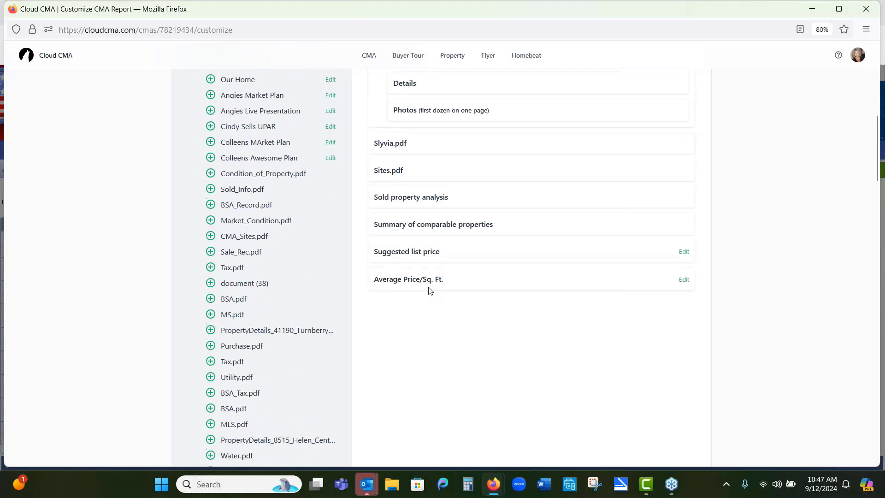
{"action": "scroll", "coordinate": [429, 290], "scroll_direction": "up", "scroll_amount": 15}
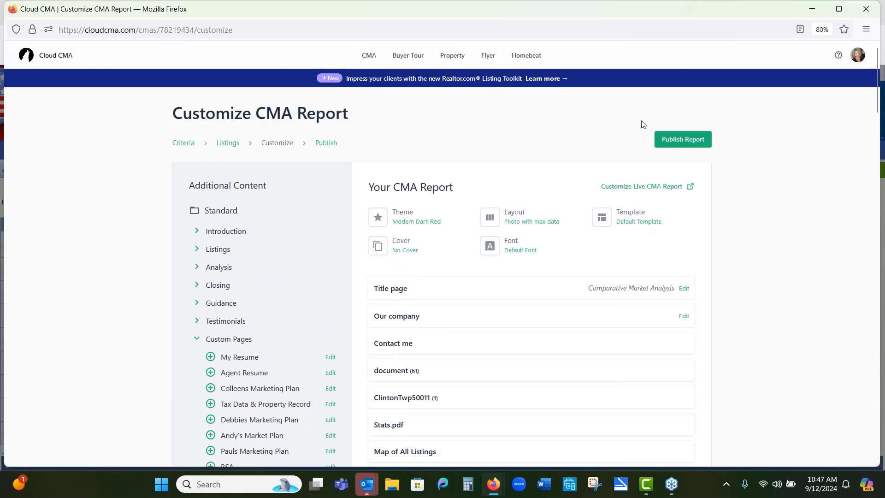
{"action": "left_click", "coordinate": [679, 141]}
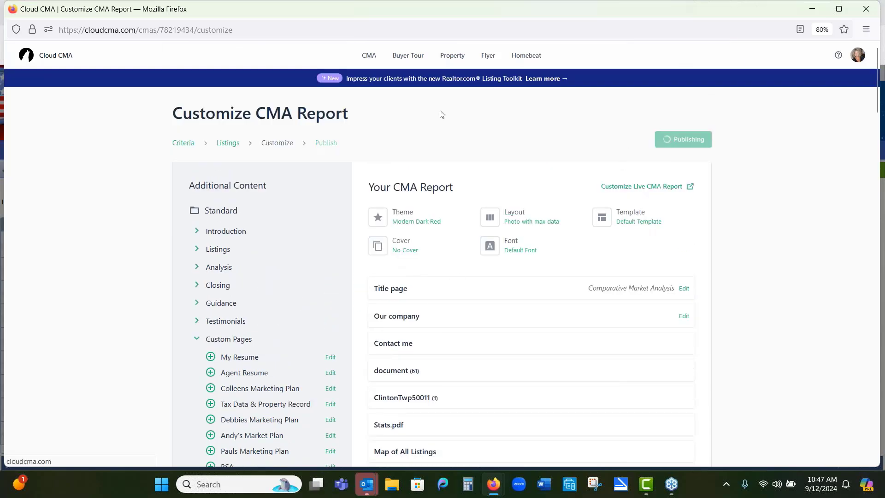
{"action": "left_click", "coordinate": [369, 56]}
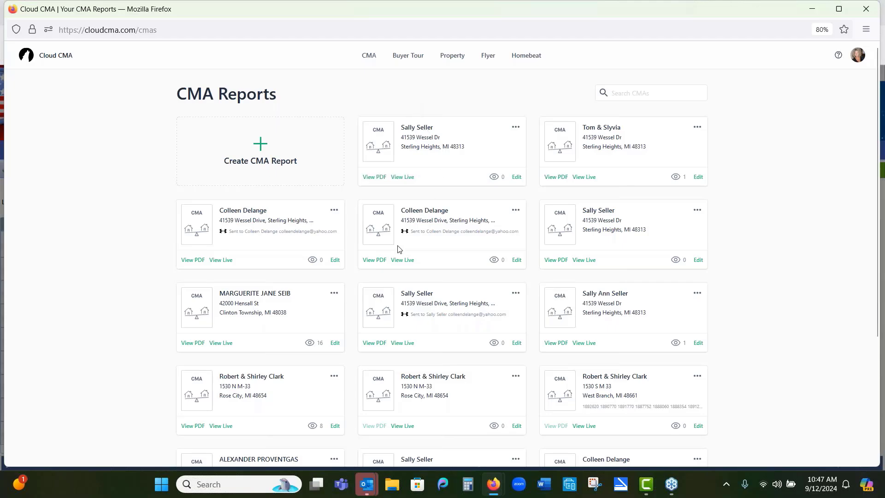
{"action": "left_click", "coordinate": [193, 342]}
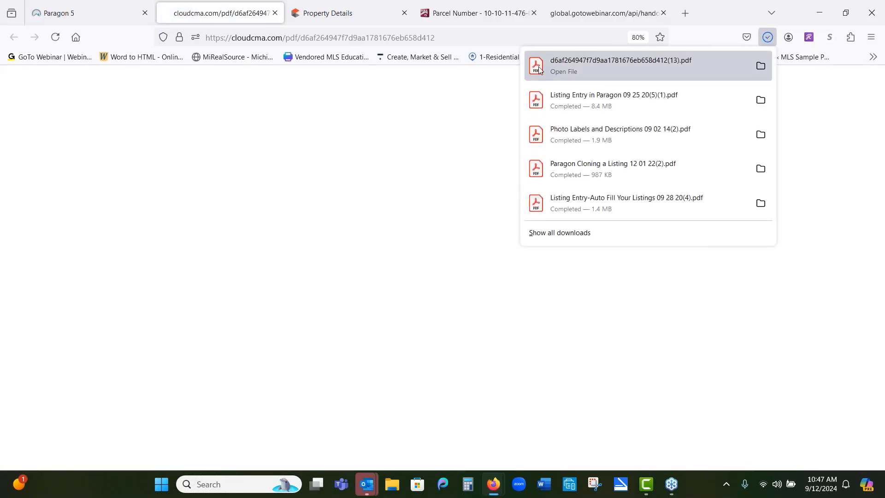
{"action": "left_click", "coordinate": [538, 66]}
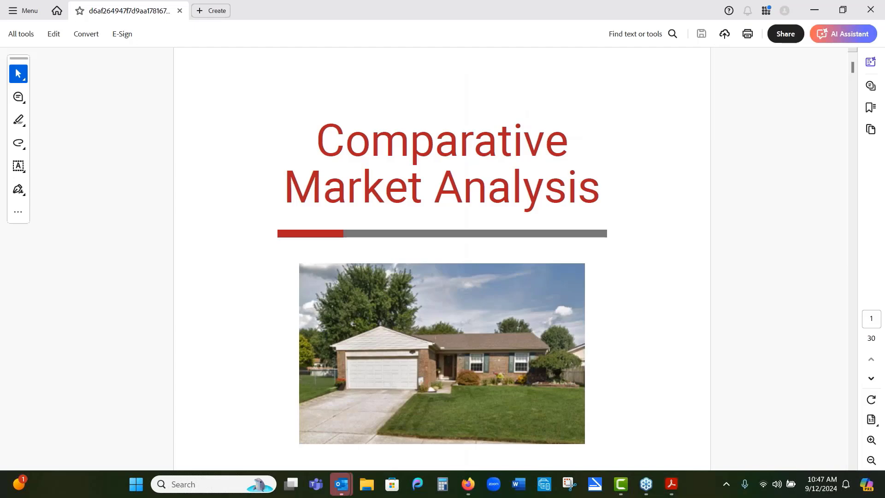
Step: Scroll through the report PDF's title, company, property details and tax record pages
{"action": "scroll", "coordinate": [794, 371], "scroll_direction": "down", "scroll_amount": 1}
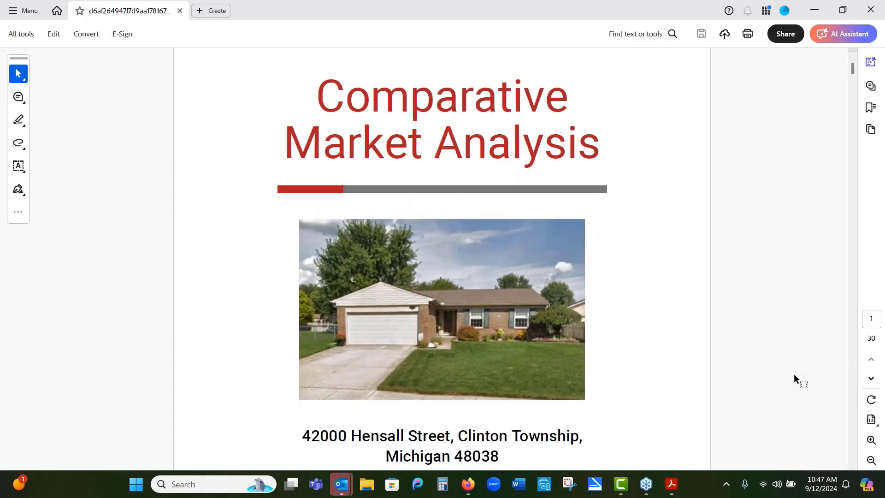
{"action": "scroll", "coordinate": [793, 368], "scroll_direction": "up", "scroll_amount": 1}
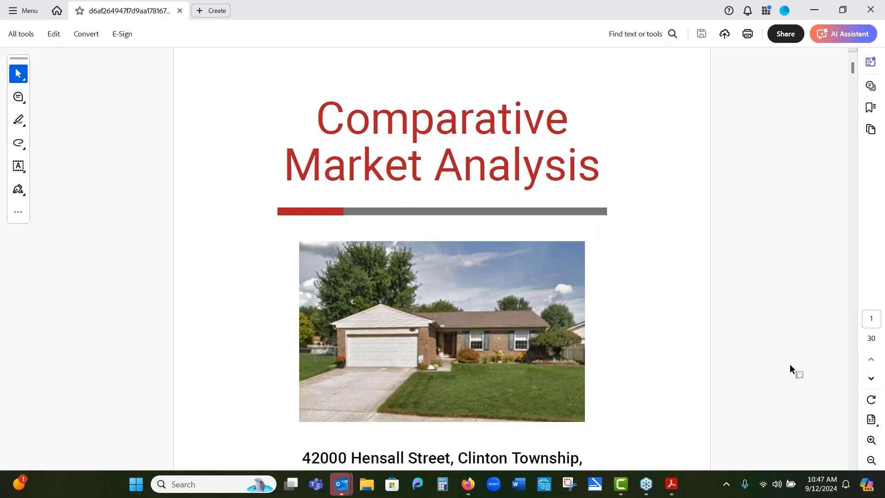
{"action": "scroll", "coordinate": [762, 383], "scroll_direction": "down", "scroll_amount": 4}
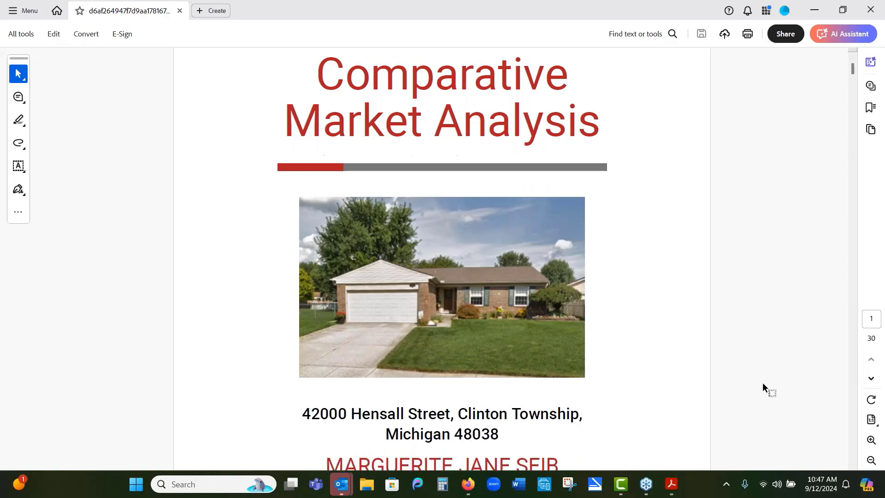
{"action": "scroll", "coordinate": [761, 382], "scroll_direction": "down", "scroll_amount": 3}
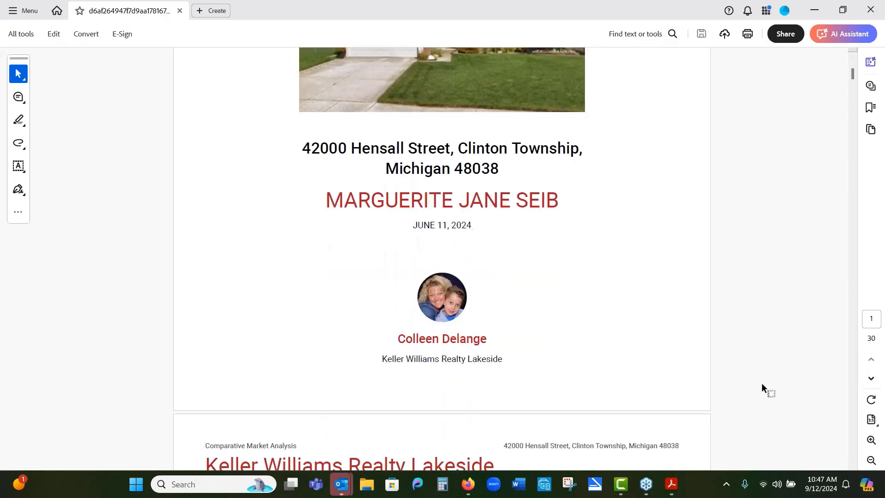
{"action": "scroll", "coordinate": [784, 388], "scroll_direction": "down", "scroll_amount": 8}
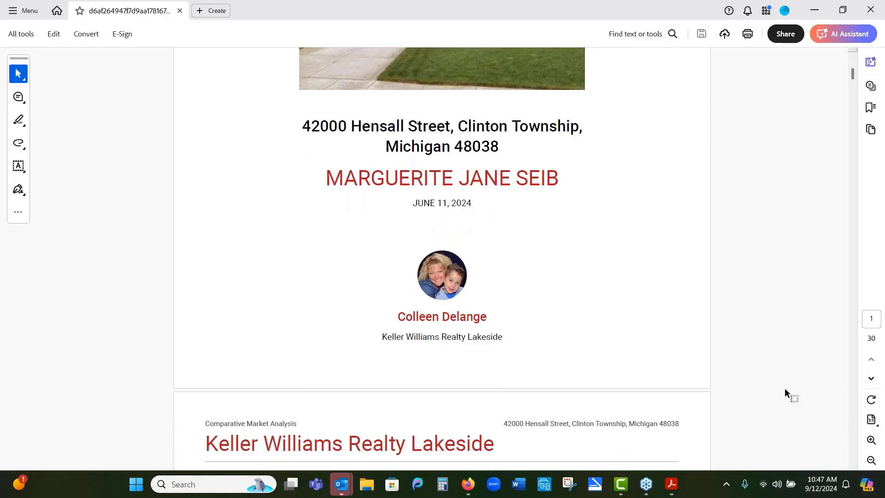
{"action": "scroll", "coordinate": [784, 385], "scroll_direction": "down", "scroll_amount": 20}
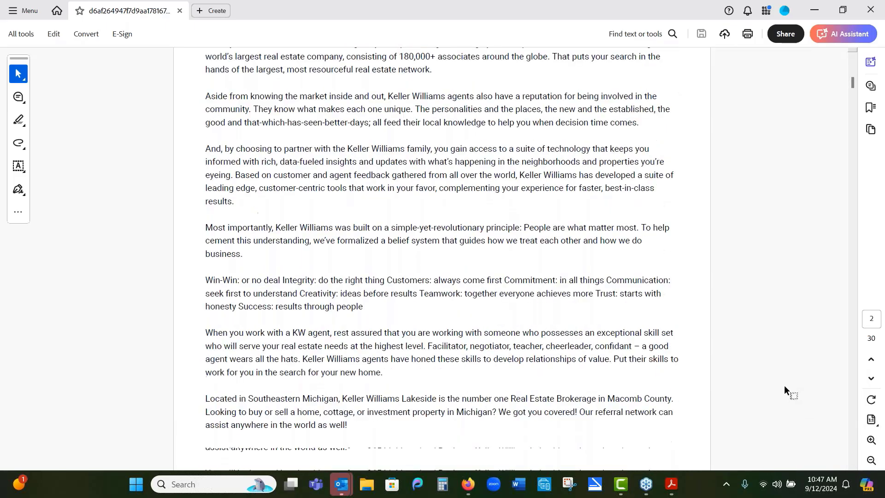
{"action": "scroll", "coordinate": [783, 385], "scroll_direction": "down", "scroll_amount": 10}
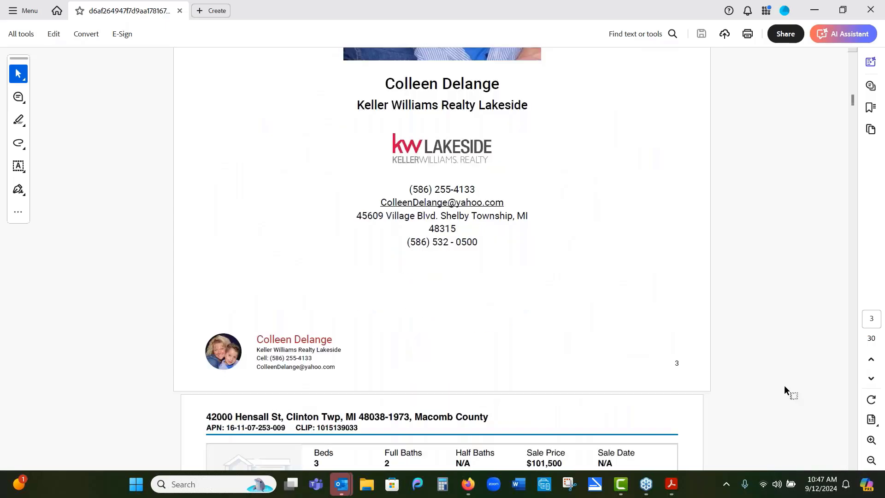
{"action": "scroll", "coordinate": [784, 385], "scroll_direction": "down", "scroll_amount": 9}
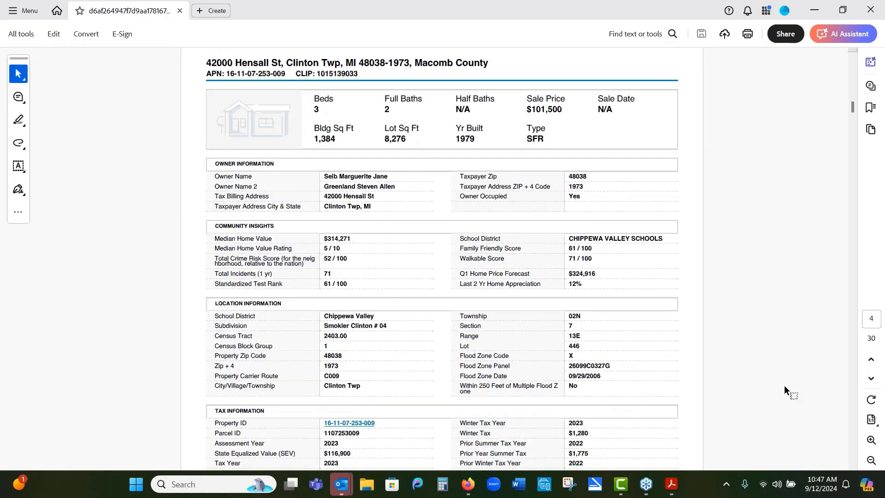
{"action": "scroll", "coordinate": [784, 385], "scroll_direction": "down", "scroll_amount": 10}
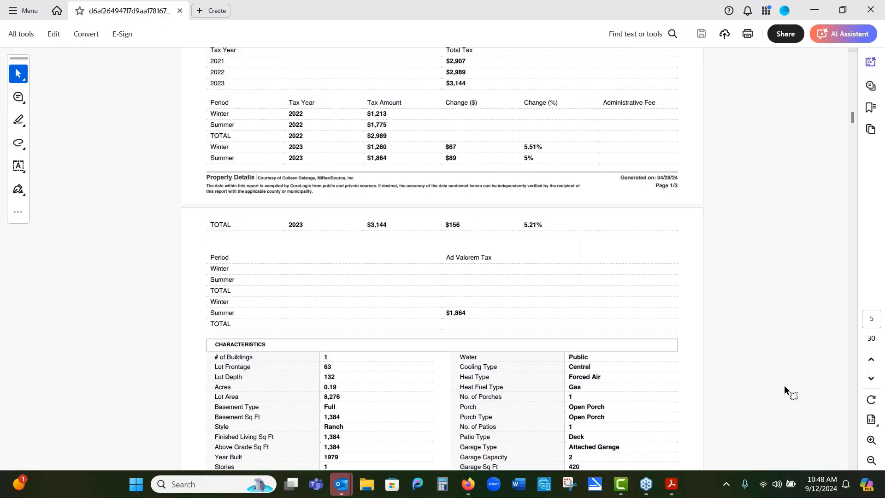
{"action": "scroll", "coordinate": [783, 385], "scroll_direction": "down", "scroll_amount": 6}
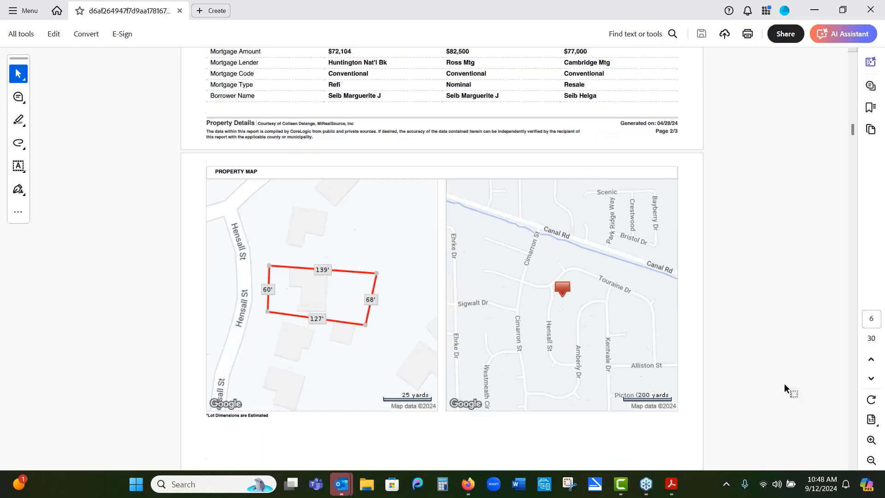
{"action": "scroll", "coordinate": [784, 383], "scroll_direction": "down", "scroll_amount": 10}
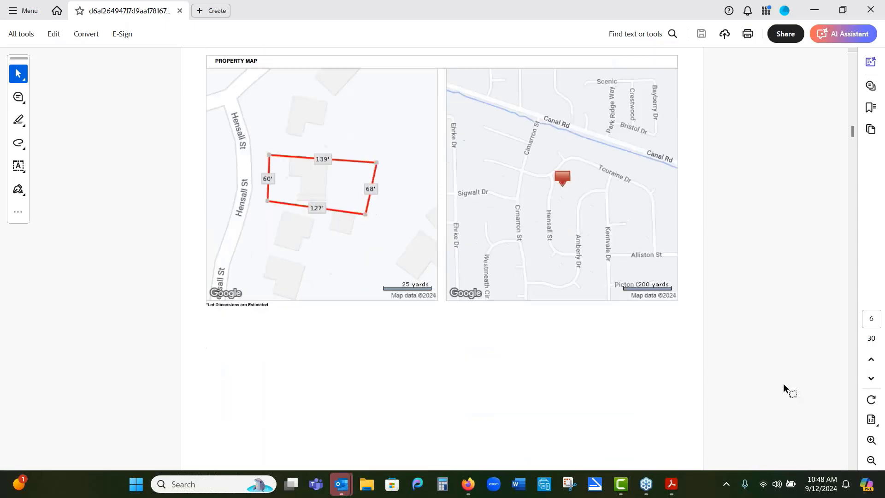
{"action": "scroll", "coordinate": [783, 387], "scroll_direction": "down", "scroll_amount": 5}
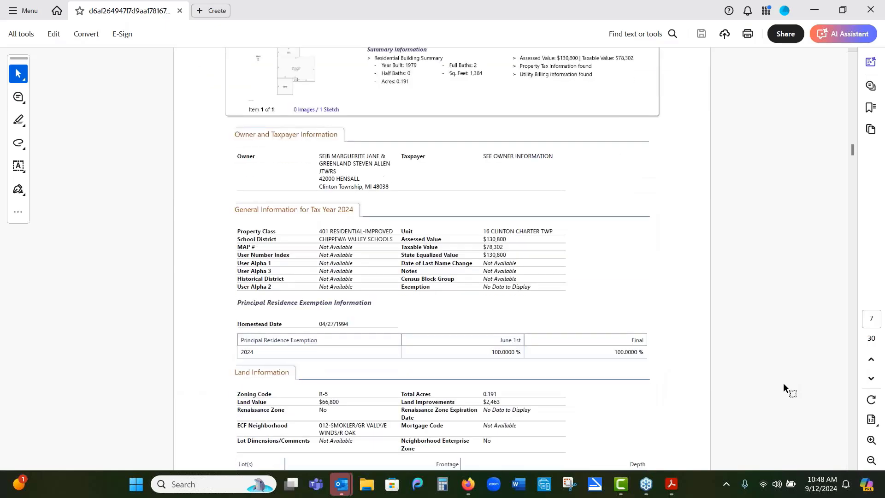
{"action": "scroll", "coordinate": [783, 387], "scroll_direction": "up", "scroll_amount": 1}
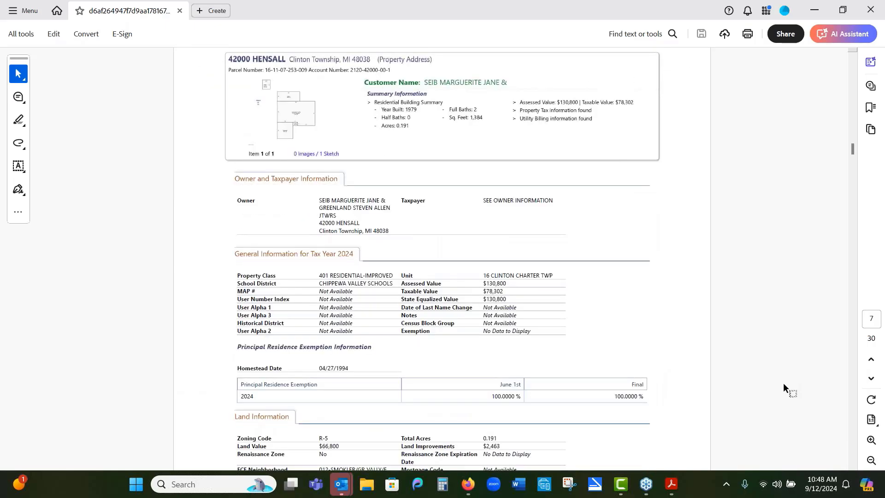
{"action": "scroll", "coordinate": [783, 383], "scroll_direction": "down", "scroll_amount": 14}
{"action": "scroll", "coordinate": [783, 383], "scroll_direction": "down", "scroll_amount": 12}
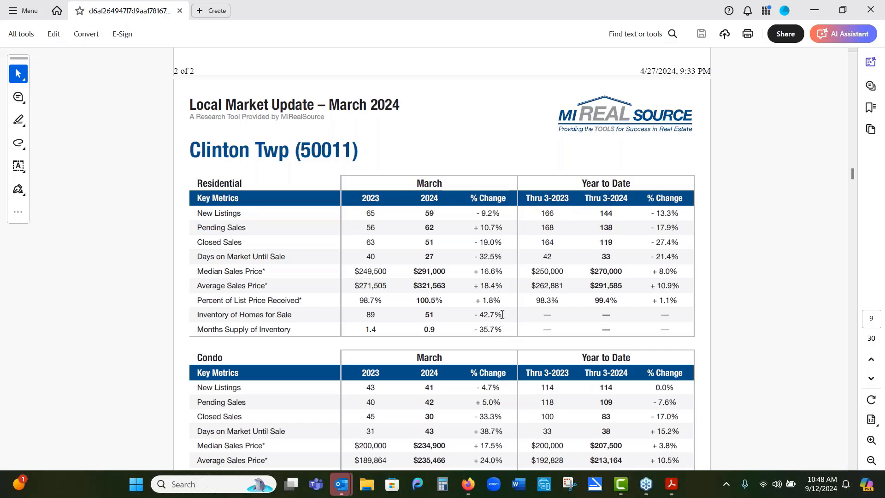
Step: Review the local market update statistics, the comparables map and the comparable home pages in the PDF
{"action": "left_click_drag", "start_coordinate": [502, 314], "coordinate": [474, 316]}
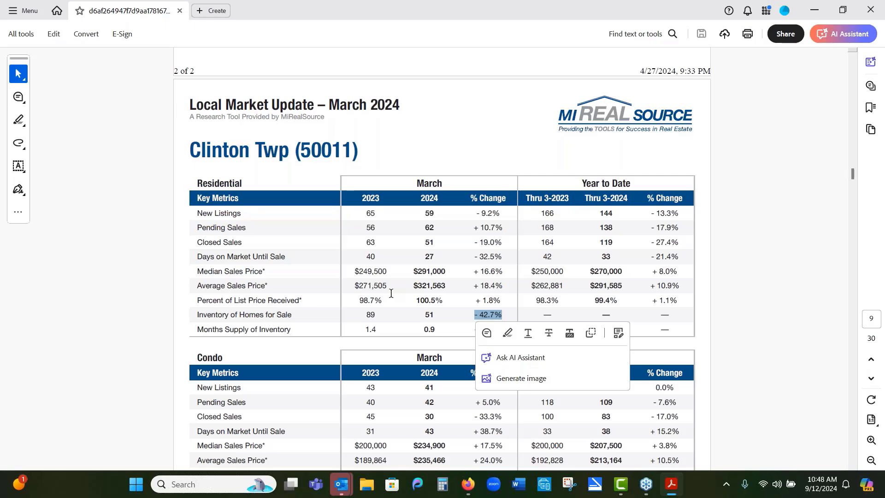
{"action": "scroll", "coordinate": [696, 275], "scroll_direction": "down", "scroll_amount": 10}
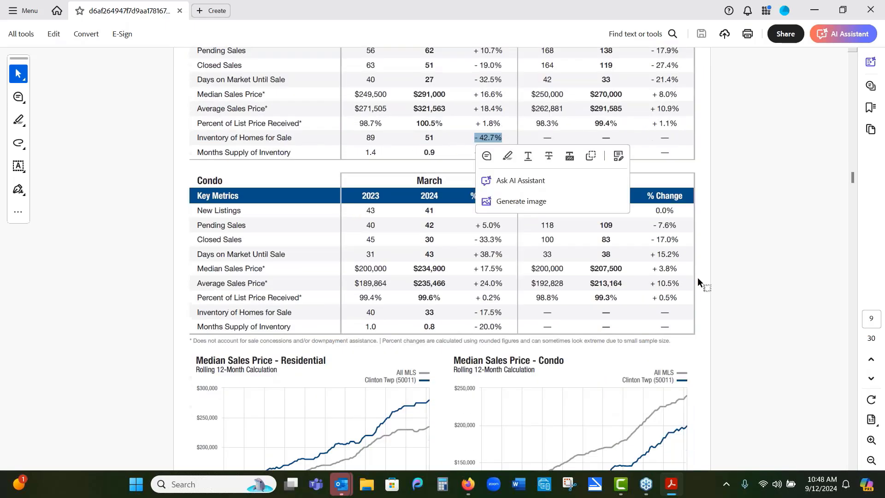
{"action": "scroll", "coordinate": [705, 278], "scroll_direction": "down", "scroll_amount": 15}
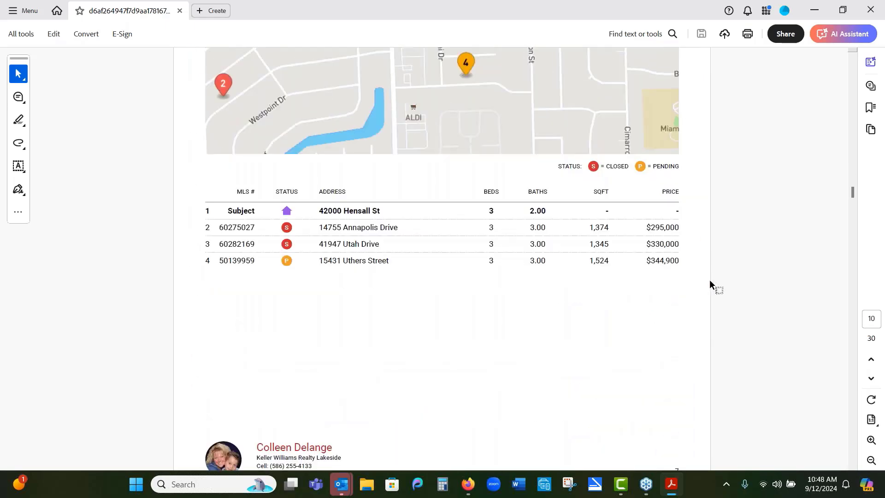
{"action": "scroll", "coordinate": [709, 282], "scroll_direction": "down", "scroll_amount": 6}
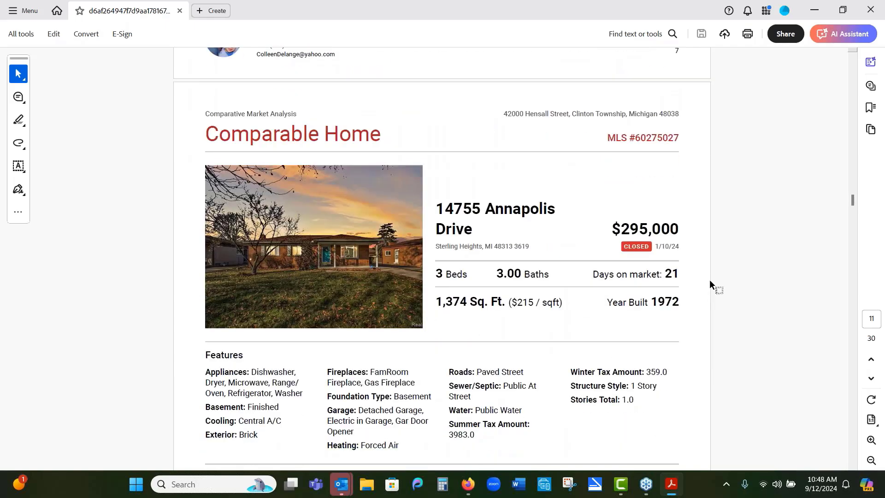
{"action": "scroll", "coordinate": [709, 280], "scroll_direction": "down", "scroll_amount": 3}
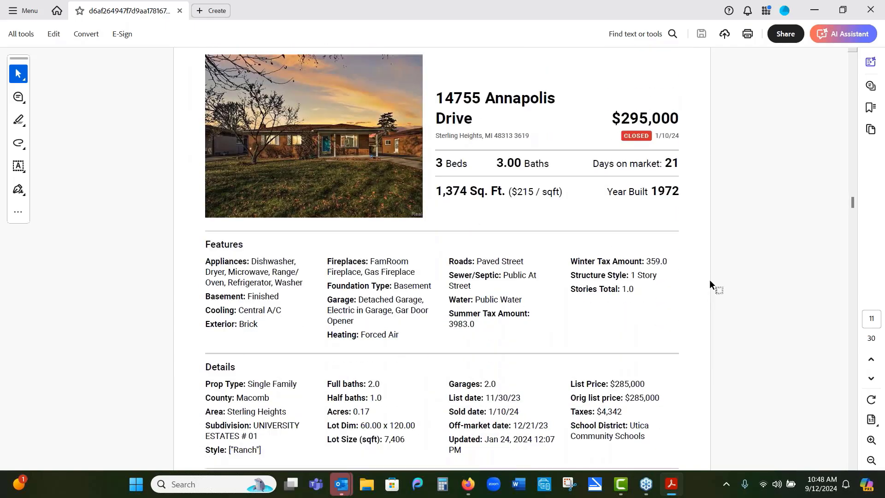
{"action": "scroll", "coordinate": [709, 279], "scroll_direction": "down", "scroll_amount": 10}
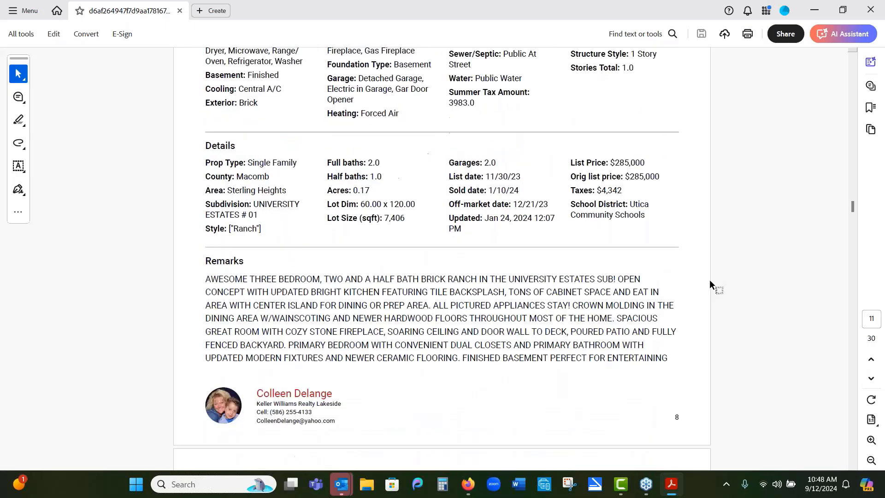
{"action": "scroll", "coordinate": [709, 279], "scroll_direction": "down", "scroll_amount": 10}
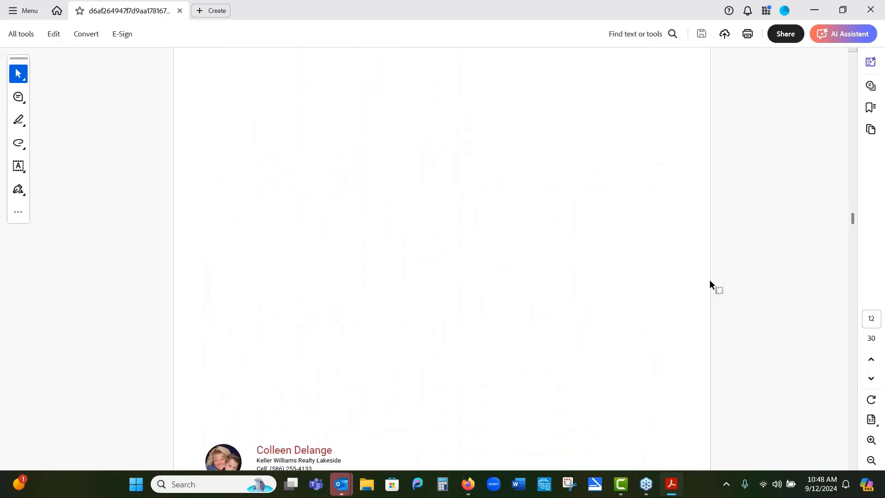
{"action": "scroll", "coordinate": [709, 279], "scroll_direction": "up", "scroll_amount": 3}
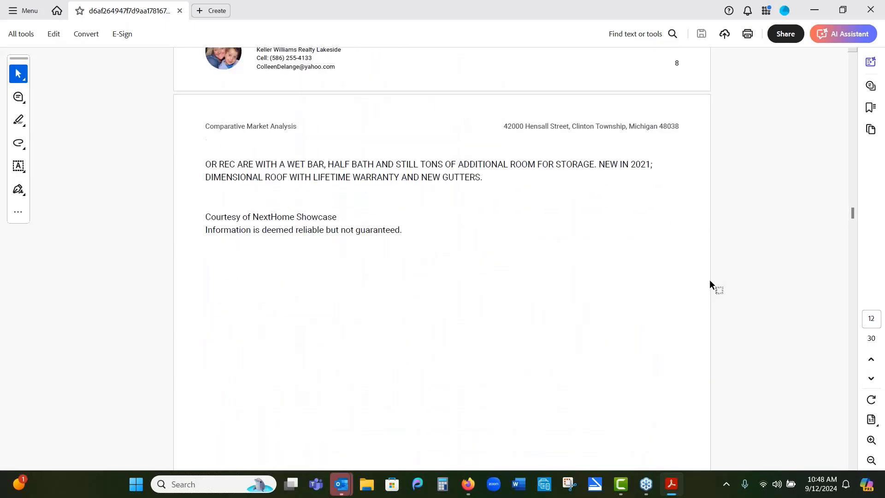
Step: Close the PDF viewer and switch back to the CMA reports window
{"action": "left_click", "coordinate": [870, 10]}
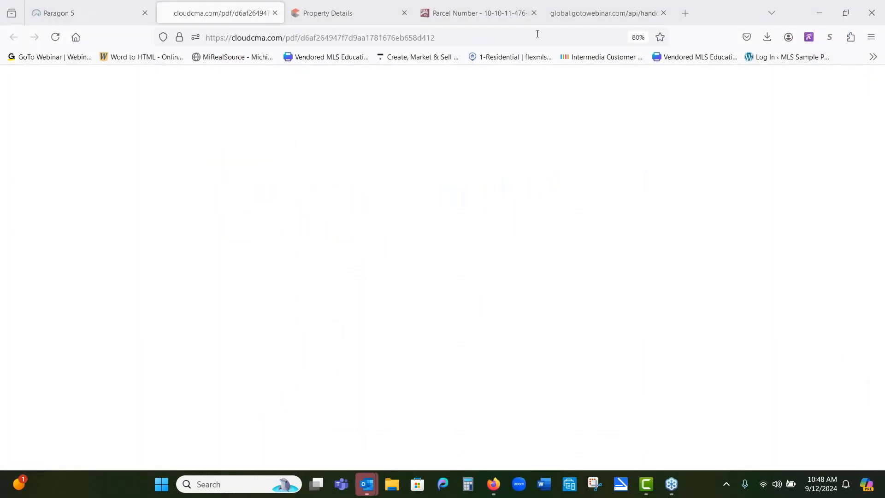
{"action": "mouse_move", "coordinate": [493, 484]}
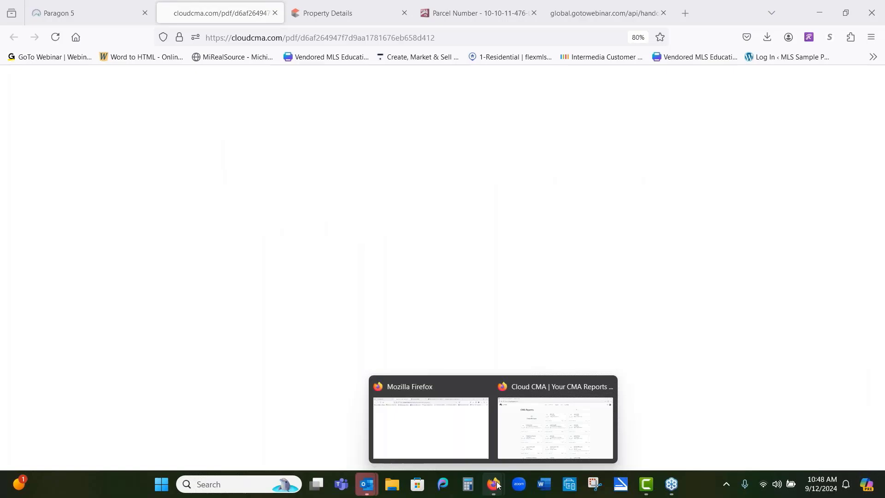
{"action": "left_click", "coordinate": [523, 442]}
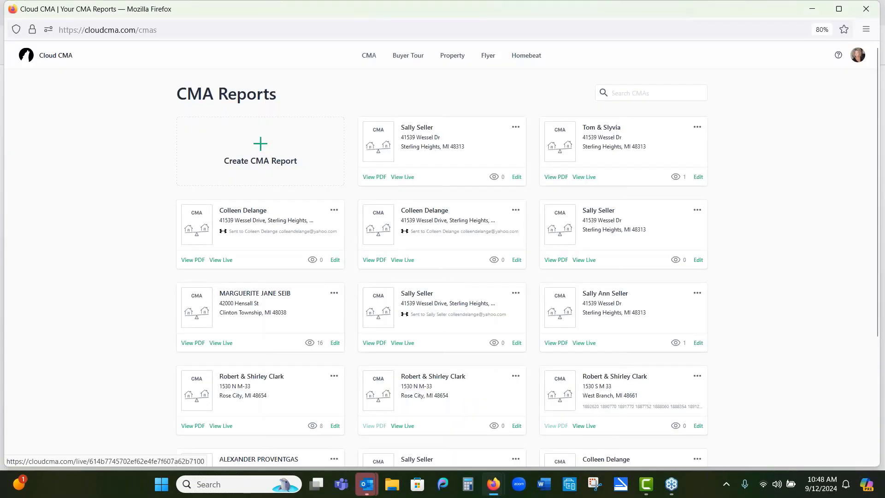
{"action": "left_click", "coordinate": [406, 177]}
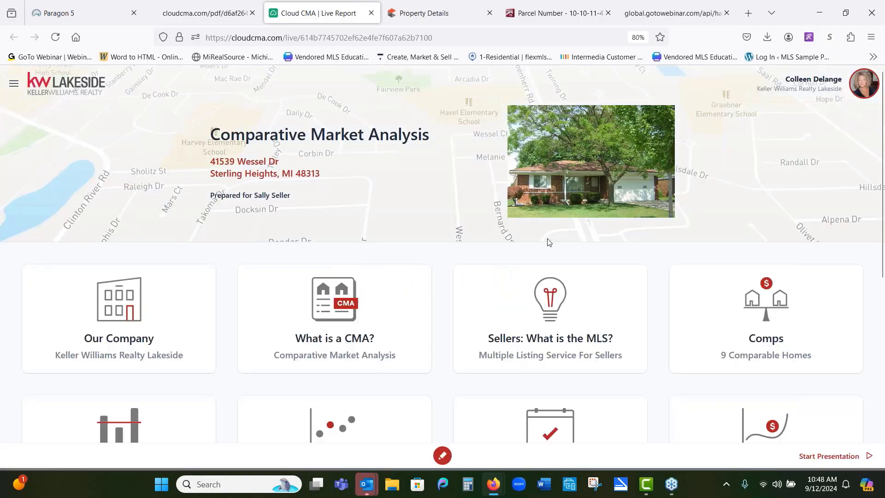
{"action": "left_click", "coordinate": [730, 324]}
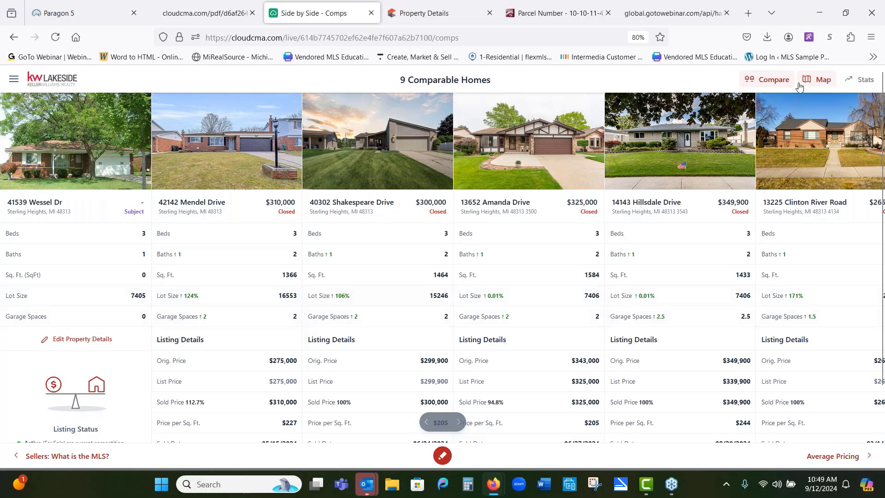
{"action": "left_click", "coordinate": [813, 82]}
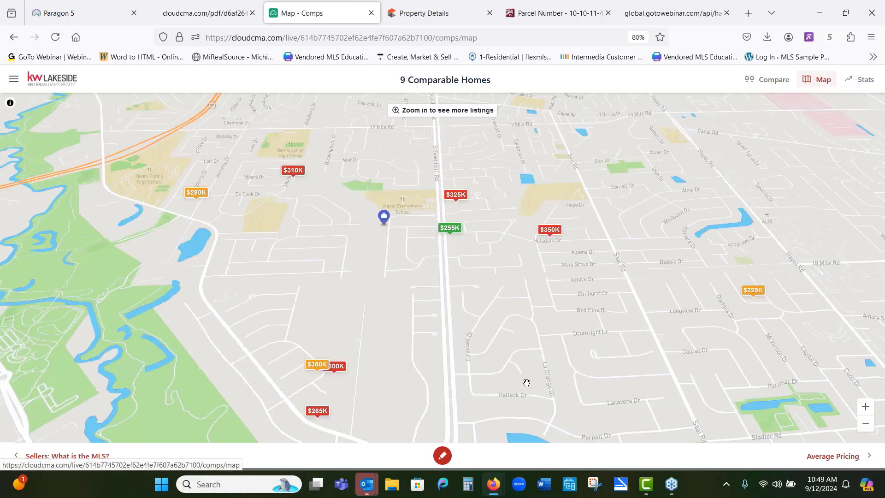
{"action": "left_click", "coordinate": [865, 406]}
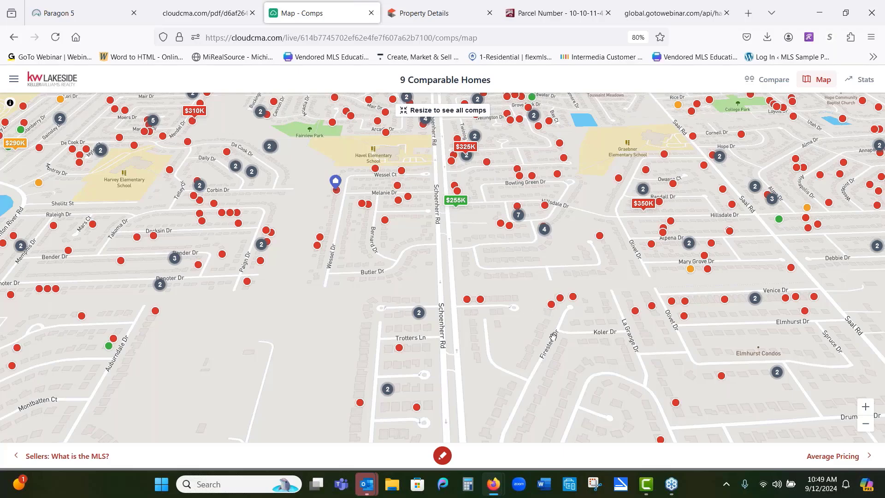
{"action": "left_click_drag", "start_coordinate": [555, 310], "coordinate": [537, 303]}
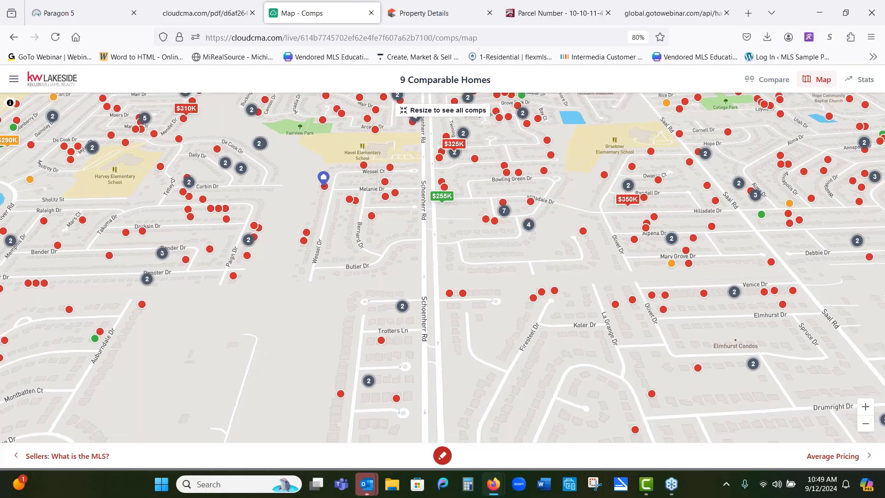
{"action": "left_click", "coordinate": [533, 297]}
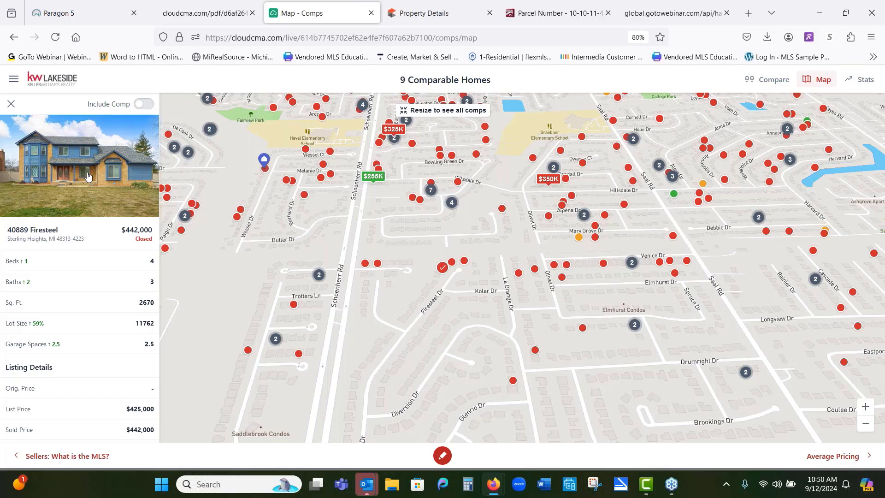
{"action": "left_click", "coordinate": [143, 105]}
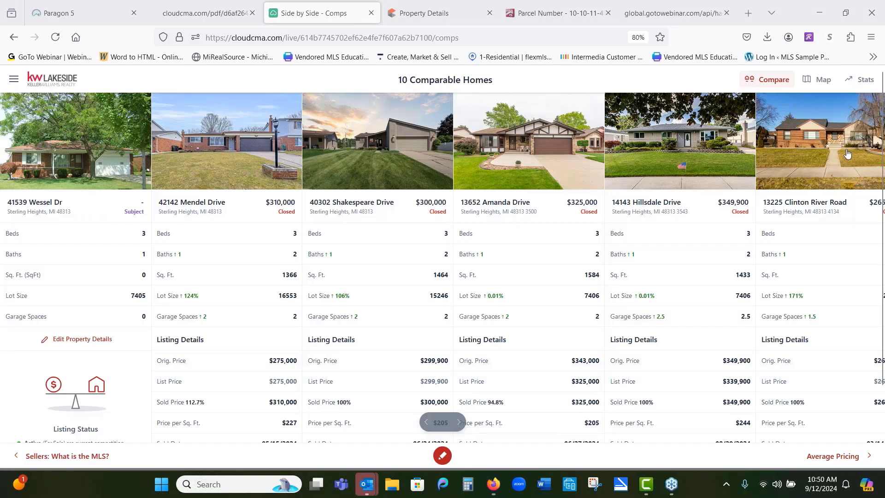
Step: Scroll through the ten comparables side by side and open the comparables statistics
{"action": "left_click", "coordinate": [457, 423]}
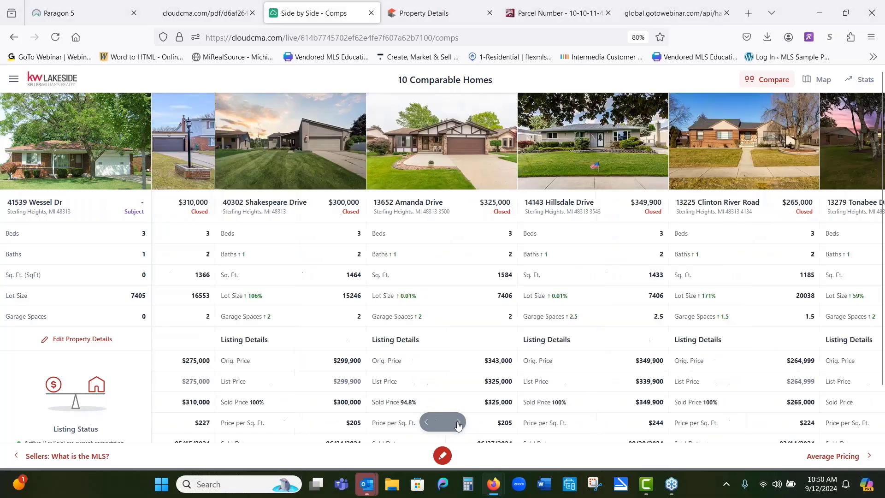
{"action": "left_click", "coordinate": [458, 423]}
{"action": "left_click", "coordinate": [458, 422]}
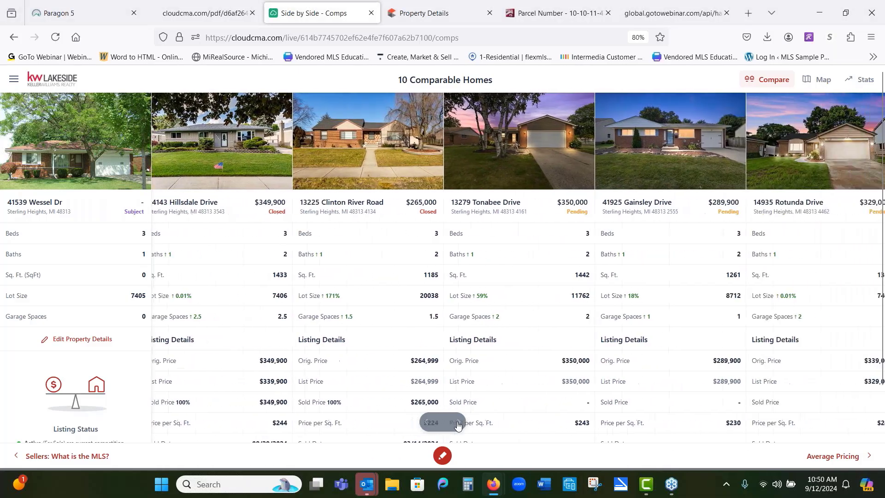
{"action": "left_click", "coordinate": [457, 422]}
{"action": "left_click", "coordinate": [458, 423]}
{"action": "left_click", "coordinate": [457, 422]}
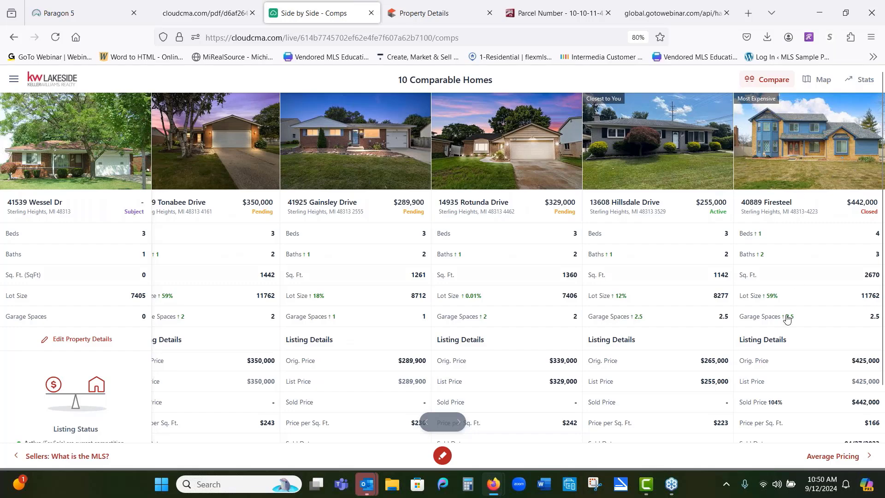
{"action": "left_click", "coordinate": [861, 80]}
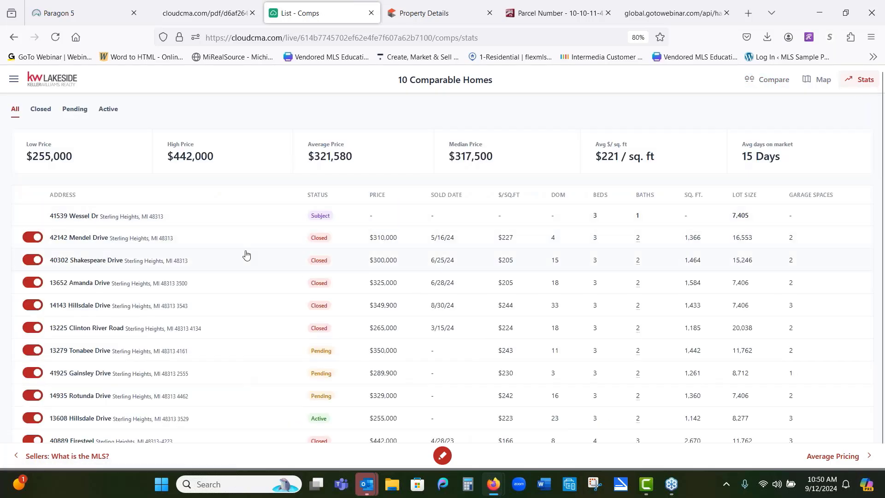
Step: Close the live report tab and dismiss the listing actions dialog in Paragon
{"action": "left_click", "coordinate": [371, 12]}
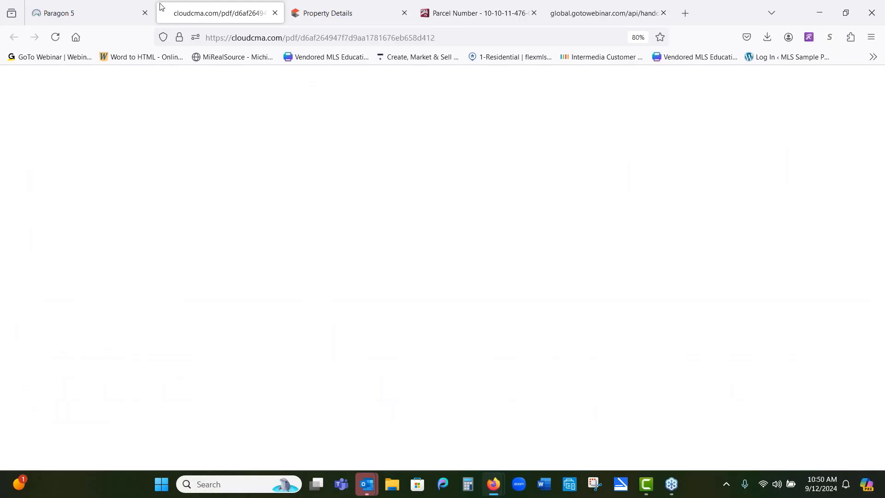
{"action": "left_click", "coordinate": [106, 12]}
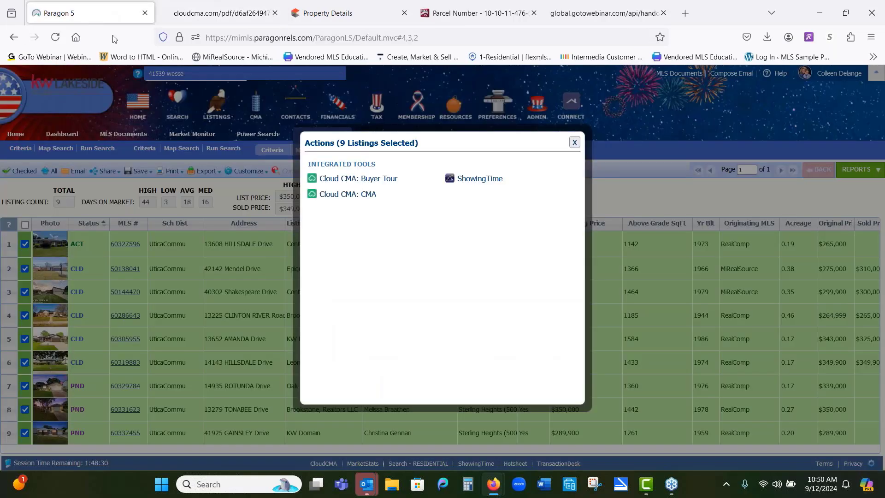
{"action": "left_click", "coordinate": [576, 143]}
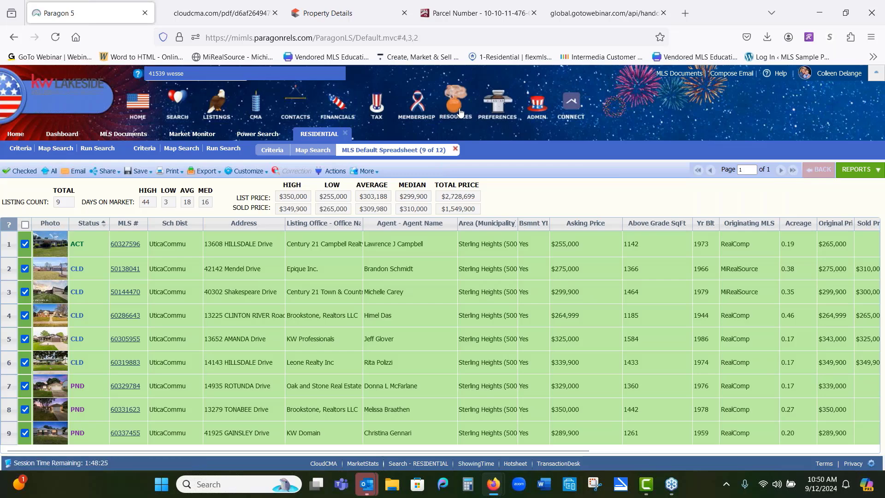
Step: Open TransactionDesk from the MLS resources and go to its transactions list
{"action": "mouse_move", "coordinate": [459, 111]}
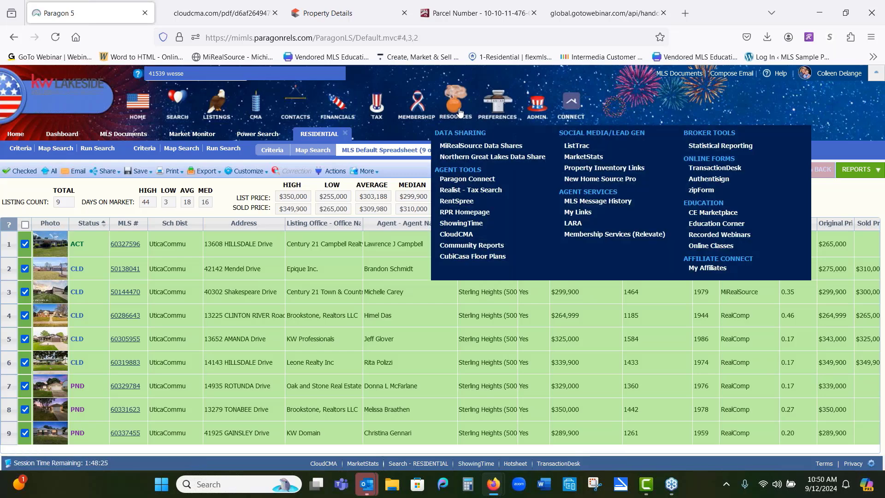
{"action": "left_click", "coordinate": [705, 171]}
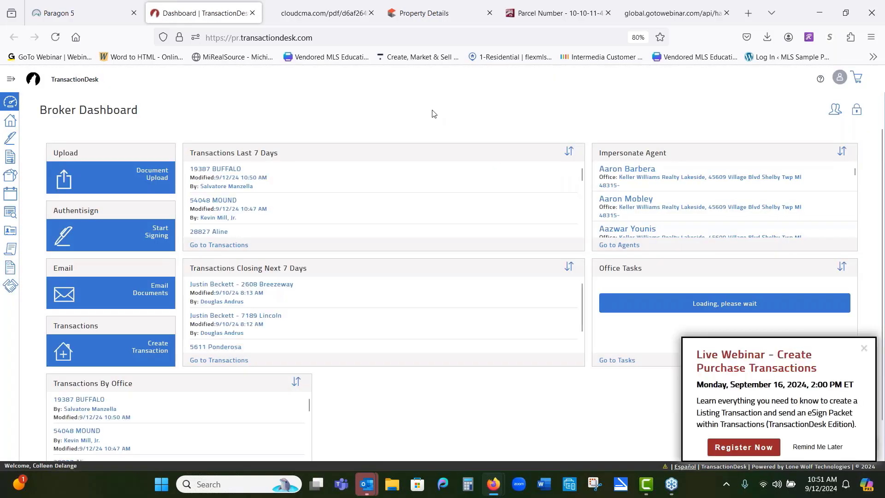
{"action": "left_click", "coordinate": [10, 125]}
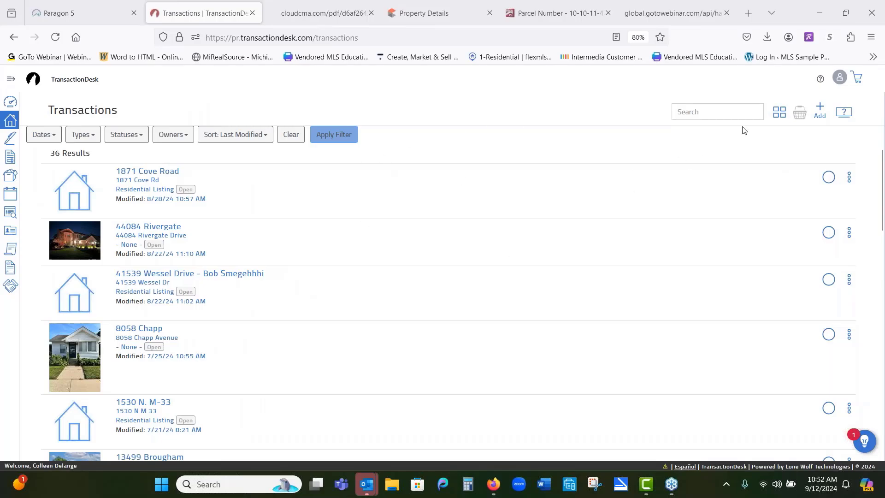
{"action": "left_click", "coordinate": [819, 110]}
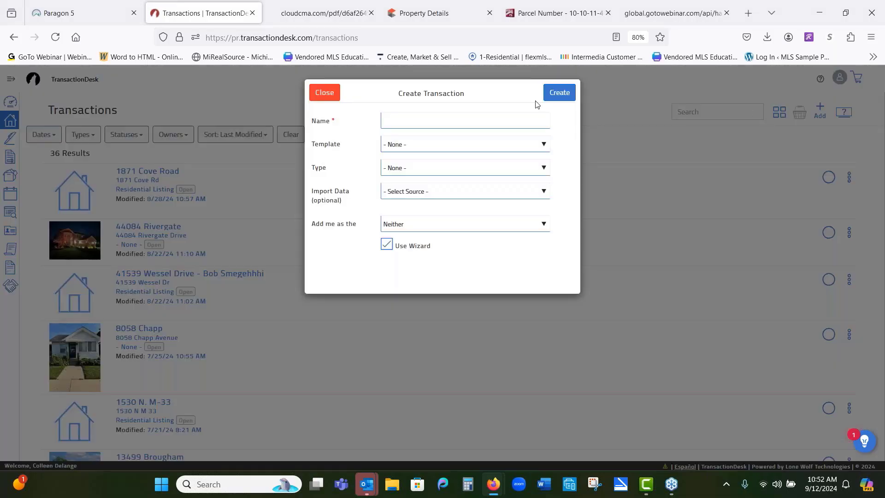
{"action": "left_click", "coordinate": [501, 117]}
{"action": "type", "text": "415"}
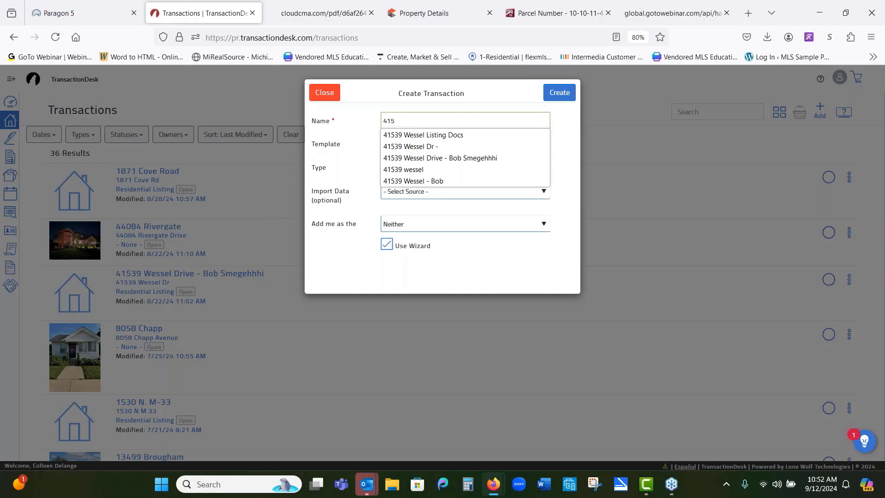
{"action": "left_click", "coordinate": [496, 135]}
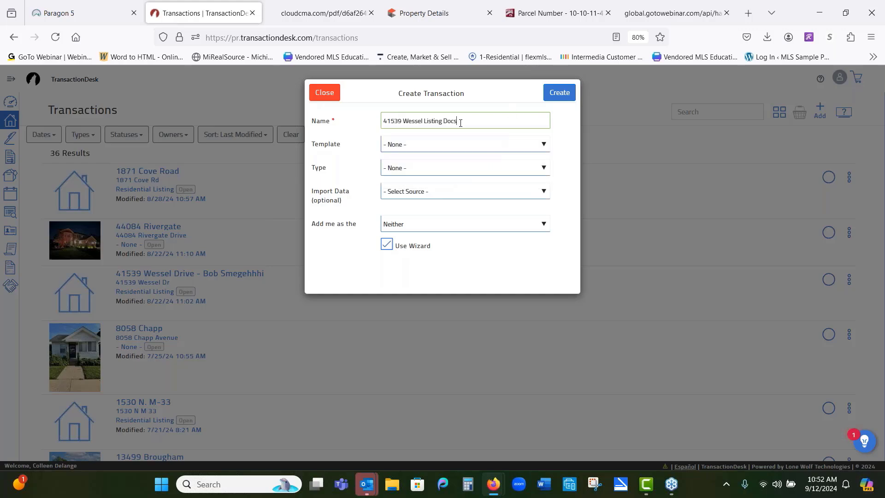
{"action": "key", "text": "BackSpace"}
{"action": "key", "text": "BackSpace"}
{"action": "key", "text": "BackSpace"}
{"action": "key", "text": "BackSpace"}
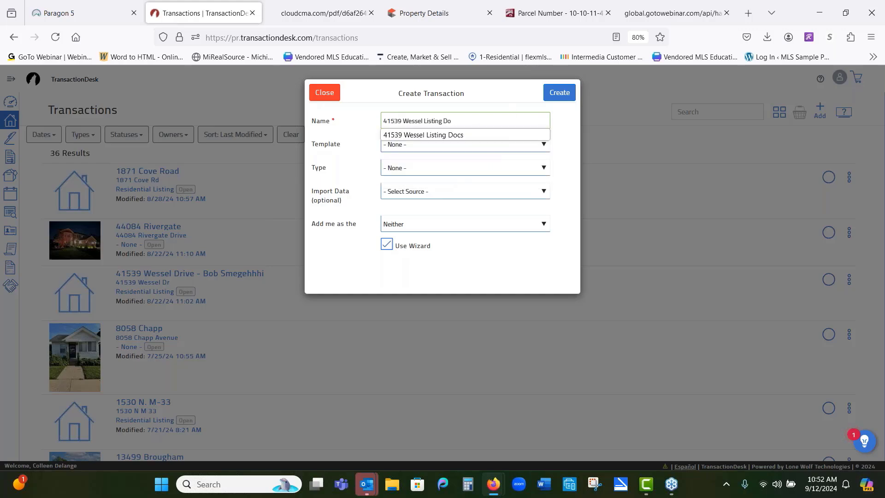
{"action": "type", "text": "- "}
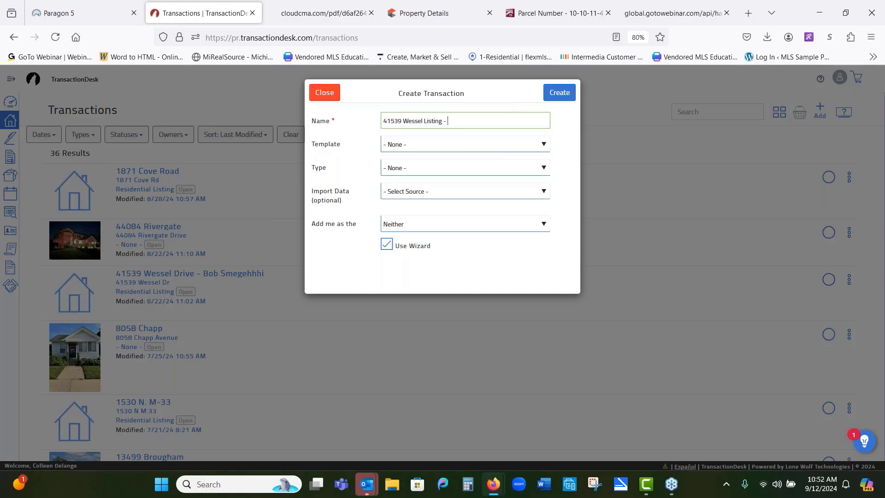
Step: Choose the KWL - Listing Package template and Realist (MiRealSource) as the import data source
{"action": "left_click", "coordinate": [444, 148]}
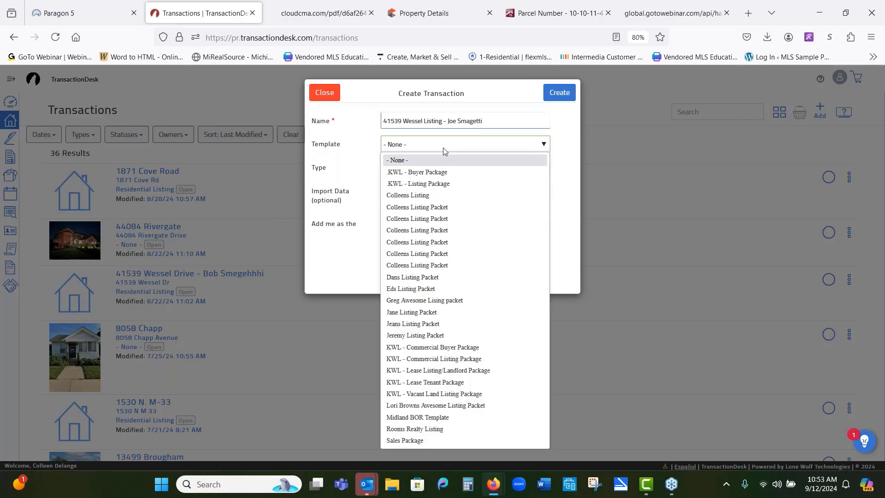
{"action": "left_click", "coordinate": [443, 185]}
{"action": "left_click", "coordinate": [444, 172]}
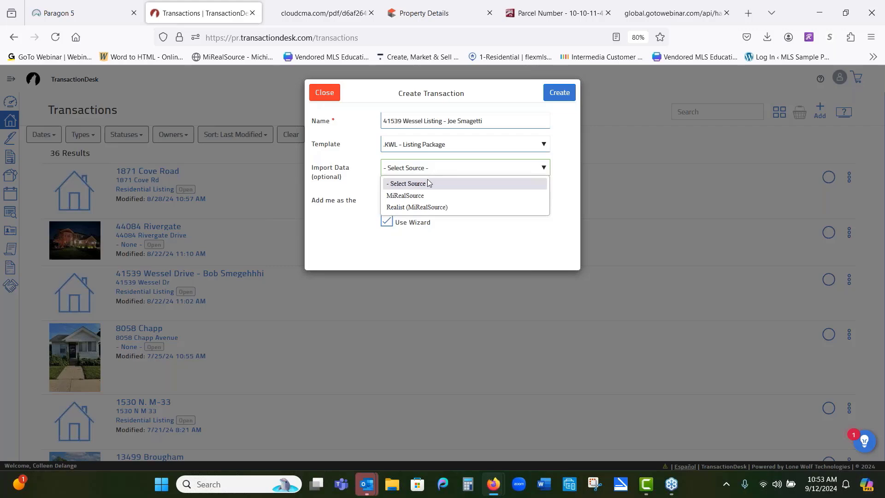
{"action": "left_click", "coordinate": [419, 208]}
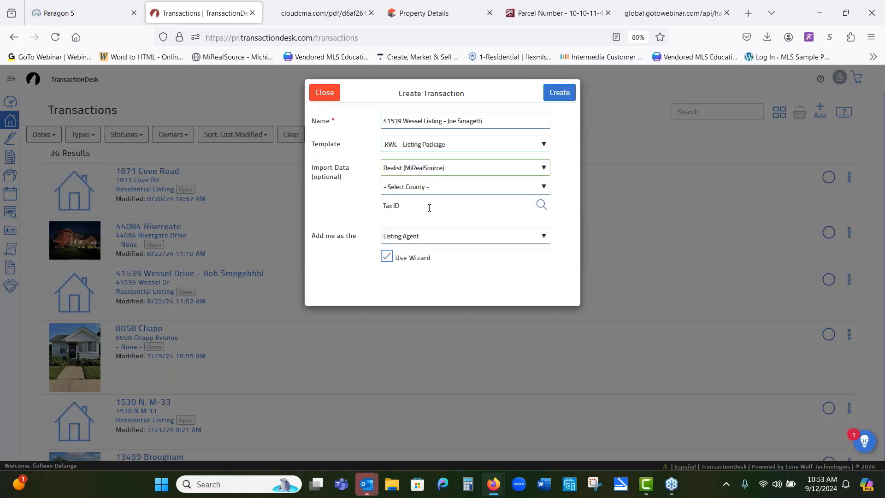
{"action": "left_click", "coordinate": [498, 203]}
{"action": "left_click", "coordinate": [541, 204]}
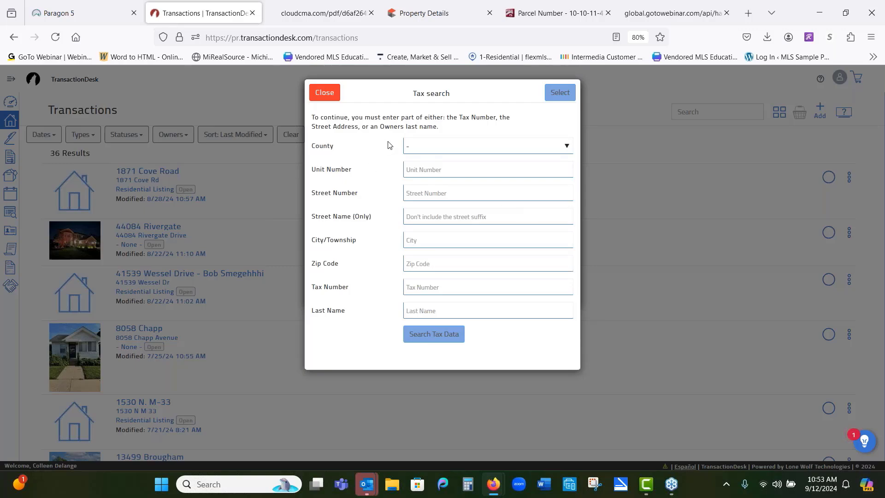
{"action": "left_click", "coordinate": [566, 146]}
{"action": "scroll", "coordinate": [440, 294], "scroll_direction": "down", "scroll_amount": 10}
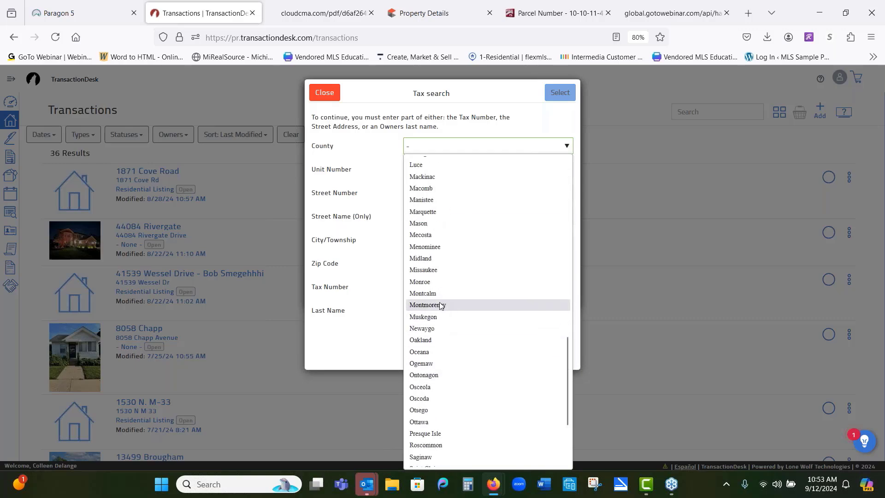
{"action": "left_click", "coordinate": [433, 189]}
{"action": "left_click", "coordinate": [433, 199]}
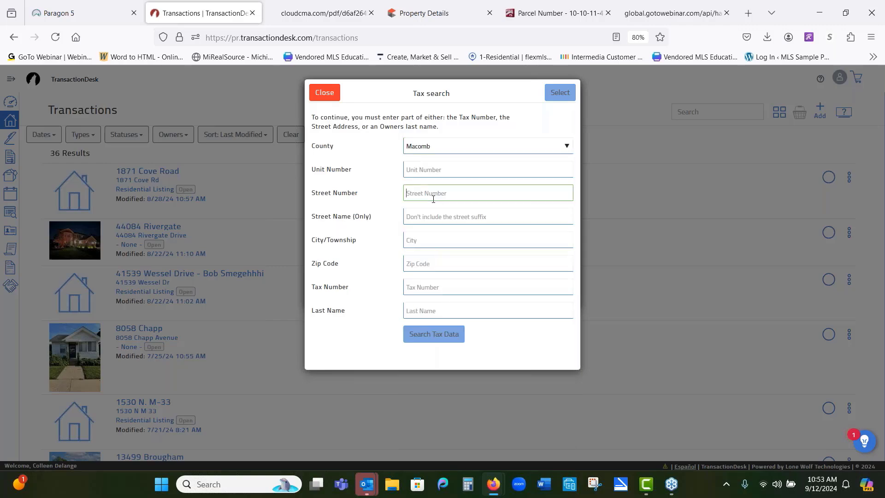
{"action": "left_click", "coordinate": [463, 216]}
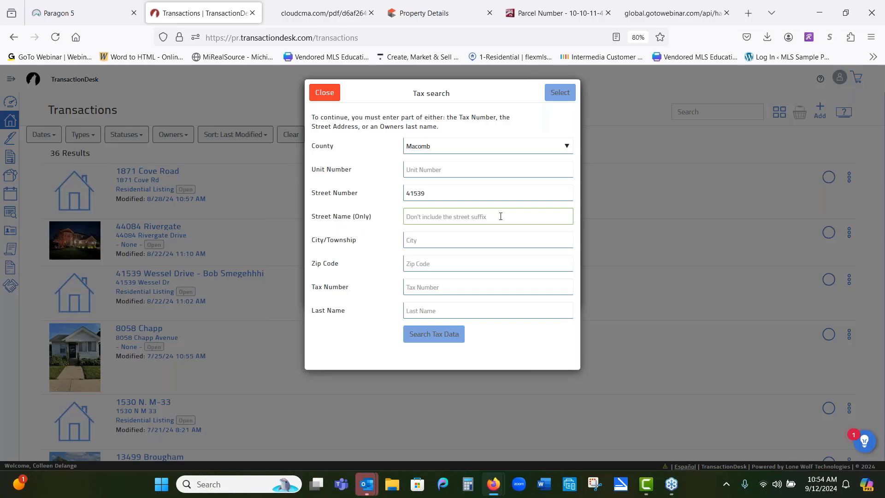
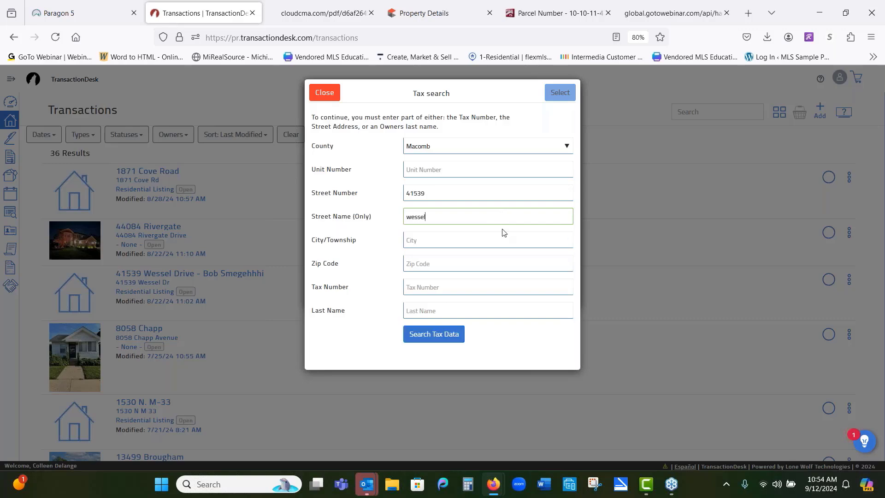
{"action": "left_click", "coordinate": [430, 335]}
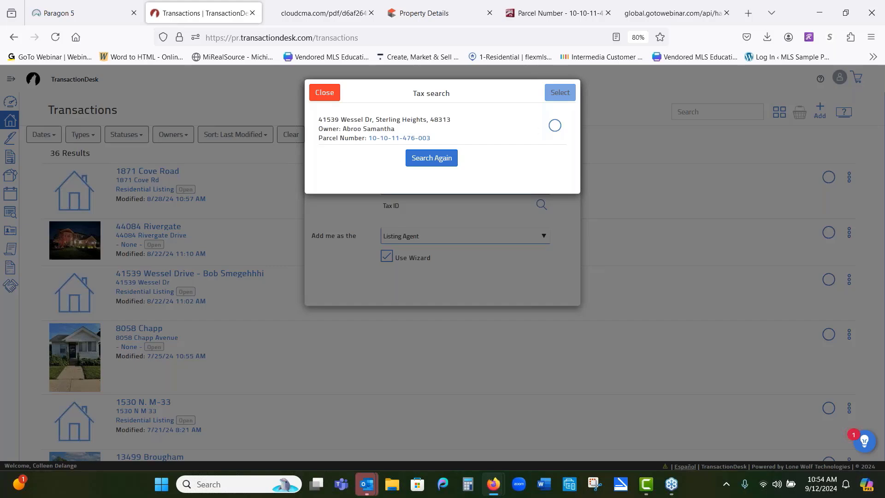
{"action": "left_click", "coordinate": [554, 126]}
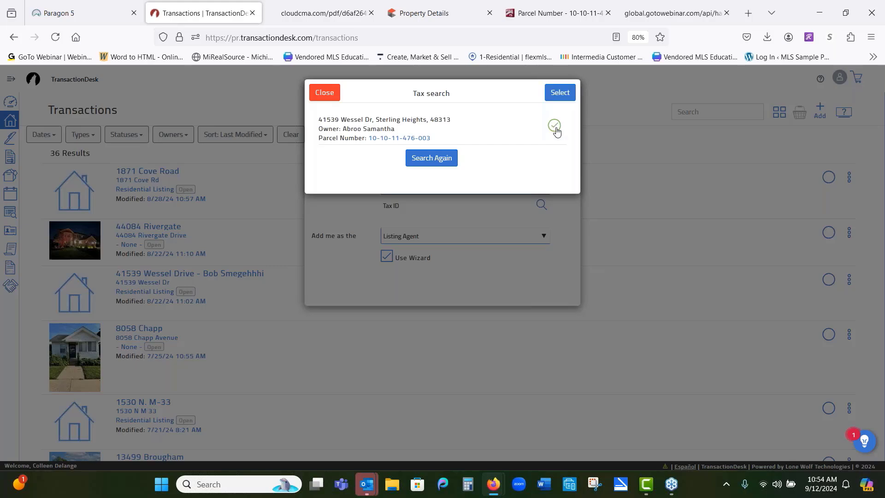
{"action": "left_click", "coordinate": [572, 94]}
{"action": "left_click", "coordinate": [557, 93]}
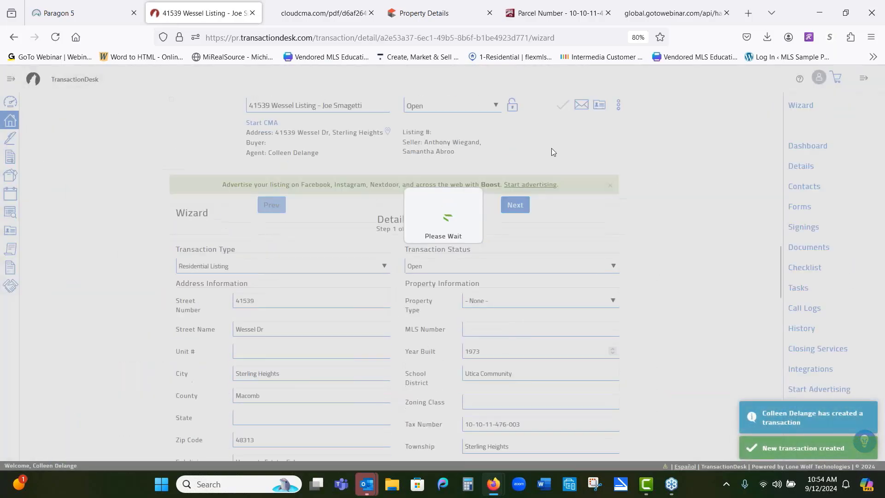
{"action": "scroll", "coordinate": [537, 302], "scroll_direction": "down", "scroll_amount": 2}
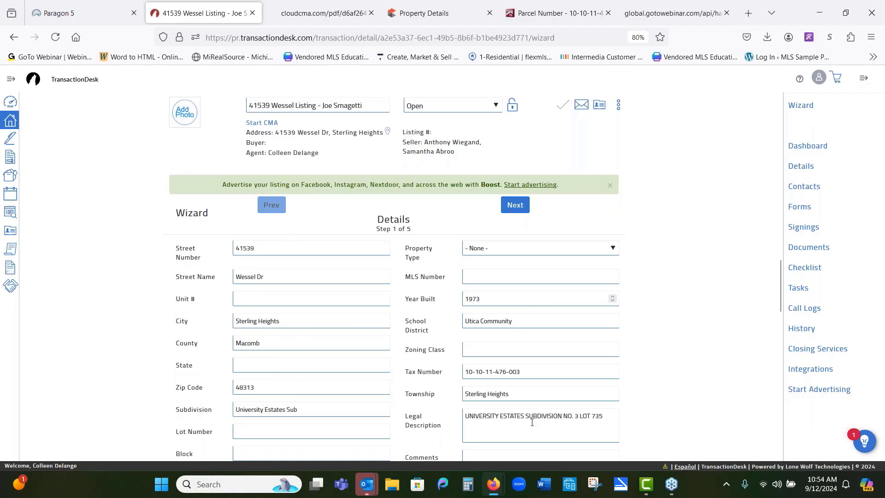
Step: Advance through the transaction wizard to the Forms step and open the MiRealSource Data Sheet - Residential/Condo form
{"action": "scroll", "coordinate": [440, 377], "scroll_direction": "up", "scroll_amount": 2}
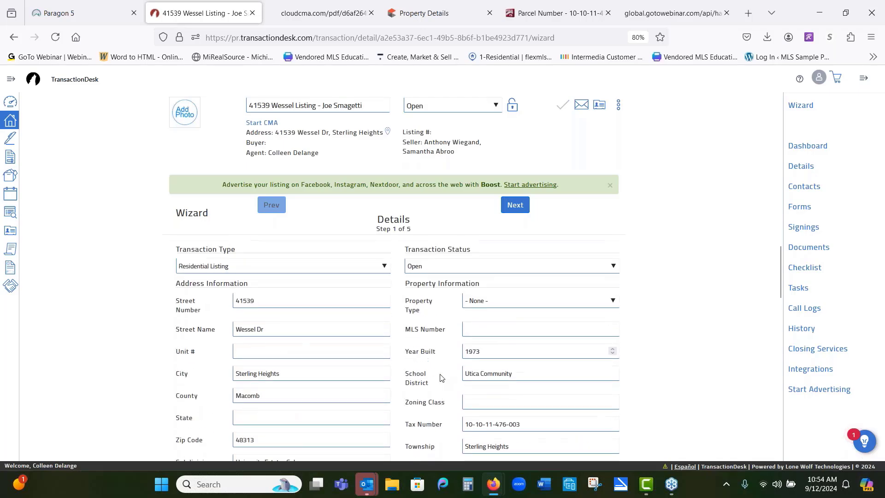
{"action": "scroll", "coordinate": [440, 377], "scroll_direction": "down", "scroll_amount": 12}
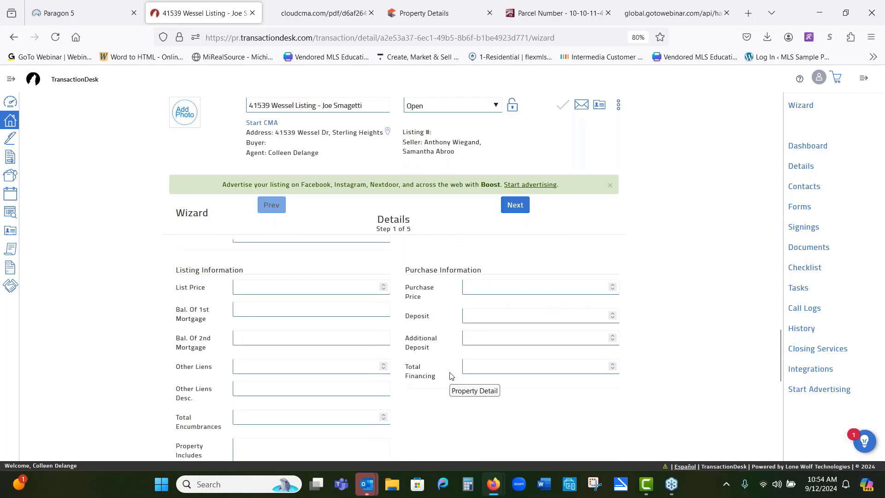
{"action": "left_click", "coordinate": [514, 208]}
{"action": "left_click", "coordinate": [515, 208]}
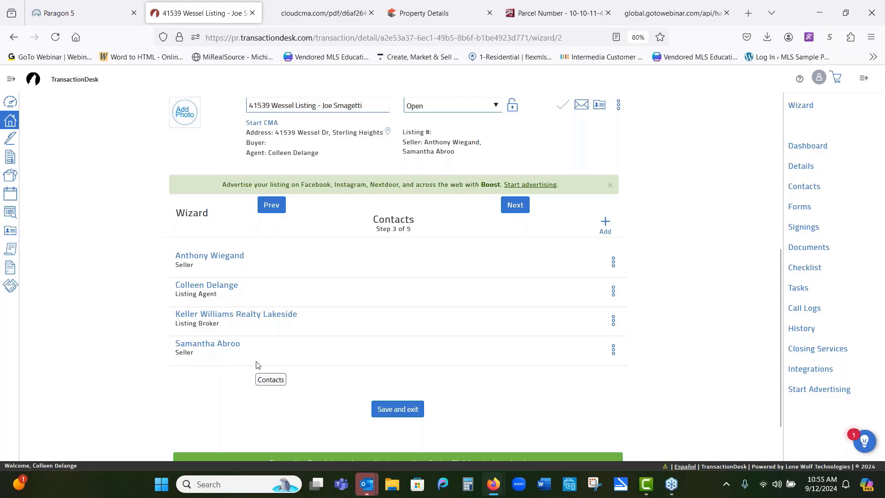
{"action": "left_click", "coordinate": [516, 207]}
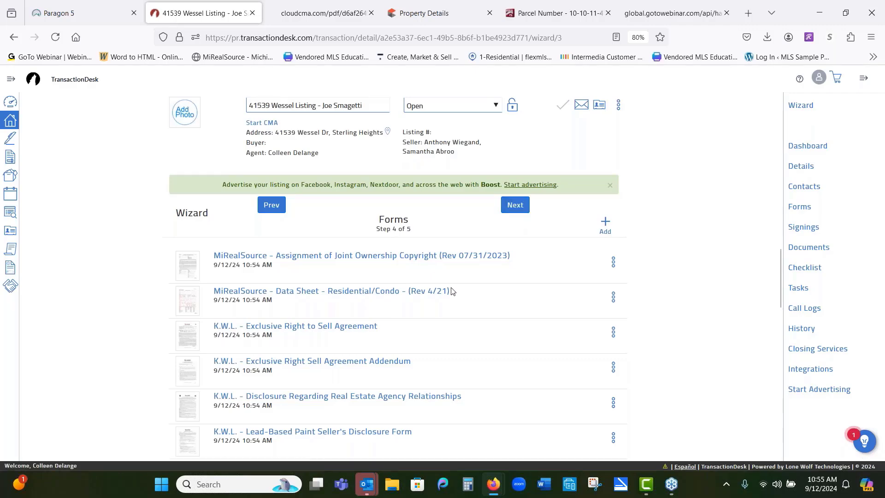
{"action": "left_click", "coordinate": [318, 292]}
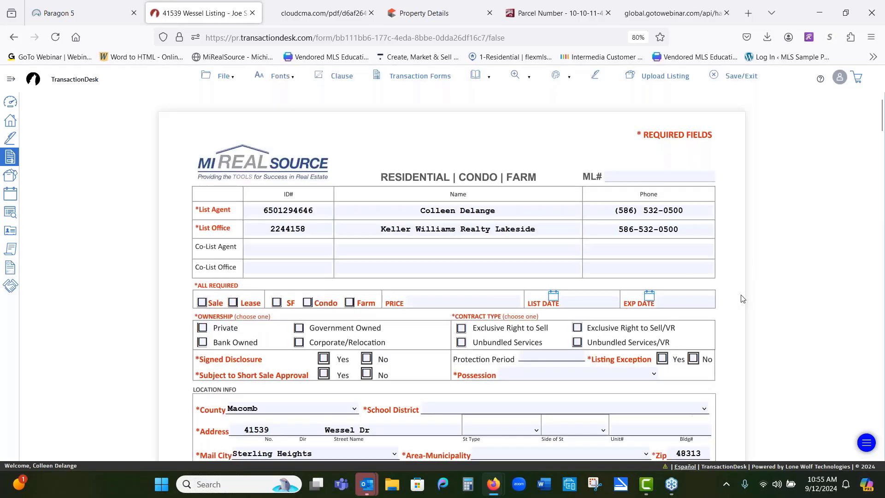
Step: Dismiss the error message on the data sheet form and try the Upload Listing command
{"action": "scroll", "coordinate": [843, 303], "scroll_direction": "down", "scroll_amount": 2}
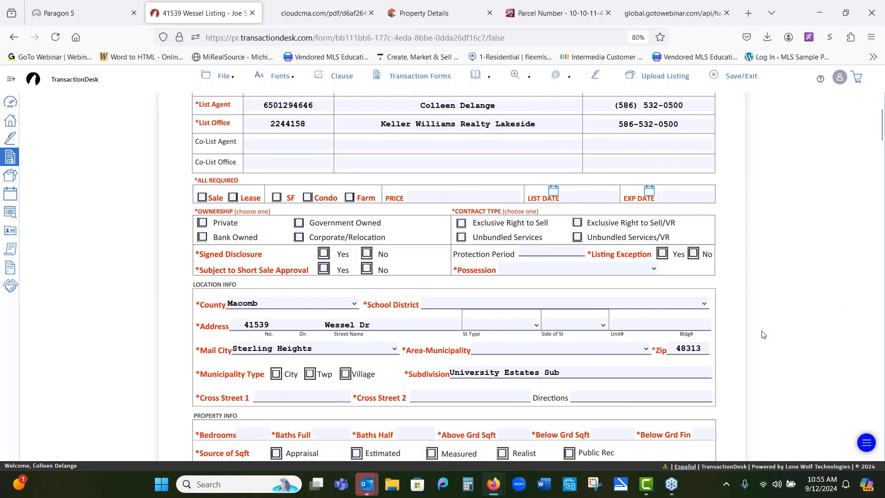
{"action": "scroll", "coordinate": [681, 263], "scroll_direction": "up", "scroll_amount": 2}
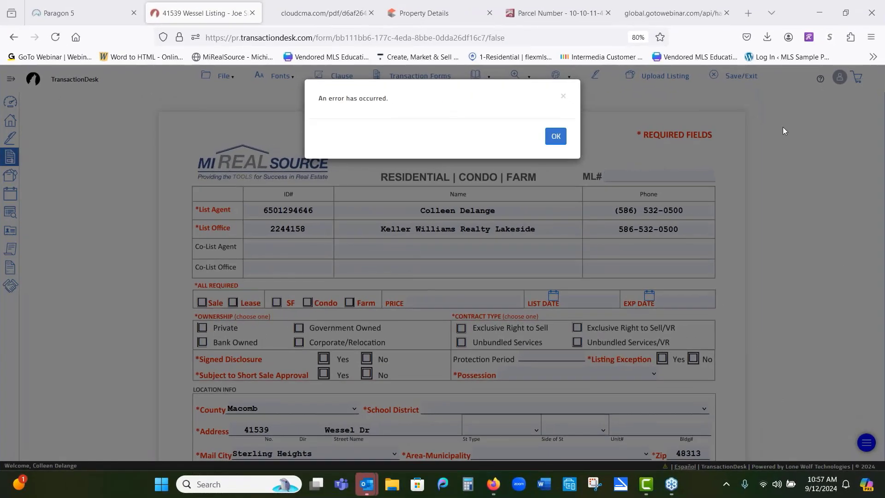
{"action": "left_click", "coordinate": [555, 136]}
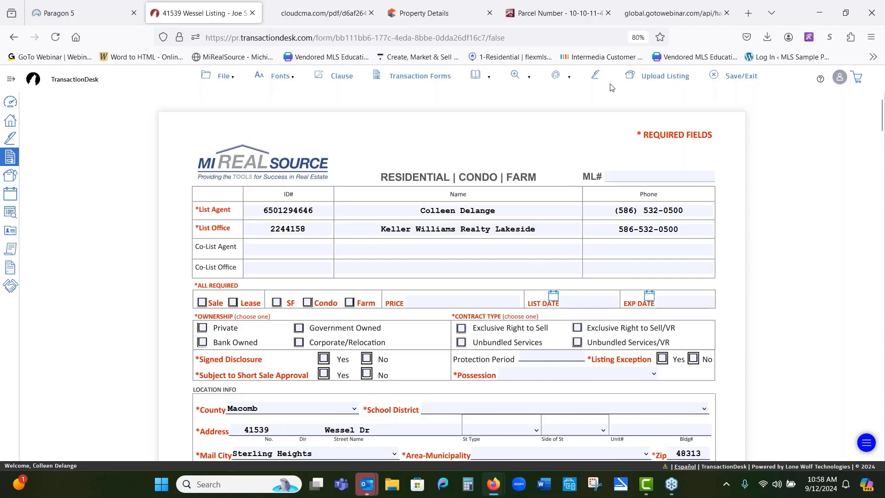
{"action": "left_click", "coordinate": [658, 77]}
Step: Switch to Paragon and close the Residential, Power Search, Market Monitor and MLS Documents tabs
{"action": "left_click", "coordinate": [89, 11]}
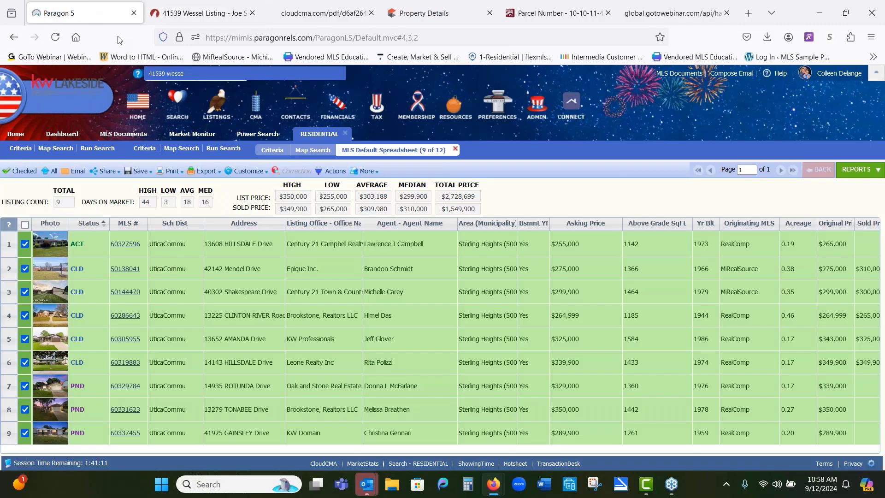
{"action": "left_click", "coordinate": [345, 134]}
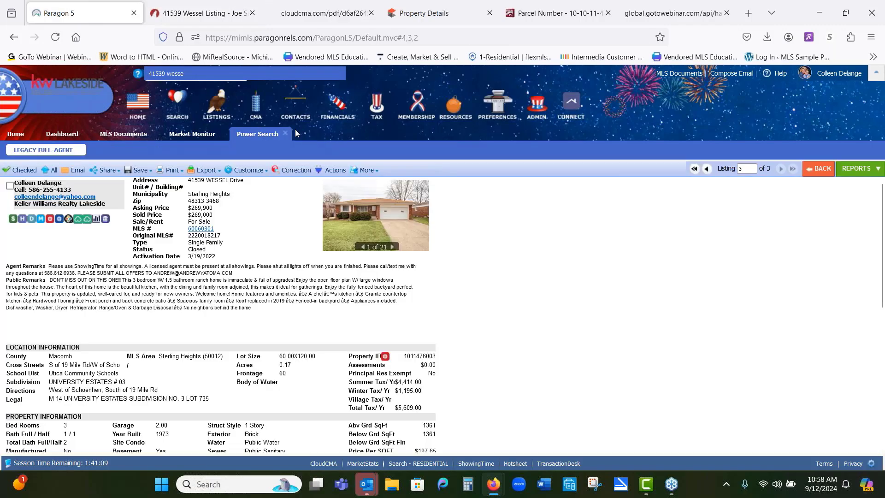
{"action": "left_click", "coordinate": [285, 134]}
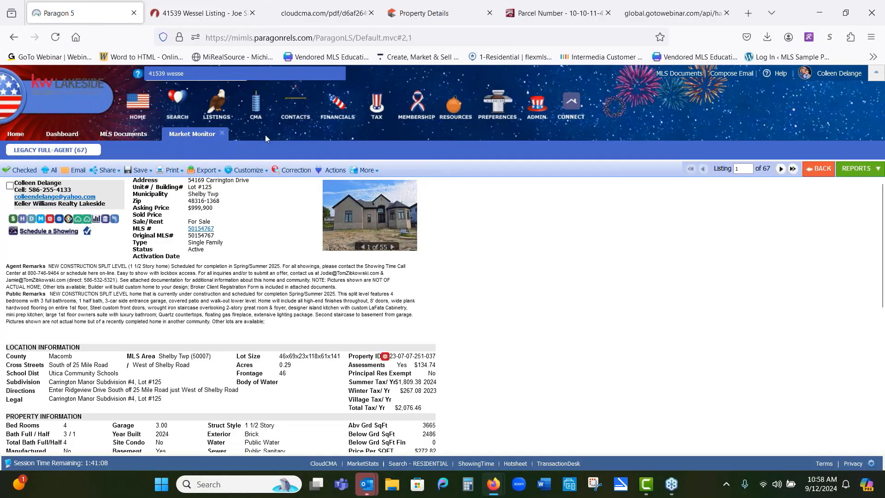
{"action": "left_click", "coordinate": [222, 133]}
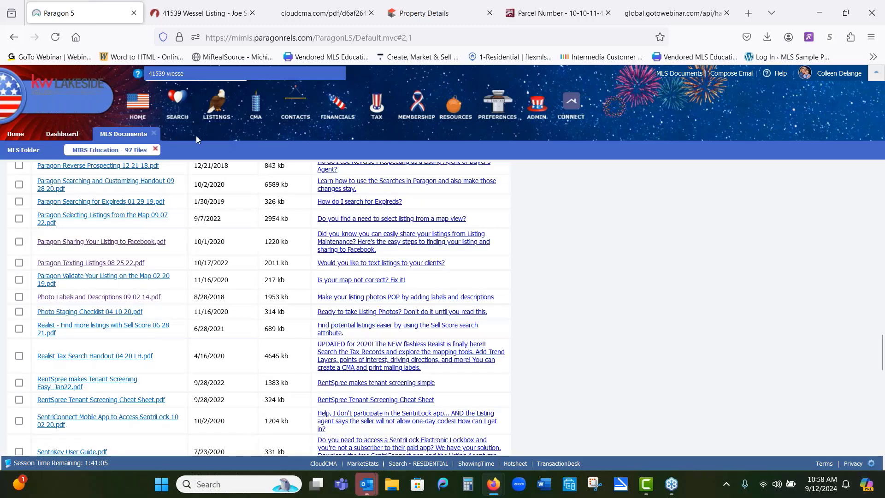
{"action": "left_click", "coordinate": [154, 133]}
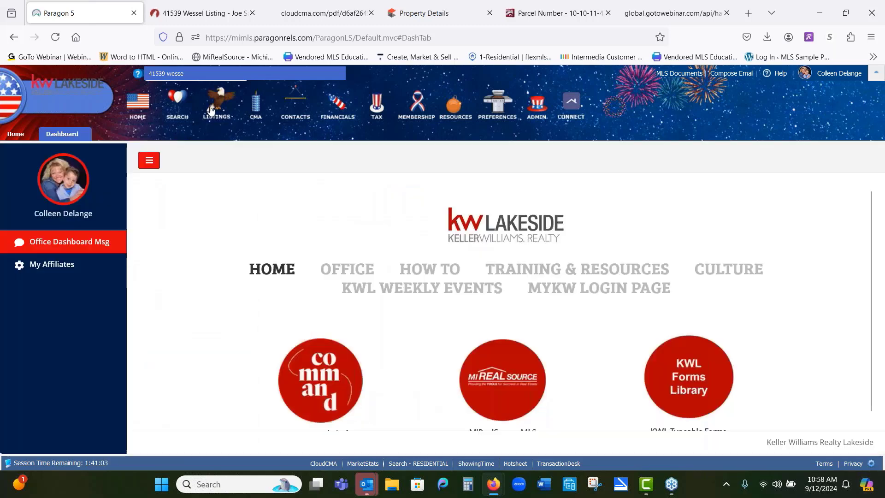
{"action": "mouse_move", "coordinate": [212, 109]}
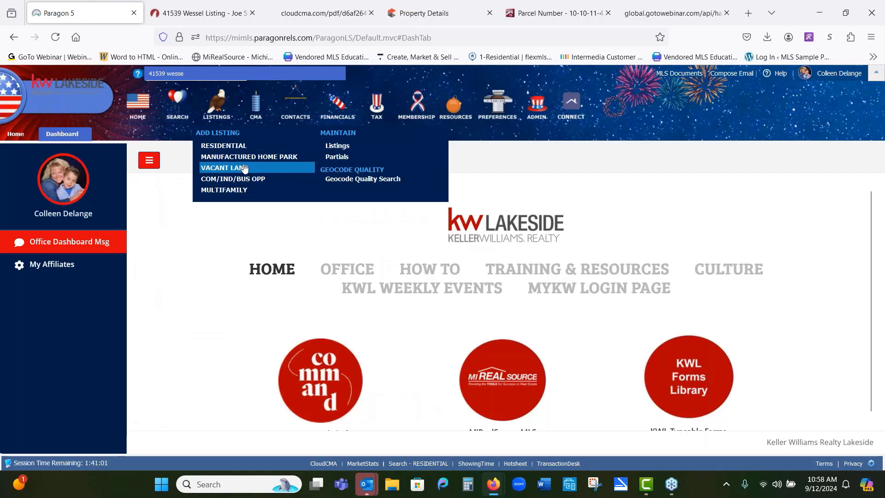
{"action": "left_click", "coordinate": [337, 157]}
{"action": "left_click", "coordinate": [511, 195]}
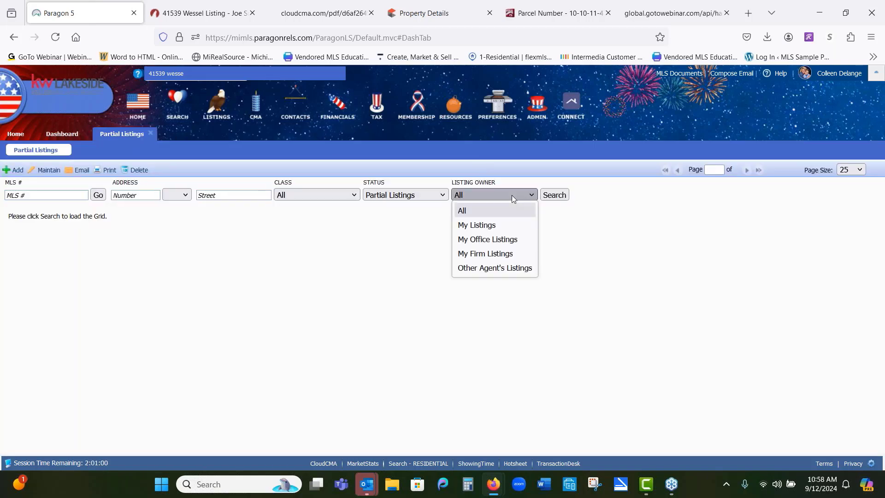
{"action": "left_click", "coordinate": [507, 239]}
{"action": "left_click", "coordinate": [559, 197]}
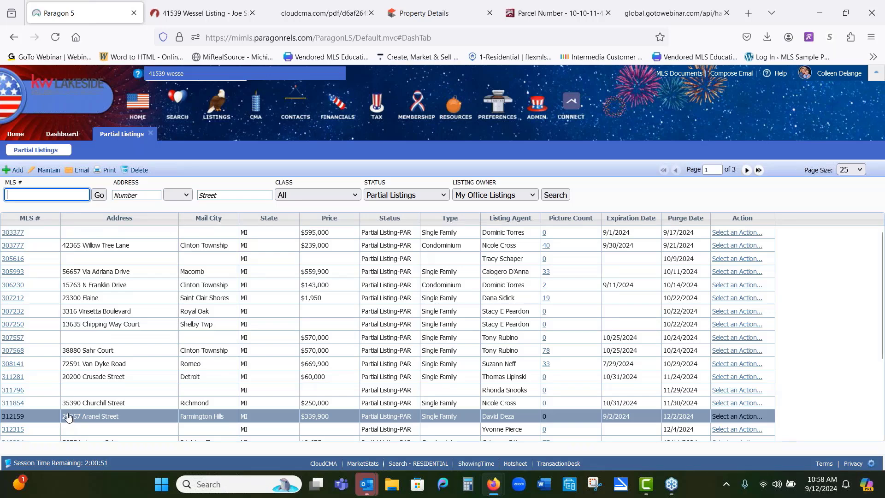
{"action": "left_click", "coordinate": [13, 245]}
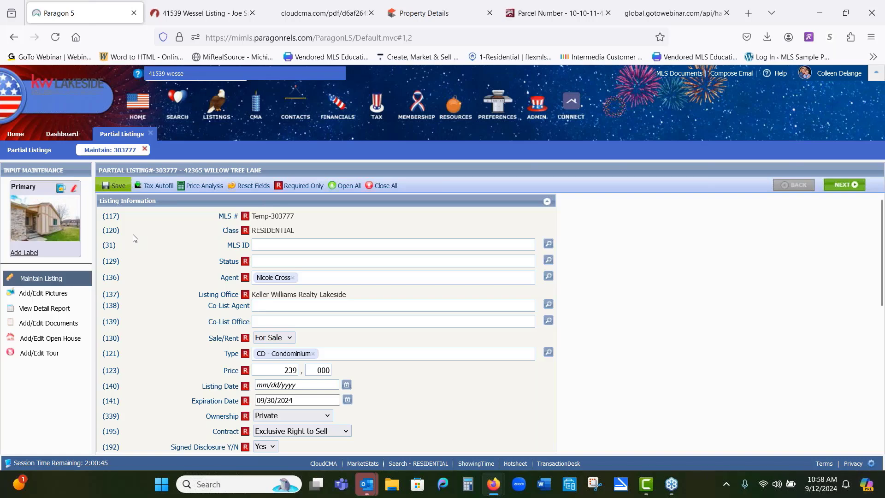
{"action": "left_click", "coordinate": [153, 134]}
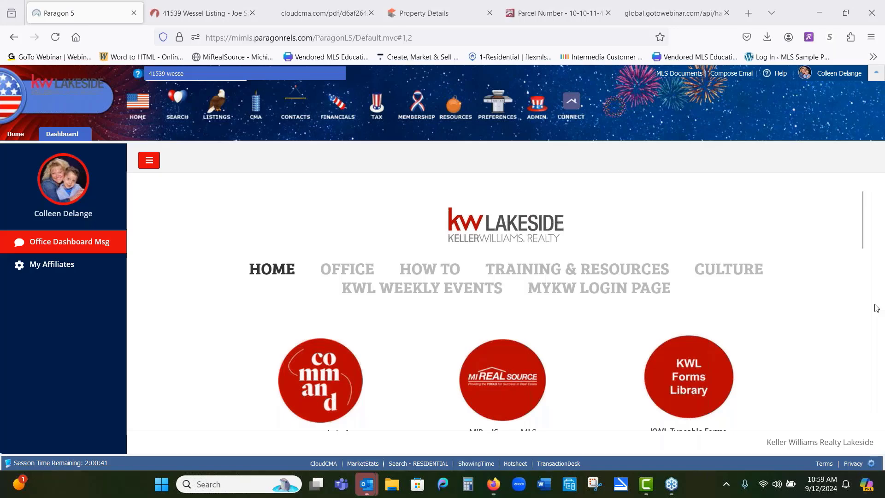
Step: Return to the TransactionDesk data sheet and scroll through its property, tax, financial and room fields
{"action": "key", "text": "ctrl+Tab"}
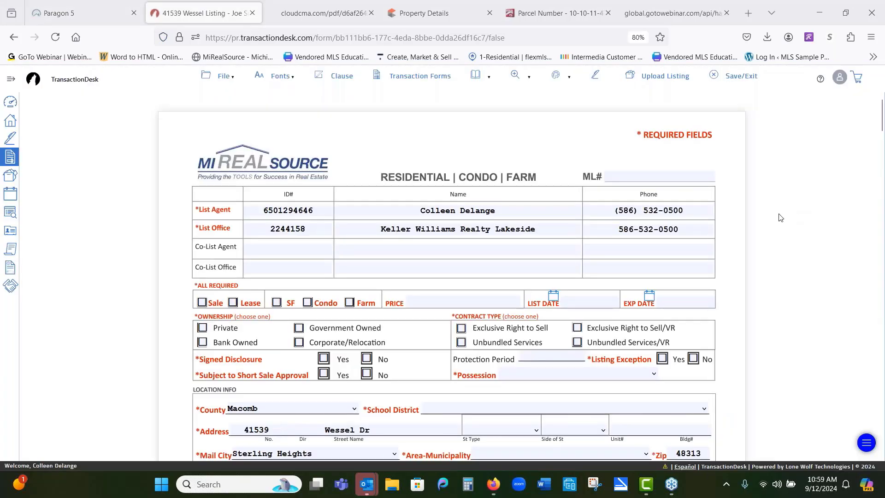
{"action": "scroll", "coordinate": [780, 217], "scroll_direction": "down", "scroll_amount": 5}
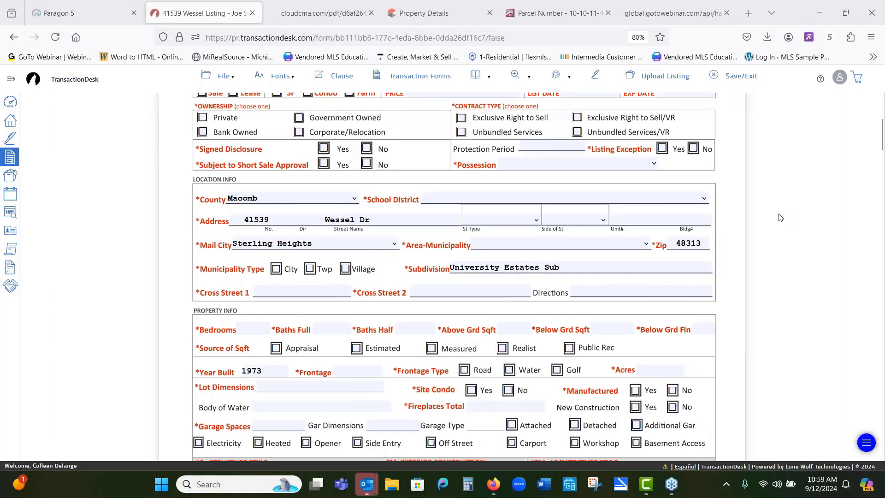
{"action": "scroll", "coordinate": [780, 217], "scroll_direction": "down", "scroll_amount": 5}
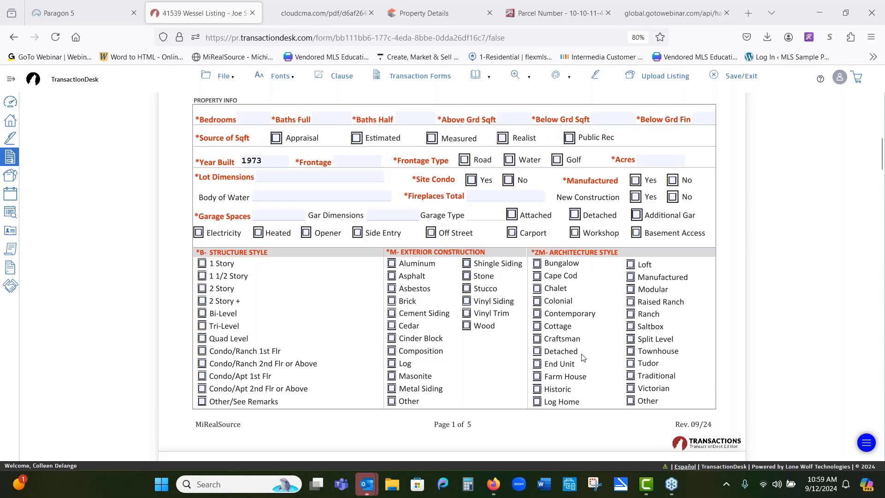
{"action": "scroll", "coordinate": [582, 357], "scroll_direction": "down", "scroll_amount": 12}
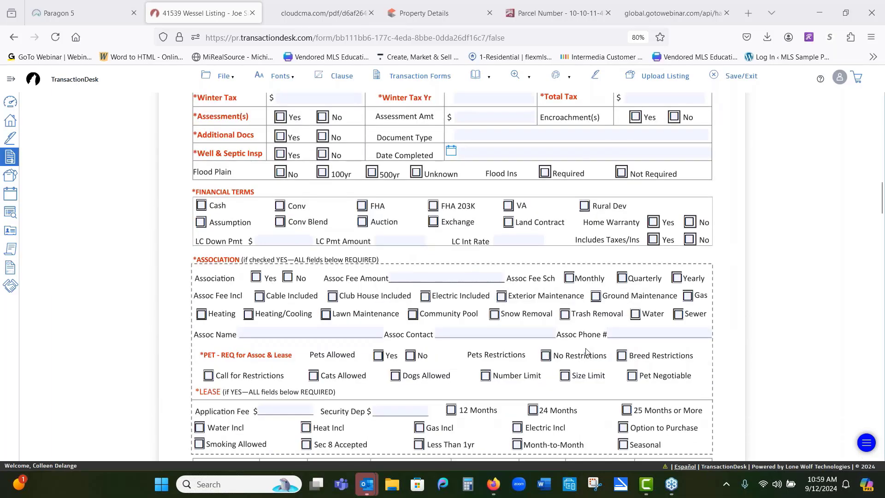
{"action": "scroll", "coordinate": [586, 351], "scroll_direction": "down", "scroll_amount": 2}
{"action": "scroll", "coordinate": [620, 349], "scroll_direction": "down", "scroll_amount": 1}
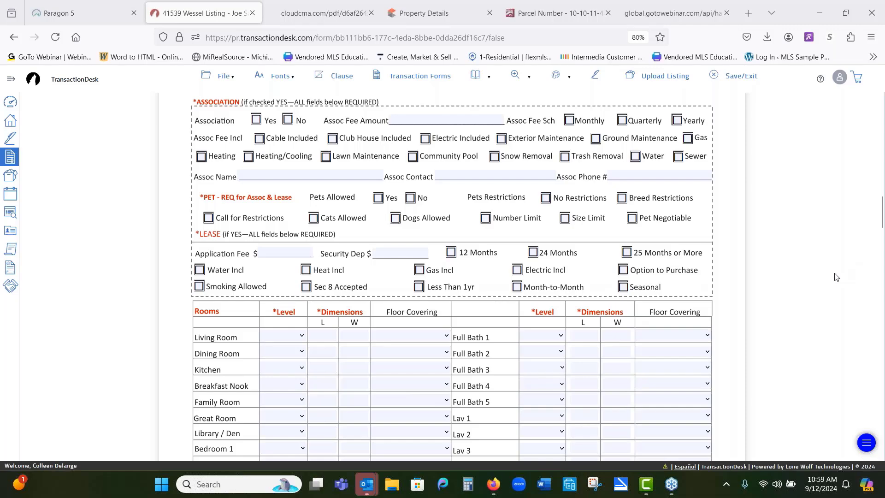
{"action": "scroll", "coordinate": [837, 277], "scroll_direction": "up", "scroll_amount": 3}
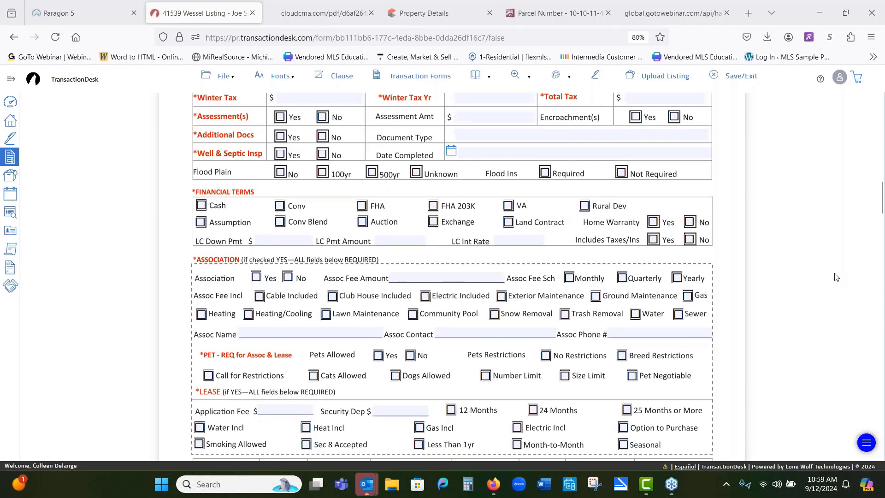
{"action": "scroll", "coordinate": [835, 263], "scroll_direction": "down", "scroll_amount": 4}
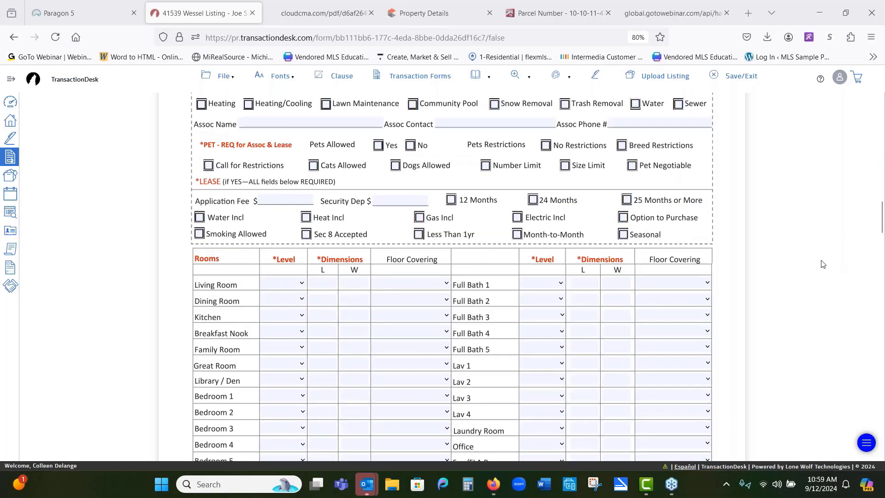
{"action": "scroll", "coordinate": [824, 264], "scroll_direction": "up", "scroll_amount": 6}
{"action": "scroll", "coordinate": [832, 259], "scroll_direction": "up", "scroll_amount": 10}
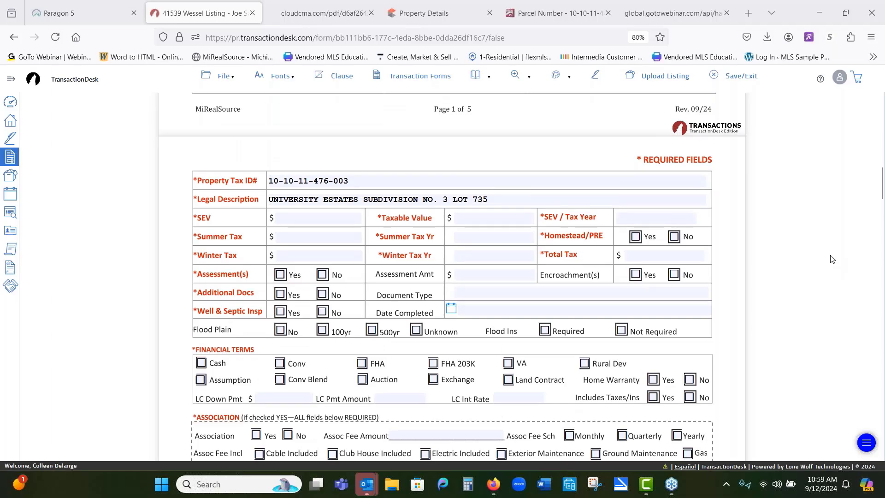
{"action": "scroll", "coordinate": [825, 258], "scroll_direction": "up", "scroll_amount": 7}
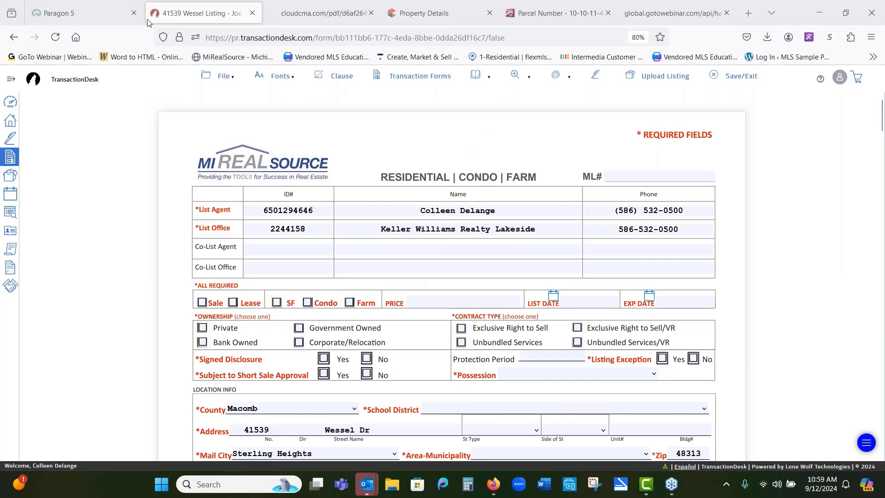
Step: In Paragon, open listing maintenance and start adding a new Residential listing
{"action": "left_click", "coordinate": [91, 18]}
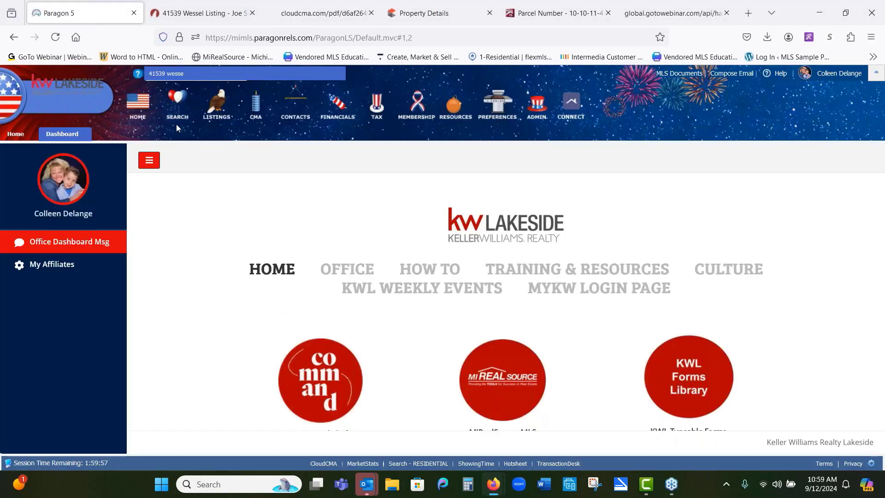
{"action": "mouse_move", "coordinate": [216, 106]}
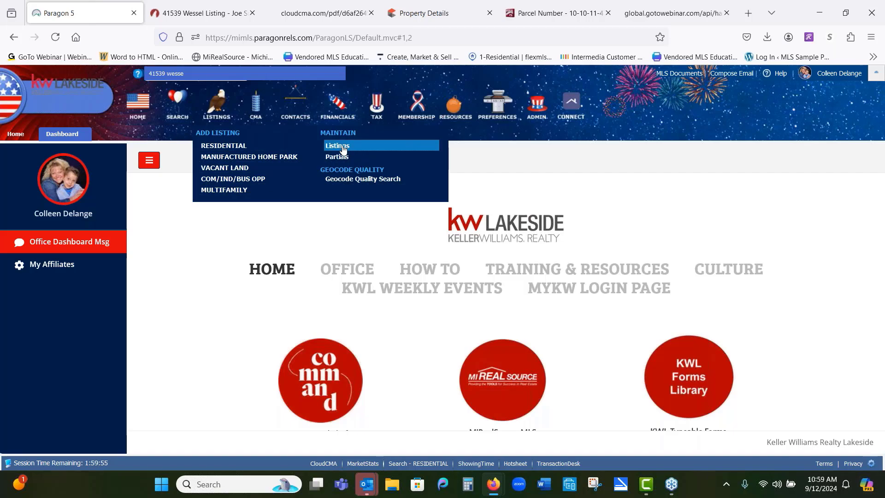
{"action": "left_click", "coordinate": [342, 146]}
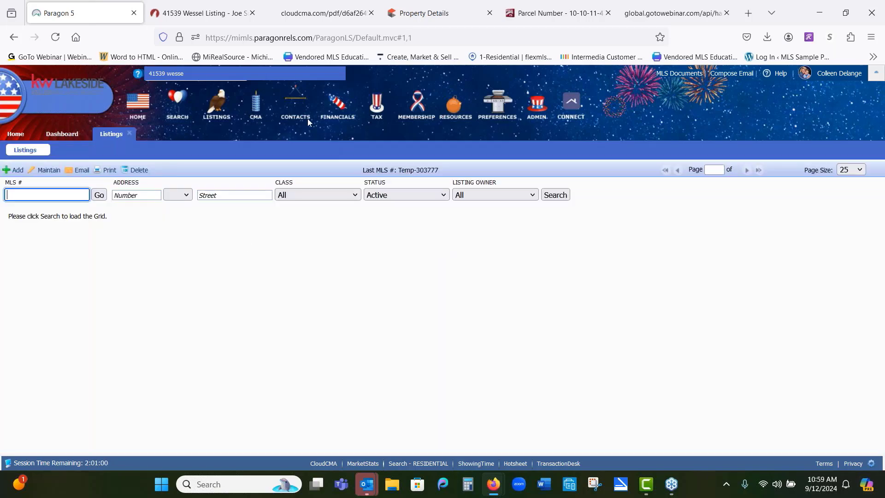
{"action": "mouse_move", "coordinate": [216, 108]}
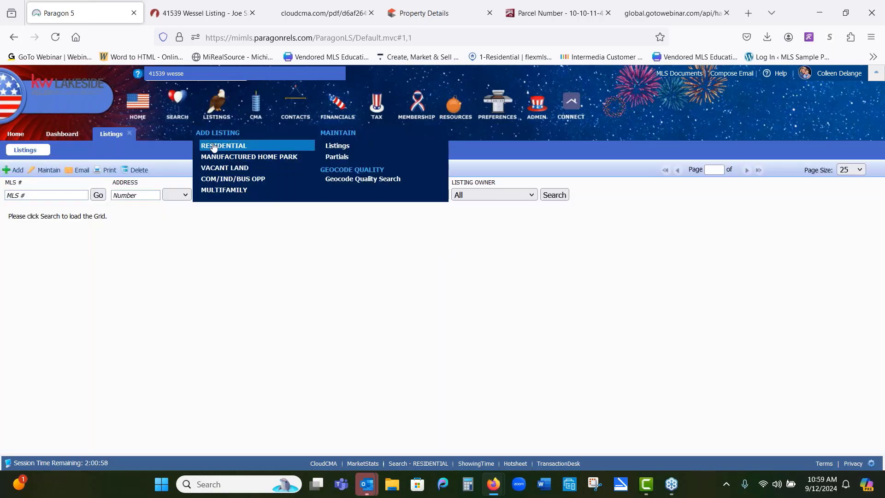
{"action": "left_click", "coordinate": [213, 147]}
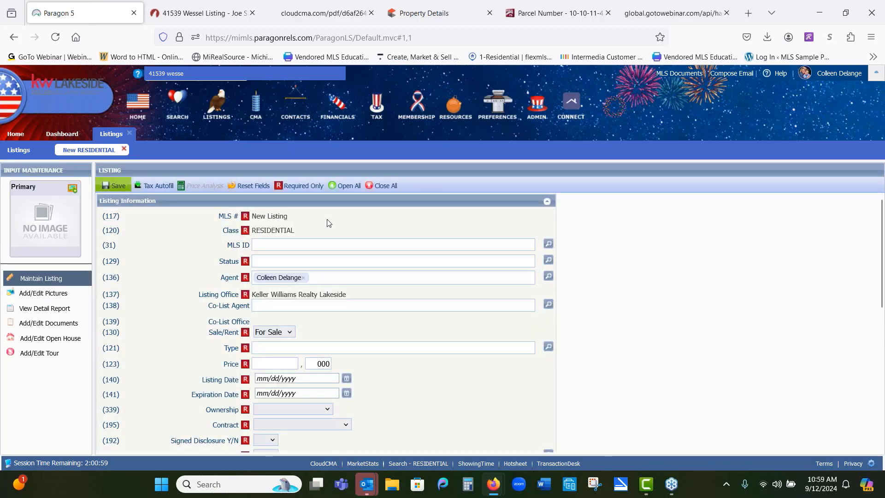
Step: Expand the Location / Prop Information section of the new listing and scroll through its fields
{"action": "scroll", "coordinate": [332, 221], "scroll_direction": "down", "scroll_amount": 5}
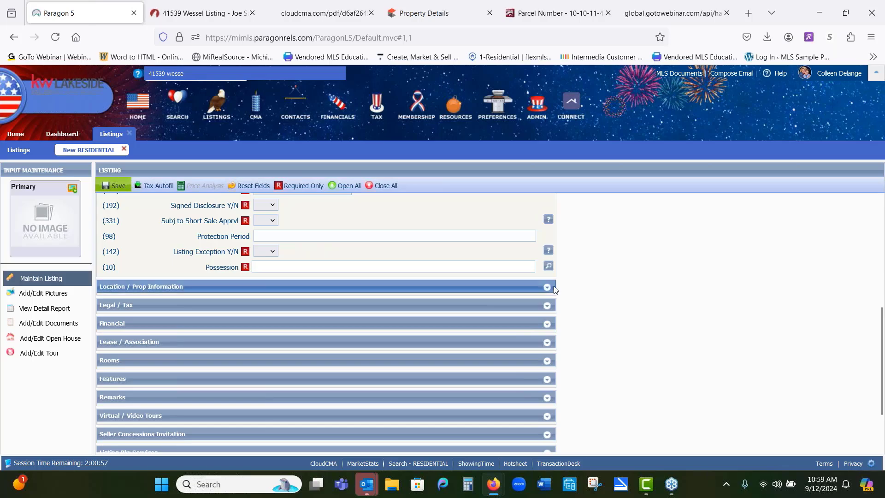
{"action": "left_click", "coordinate": [547, 287]}
{"action": "scroll", "coordinate": [576, 307], "scroll_direction": "down", "scroll_amount": 3}
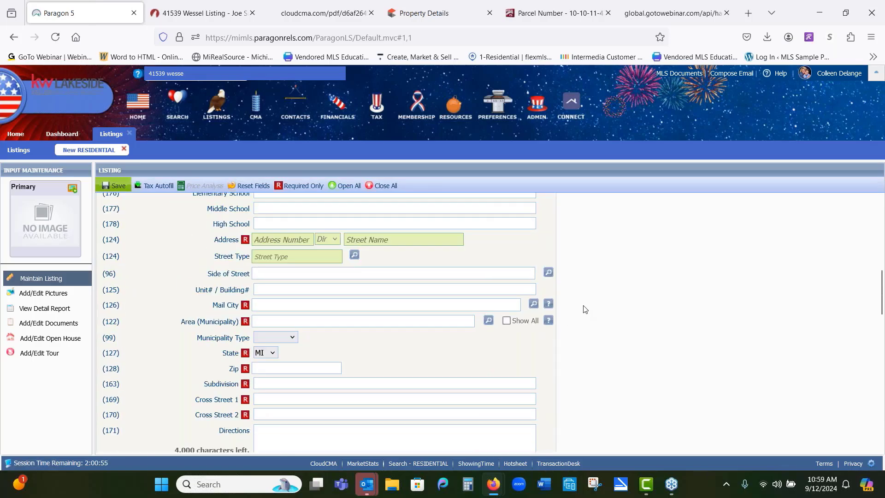
{"action": "scroll", "coordinate": [583, 308], "scroll_direction": "down", "scroll_amount": 4}
{"action": "scroll", "coordinate": [584, 309], "scroll_direction": "down", "scroll_amount": 2}
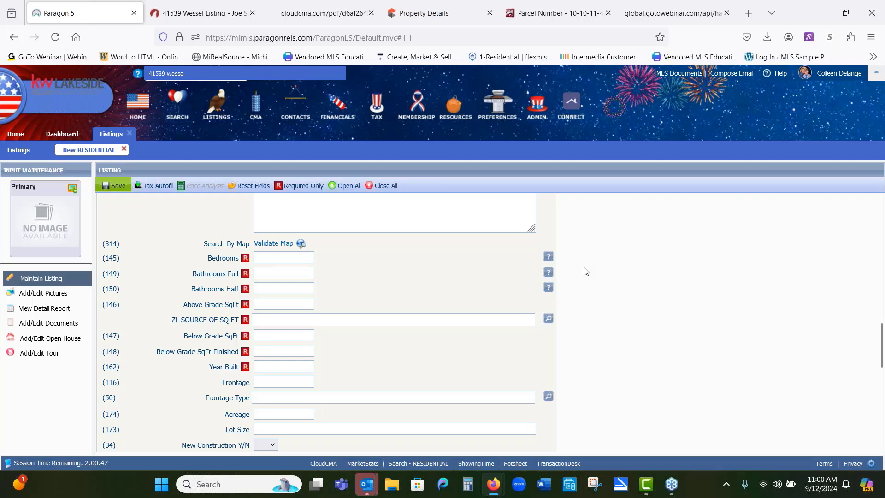
Step: Open the documents section of the new Residential listing
{"action": "scroll", "coordinate": [584, 270], "scroll_direction": "up", "scroll_amount": 4}
{"action": "scroll", "coordinate": [584, 271], "scroll_direction": "up", "scroll_amount": 10}
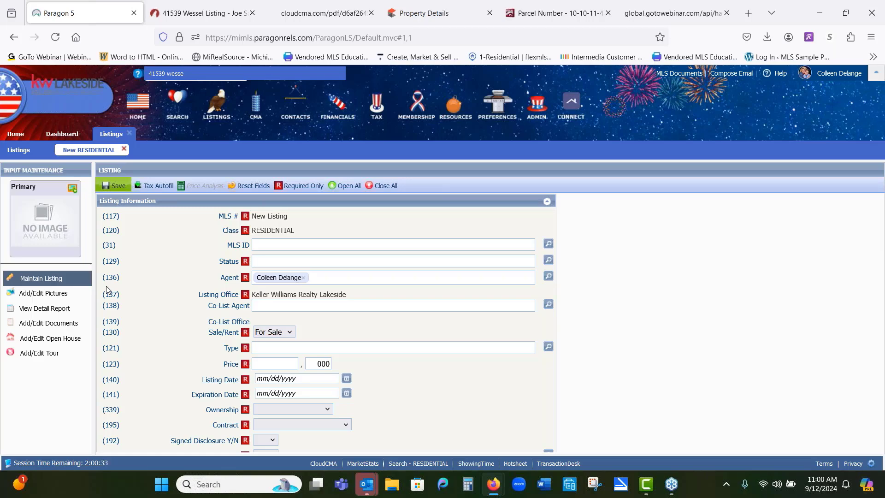
{"action": "left_click", "coordinate": [32, 323]}
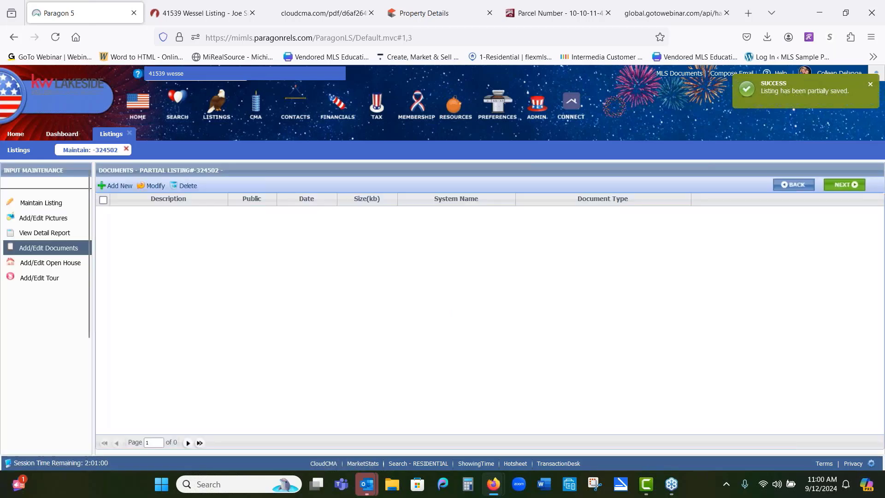
Step: Upload the Photo Labels and Descriptions 09 02 14(2) PDF as a PubDoc-Public Document described SD Statement
{"action": "left_click", "coordinate": [119, 189]}
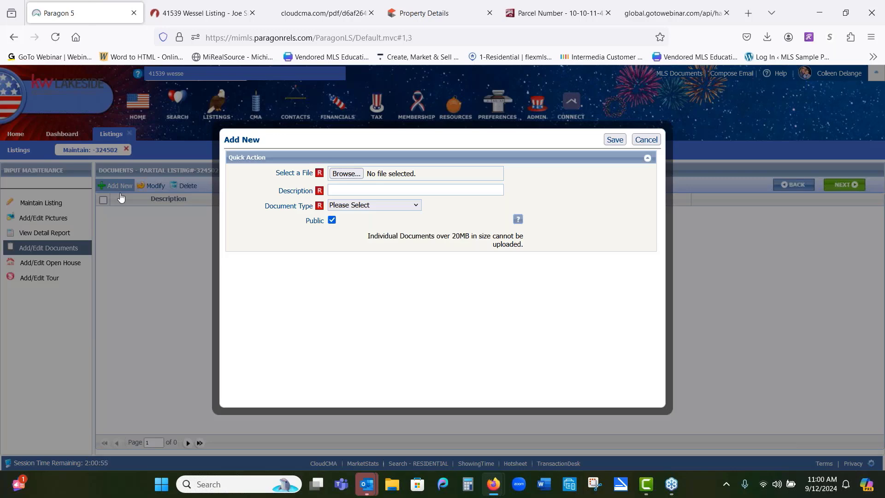
{"action": "left_click", "coordinate": [339, 173]}
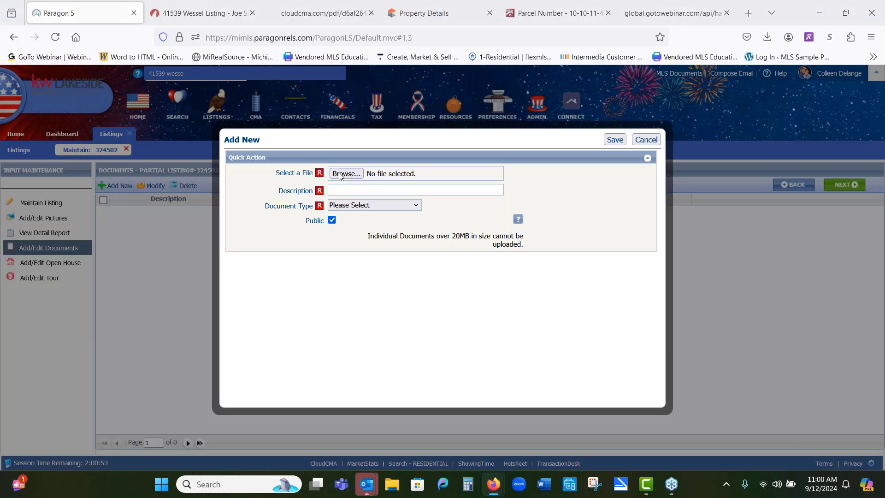
{"action": "double_click", "coordinate": [205, 141]}
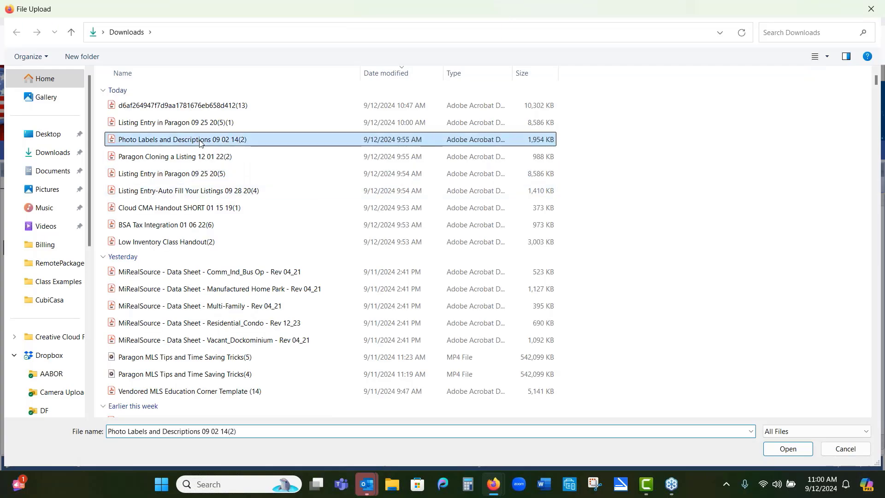
{"action": "left_click", "coordinate": [376, 188]}
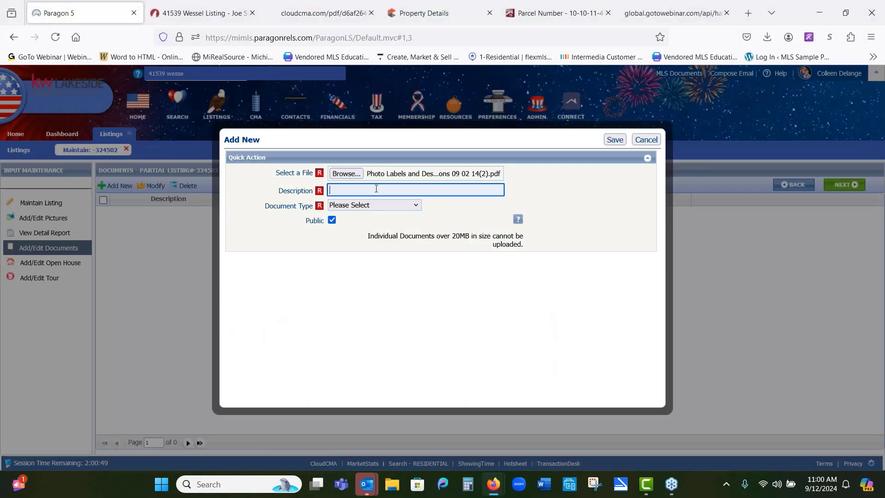
{"action": "type", "text": "SD Statement"}
{"action": "left_click", "coordinate": [416, 206]}
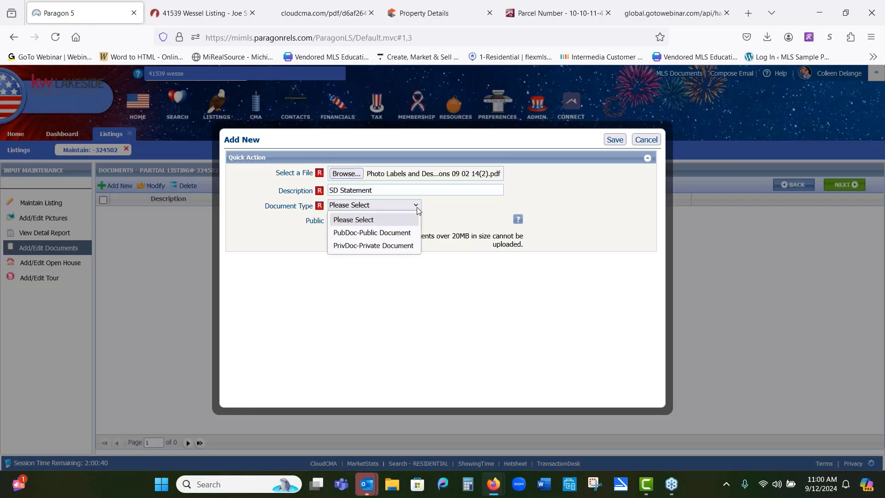
{"action": "left_click", "coordinate": [414, 233]}
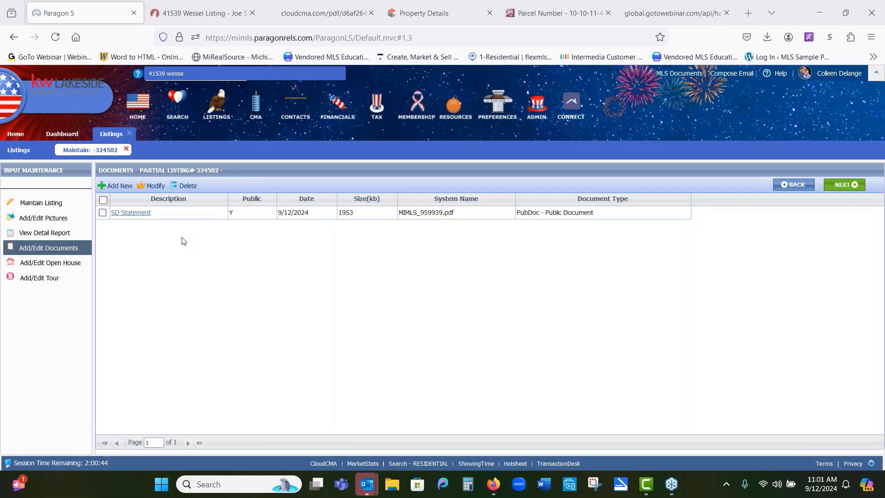
Step: Delete the SD Statement document from the listing's documents
{"action": "left_click", "coordinate": [102, 212]}
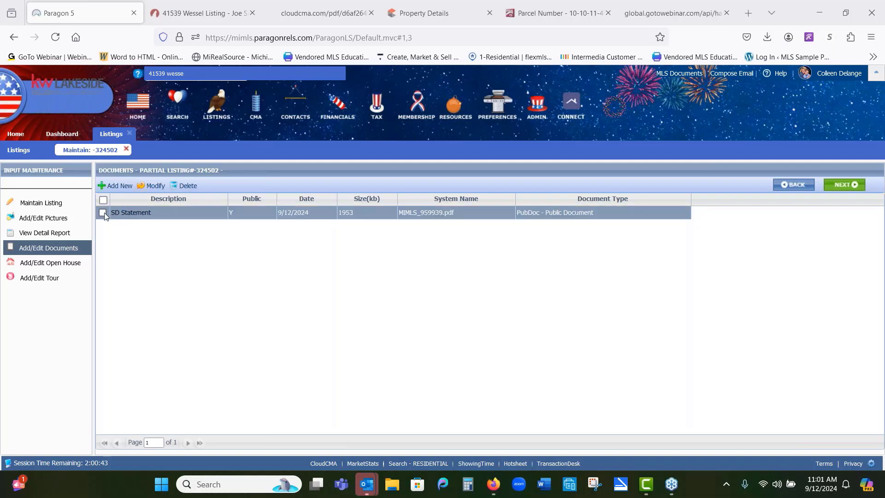
{"action": "left_click", "coordinate": [184, 185]}
{"action": "left_click", "coordinate": [542, 335]}
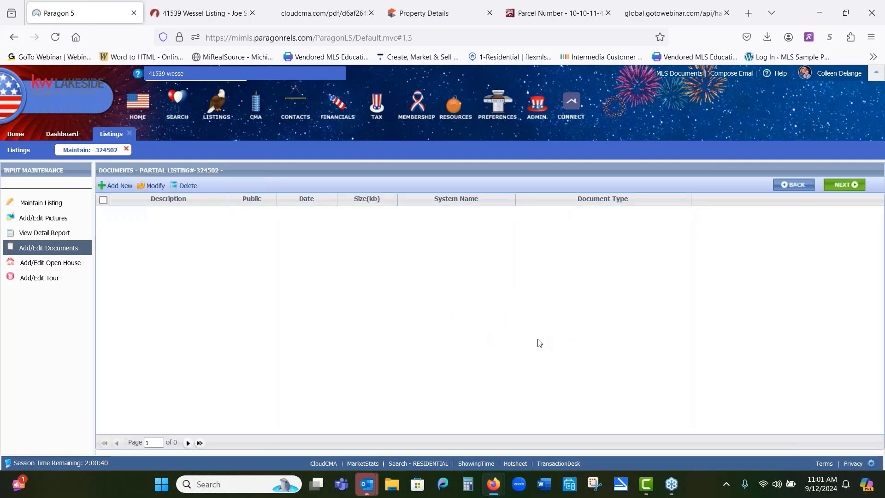
Step: Close the Listings tab and return to the Paragon home page
{"action": "left_click", "coordinate": [132, 134]}
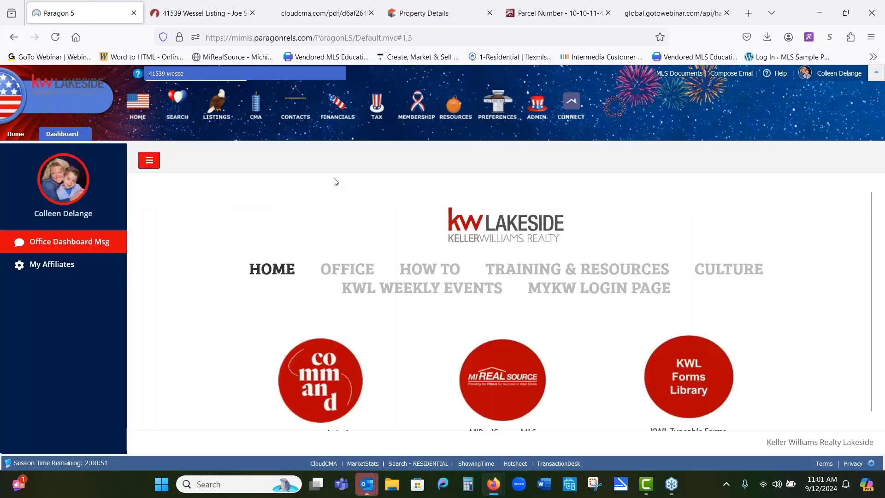
{"action": "left_click", "coordinate": [21, 134]}
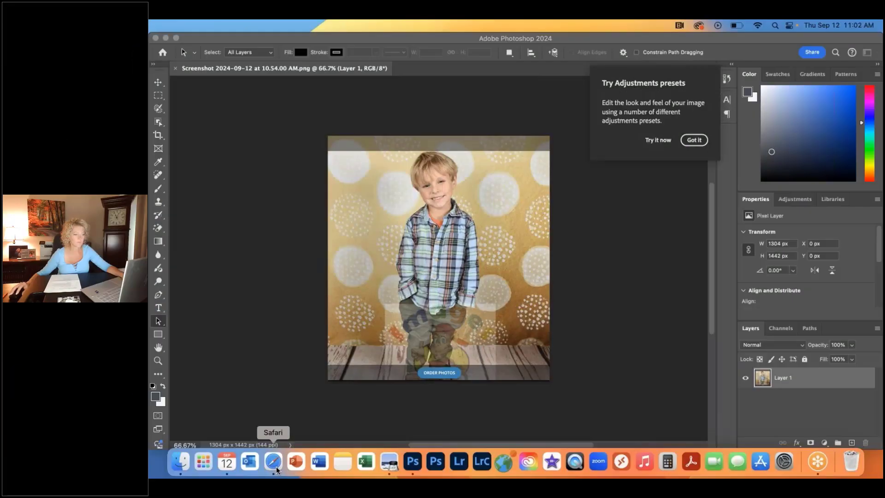
{"action": "left_click", "coordinate": [273, 461]}
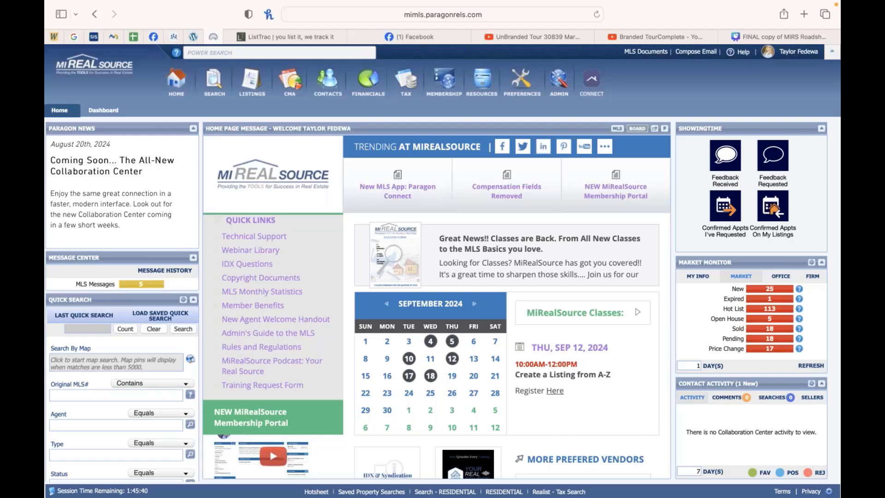
Step: Open the Listings menu to add a new listing
{"action": "mouse_move", "coordinate": [254, 84]}
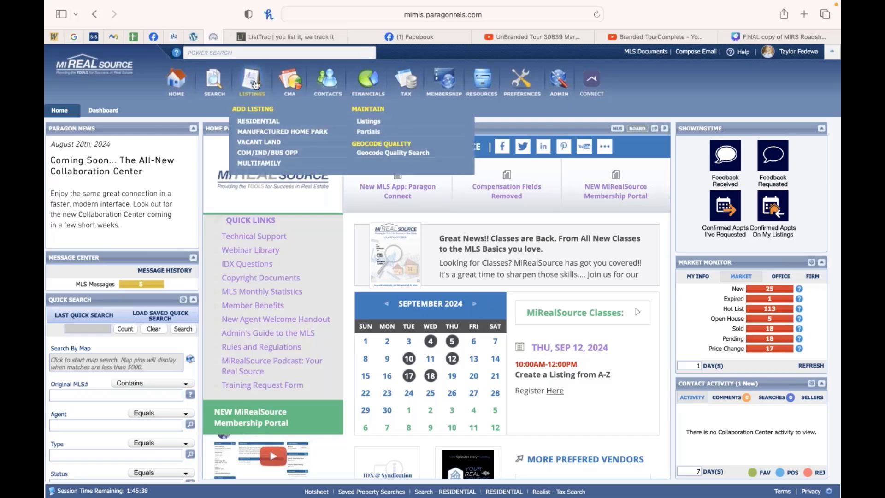
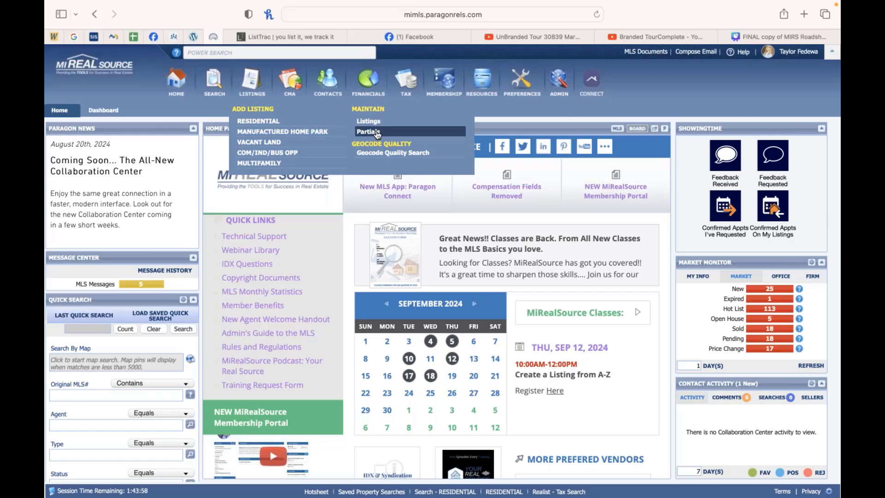
Step: Open the partial listings and search for the partial listings owned by you
{"action": "left_click", "coordinate": [376, 134]}
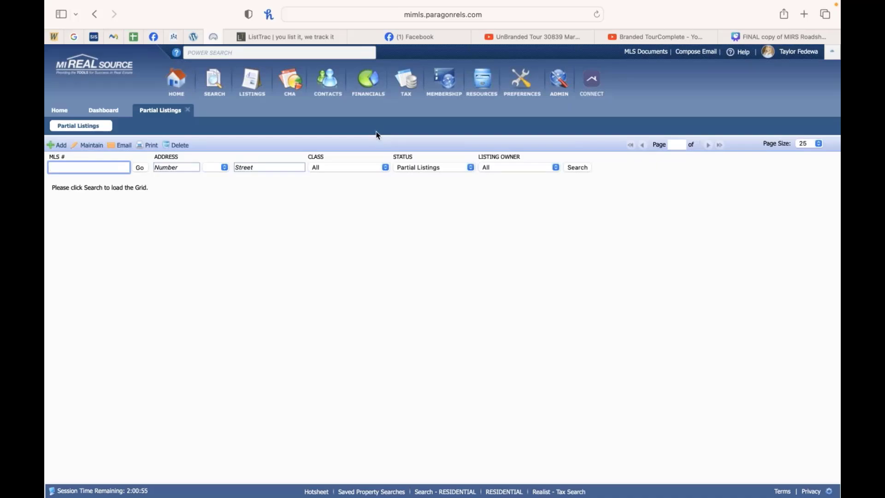
{"action": "left_click", "coordinate": [470, 167]}
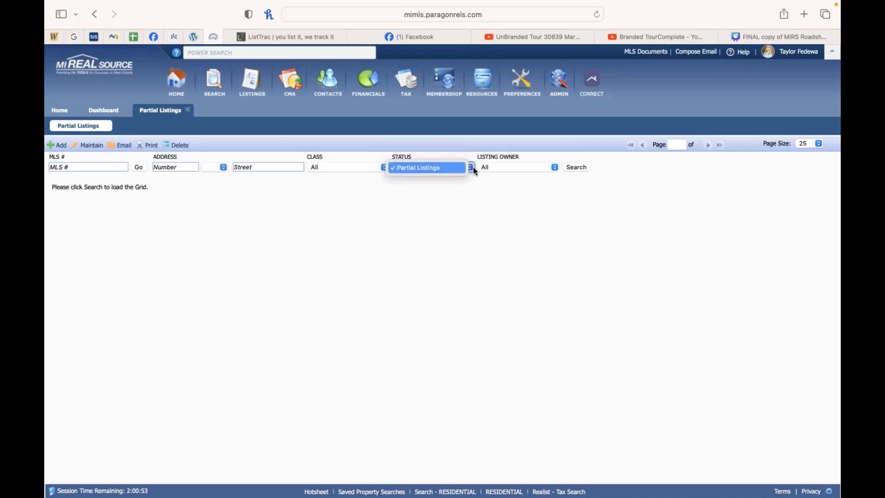
{"action": "left_click", "coordinate": [482, 168]}
{"action": "left_click", "coordinate": [489, 178]}
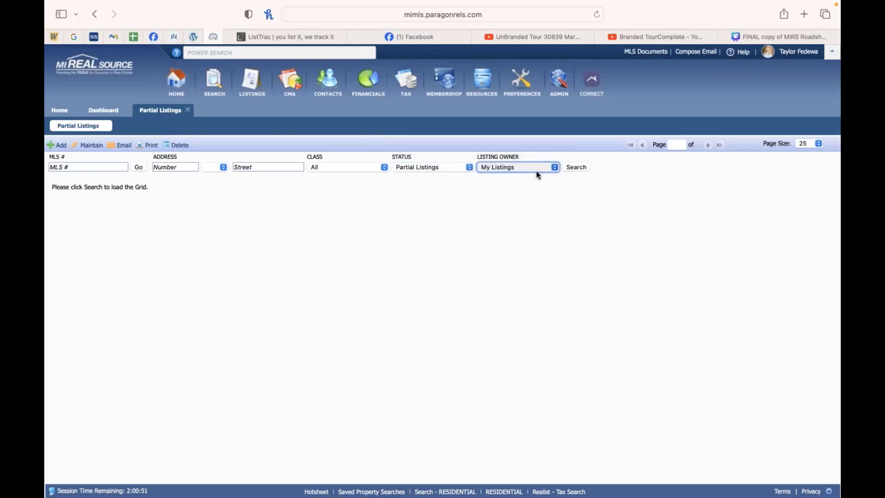
{"action": "left_click", "coordinate": [575, 168]}
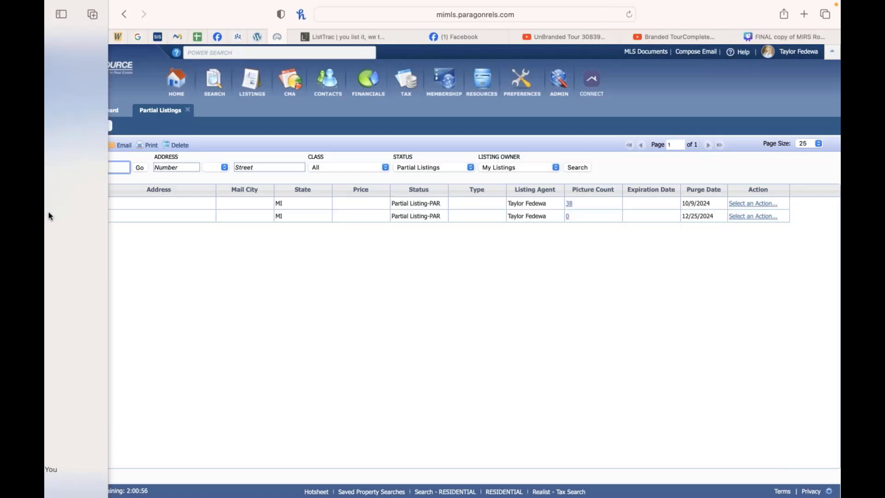
Step: Open the first partial listing and look through its pictures before returning to the listing form
{"action": "left_click", "coordinate": [70, 203]}
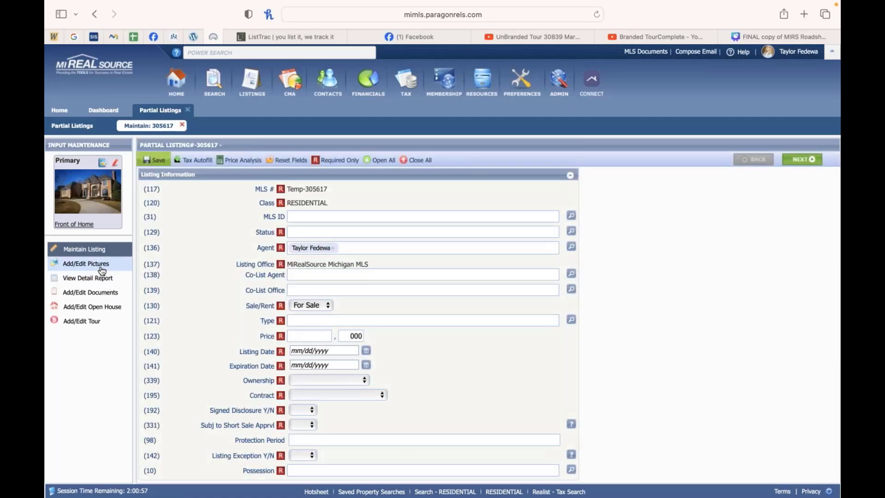
{"action": "left_click", "coordinate": [87, 264]}
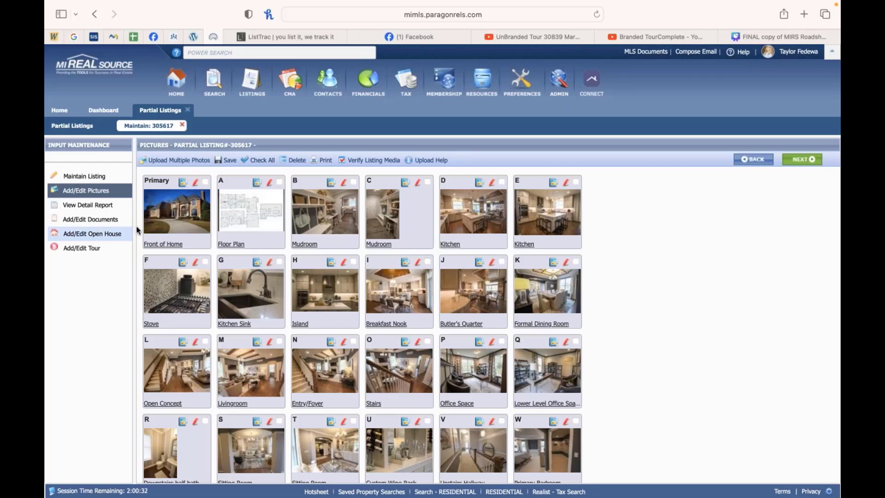
{"action": "left_click", "coordinate": [113, 183]}
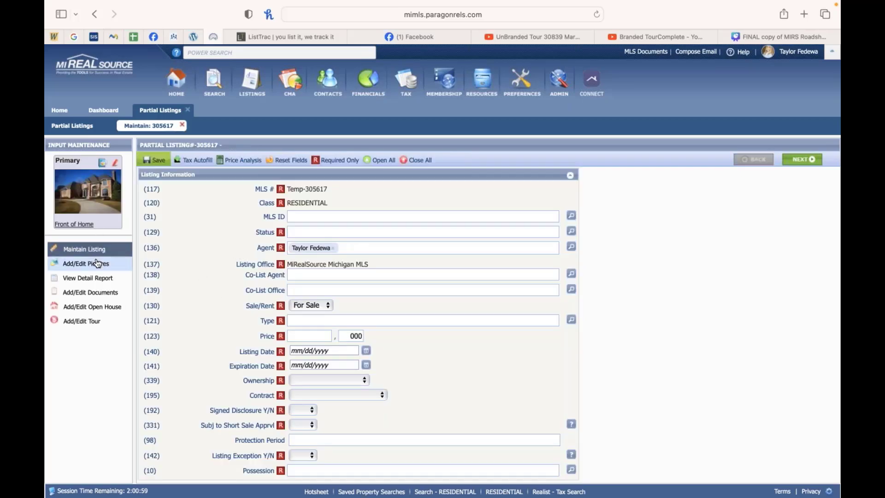
Step: Look through the listing form's sections and expand the Virtual / Video Tours section
{"action": "scroll", "coordinate": [328, 225], "scroll_direction": "down", "scroll_amount": 3}
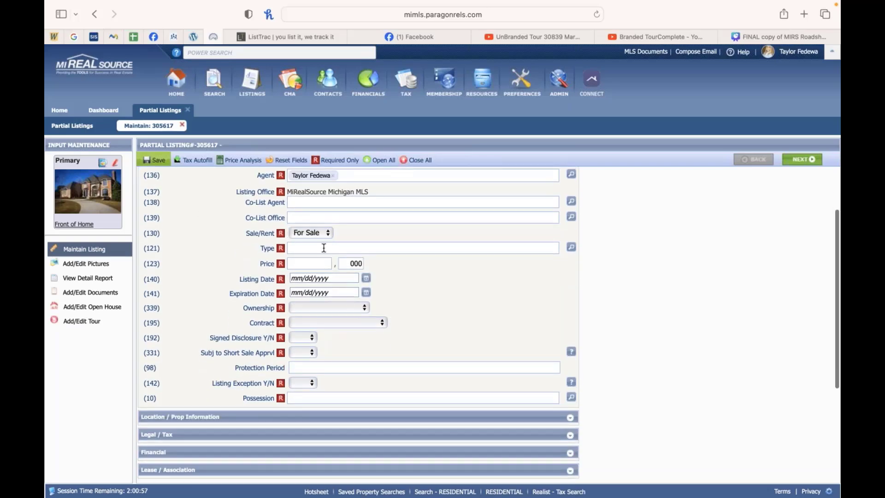
{"action": "key", "text": "Tab"}
{"action": "key", "text": "Tab"}
{"action": "key", "text": "Tab"}
{"action": "key", "text": "Tab"}
{"action": "key", "text": "Tab"}
{"action": "key", "text": "Tab"}
{"action": "key", "text": "Tab"}
{"action": "key", "text": "Tab"}
{"action": "key", "text": "Tab"}
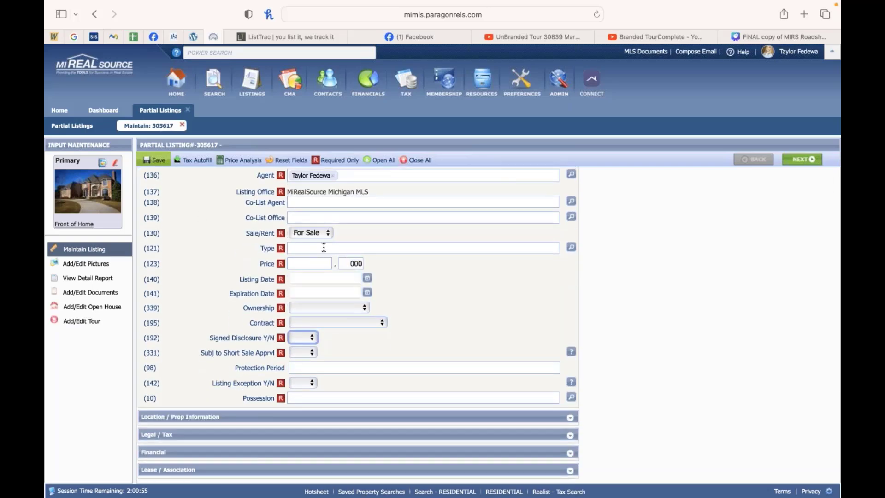
{"action": "key", "text": "Tab"}
{"action": "key", "text": "Tab"}
{"action": "key", "text": "Tab"}
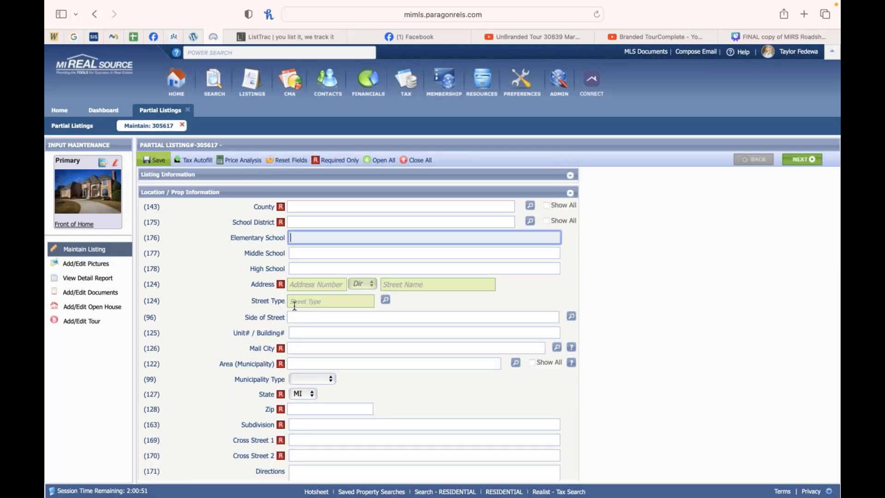
{"action": "scroll", "coordinate": [294, 306], "scroll_direction": "down", "scroll_amount": 5}
{"action": "scroll", "coordinate": [295, 306], "scroll_direction": "down", "scroll_amount": 20}
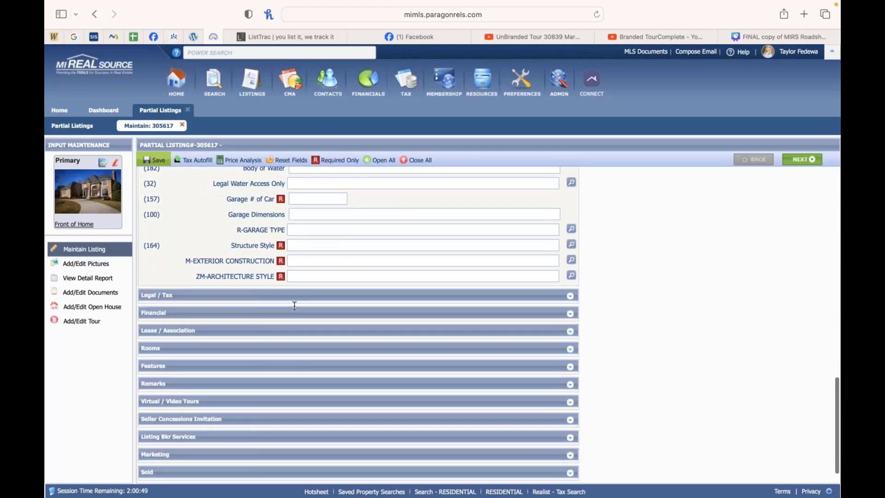
{"action": "scroll", "coordinate": [603, 217], "scroll_direction": "up", "scroll_amount": 20}
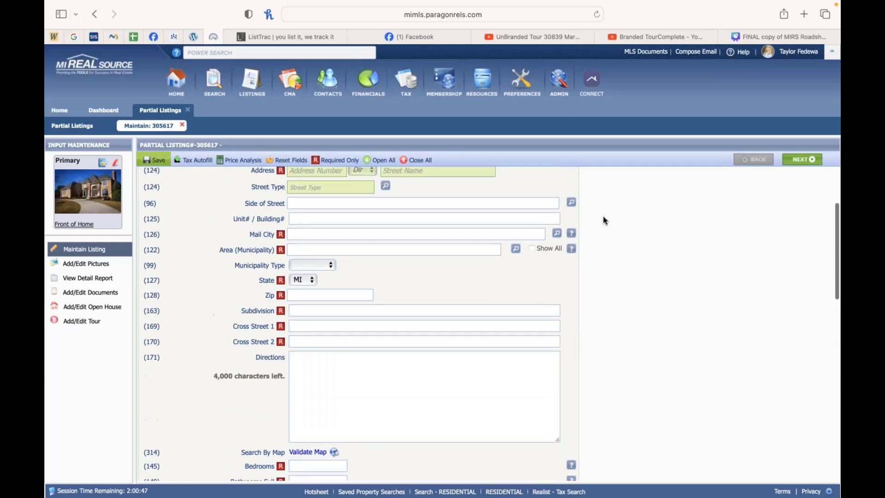
{"action": "left_click", "coordinate": [569, 194]}
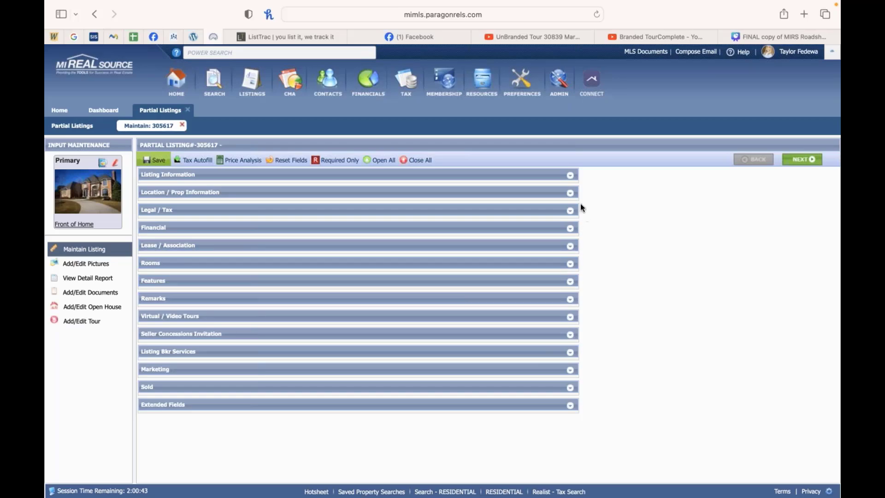
{"action": "left_click", "coordinate": [570, 176]}
{"action": "left_click", "coordinate": [569, 175]}
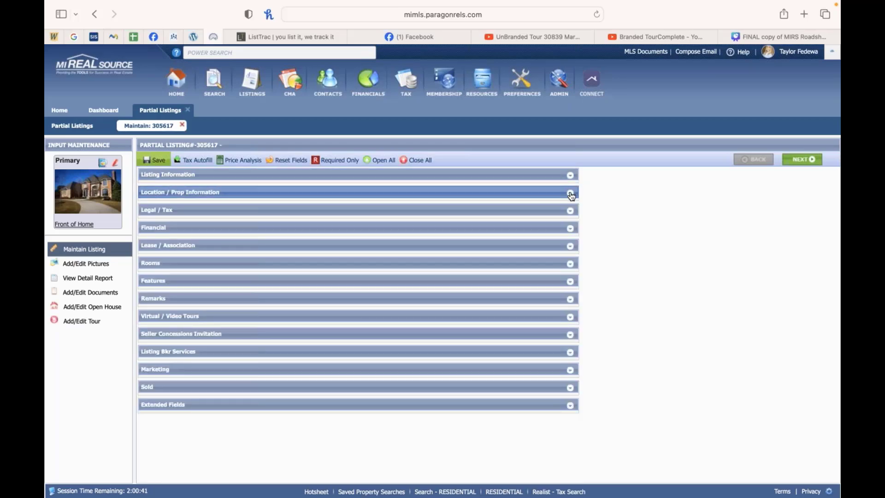
{"action": "left_click", "coordinate": [571, 193]}
{"action": "left_click", "coordinate": [570, 194]}
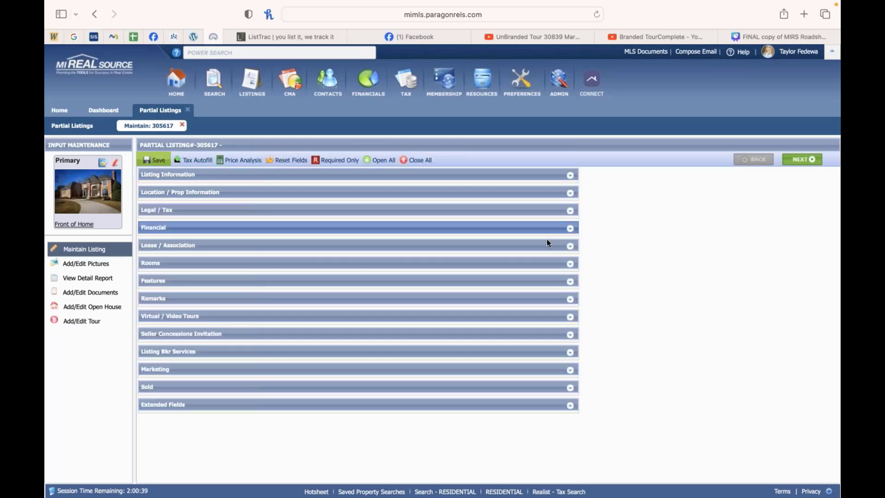
{"action": "left_click", "coordinate": [570, 317]}
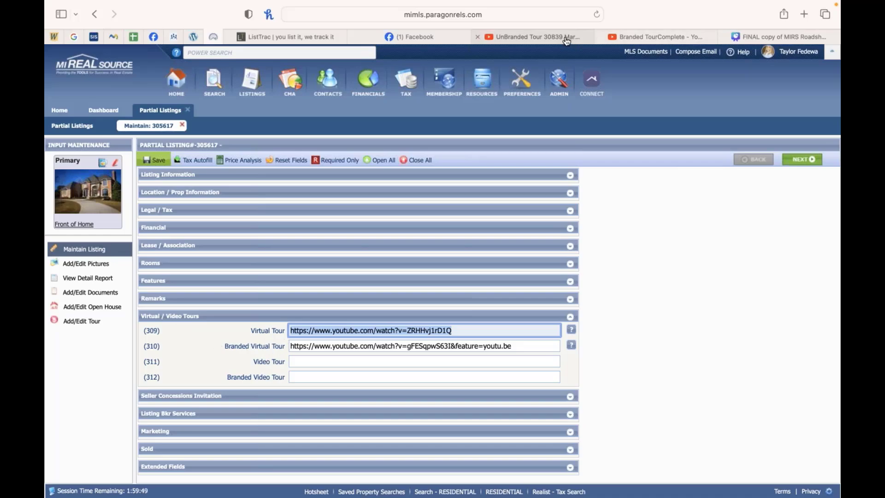
{"action": "mouse_move", "coordinate": [566, 41]}
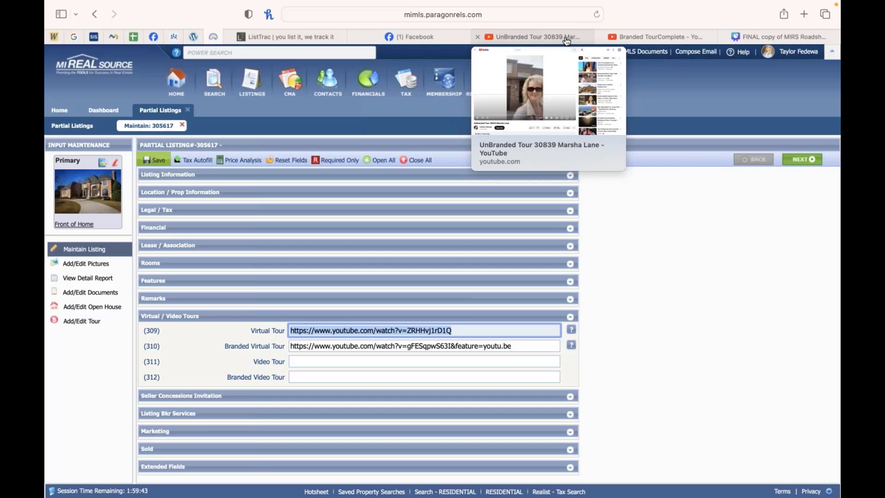
{"action": "left_click", "coordinate": [567, 41]}
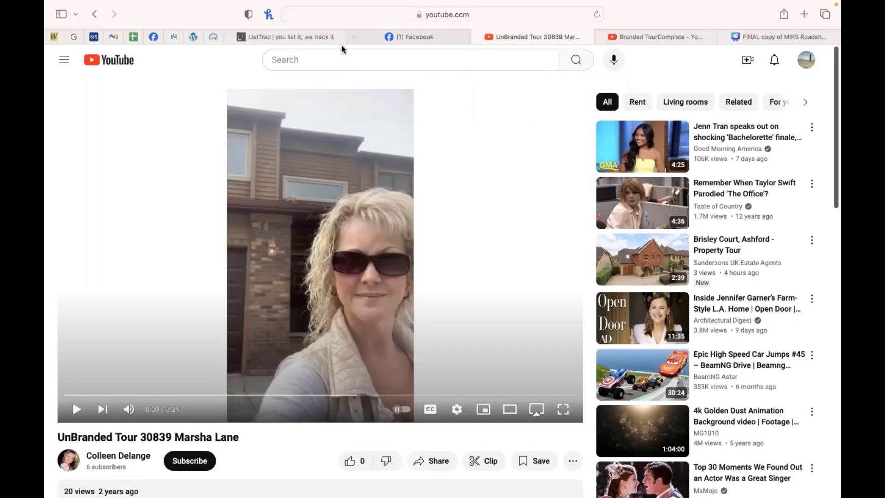
{"action": "left_click", "coordinate": [215, 34]}
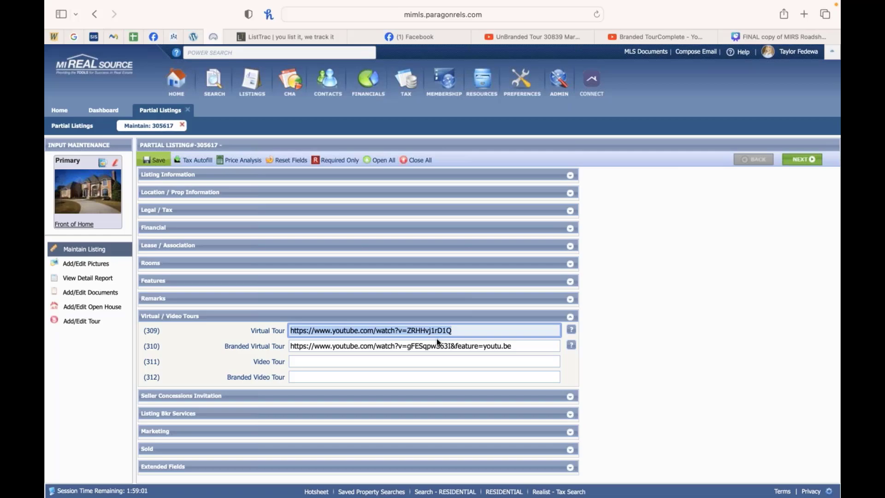
{"action": "left_click", "coordinate": [461, 329]}
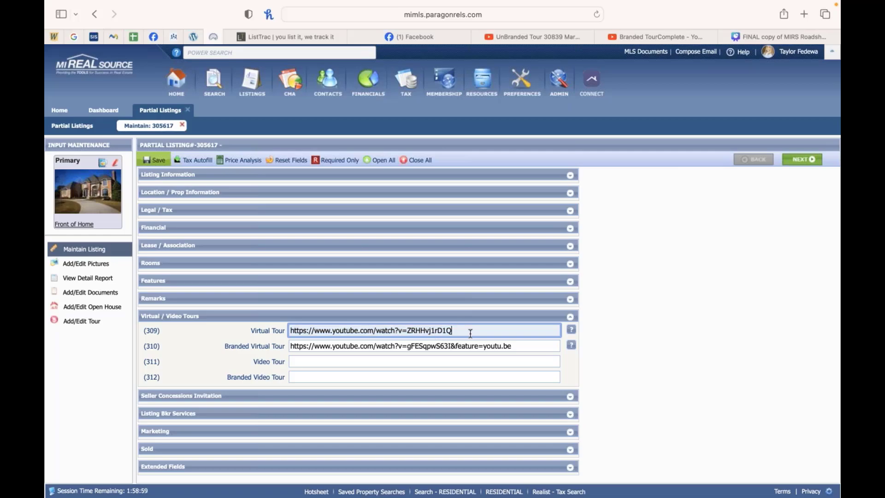
{"action": "left_click", "coordinate": [531, 348]}
{"action": "left_click", "coordinate": [511, 366]}
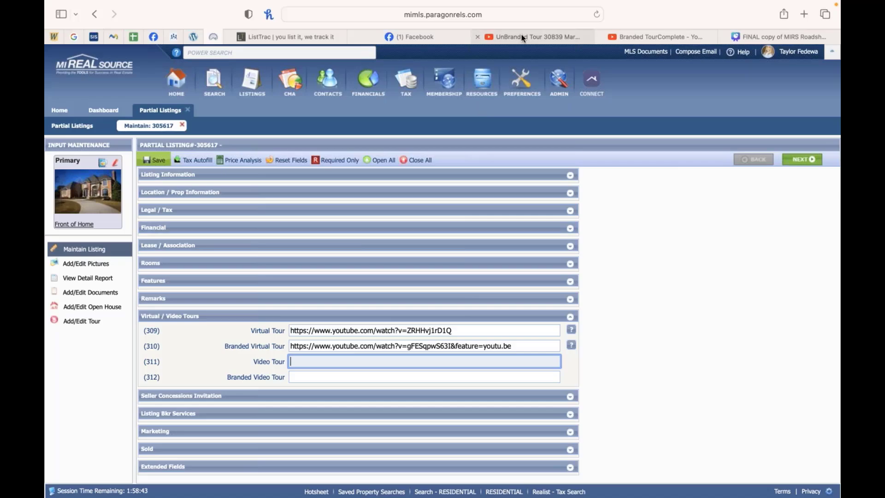
Step: Open the share link of the UnBranded Tour video and close it again
{"action": "mouse_move", "coordinate": [521, 34]}
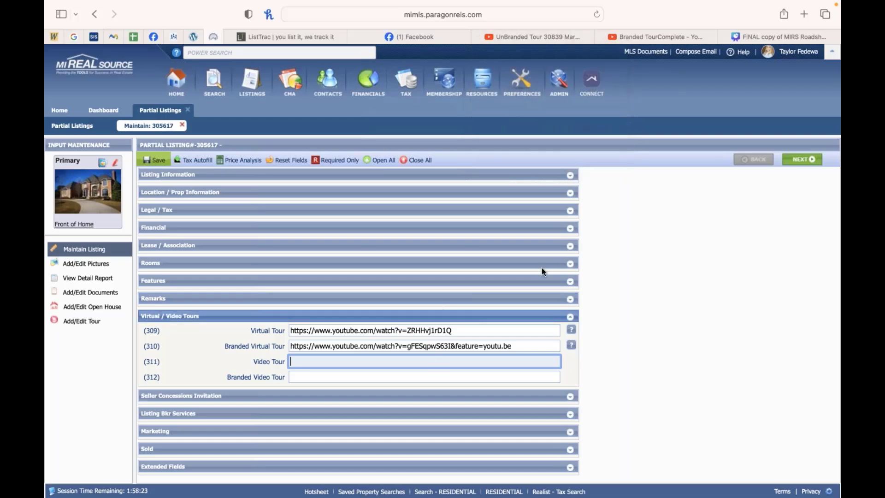
{"action": "left_click", "coordinate": [552, 36]}
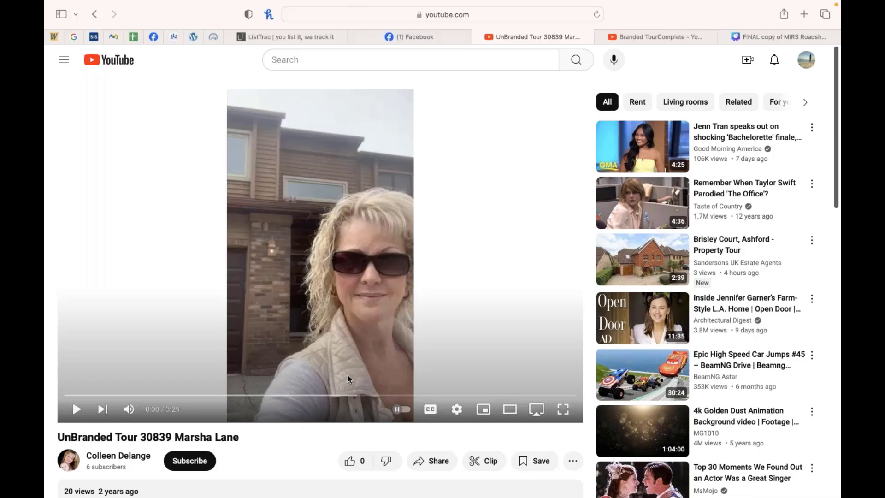
{"action": "left_click", "coordinate": [436, 461]}
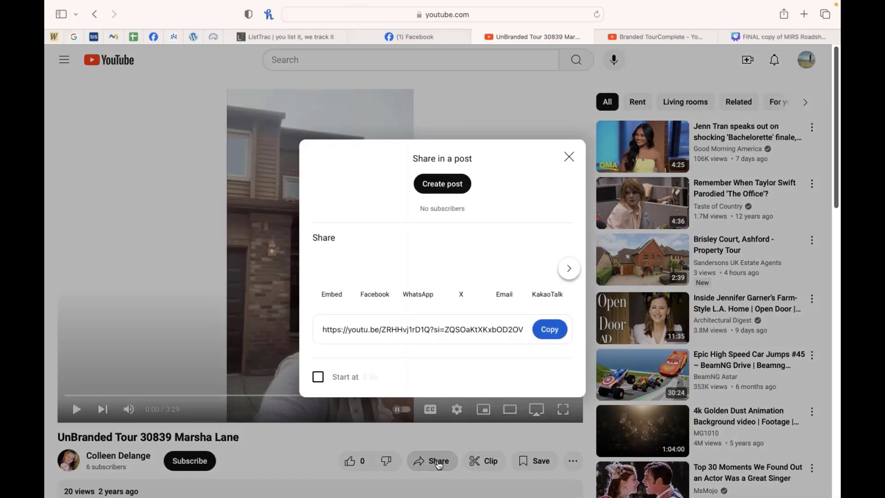
{"action": "left_click", "coordinate": [568, 160]}
{"action": "left_click", "coordinate": [209, 37]}
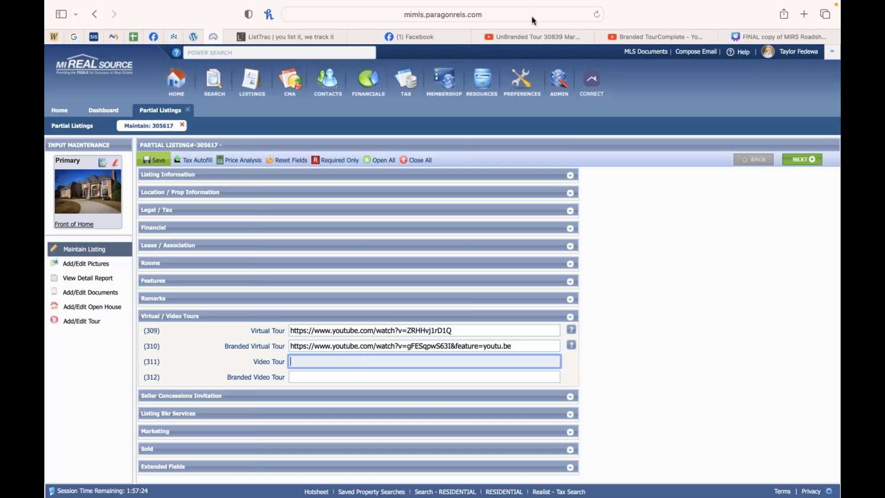
{"action": "left_click", "coordinate": [539, 37]}
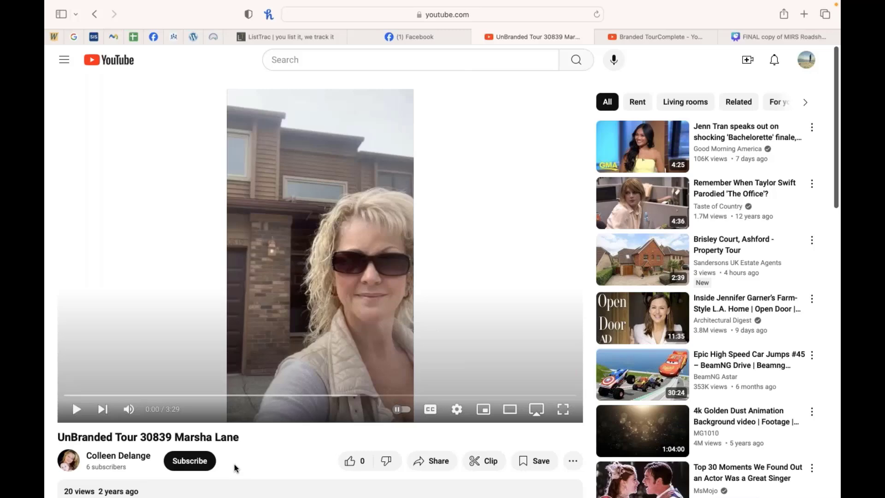
{"action": "left_click", "coordinate": [77, 410]}
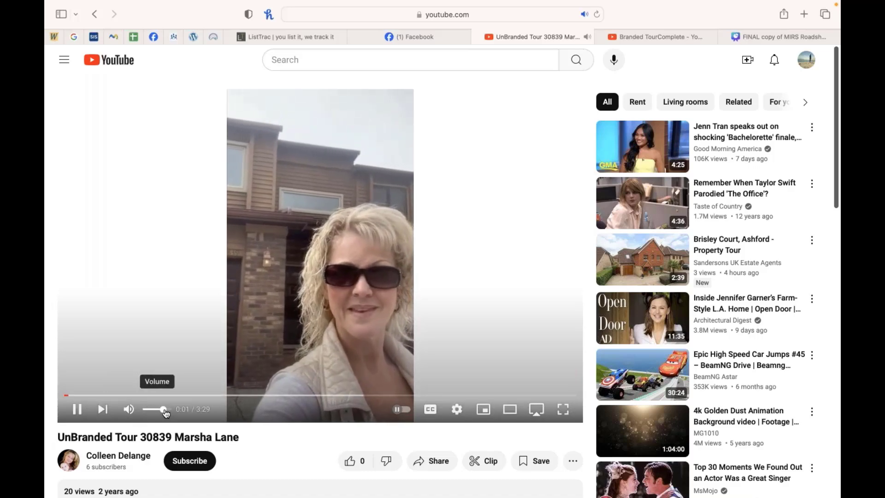
{"action": "left_click_drag", "start_coordinate": [165, 412], "coordinate": [174, 409]}
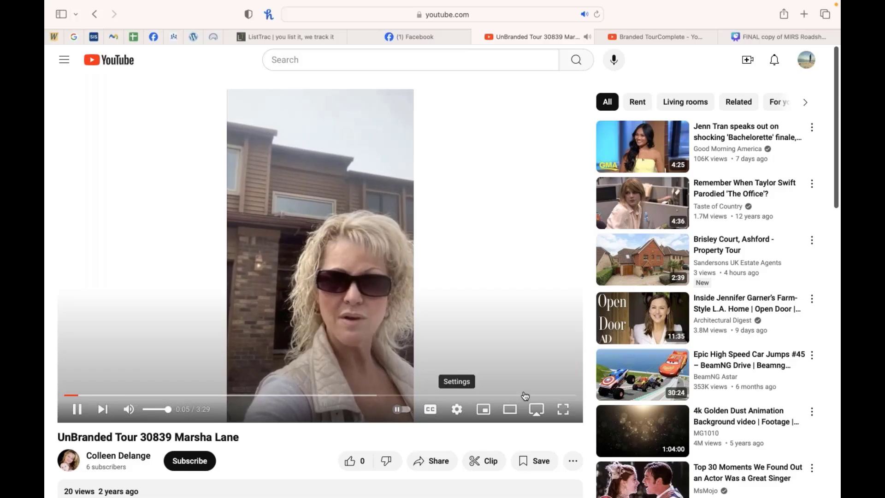
{"action": "left_click", "coordinate": [562, 409]}
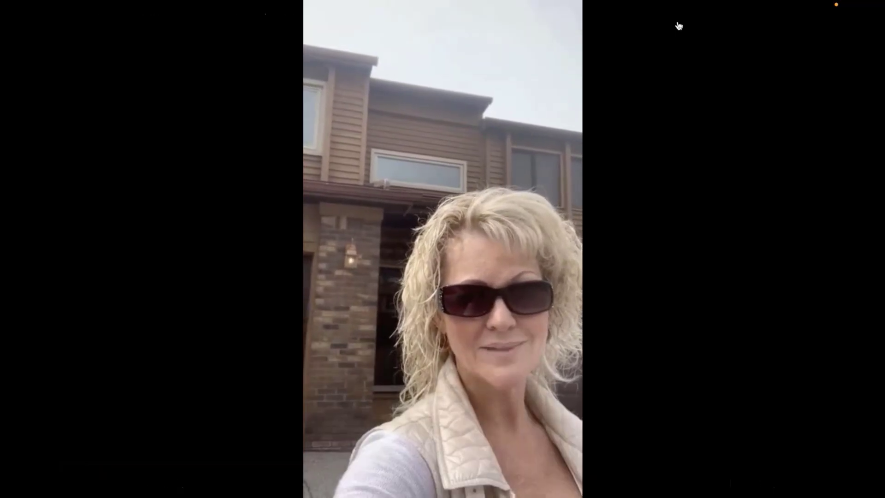
{"action": "mouse_move", "coordinate": [164, 386]}
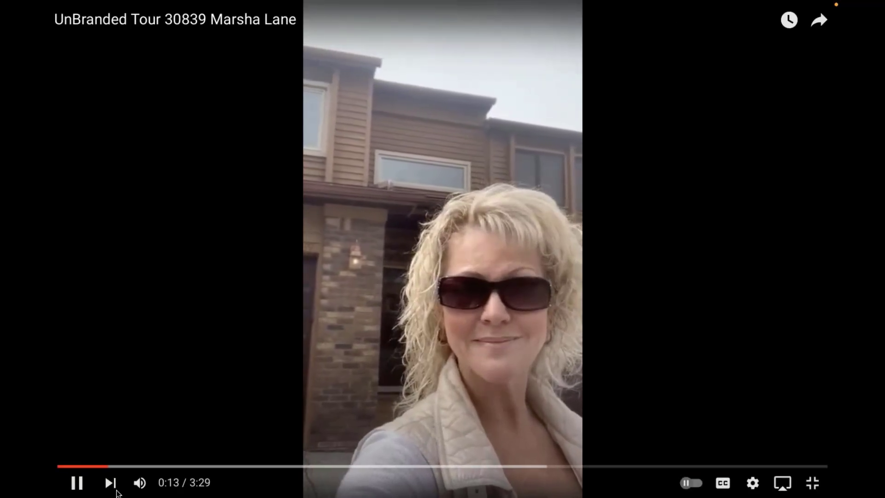
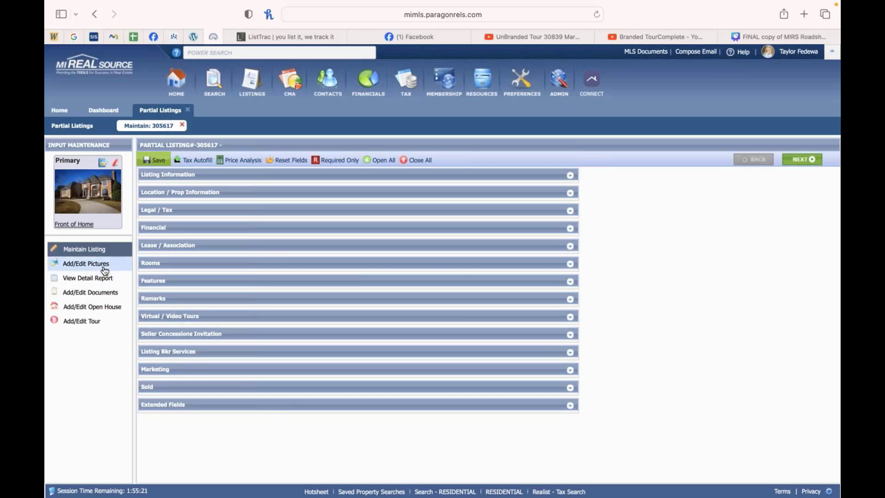
Step: Open the listing's pictures page and open the multiple photo upload dialog, then close it without uploading
{"action": "left_click", "coordinate": [85, 263]}
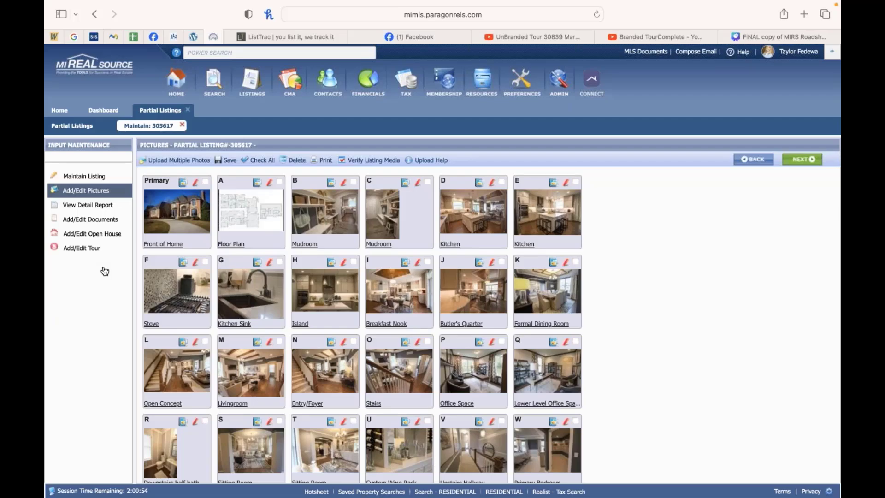
{"action": "left_click", "coordinate": [175, 160]}
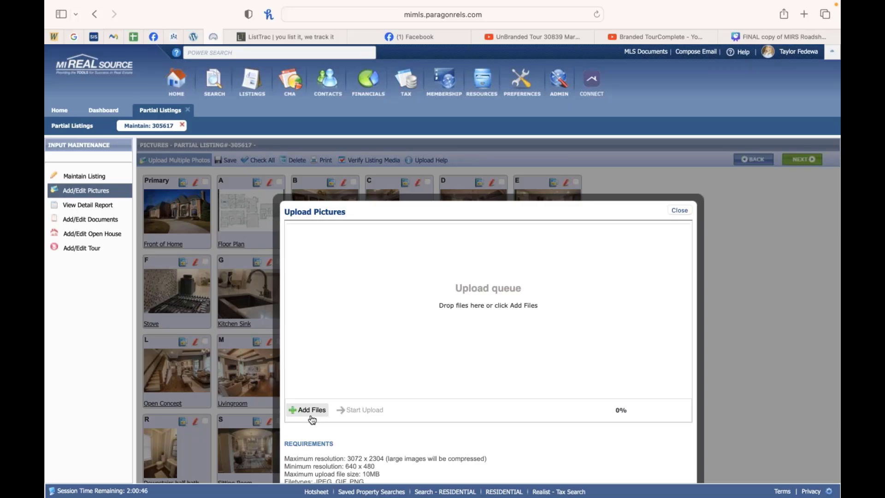
{"action": "scroll", "coordinate": [312, 419], "scroll_direction": "down", "scroll_amount": 3}
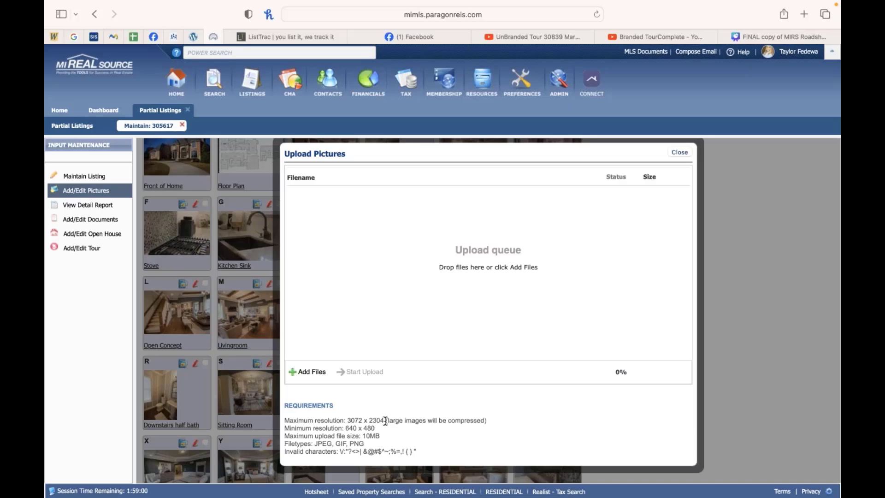
{"action": "left_click", "coordinate": [679, 152]}
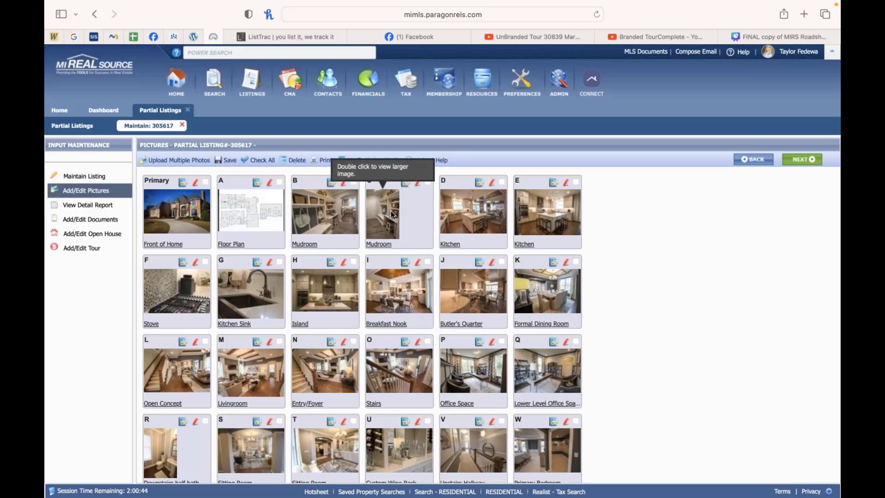
Step: Try to rearrange the photo order by dragging the mudroom photo toward the floor plan's position
{"action": "mouse_move", "coordinate": [388, 213]}
{"action": "left_mouse_down"}
{"action": "mouse_move", "coordinate": [301, 215]}
{"action": "mouse_move", "coordinate": [417, 220]}
{"action": "mouse_move", "coordinate": [386, 211]}
{"action": "left_mouse_up"}
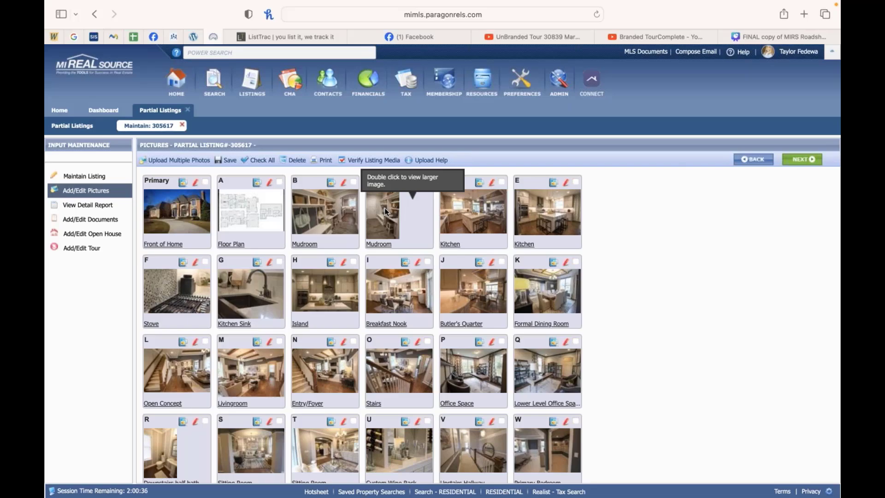
{"action": "left_click_drag", "start_coordinate": [385, 211], "coordinate": [375, 234]}
{"action": "mouse_move", "coordinate": [419, 214]}
{"action": "left_mouse_down"}
{"action": "mouse_move", "coordinate": [300, 209]}
{"action": "mouse_move", "coordinate": [423, 213]}
{"action": "left_mouse_up"}
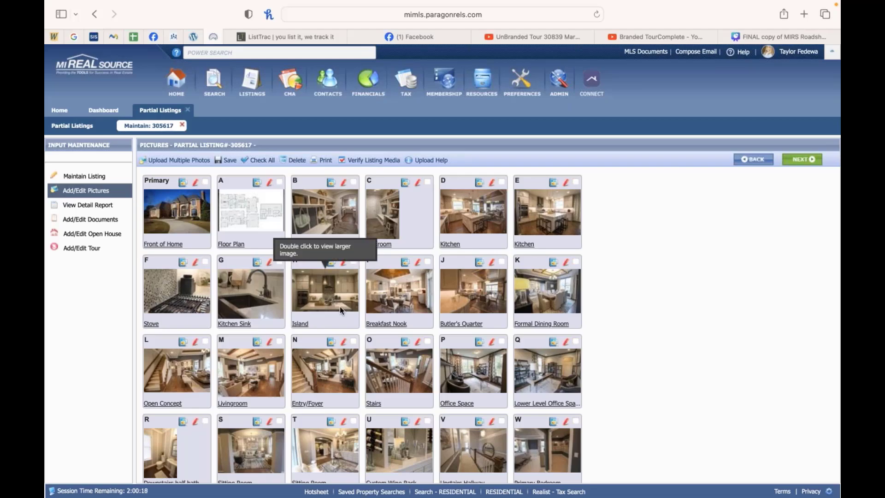
{"action": "mouse_move", "coordinate": [339, 306]}
{"action": "left_mouse_down"}
{"action": "mouse_move", "coordinate": [435, 309]}
{"action": "mouse_move", "coordinate": [325, 307]}
{"action": "mouse_move", "coordinate": [336, 308]}
{"action": "left_mouse_up"}
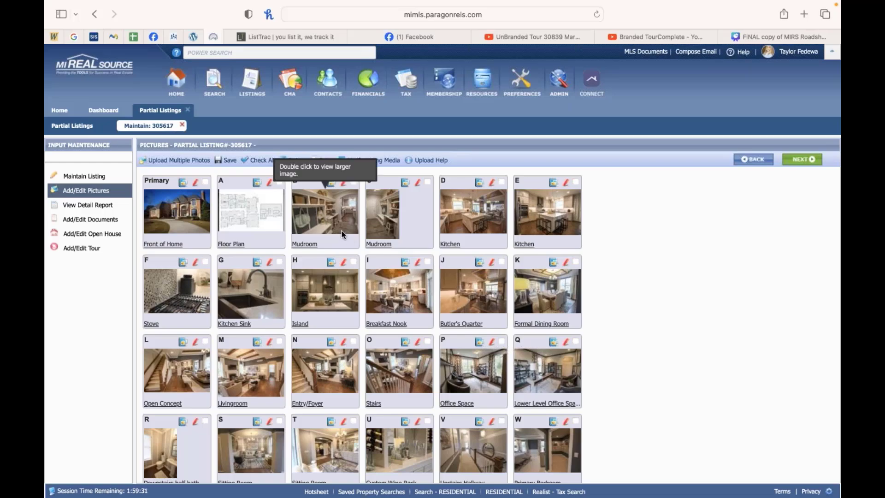
{"action": "left_click_drag", "start_coordinate": [341, 231], "coordinate": [221, 214]}
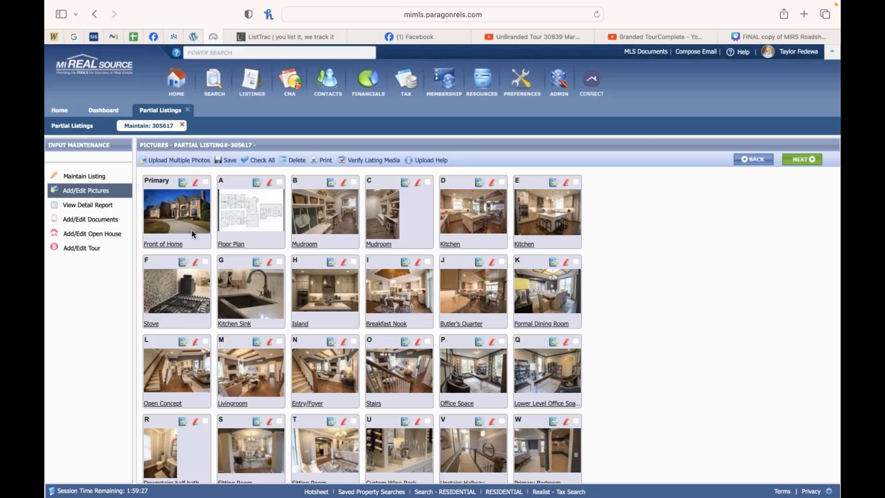
Step: Open the first mudroom photo in the photo editor, try the crop tool, and cancel the edit
{"action": "left_click", "coordinate": [344, 184]}
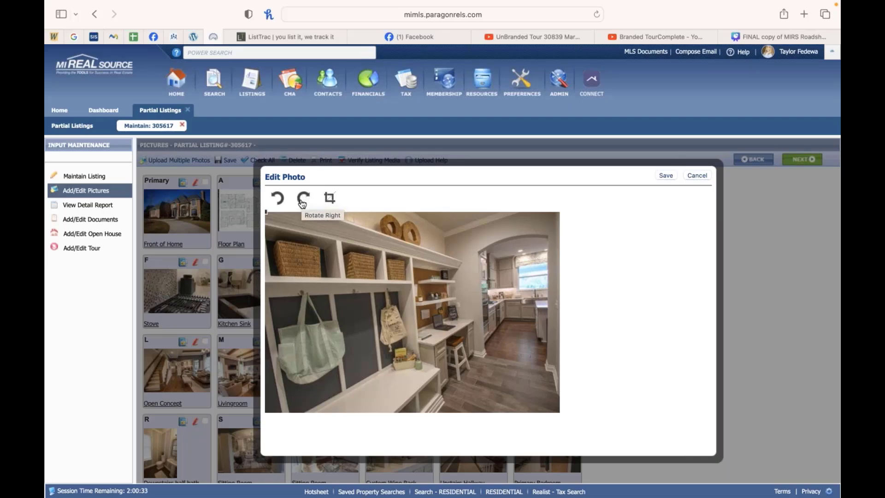
{"action": "left_click", "coordinate": [330, 198]}
{"action": "left_click", "coordinate": [552, 344]}
{"action": "left_click", "coordinate": [697, 175]}
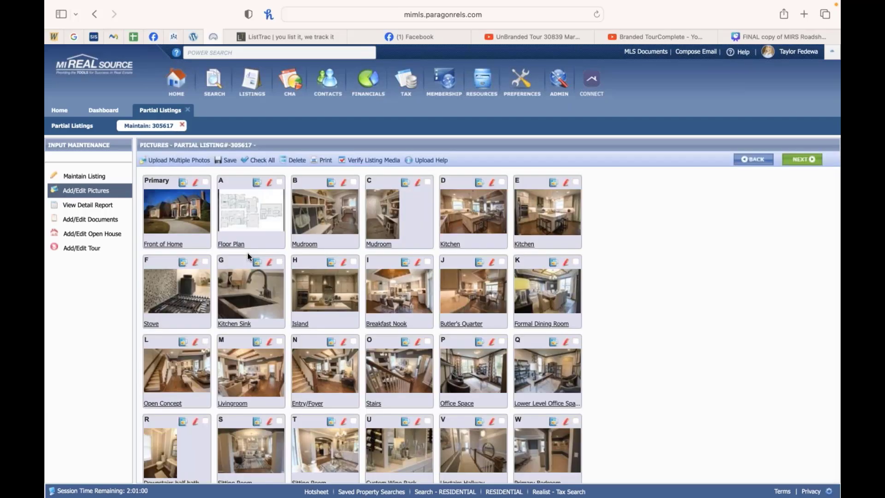
Step: Review the label descriptions of the mudroom and kitchen photos, closing each without saving
{"action": "left_click", "coordinate": [311, 245]}
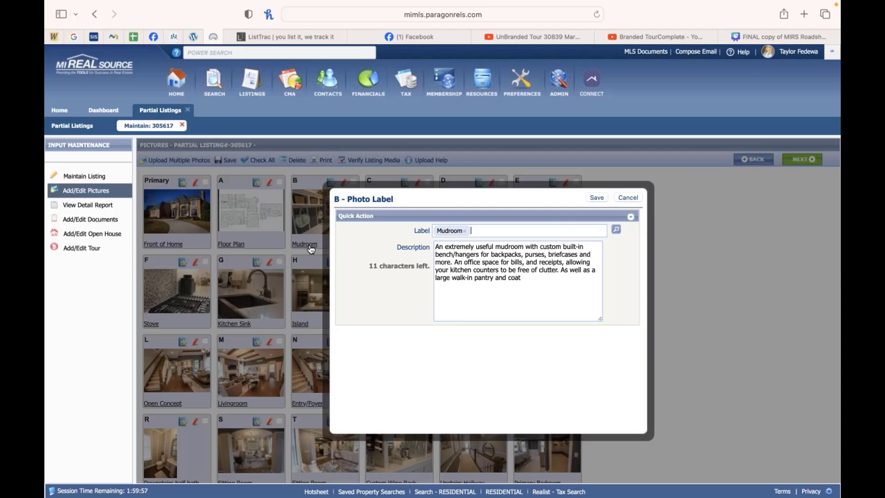
{"action": "left_click", "coordinate": [627, 198]}
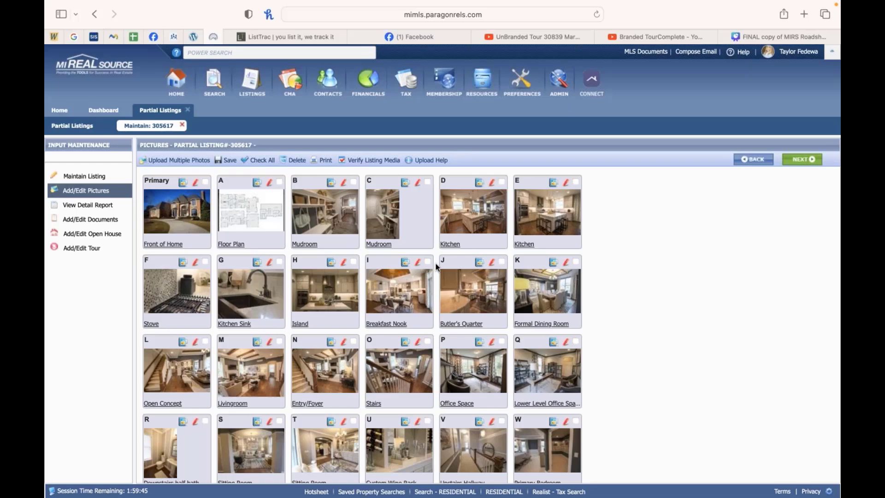
{"action": "left_click", "coordinate": [451, 244]}
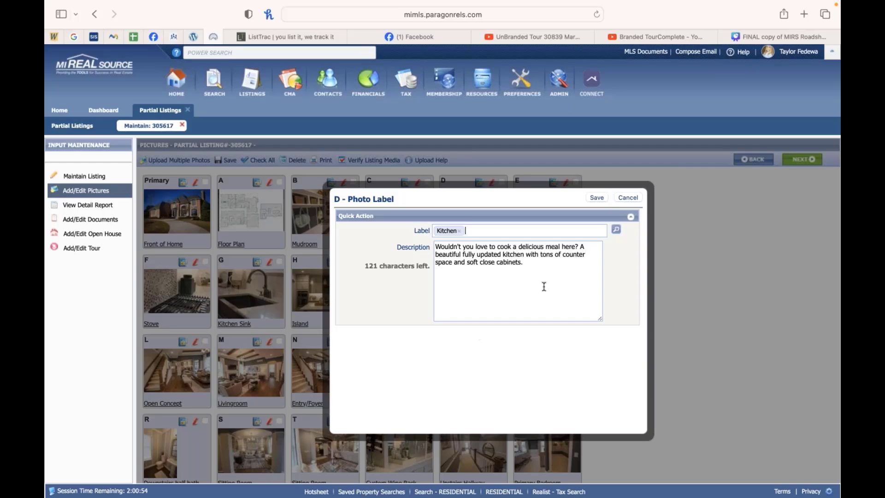
{"action": "left_click", "coordinate": [628, 200]}
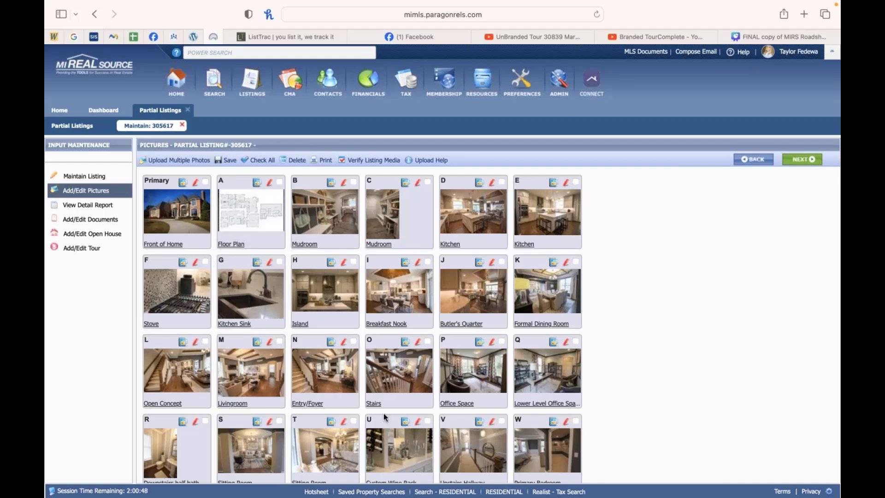
Step: Scroll through the rest of the listing's photo grid and back to the top
{"action": "scroll", "coordinate": [383, 418], "scroll_direction": "down", "scroll_amount": 5}
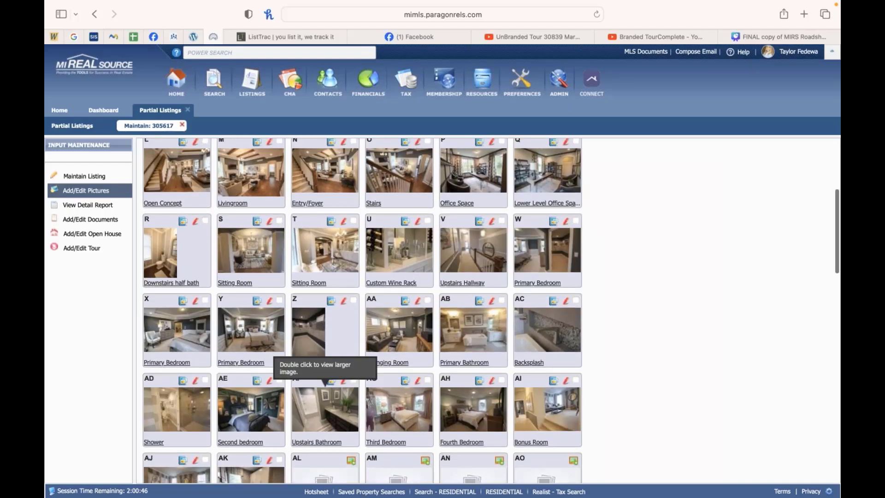
{"action": "scroll", "coordinate": [318, 378], "scroll_direction": "up", "scroll_amount": 2}
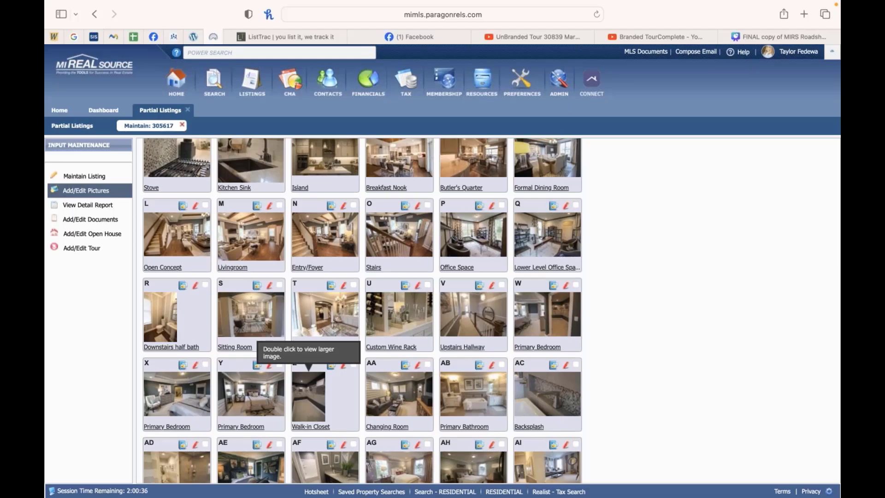
{"action": "scroll", "coordinate": [298, 361], "scroll_direction": "up", "scroll_amount": 5}
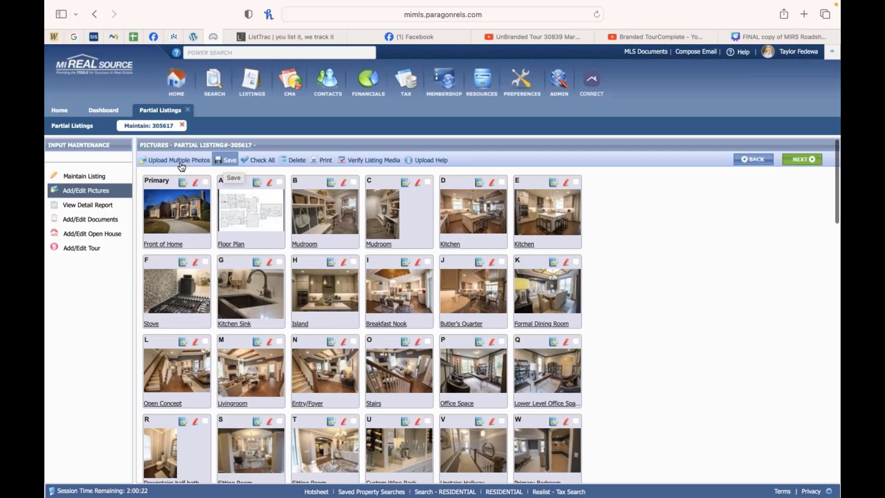
Step: Open the listing's detail report photo viewer and step through the first photos and their captions
{"action": "left_click", "coordinate": [110, 206]}
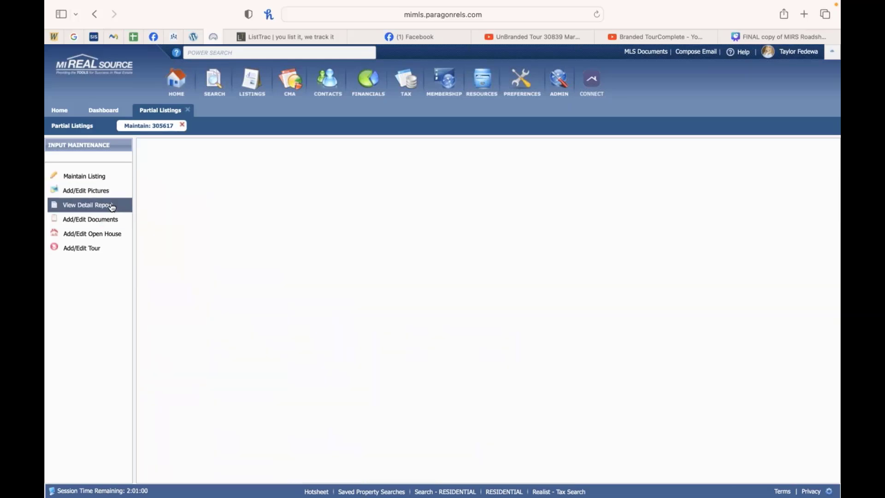
{"action": "left_click", "coordinate": [501, 224]}
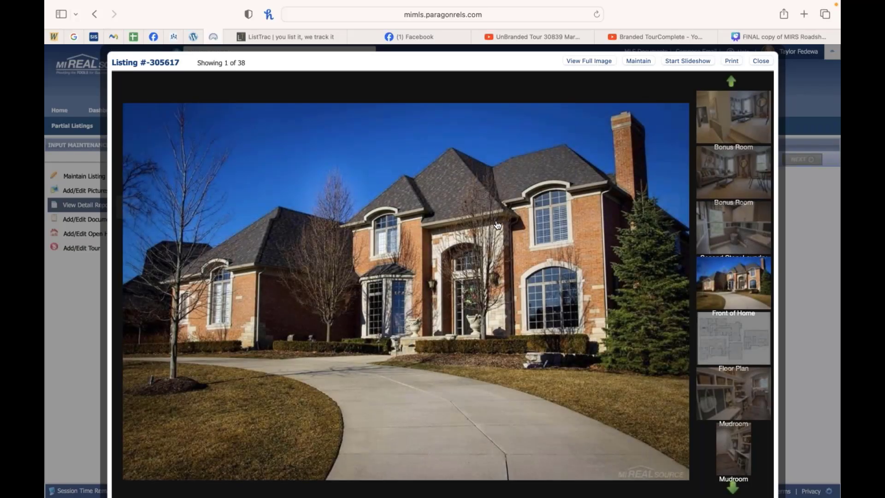
{"action": "left_click", "coordinate": [634, 286]}
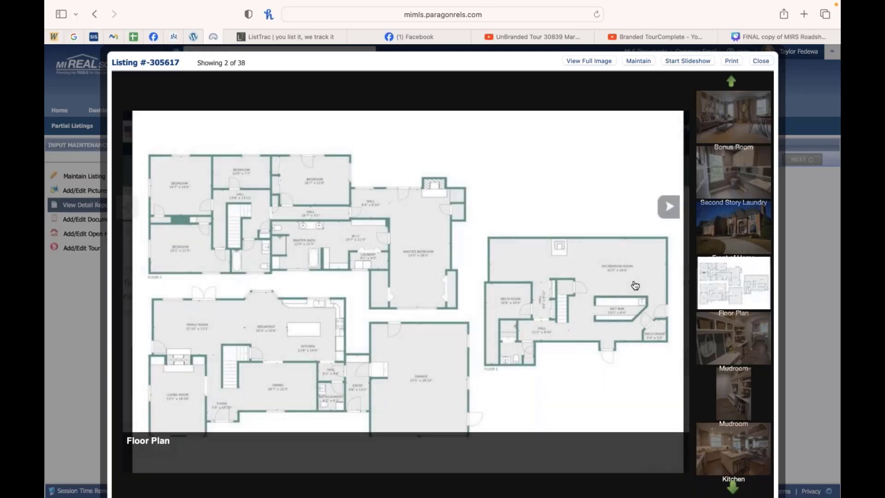
{"action": "key", "text": "Left"}
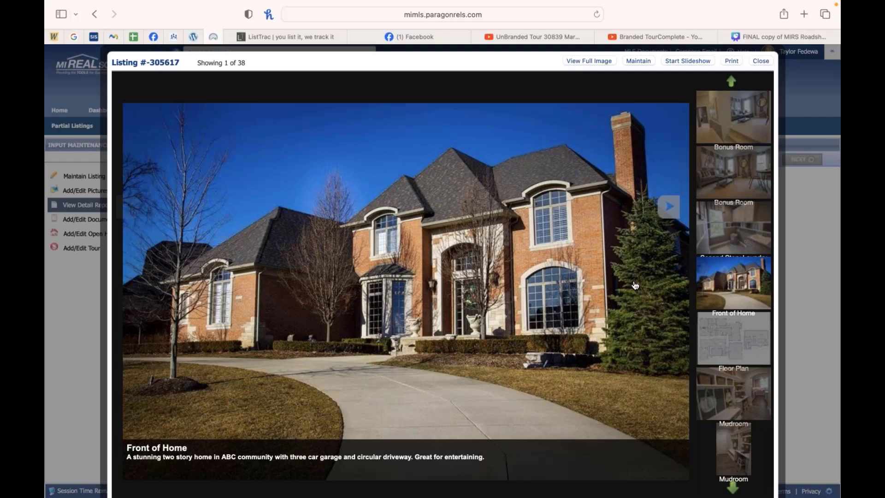
{"action": "left_click", "coordinate": [635, 285]}
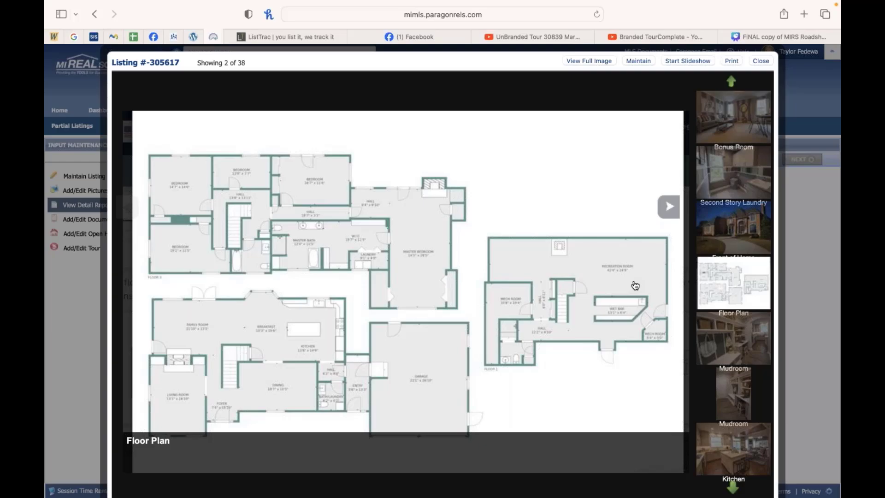
{"action": "left_click", "coordinate": [634, 285]}
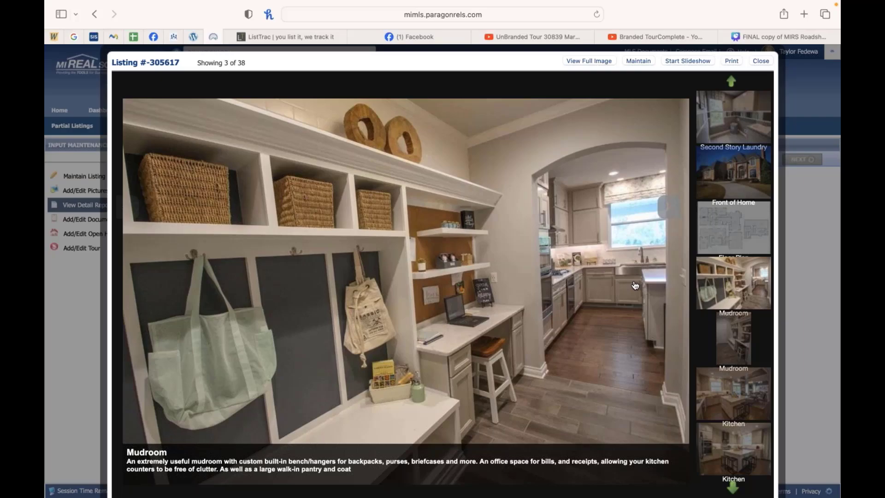
{"action": "left_click", "coordinate": [635, 285]}
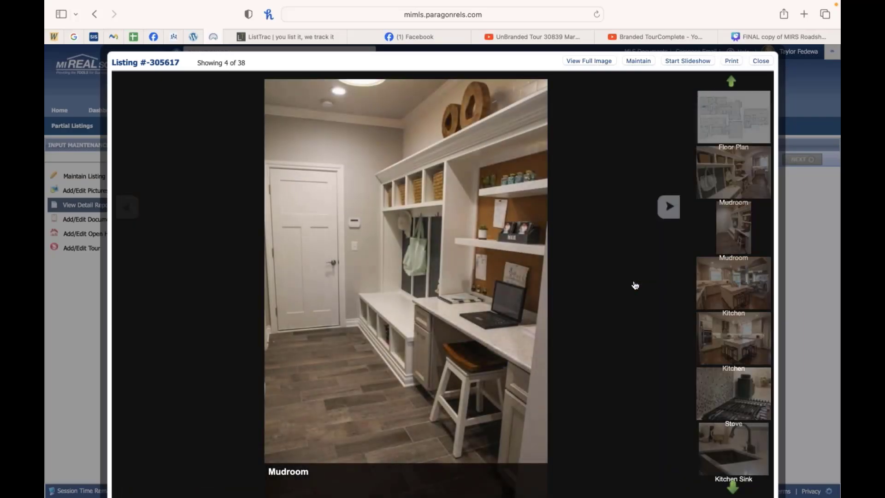
{"action": "left_click", "coordinate": [635, 285]}
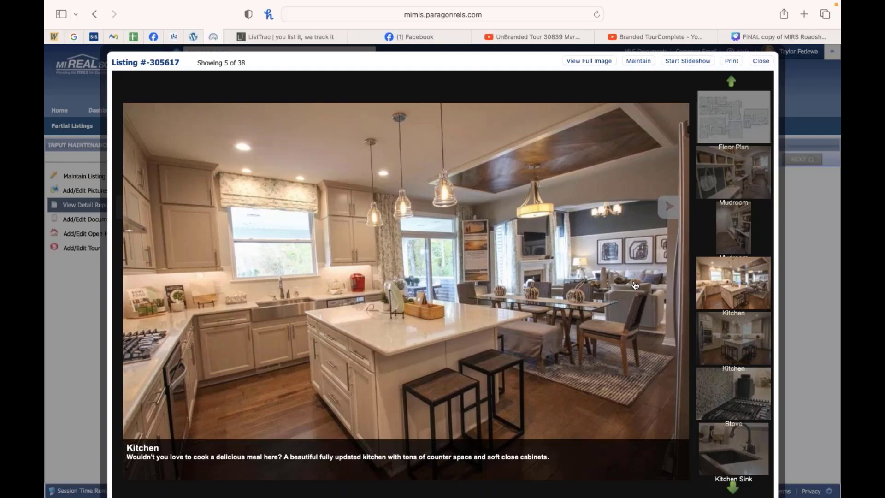
{"action": "left_click", "coordinate": [635, 285]}
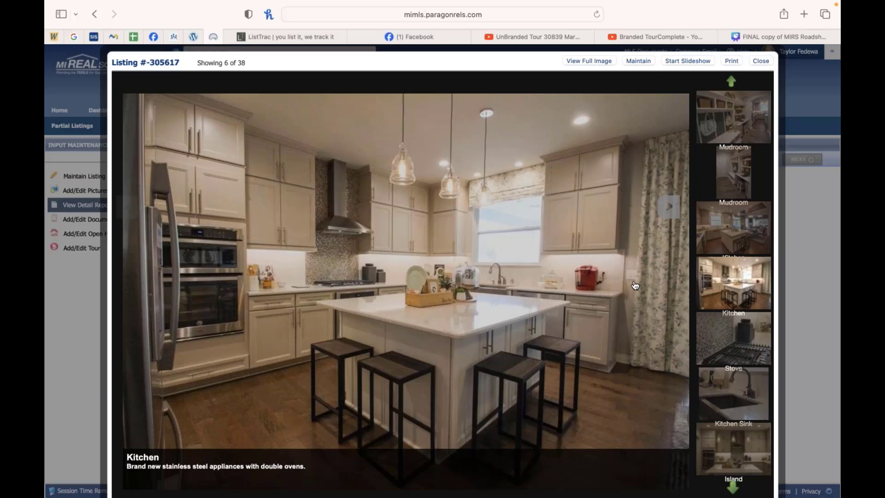
{"action": "left_click", "coordinate": [635, 285]}
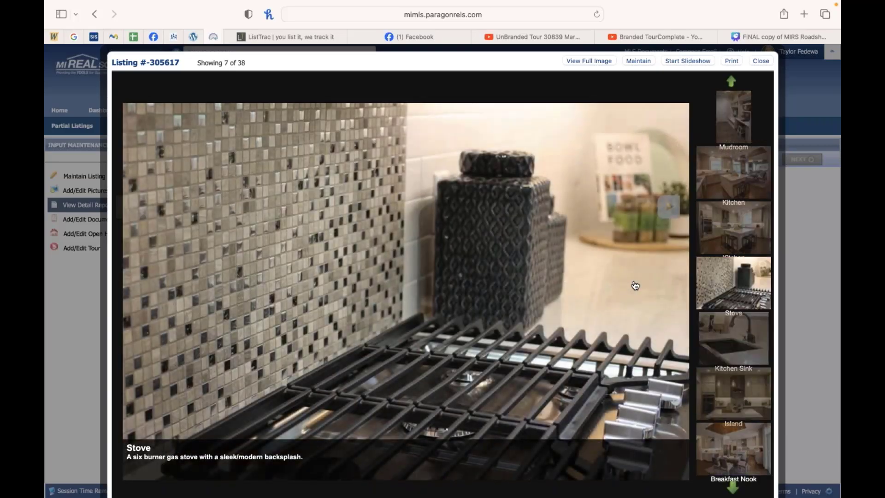
Step: Keep stepping through the listing photos and captions in the viewer, from the stove to the entry/foyer
{"action": "left_click", "coordinate": [635, 286]}
{"action": "key", "text": "Left"}
{"action": "left_click", "coordinate": [635, 285]}
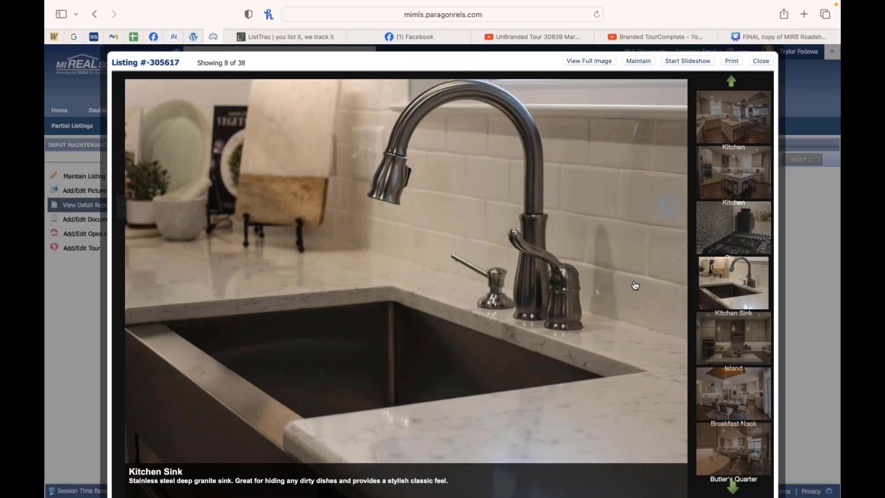
{"action": "left_click", "coordinate": [635, 285]}
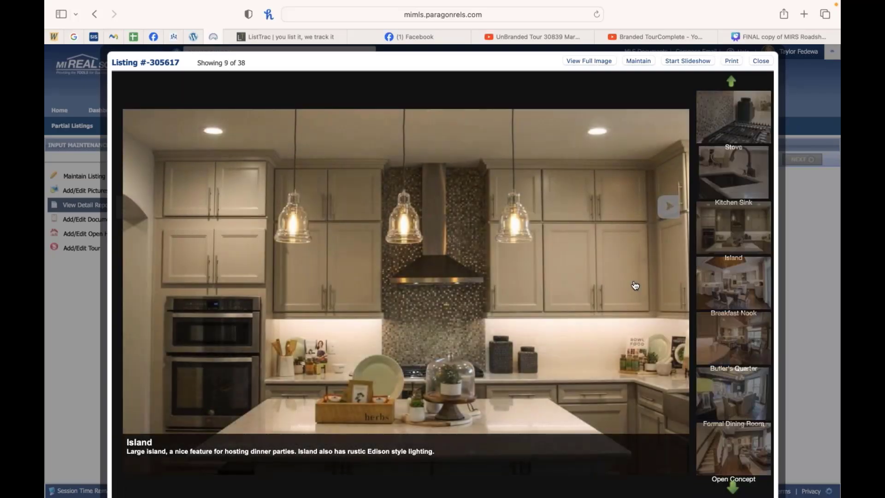
{"action": "left_click", "coordinate": [635, 286]}
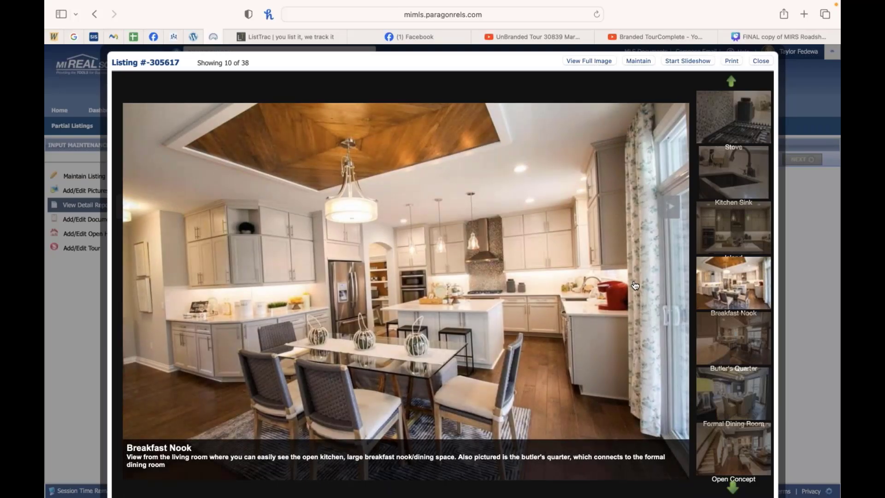
{"action": "left_click", "coordinate": [635, 285]}
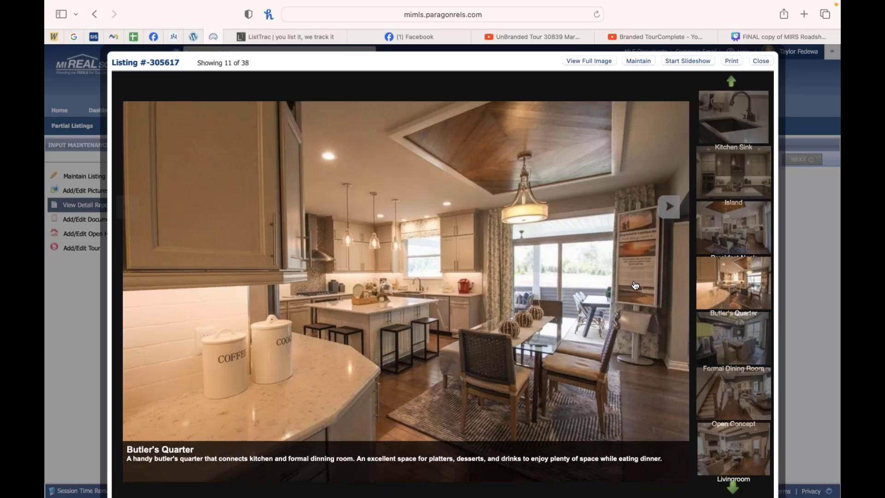
{"action": "left_click", "coordinate": [635, 285]}
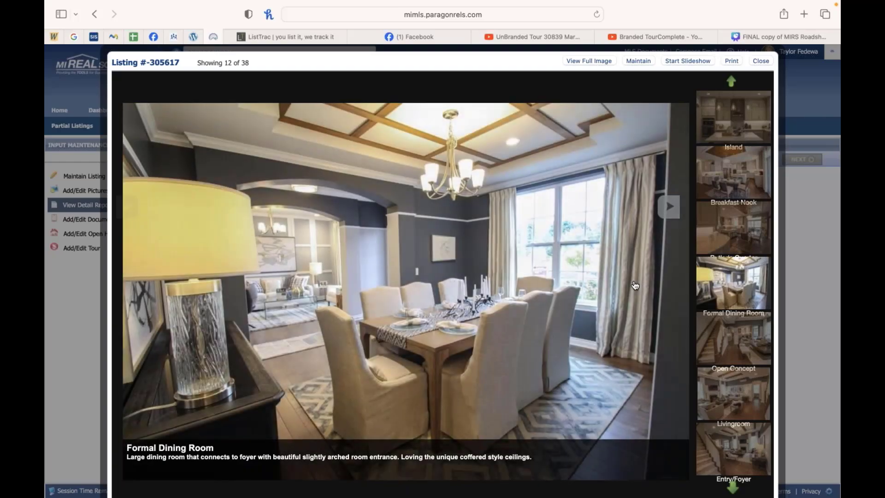
{"action": "left_click", "coordinate": [635, 285]}
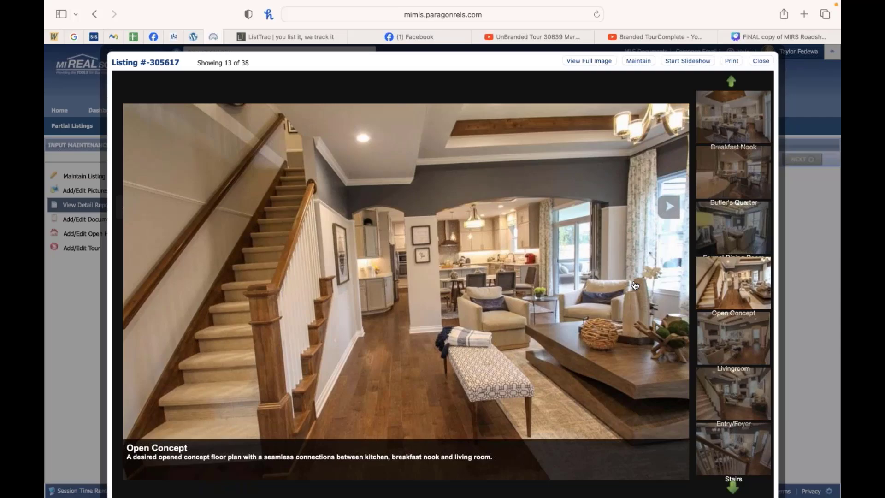
{"action": "left_click", "coordinate": [635, 286]}
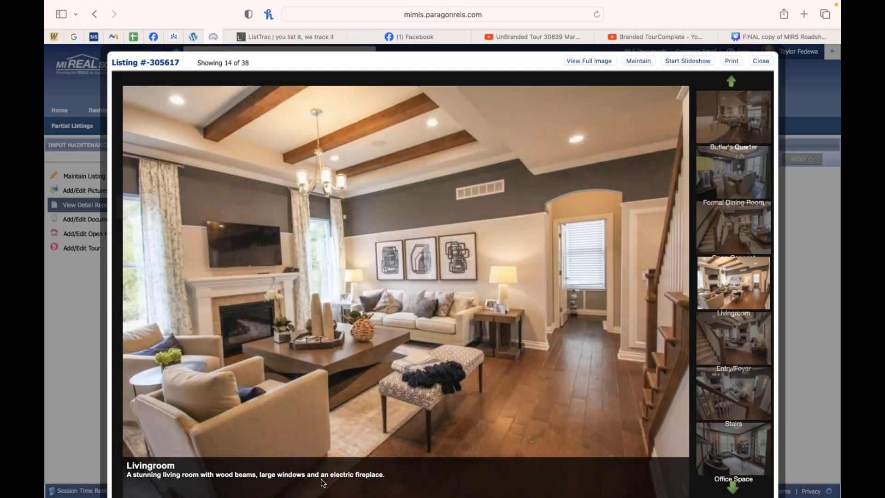
{"action": "key", "text": "Right"}
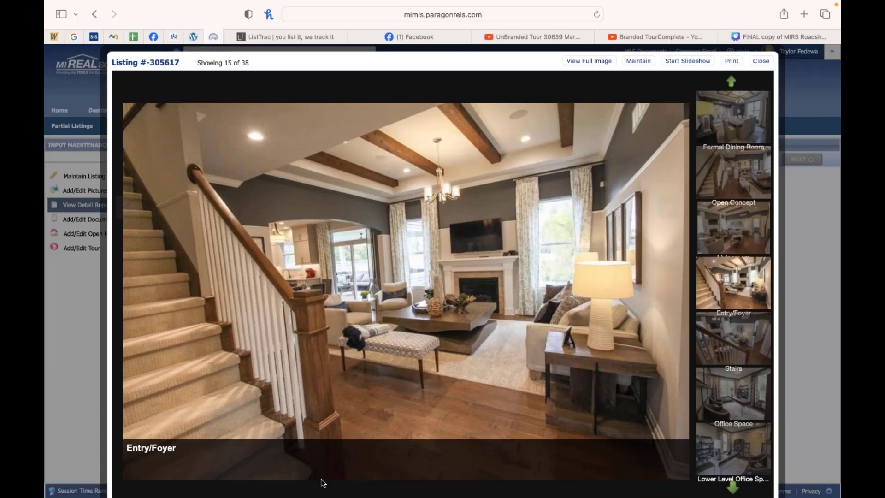
Step: Step through the office, half bath and sitting room photos with their captions, then close the photo viewer
{"action": "key", "text": "Right"}
{"action": "key", "text": "Right"}
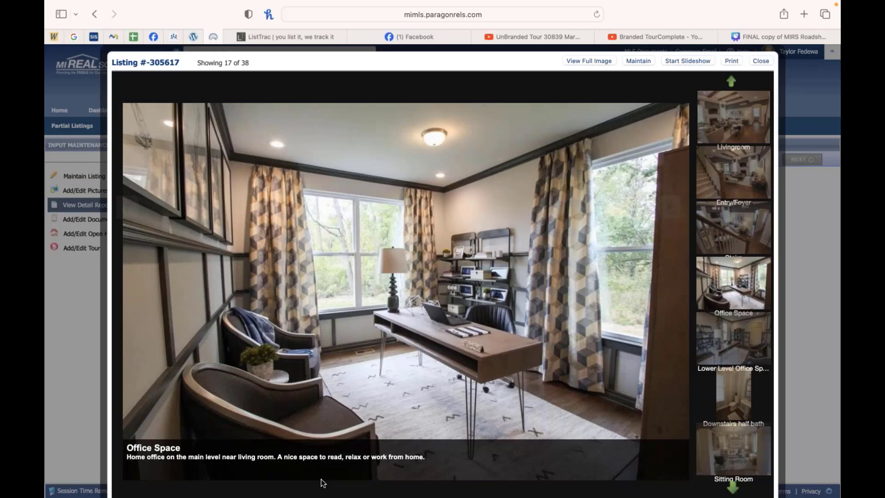
{"action": "key", "text": "Right"}
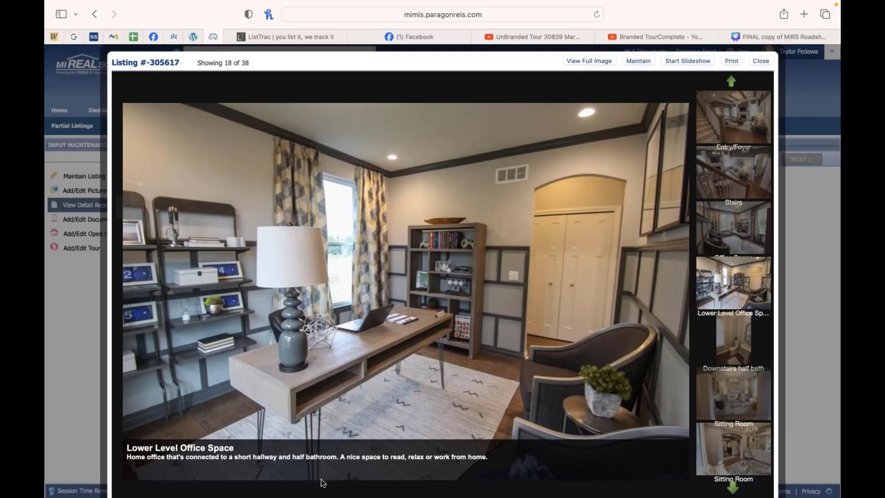
{"action": "key", "text": "Right"}
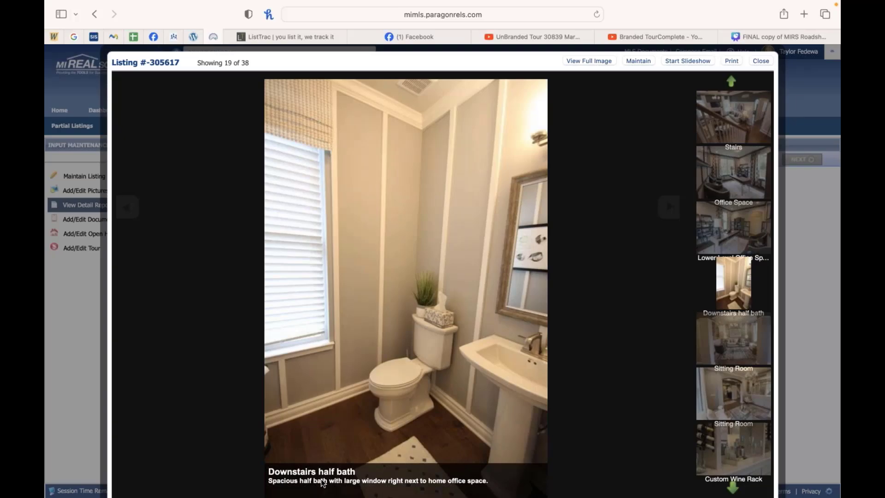
{"action": "key", "text": "Right"}
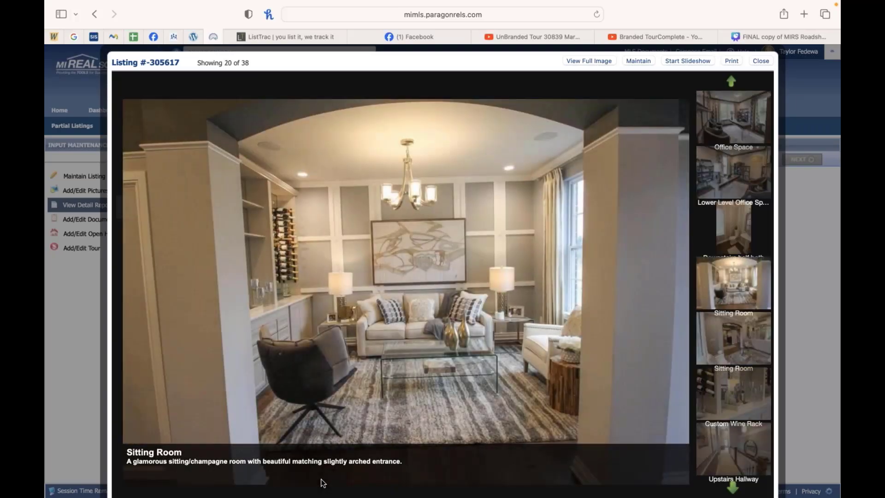
{"action": "left_click", "coordinate": [761, 61]}
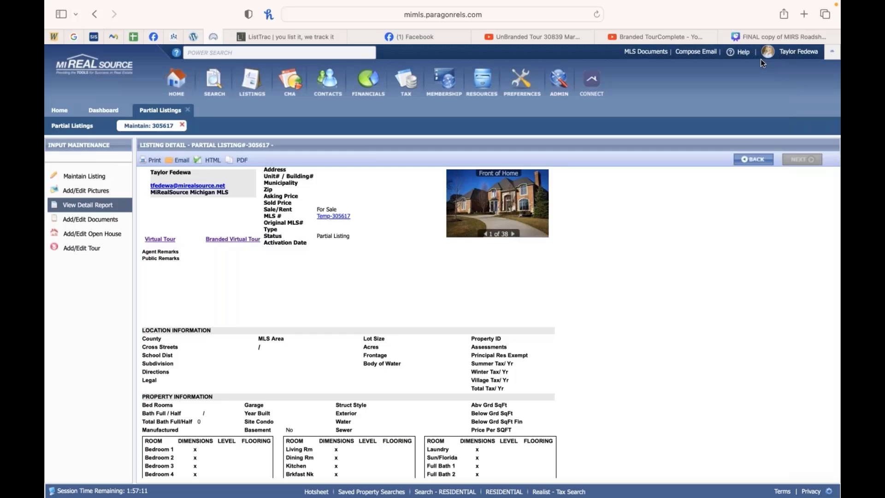
Step: Open the listing's documents page and its add-document dialog, then cancel without adding anything
{"action": "left_click", "coordinate": [101, 223]}
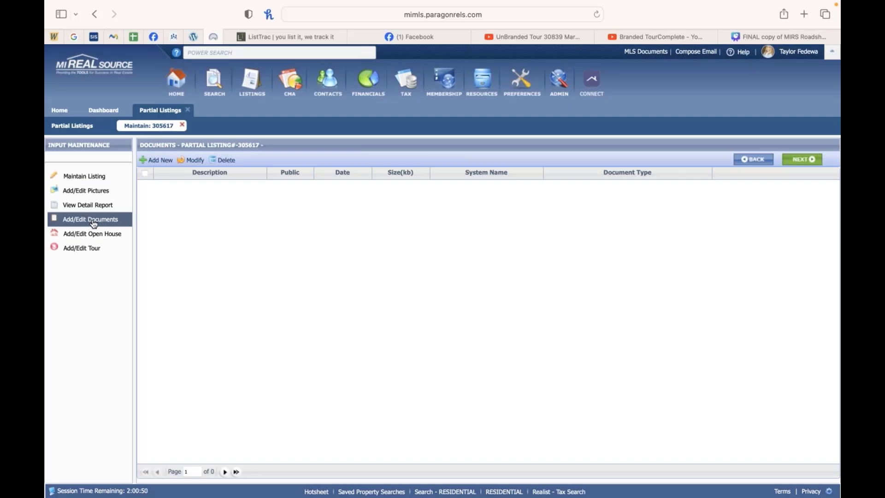
{"action": "left_click", "coordinate": [157, 161]}
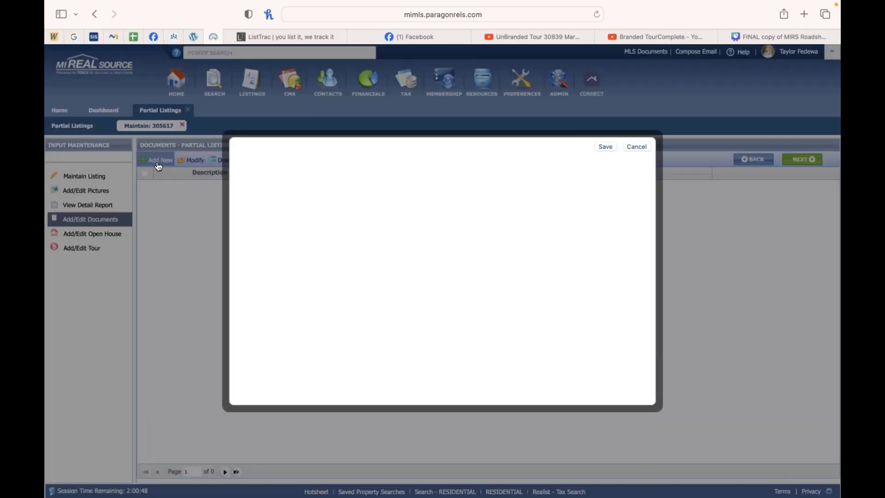
{"action": "left_click", "coordinate": [637, 147]}
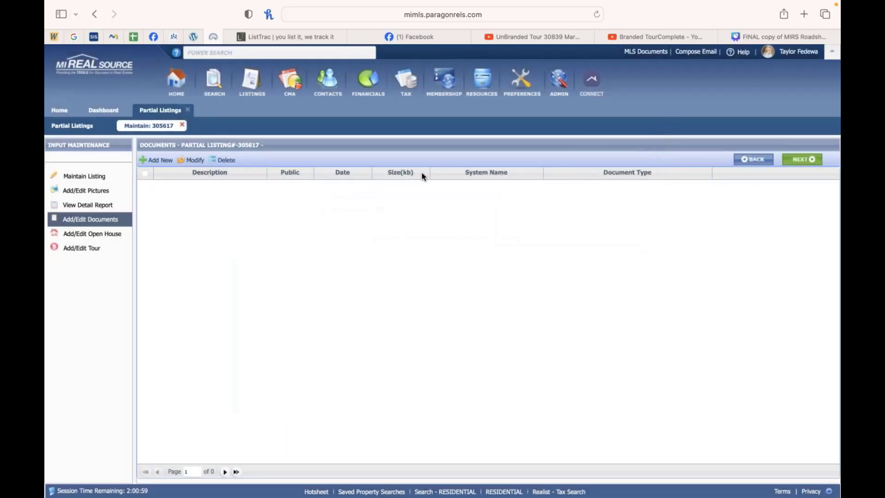
Step: Open the open house page and preview the add-open-house form, toggling Live Stream, then cancel it
{"action": "left_click", "coordinate": [106, 236]}
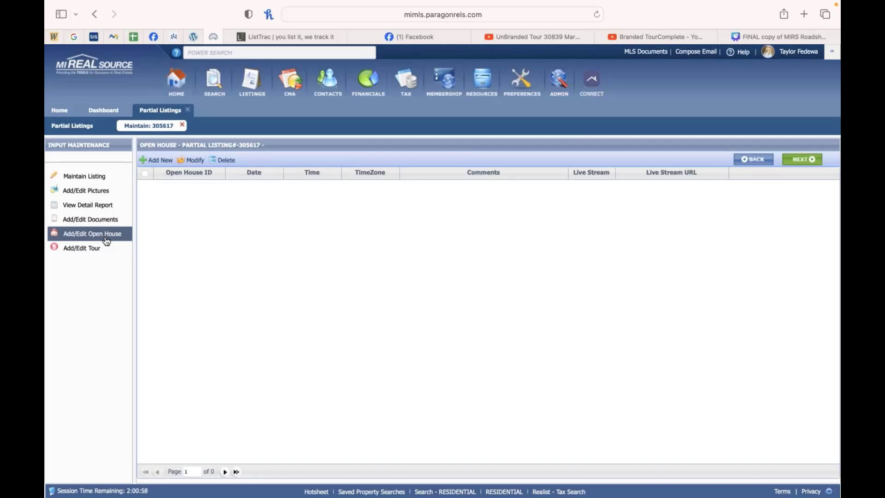
{"action": "left_click", "coordinate": [156, 161]}
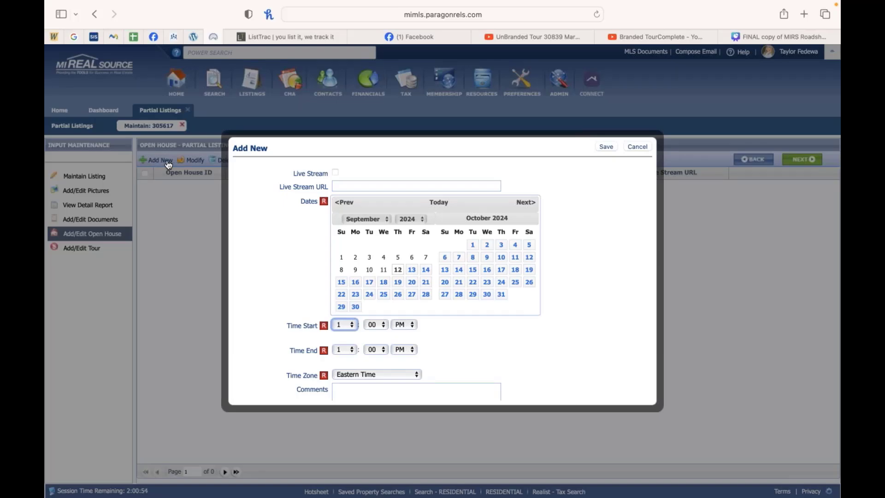
{"action": "left_click", "coordinate": [335, 173]}
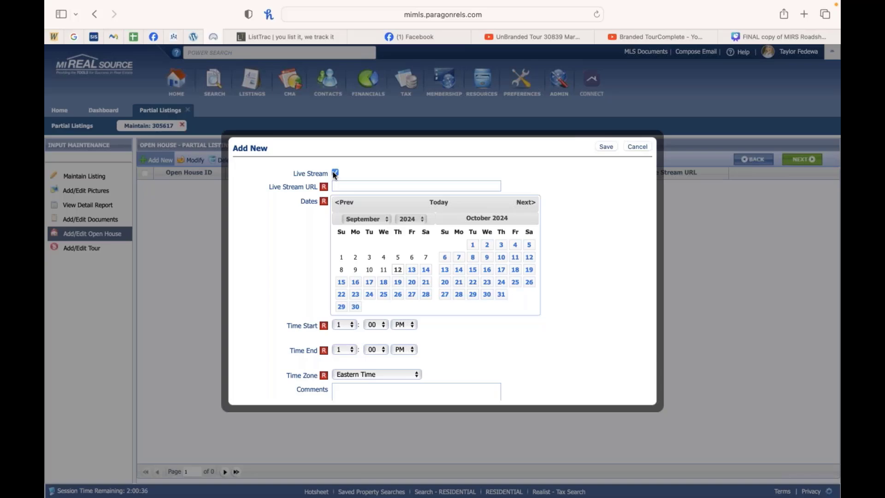
{"action": "left_click", "coordinate": [335, 174]}
{"action": "scroll", "coordinate": [380, 325], "scroll_direction": "down", "scroll_amount": 3}
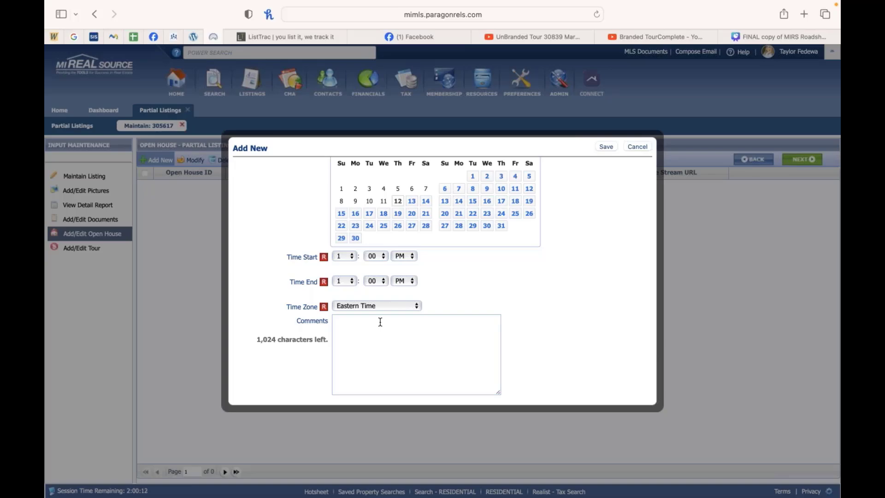
{"action": "left_click", "coordinate": [637, 146]}
Step: Move through the listing's tour, open house, documents, detail report and pictures pages back to the listing form
{"action": "left_click", "coordinate": [115, 248]}
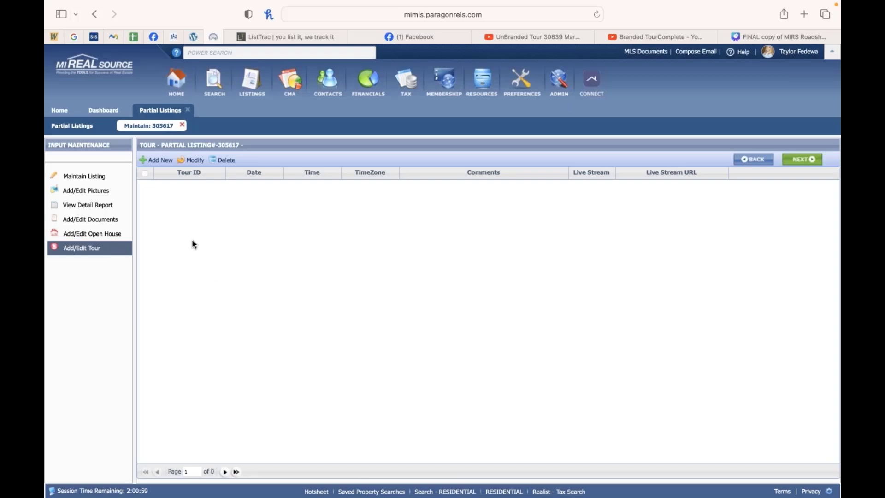
{"action": "left_click", "coordinate": [120, 234]}
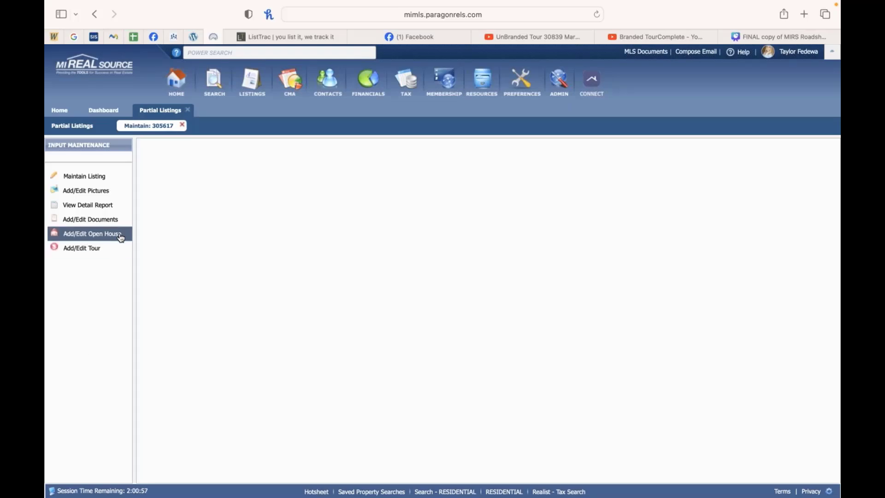
{"action": "left_click", "coordinate": [110, 224]}
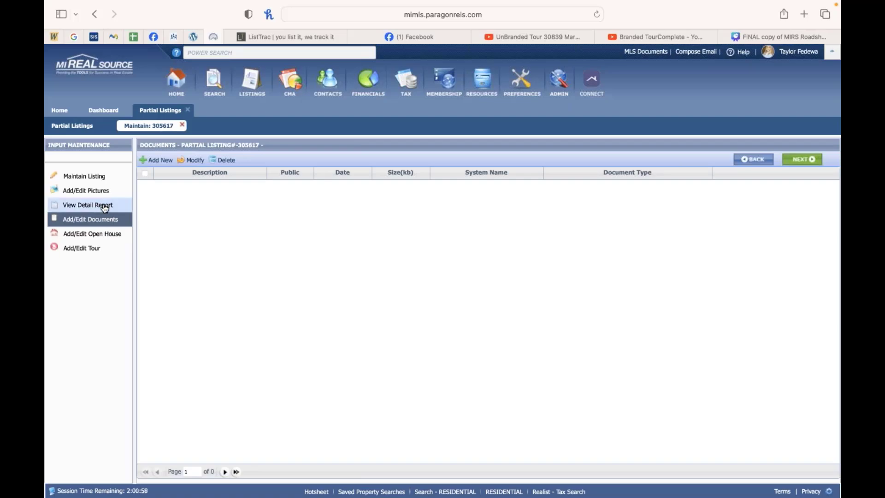
{"action": "left_click", "coordinate": [105, 207]}
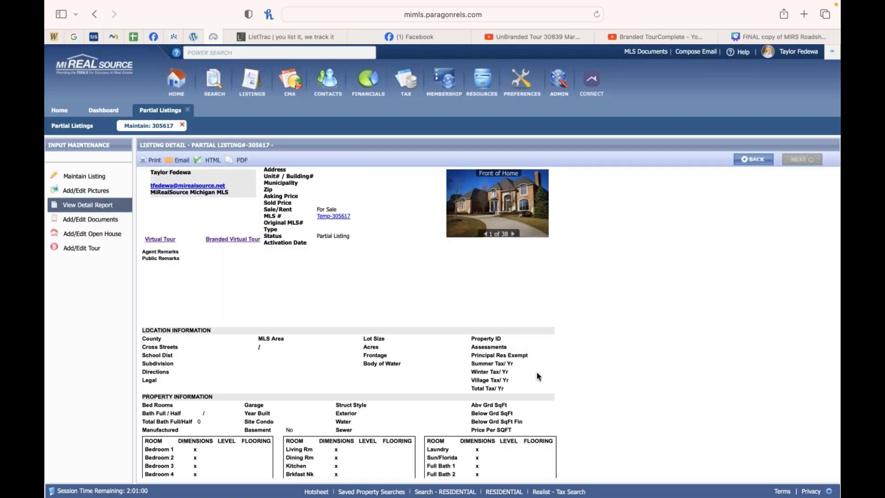
{"action": "left_click", "coordinate": [88, 193]}
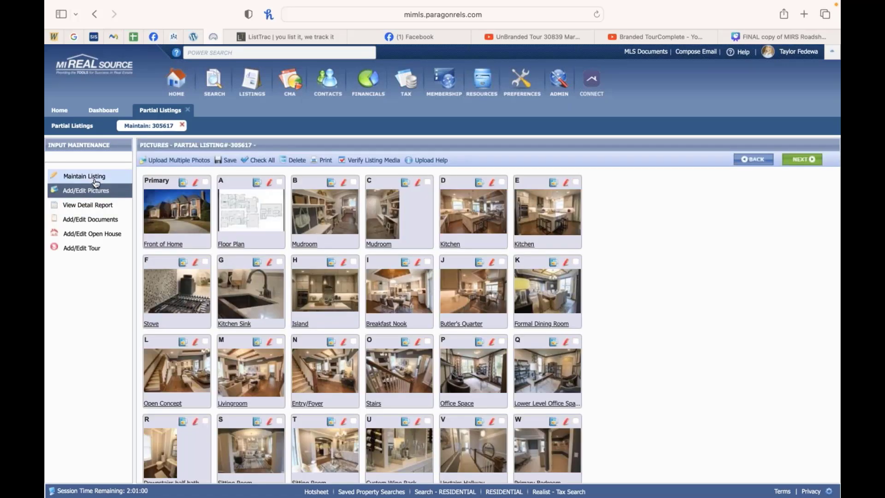
{"action": "left_click", "coordinate": [96, 180]}
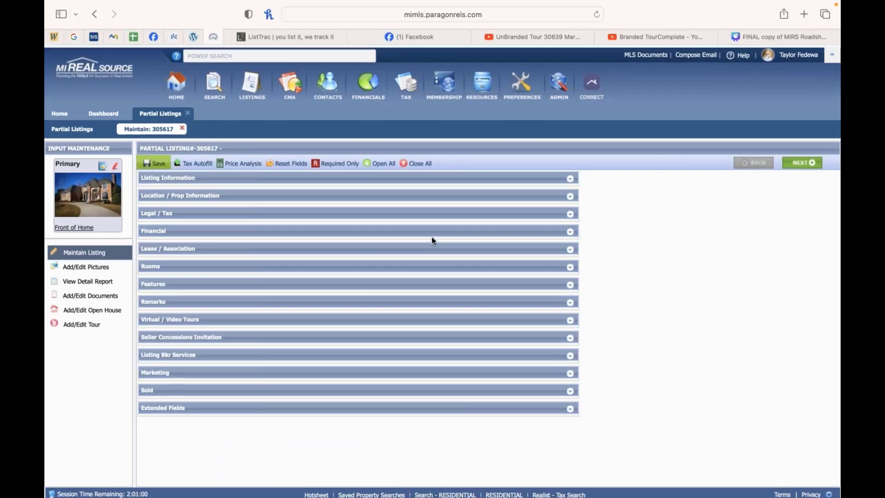
Step: Review the Listing Information fields of the listing form and its Save Listing command
{"action": "scroll", "coordinate": [391, 405], "scroll_direction": "down", "scroll_amount": 5}
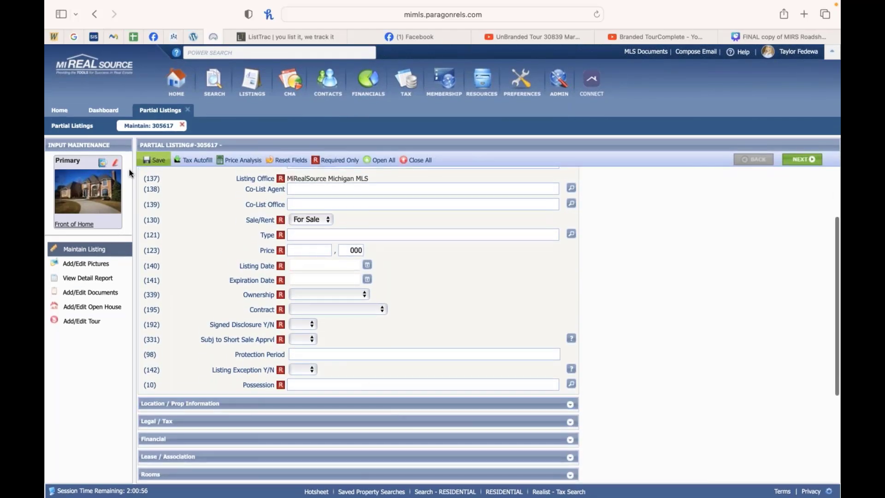
{"action": "left_click", "coordinate": [154, 168]}
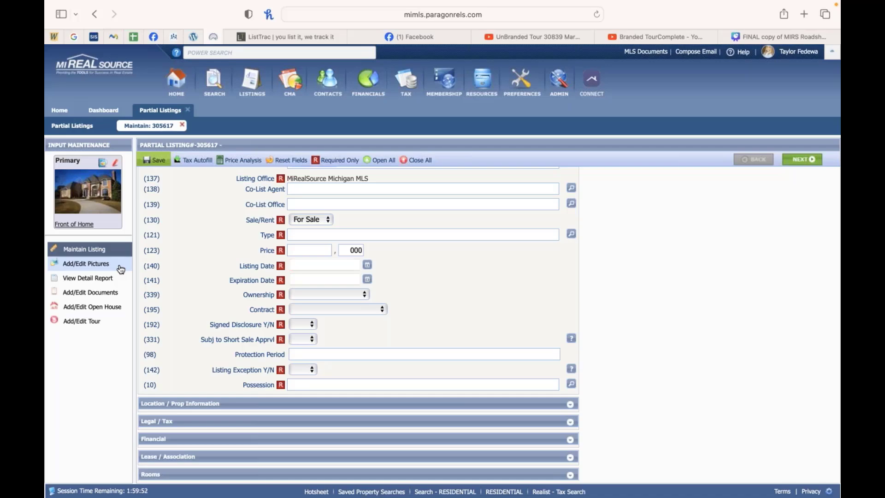
{"action": "mouse_move", "coordinate": [154, 161]}
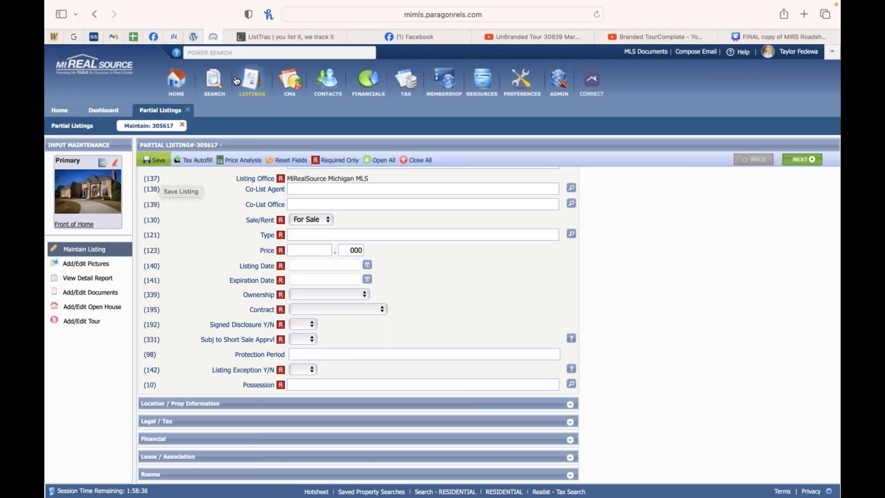
{"action": "left_click", "coordinate": [242, 54]}
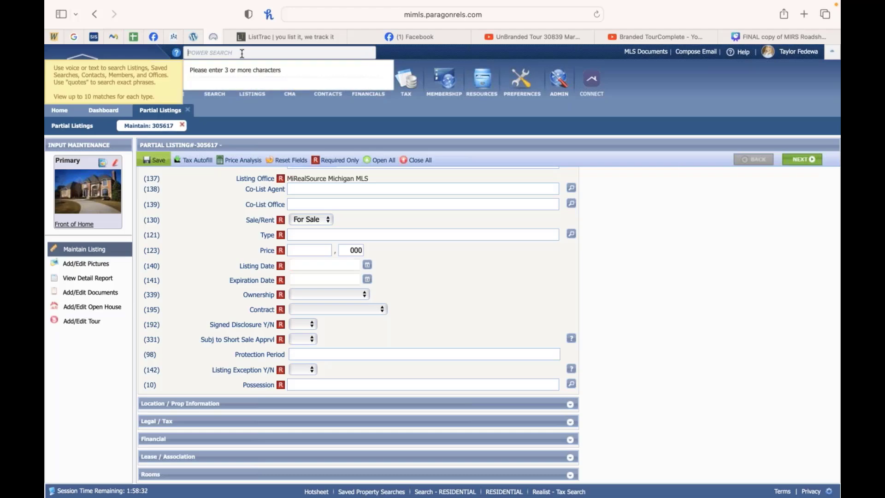
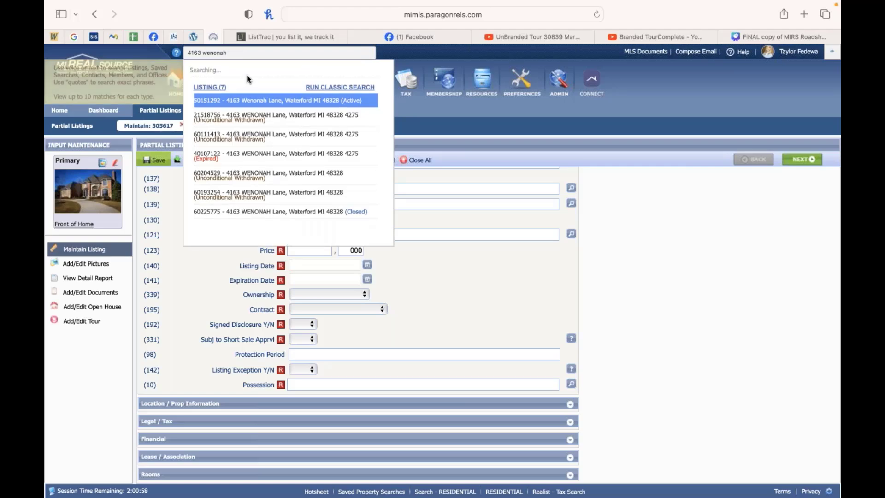
{"action": "left_click", "coordinate": [279, 85]}
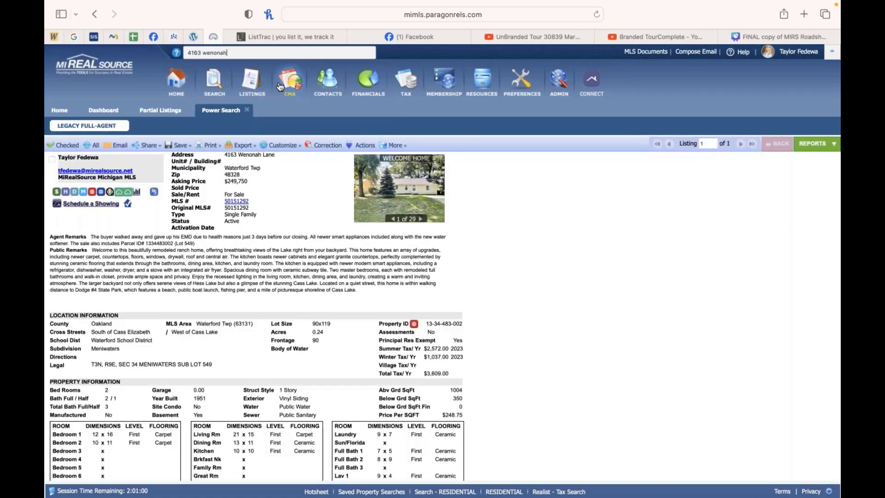
Step: Open the listing's single property website and scroll through its page
{"action": "left_click", "coordinate": [129, 207]}
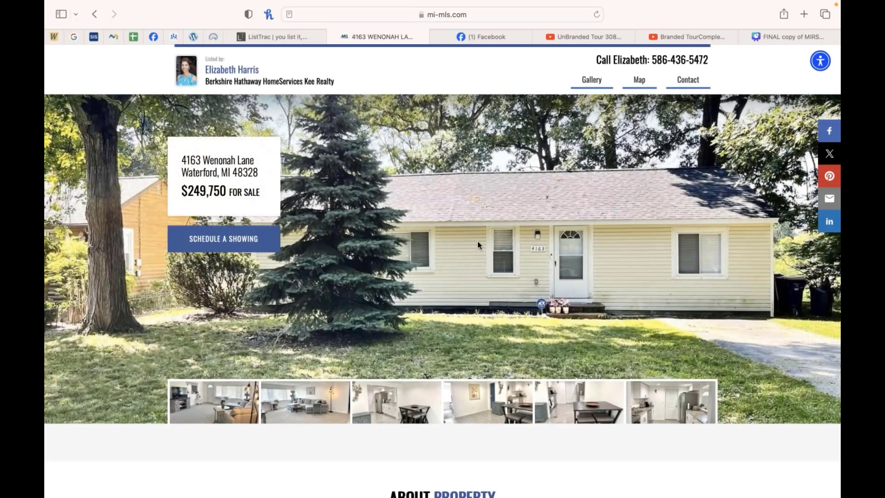
{"action": "scroll", "coordinate": [478, 241], "scroll_direction": "down", "scroll_amount": 1}
{"action": "scroll", "coordinate": [478, 242], "scroll_direction": "up", "scroll_amount": 1}
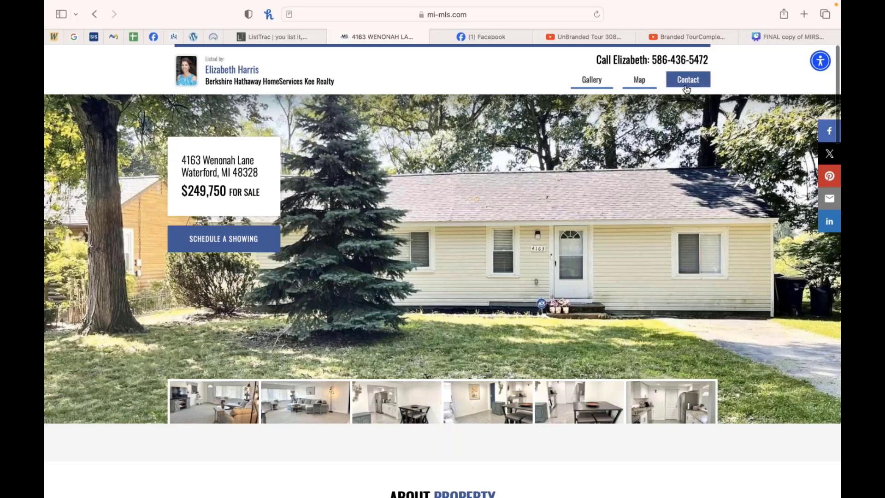
Step: Open the property website's photo gallery, then go back to the website's main page
{"action": "left_click", "coordinate": [594, 82]}
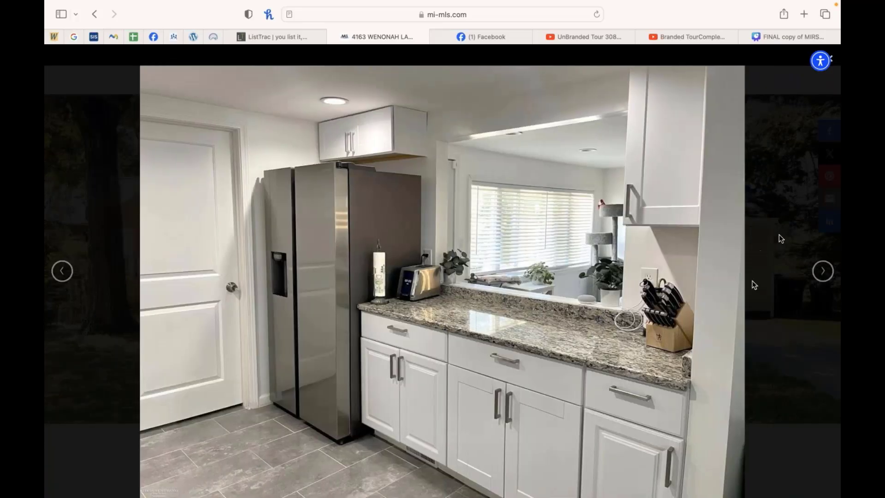
{"action": "left_click", "coordinate": [824, 61]}
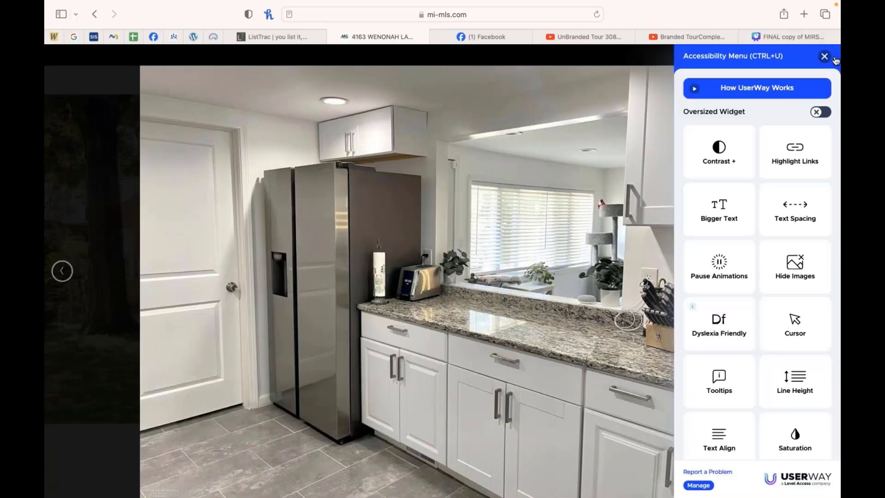
{"action": "left_click", "coordinate": [824, 56]}
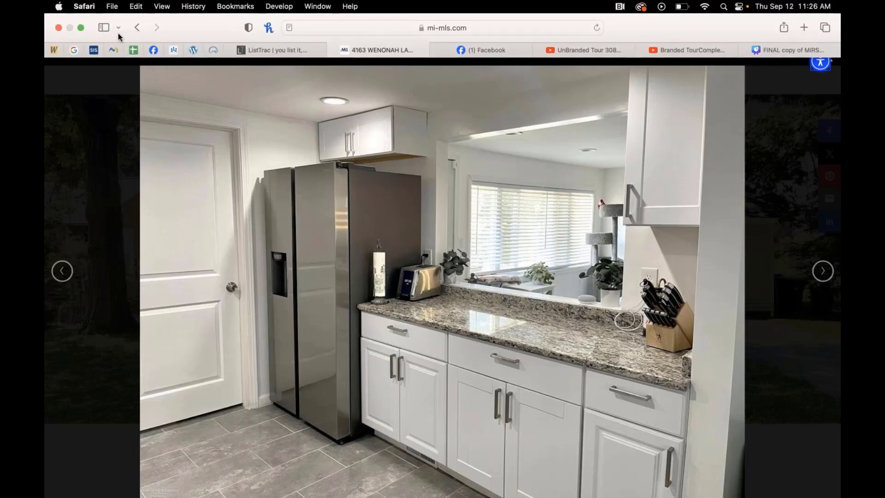
{"action": "left_click", "coordinate": [137, 27]}
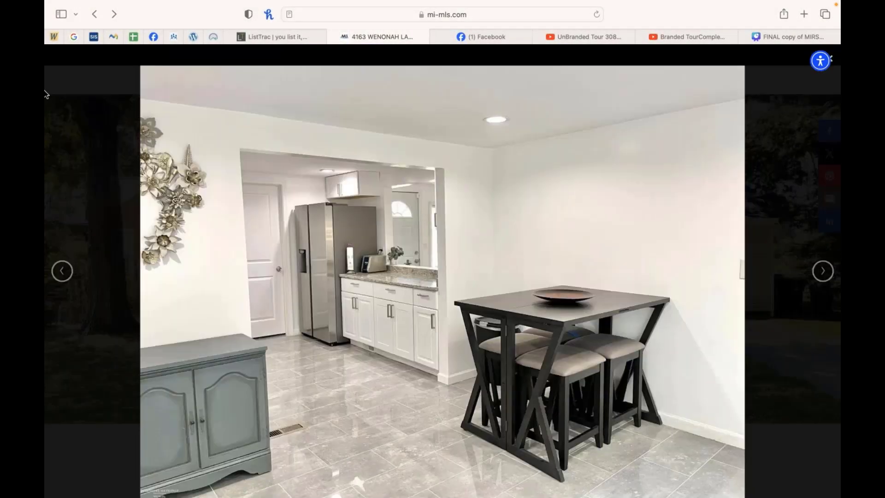
{"action": "left_click", "coordinate": [94, 14]}
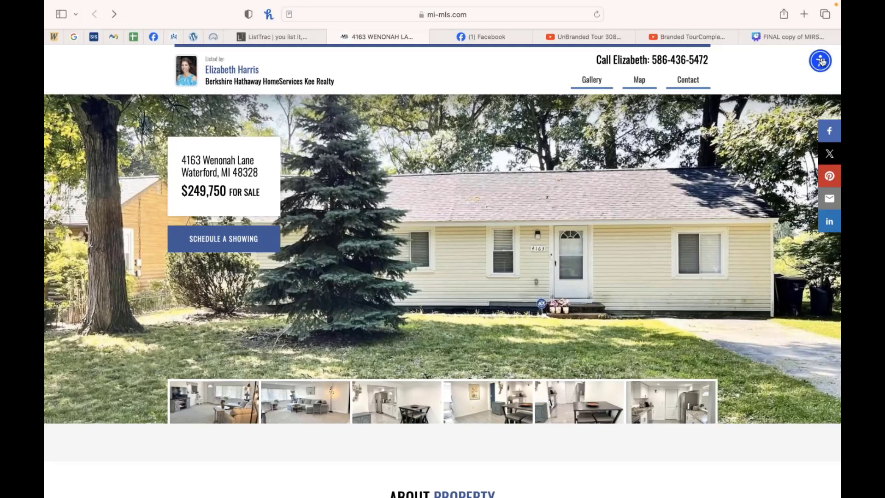
Step: Open a photo from the website's thumbnail strip, step back to the previous photo, and close the gallery viewer
{"action": "scroll", "coordinate": [814, 73], "scroll_direction": "up", "scroll_amount": 1}
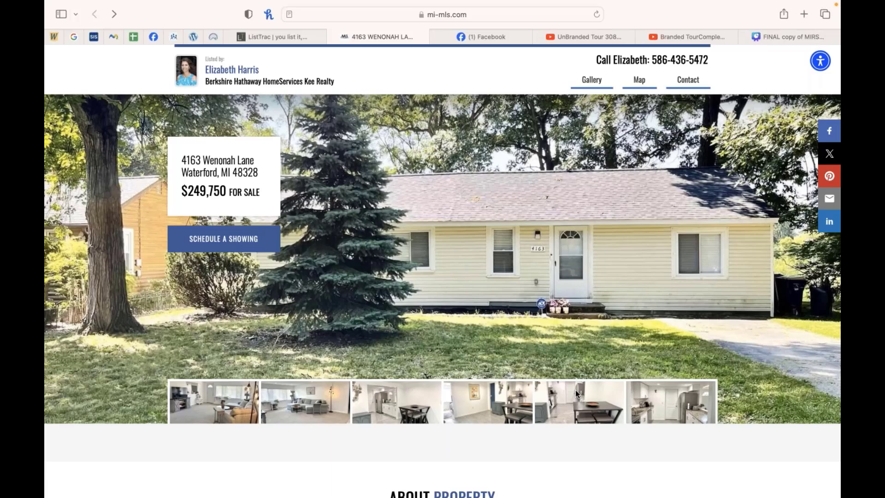
{"action": "left_click", "coordinate": [575, 389]}
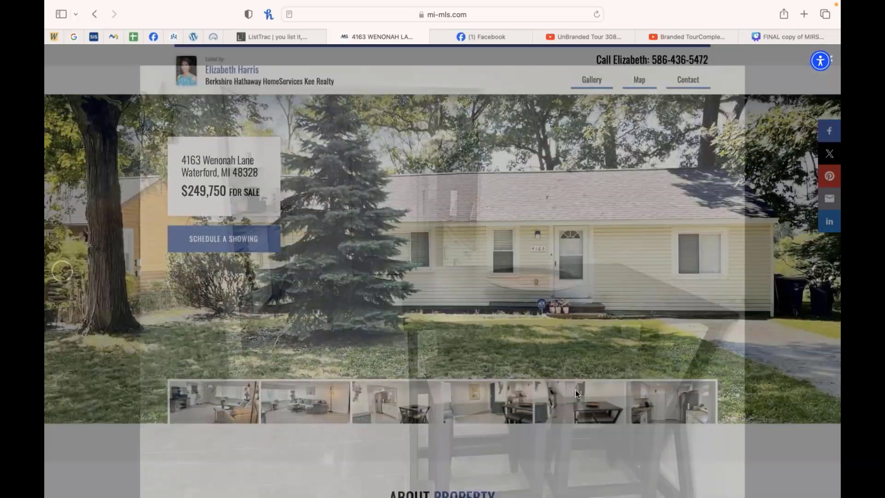
{"action": "left_click", "coordinate": [834, 61]}
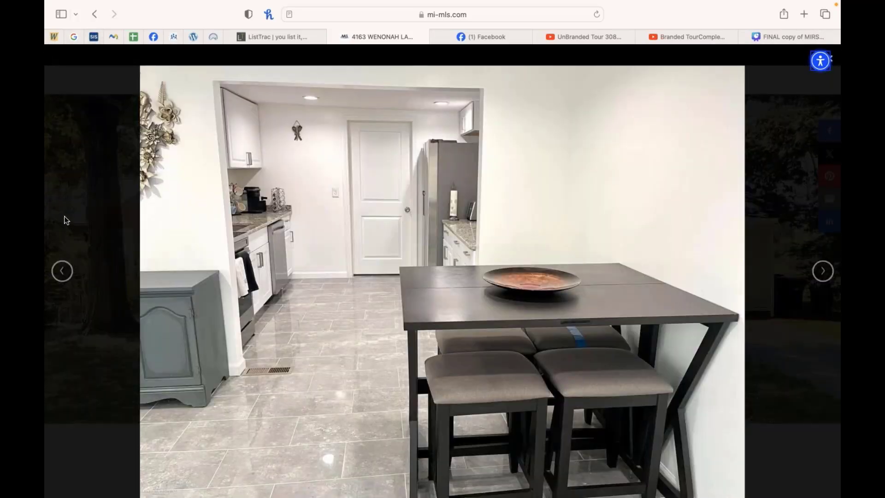
{"action": "key", "text": "Left"}
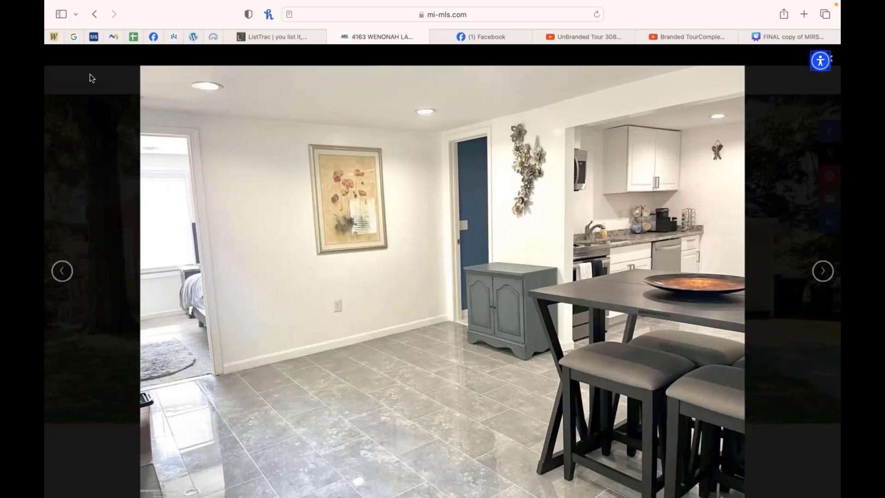
{"action": "key", "text": "Escape"}
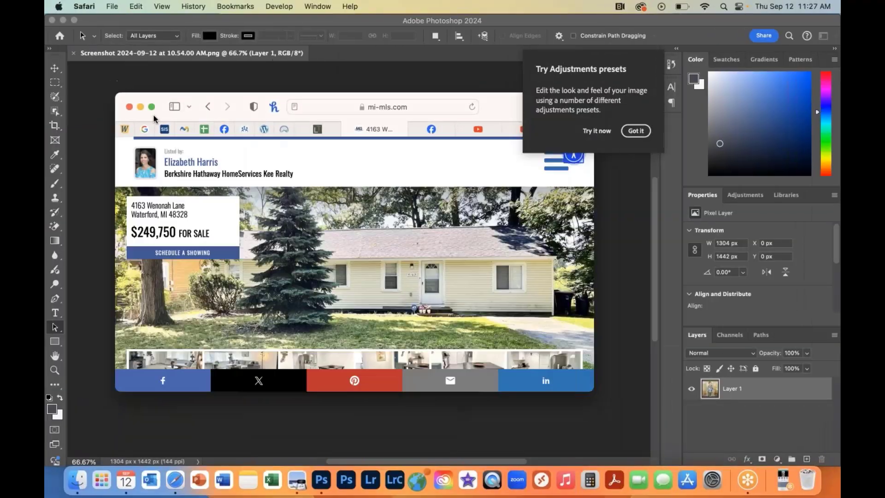
{"action": "left_click", "coordinate": [153, 108]}
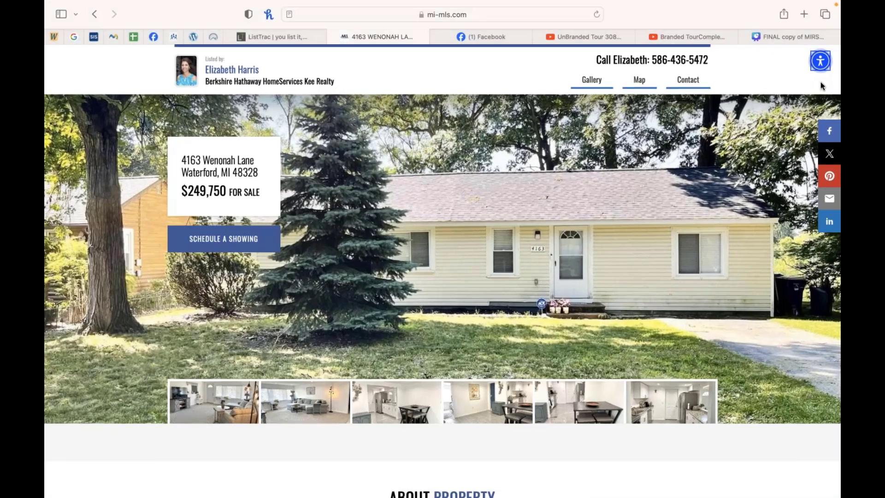
Step: Scroll through the property website's description, property details, location map and contact form
{"action": "scroll", "coordinate": [527, 250], "scroll_direction": "down", "scroll_amount": 2}
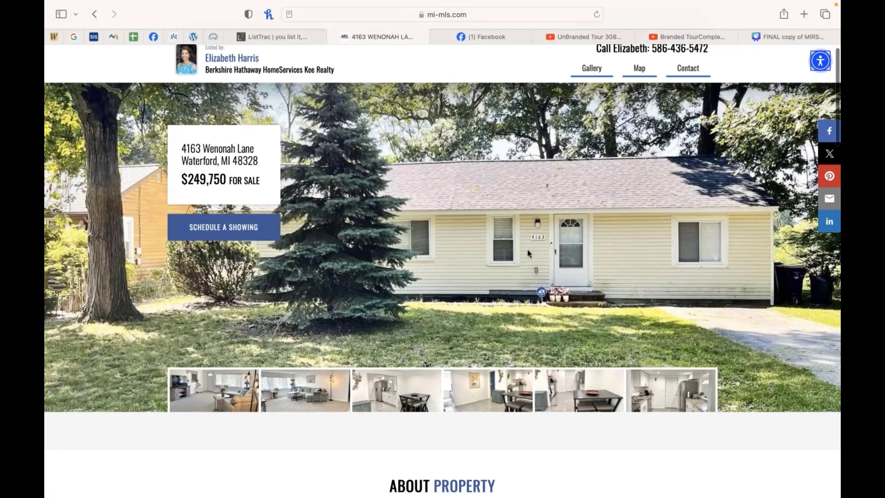
{"action": "scroll", "coordinate": [527, 249], "scroll_direction": "up", "scroll_amount": 2}
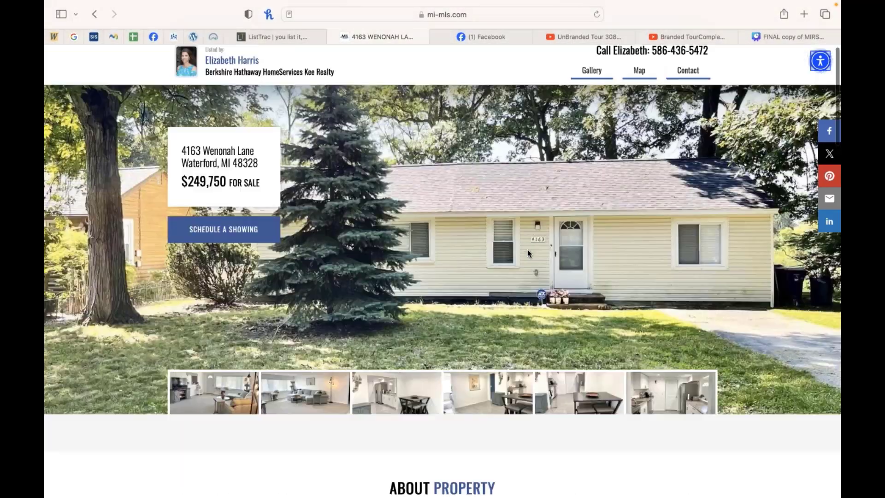
{"action": "scroll", "coordinate": [527, 249], "scroll_direction": "down", "scroll_amount": 8}
{"action": "scroll", "coordinate": [527, 249], "scroll_direction": "up", "scroll_amount": 8}
{"action": "scroll", "coordinate": [527, 250], "scroll_direction": "down", "scroll_amount": 2}
{"action": "scroll", "coordinate": [527, 250], "scroll_direction": "up", "scroll_amount": 1}
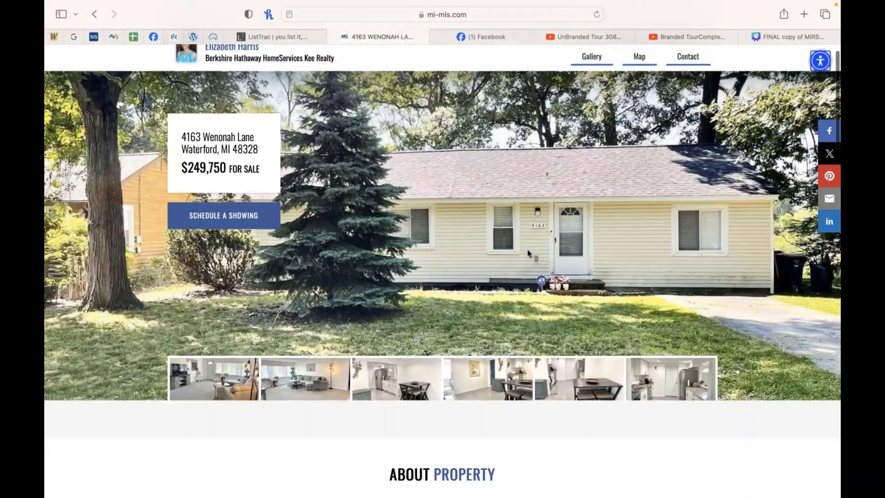
{"action": "scroll", "coordinate": [528, 249], "scroll_direction": "down", "scroll_amount": 6}
{"action": "scroll", "coordinate": [527, 250], "scroll_direction": "down", "scroll_amount": 1}
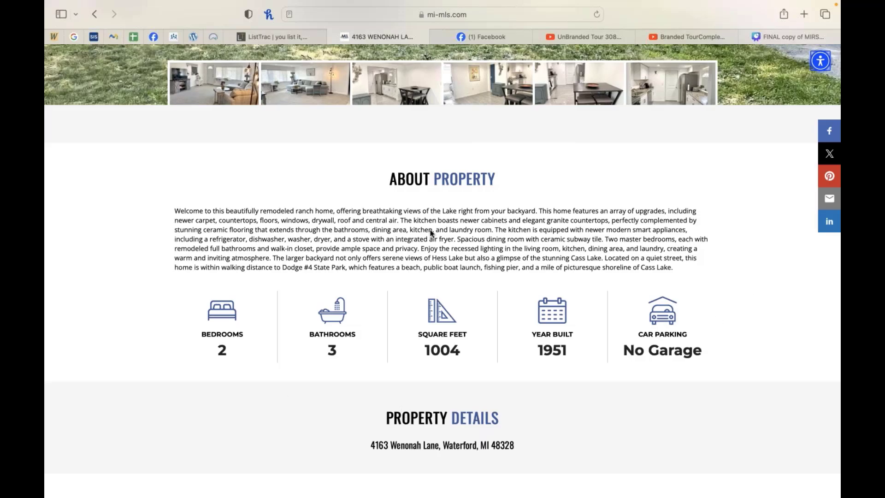
{"action": "scroll", "coordinate": [376, 283], "scroll_direction": "down", "scroll_amount": 5}
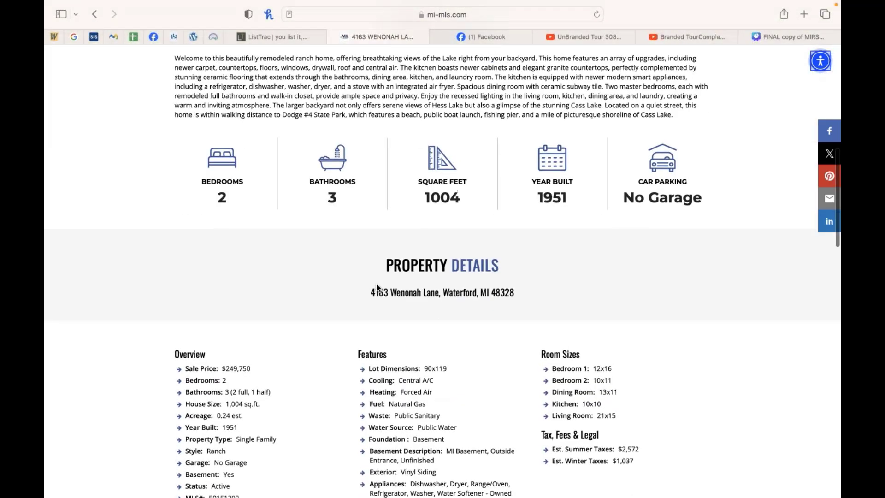
{"action": "scroll", "coordinate": [273, 342], "scroll_direction": "down", "scroll_amount": 3}
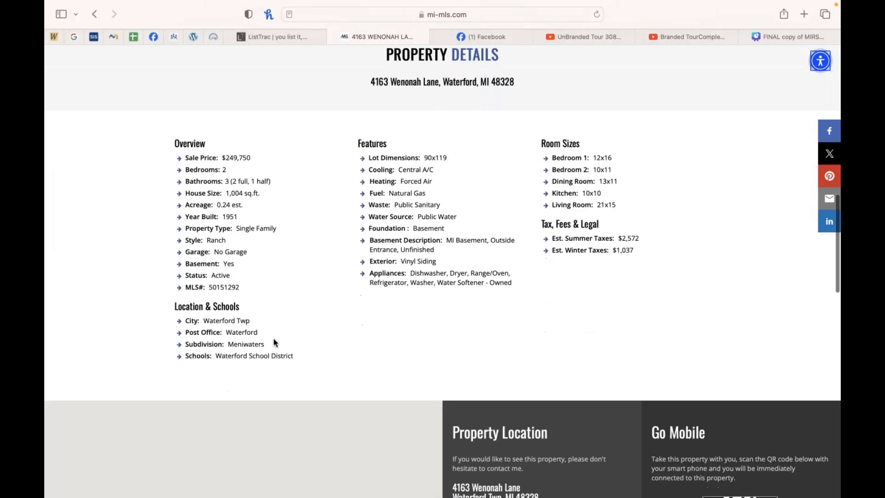
{"action": "scroll", "coordinate": [410, 197], "scroll_direction": "down", "scroll_amount": 3}
{"action": "scroll", "coordinate": [410, 197], "scroll_direction": "up", "scroll_amount": 3}
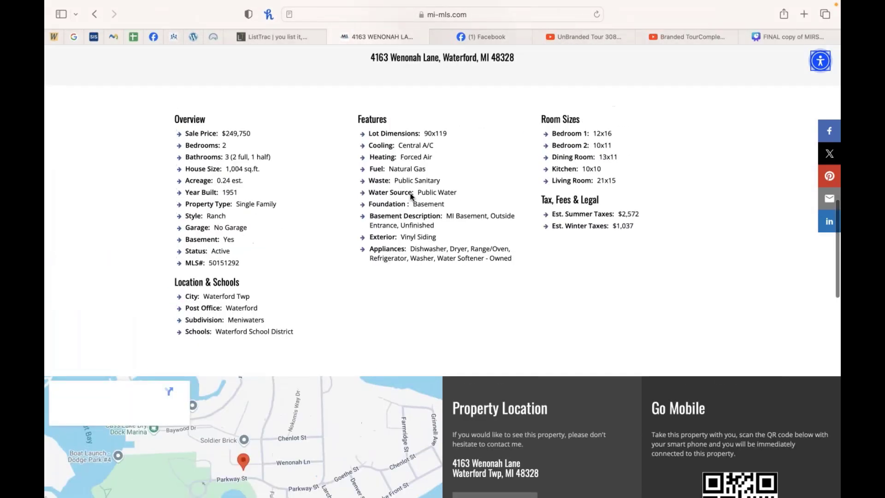
{"action": "scroll", "coordinate": [411, 193], "scroll_direction": "down", "scroll_amount": 6}
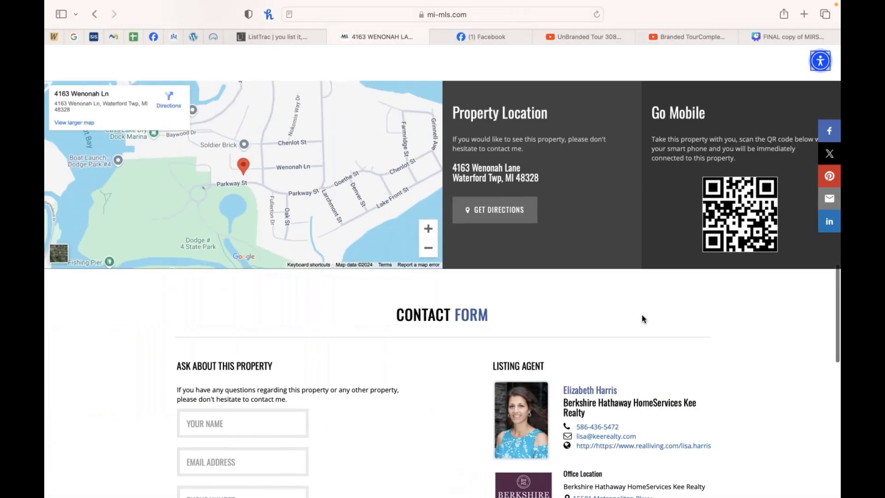
{"action": "scroll", "coordinate": [641, 316], "scroll_direction": "down", "scroll_amount": 3}
{"action": "scroll", "coordinate": [457, 330], "scroll_direction": "down", "scroll_amount": 1}
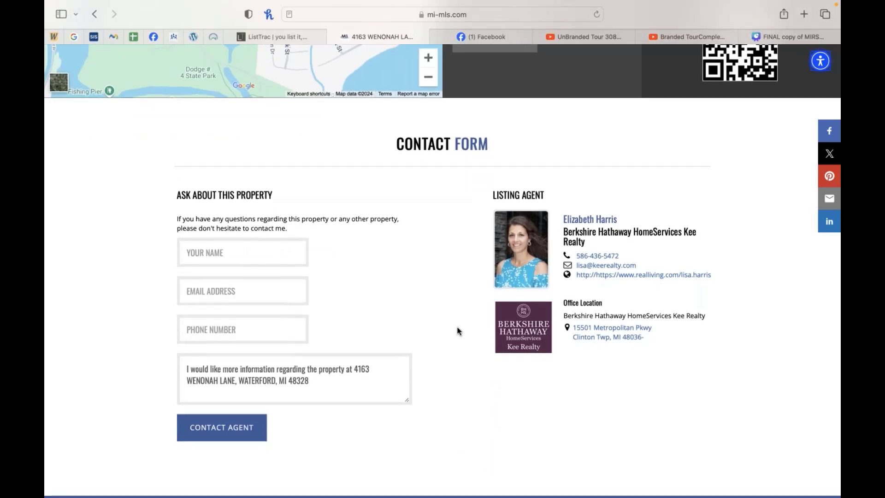
{"action": "scroll", "coordinate": [457, 330], "scroll_direction": "up", "scroll_amount": 20}
{"action": "scroll", "coordinate": [458, 331], "scroll_direction": "down", "scroll_amount": 1}
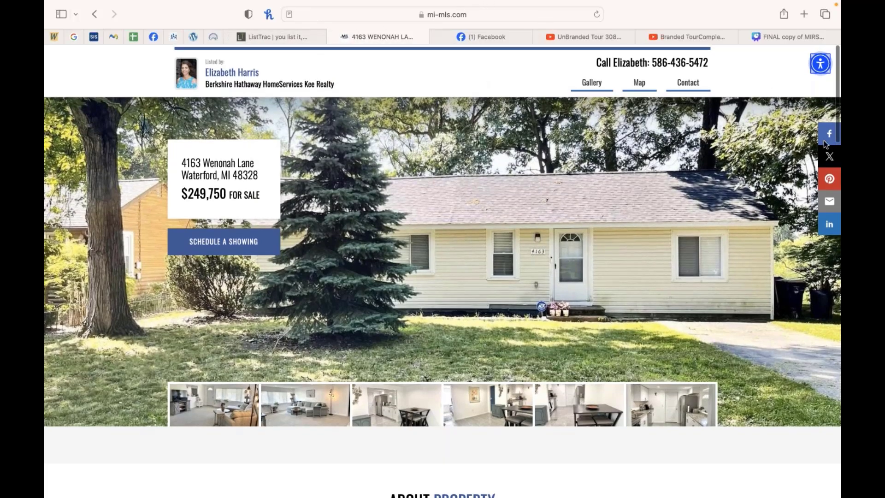
{"action": "scroll", "coordinate": [724, 257], "scroll_direction": "down", "scroll_amount": 1}
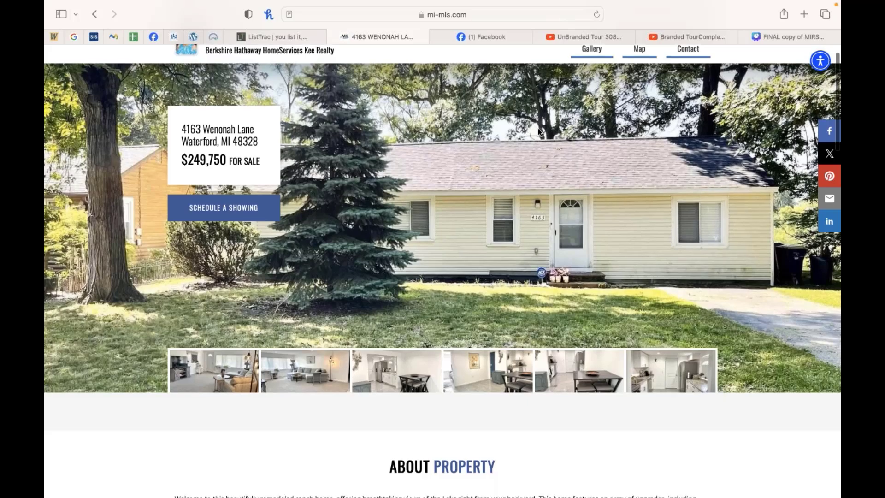
{"action": "scroll", "coordinate": [496, 168], "scroll_direction": "down", "scroll_amount": 1}
{"action": "scroll", "coordinate": [496, 168], "scroll_direction": "up", "scroll_amount": 2}
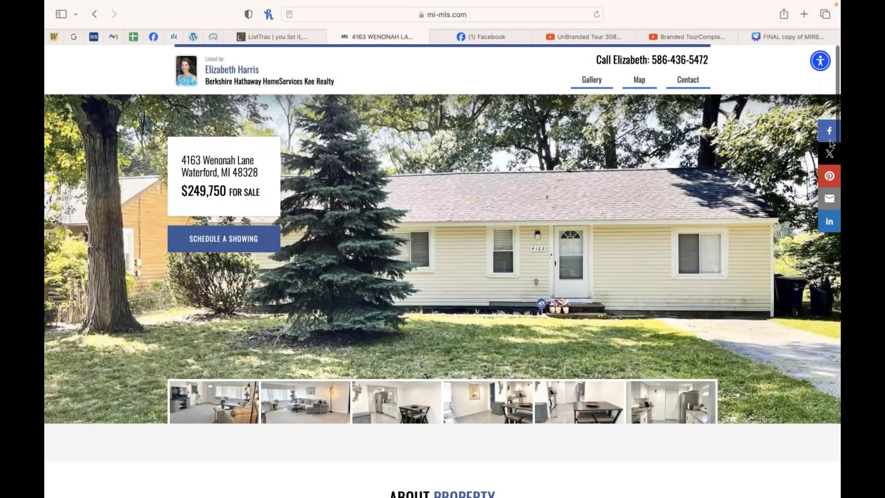
{"action": "scroll", "coordinate": [831, 178], "scroll_direction": "down", "scroll_amount": 8}
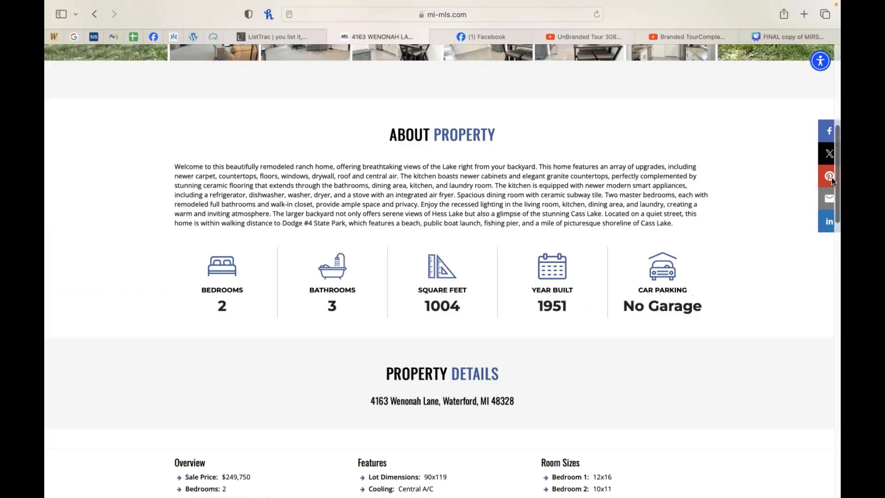
{"action": "scroll", "coordinate": [722, 141], "scroll_direction": "up", "scroll_amount": 8}
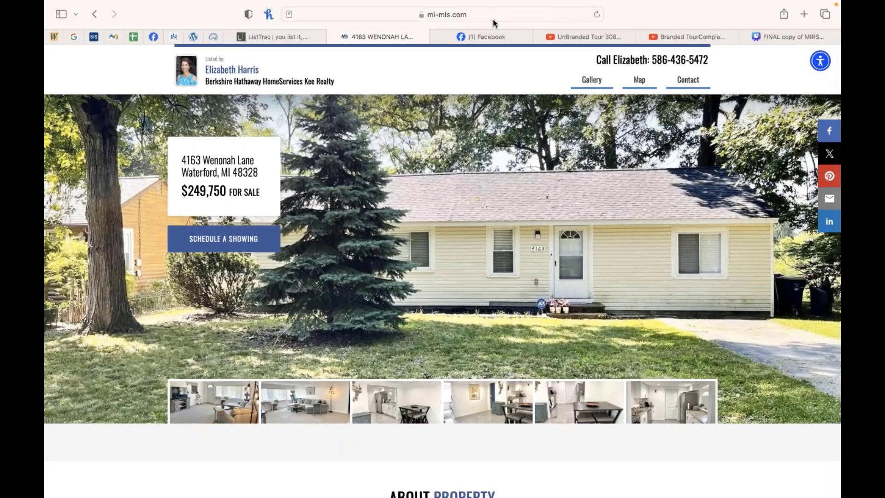
Step: Copy the property website's address and publish it as a new post on the Facebook profile
{"action": "left_click", "coordinate": [493, 19]}
{"action": "key", "text": "super+c"}
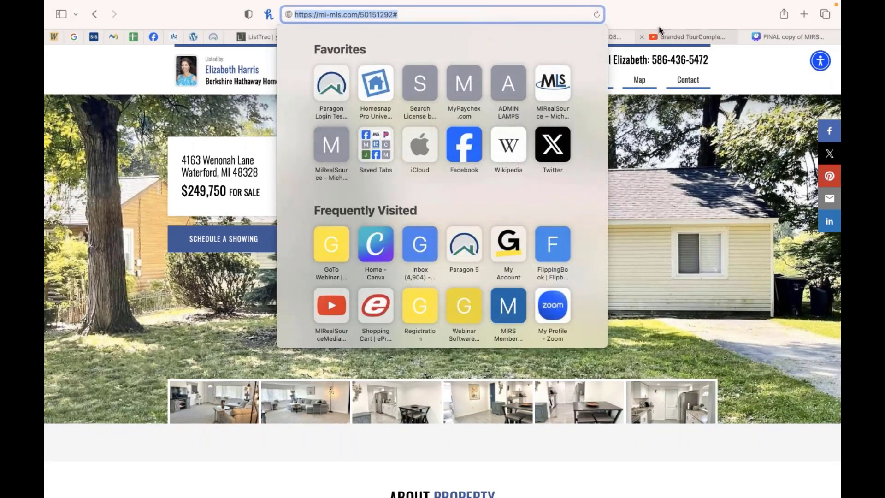
{"action": "key", "text": "Escape"}
{"action": "left_click", "coordinate": [494, 37]}
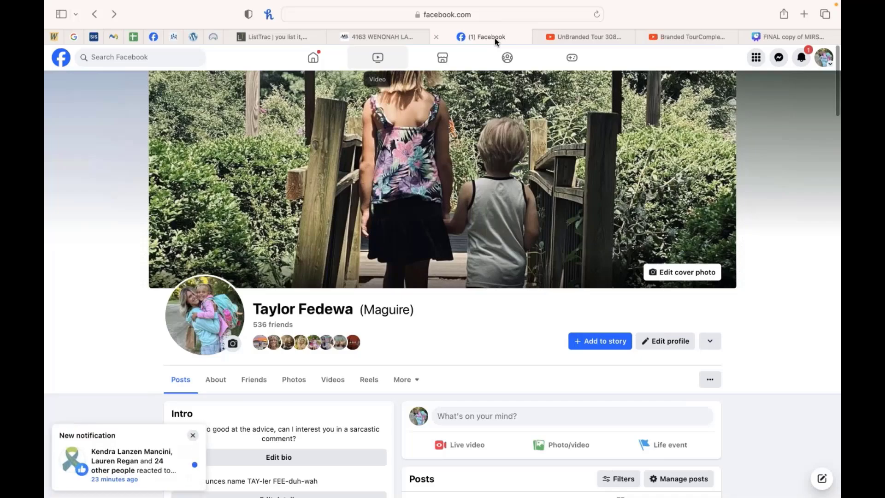
{"action": "left_click", "coordinate": [549, 417]}
{"action": "key", "text": "super+v"}
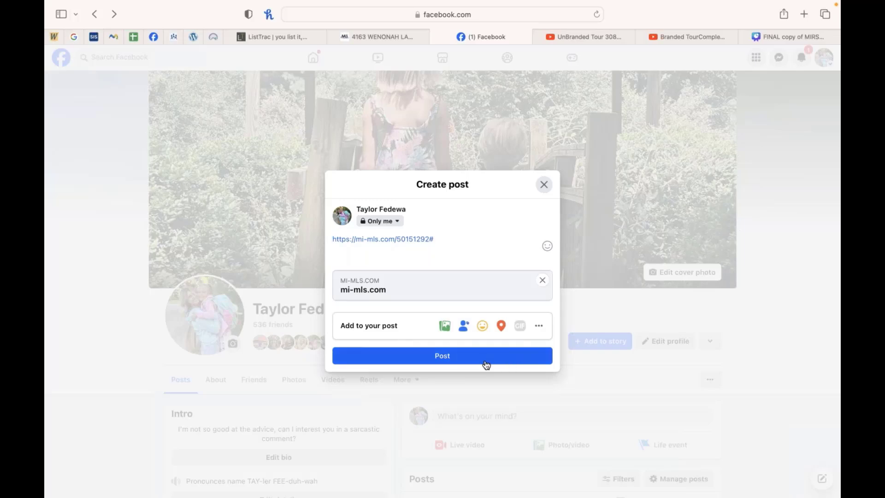
{"action": "left_click", "coordinate": [483, 363]}
Step: Open the shared post's link preview to check the property website, then return to the Facebook tab
{"action": "scroll", "coordinate": [499, 349], "scroll_direction": "down", "scroll_amount": 5}
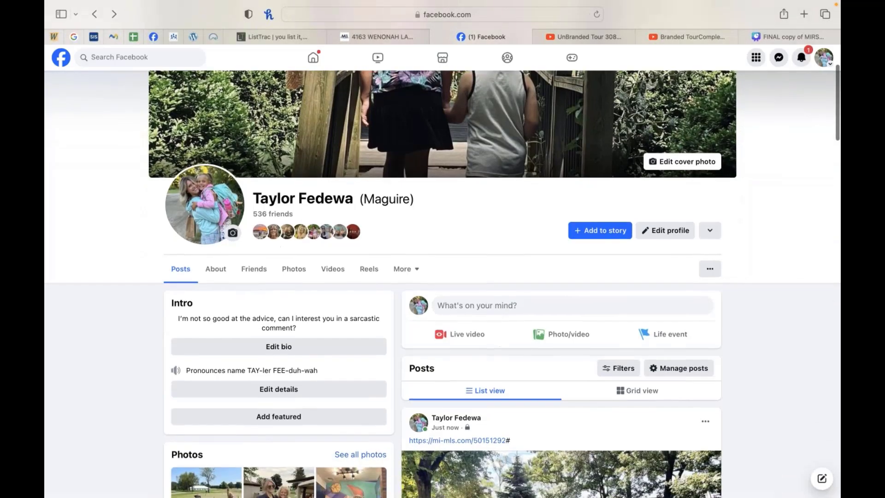
{"action": "scroll", "coordinate": [573, 405], "scroll_direction": "down", "scroll_amount": 2}
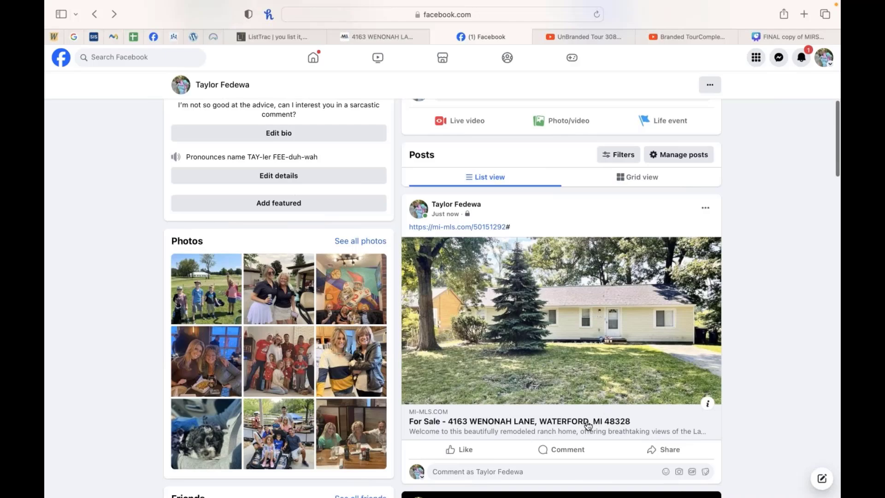
{"action": "left_click", "coordinate": [516, 425]}
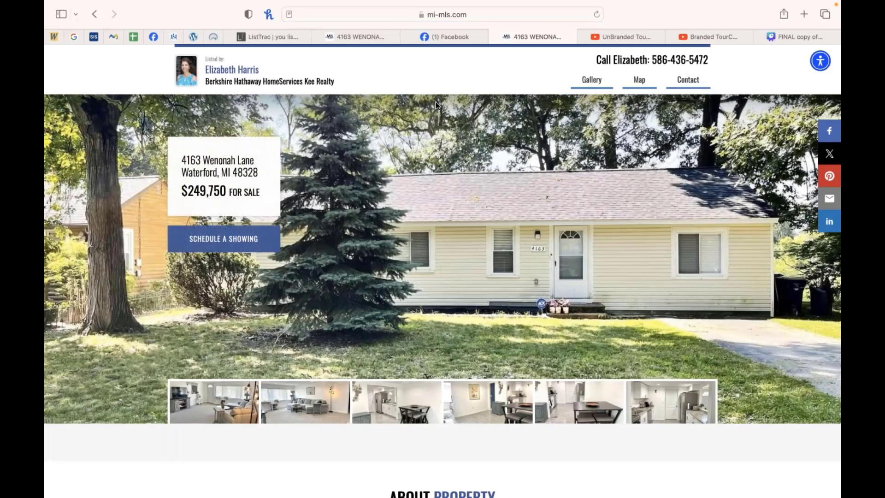
{"action": "left_click", "coordinate": [446, 36]}
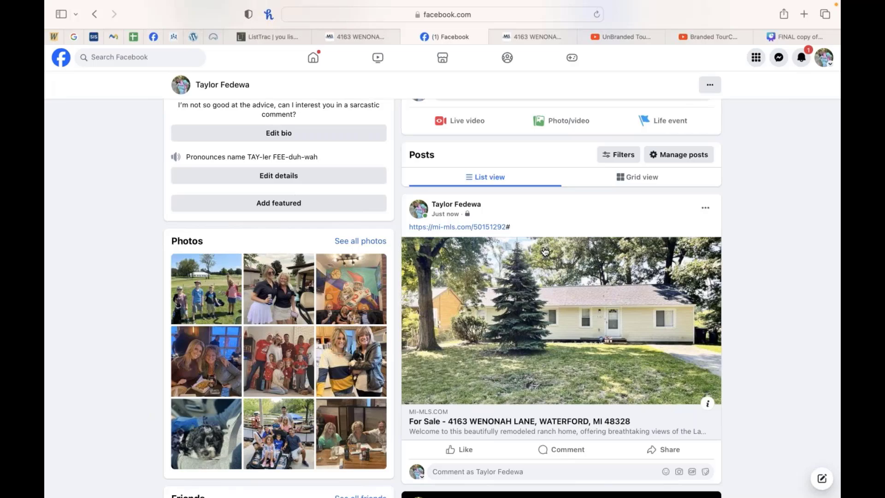
Step: Open the ListTrac dashboard and review its views, visitors, performance and markets charts for the listing
{"action": "left_click", "coordinate": [215, 38]}
{"action": "mouse_move", "coordinate": [489, 88]}
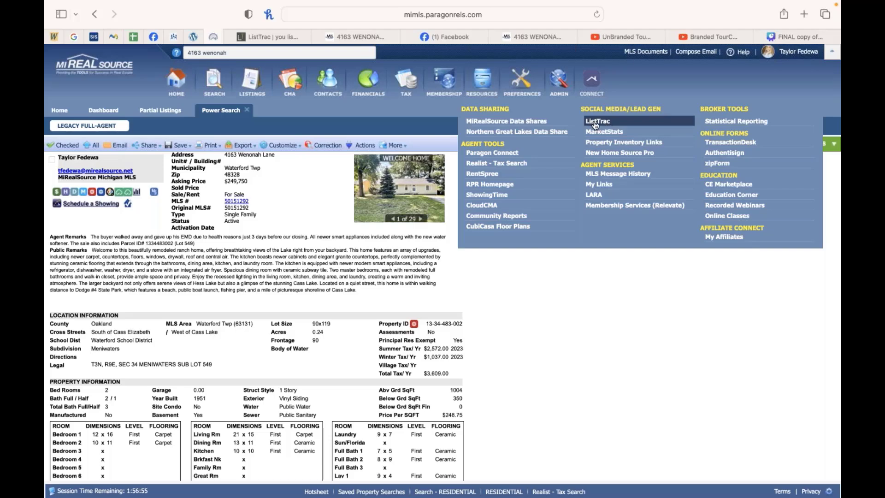
{"action": "left_click", "coordinate": [279, 39]}
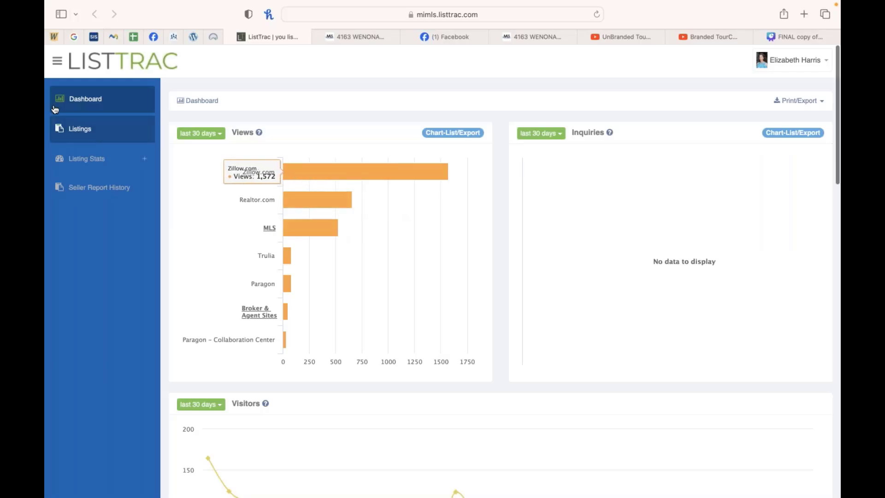
{"action": "scroll", "coordinate": [303, 192], "scroll_direction": "down", "scroll_amount": 3}
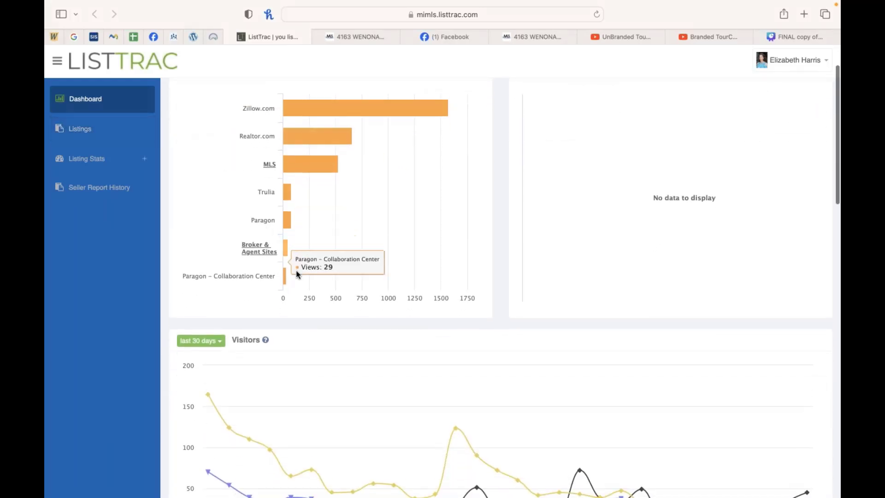
{"action": "scroll", "coordinate": [297, 249], "scroll_direction": "down", "scroll_amount": 1}
{"action": "scroll", "coordinate": [295, 247], "scroll_direction": "up", "scroll_amount": 2}
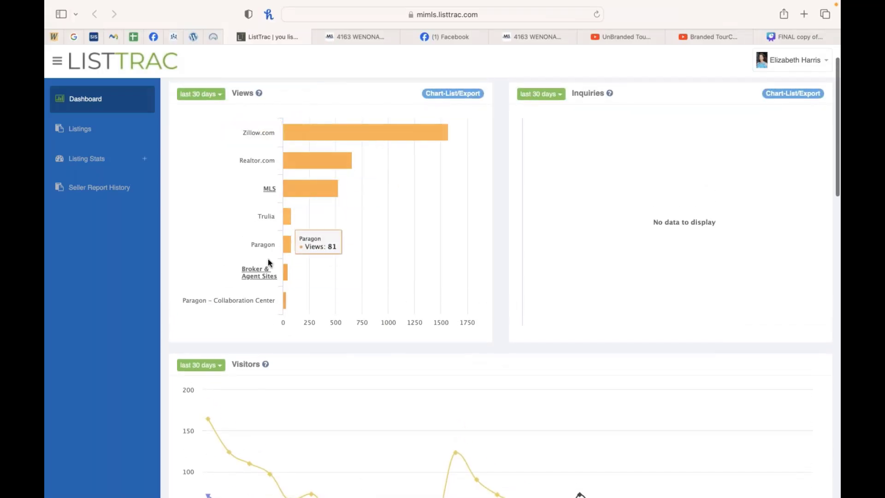
{"action": "scroll", "coordinate": [267, 259], "scroll_direction": "down", "scroll_amount": 8}
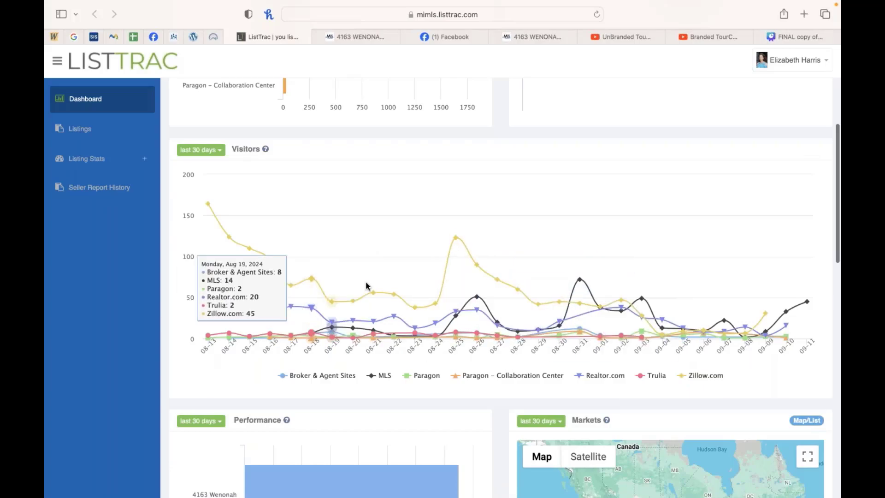
{"action": "scroll", "coordinate": [350, 294], "scroll_direction": "down", "scroll_amount": 2}
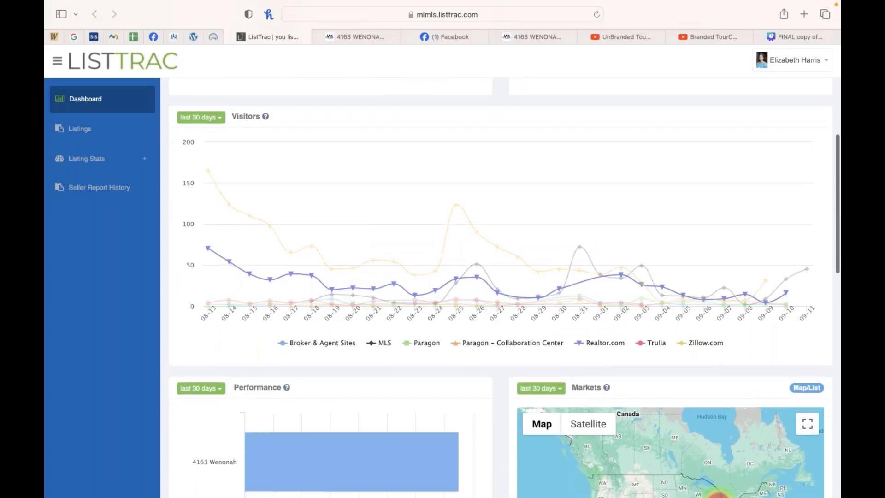
{"action": "scroll", "coordinate": [362, 340], "scroll_direction": "down", "scroll_amount": 4}
{"action": "scroll", "coordinate": [361, 339], "scroll_direction": "down", "scroll_amount": 5}
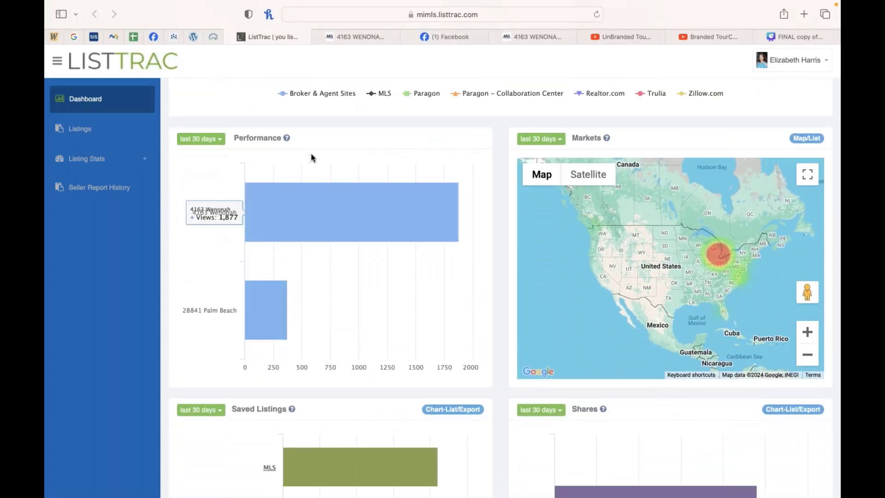
{"action": "scroll", "coordinate": [494, 166], "scroll_direction": "down", "scroll_amount": 4}
{"action": "scroll", "coordinate": [494, 166], "scroll_direction": "up", "scroll_amount": 5}
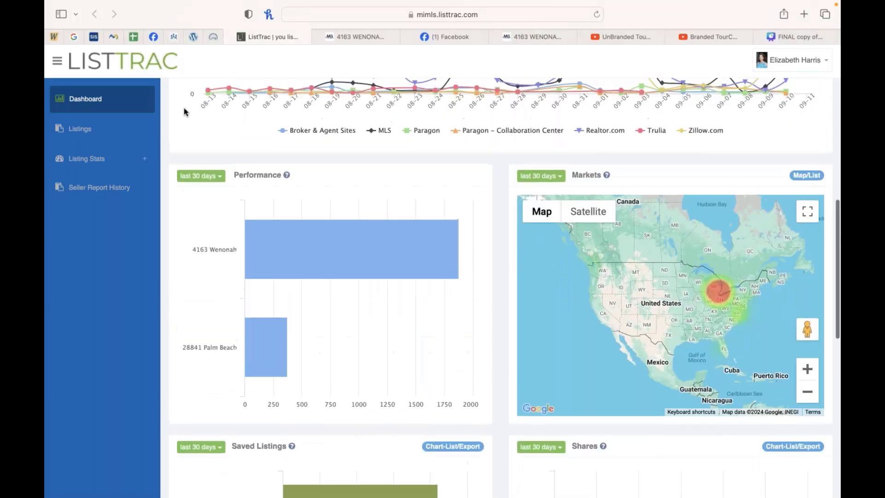
Step: Open the Performance chart's period options and scroll through the saved listings, shares, active reports and most popular charts
{"action": "left_click", "coordinate": [201, 175]}
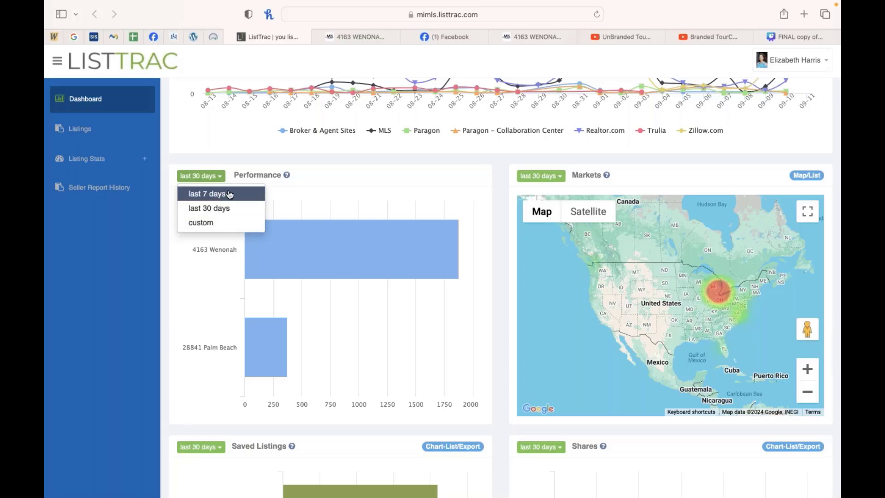
{"action": "scroll", "coordinate": [429, 243], "scroll_direction": "down", "scroll_amount": 6}
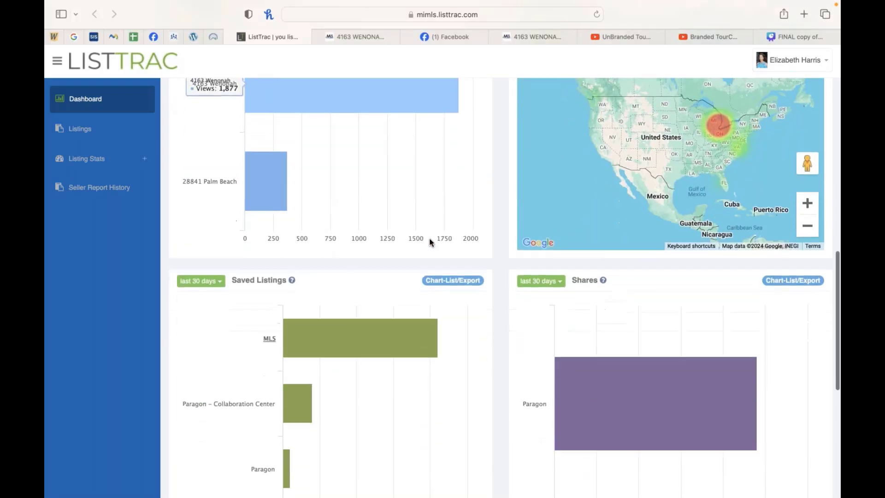
{"action": "scroll", "coordinate": [431, 230], "scroll_direction": "down", "scroll_amount": 5}
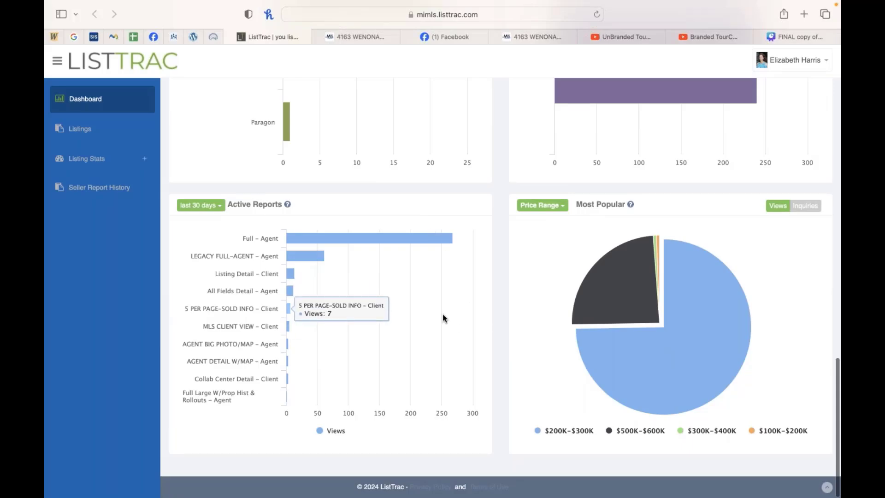
{"action": "scroll", "coordinate": [443, 316], "scroll_direction": "up", "scroll_amount": 6}
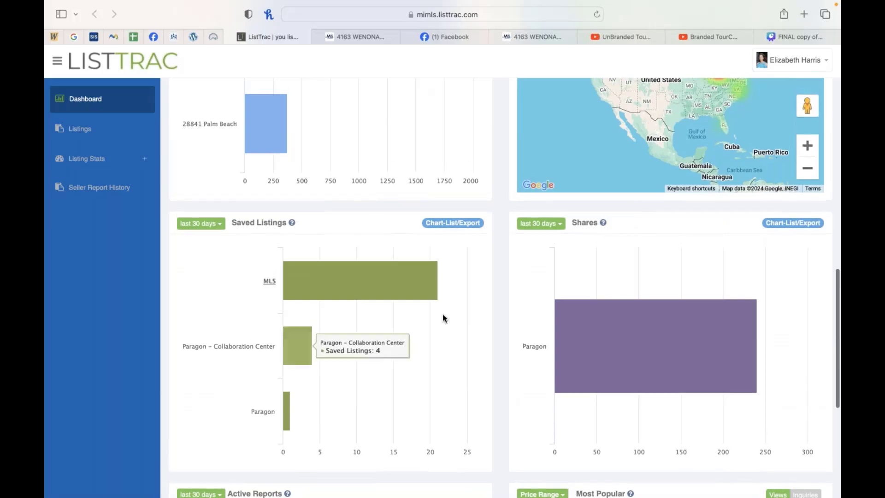
{"action": "scroll", "coordinate": [444, 318], "scroll_direction": "up", "scroll_amount": 5}
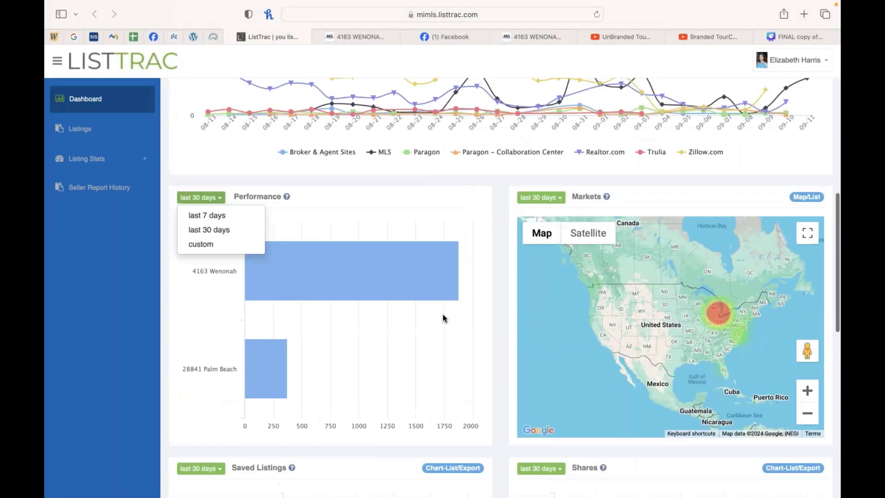
{"action": "scroll", "coordinate": [449, 300], "scroll_direction": "up", "scroll_amount": 5}
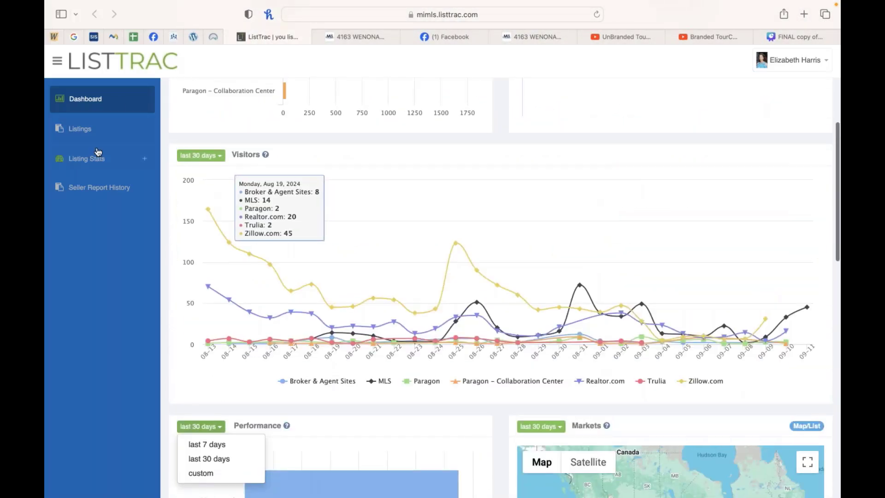
Step: Browse the My Listings table, expand Listing Stats, and open the Seller Report History
{"action": "left_click", "coordinate": [99, 139]}
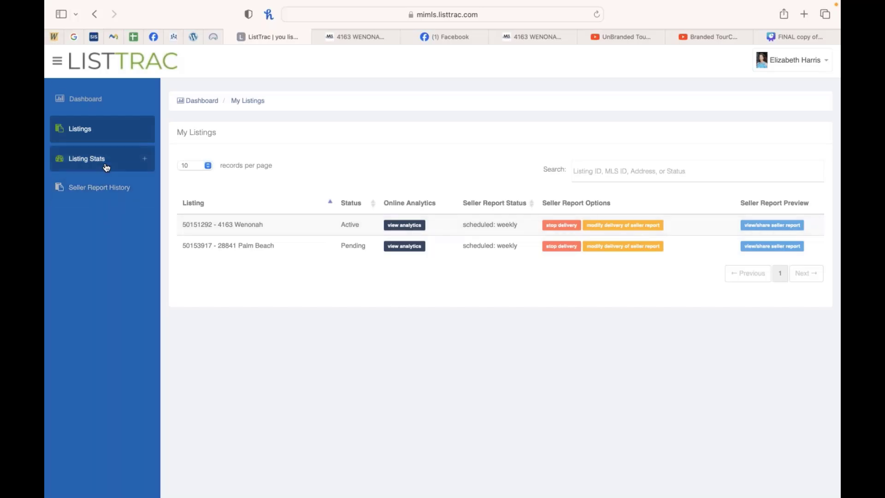
{"action": "left_click", "coordinate": [88, 158]}
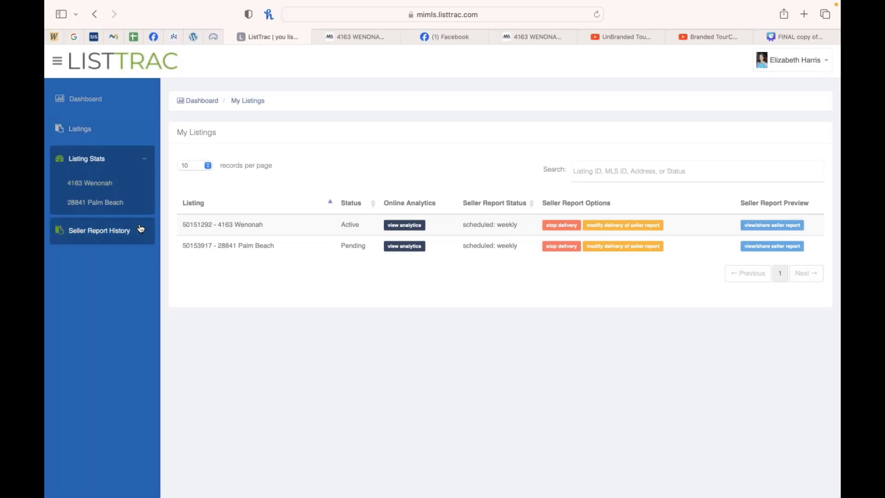
{"action": "left_click", "coordinate": [109, 232]}
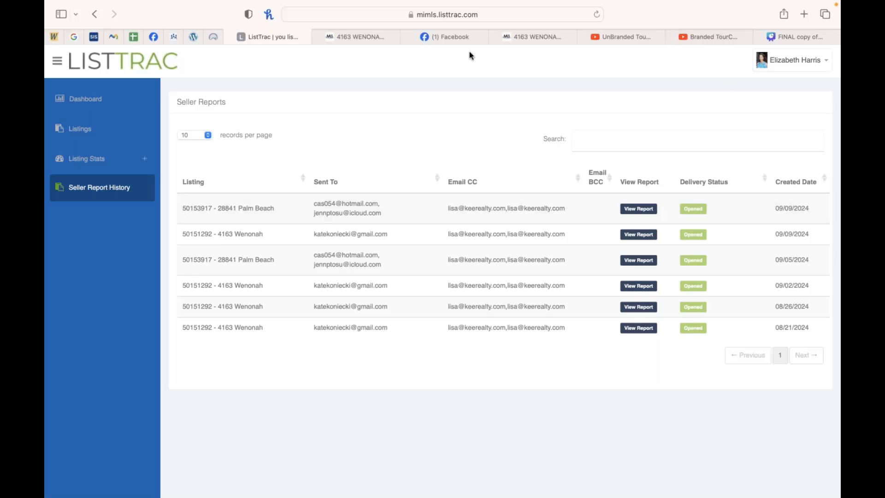
Step: Switch to the Canva presentation tab and present the CubiCasa slide in full screen
{"action": "mouse_move", "coordinate": [220, 34]}
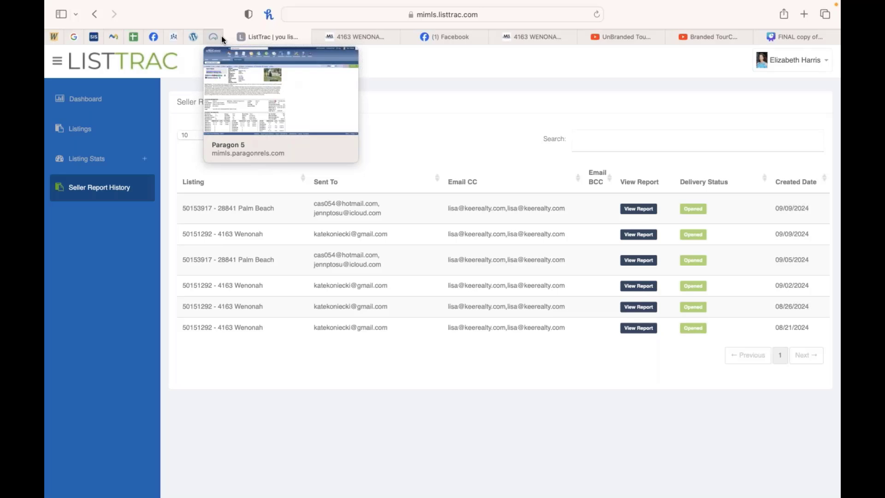
{"action": "left_click", "coordinate": [777, 37]}
{"action": "left_click", "coordinate": [752, 63]}
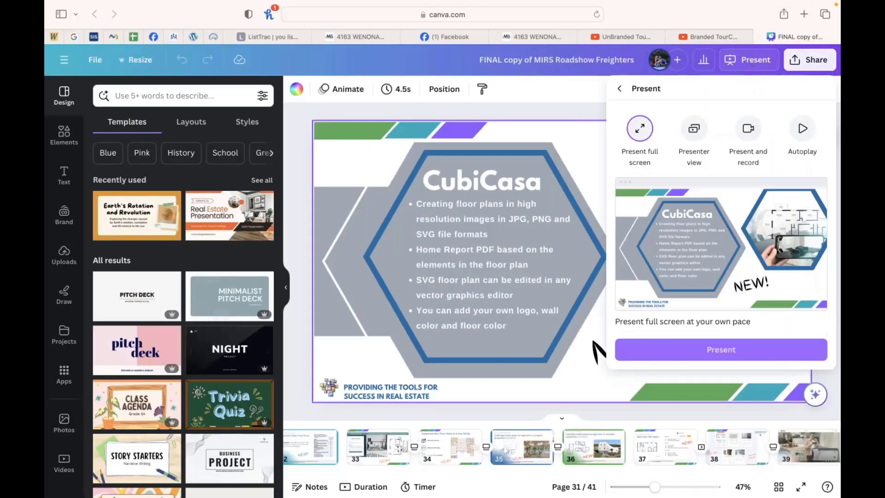
{"action": "left_click", "coordinate": [721, 349]}
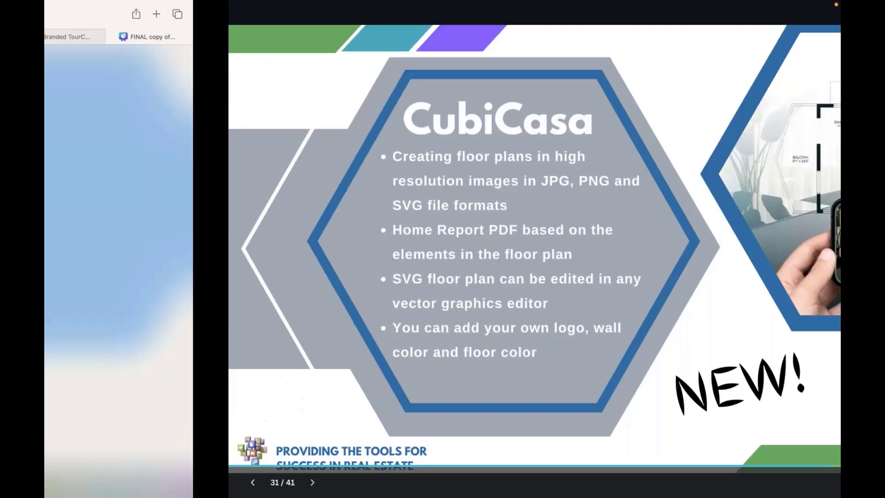
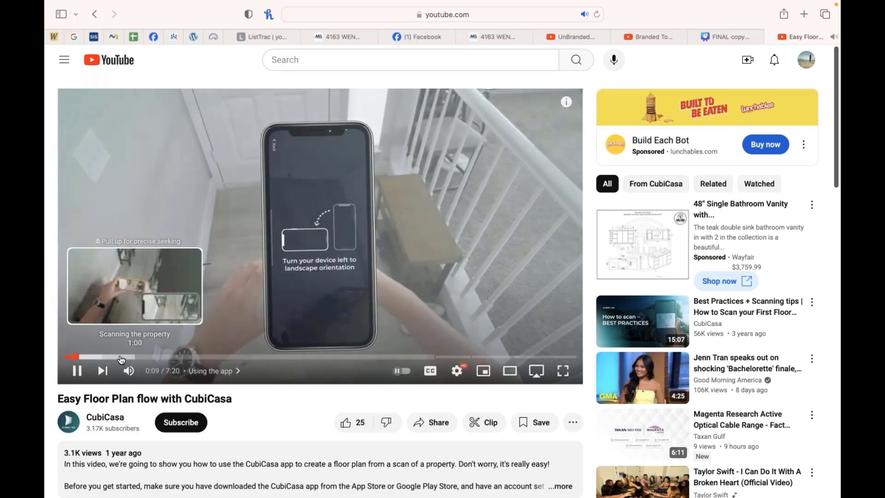
Step: Mute the CubiCasa floor plan video, skip through its chapters toward the end, and pause it
{"action": "left_click", "coordinate": [128, 372]}
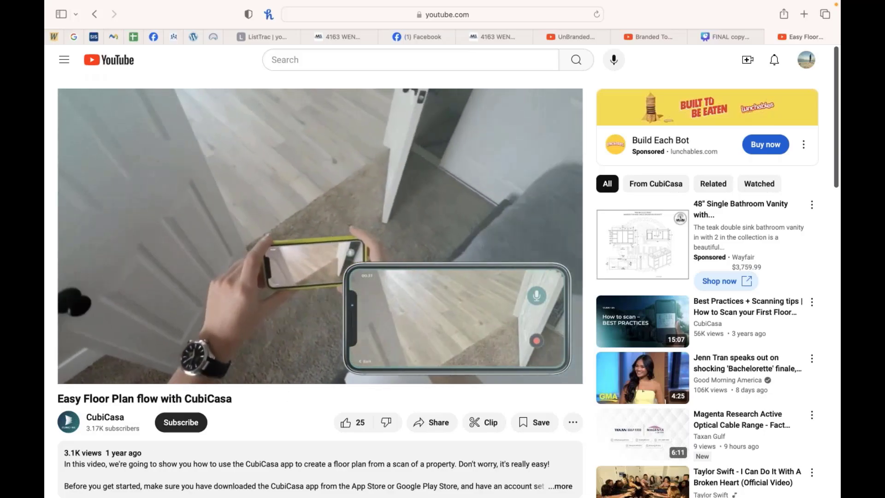
{"action": "left_click", "coordinate": [224, 367]}
{"action": "left_click_drag", "start_coordinate": [224, 357], "coordinate": [371, 355]}
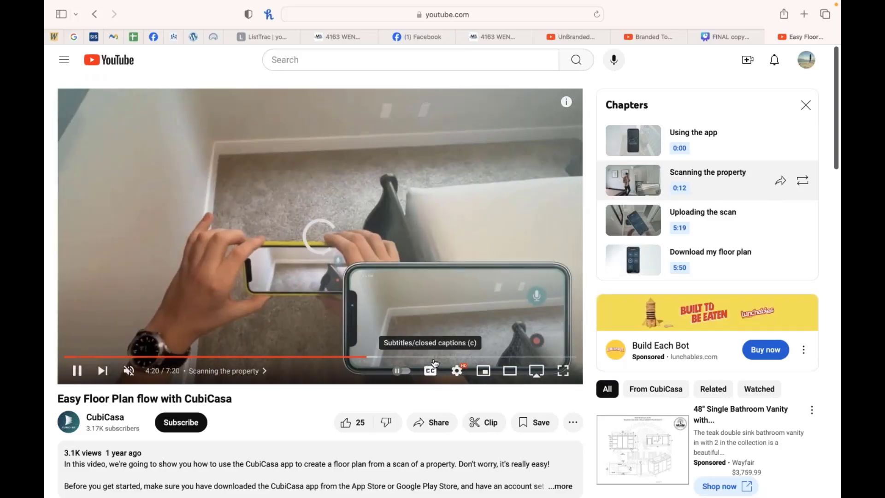
{"action": "left_click_drag", "start_coordinate": [438, 357], "coordinate": [408, 357]}
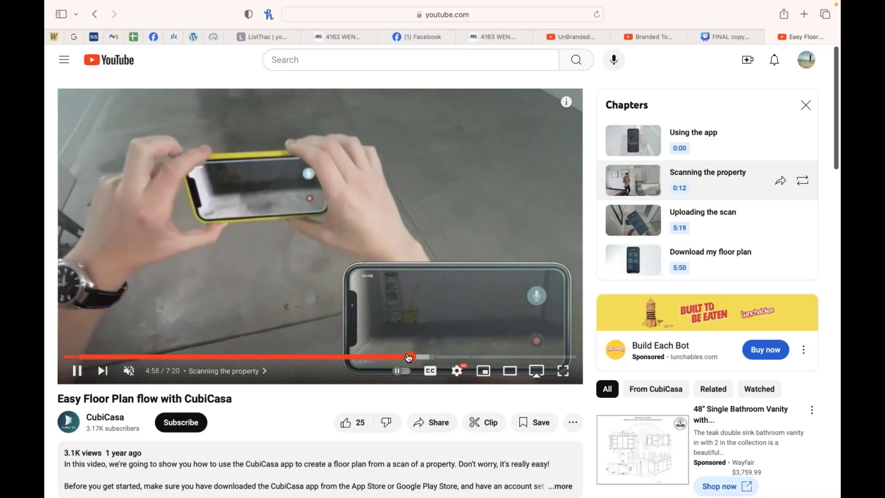
{"action": "left_click", "coordinate": [439, 357]}
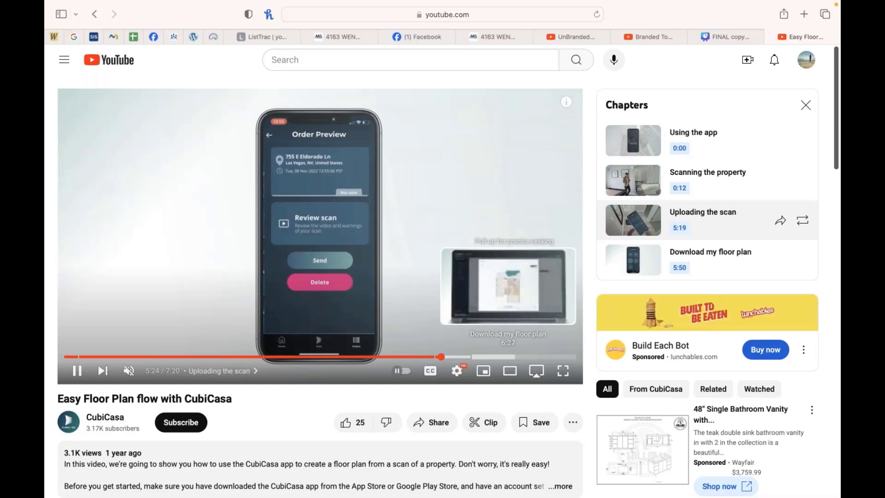
{"action": "left_click", "coordinate": [459, 358]}
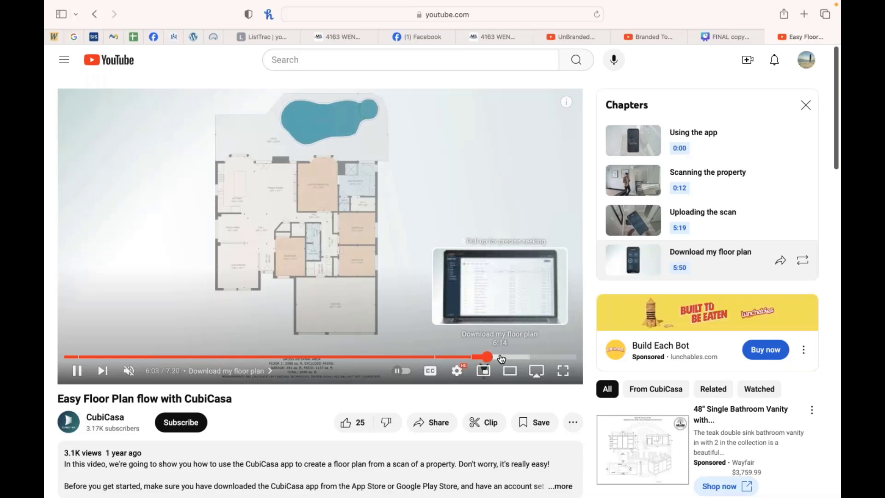
{"action": "left_click", "coordinate": [509, 358]}
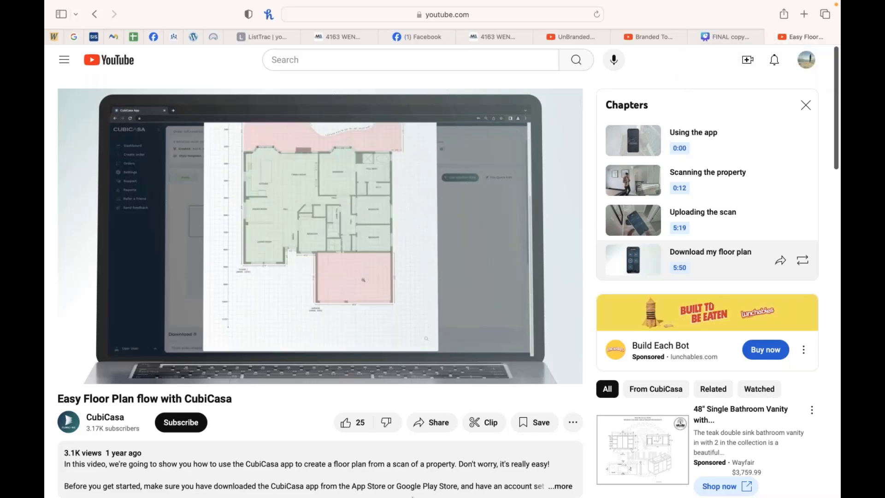
{"action": "mouse_move", "coordinate": [444, 496]}
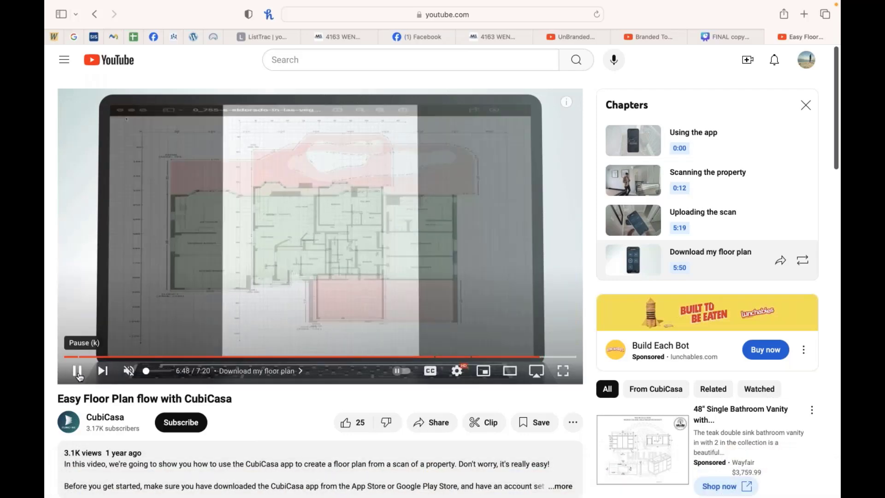
{"action": "left_click", "coordinate": [78, 375]}
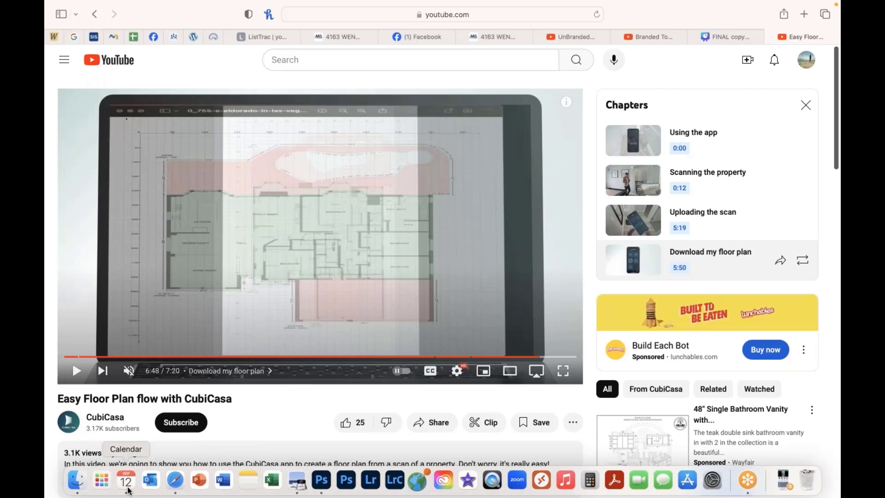
{"action": "left_click", "coordinate": [350, 35]}
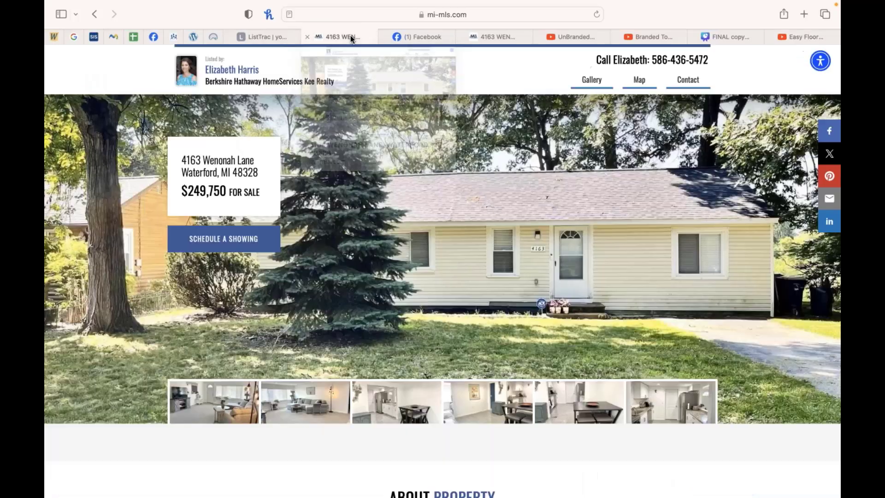
{"action": "left_click", "coordinate": [213, 33]}
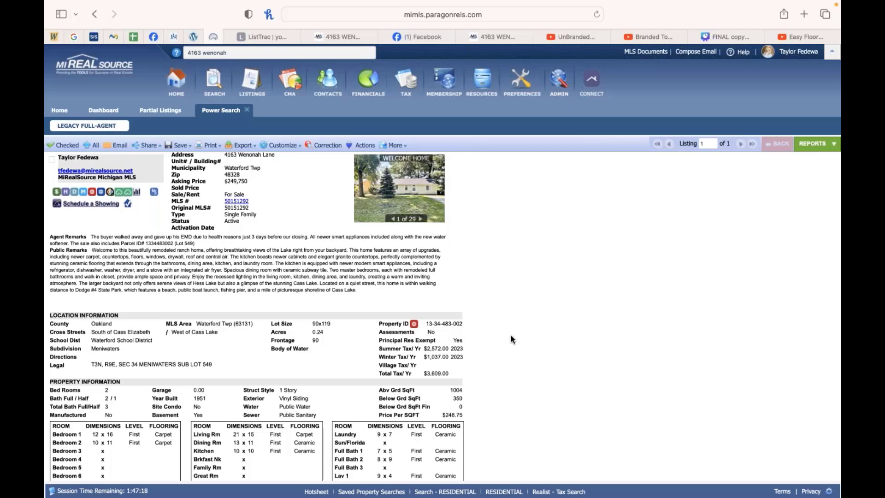
{"action": "mouse_move", "coordinate": [541, 496]}
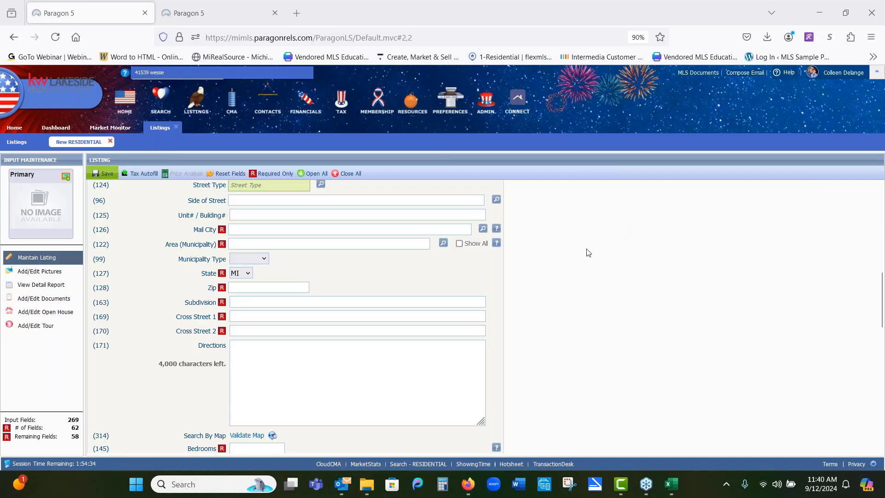
Step: Scroll the new residential listing form and open the ZL-SOURCE OF SQ FT feature options, then cancel them
{"action": "scroll", "coordinate": [588, 253], "scroll_direction": "up", "scroll_amount": 2}
{"action": "scroll", "coordinate": [580, 277], "scroll_direction": "down", "scroll_amount": 2}
{"action": "scroll", "coordinate": [250, 256], "scroll_direction": "down", "scroll_amount": 5}
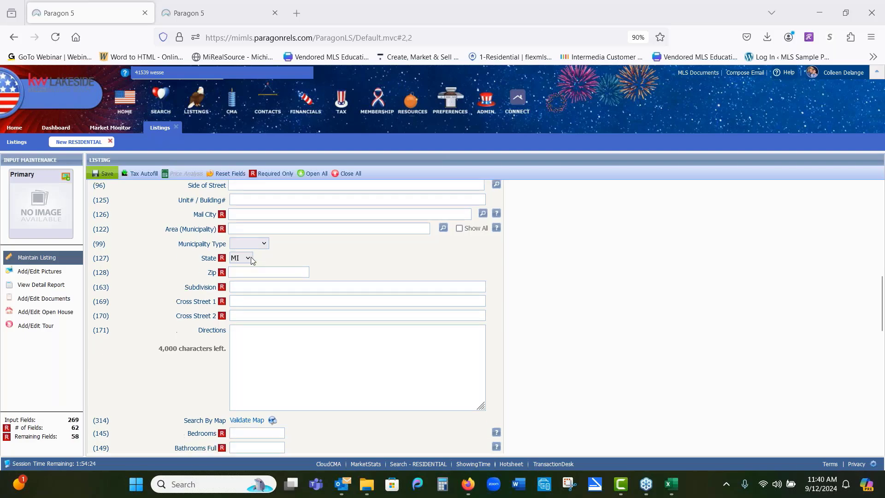
{"action": "scroll", "coordinate": [325, 326], "scroll_direction": "down", "scroll_amount": 2}
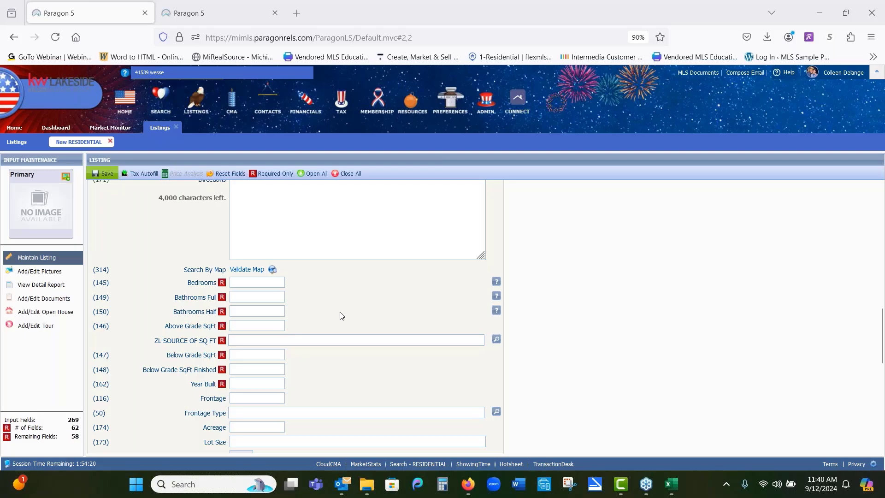
{"action": "left_click", "coordinate": [496, 340]}
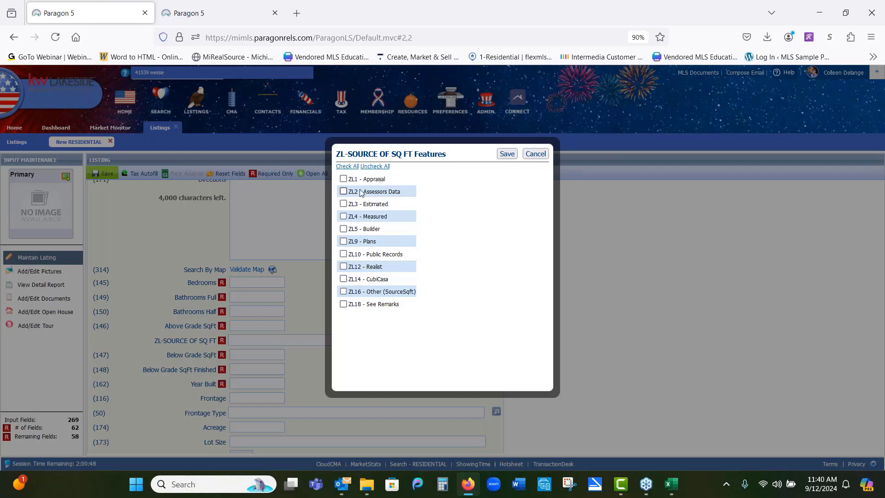
{"action": "left_click", "coordinate": [536, 154]}
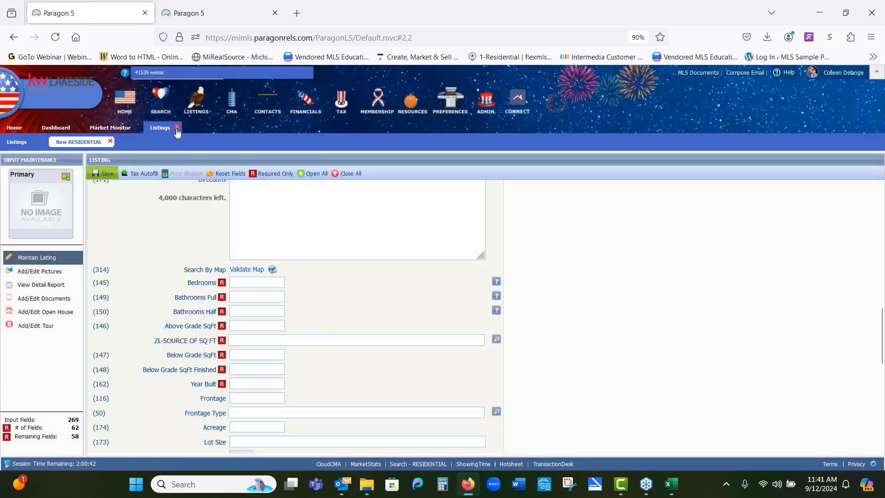
Step: Close the new listing form and open Maintain Listing for a Market Monitor listing
{"action": "left_click", "coordinate": [109, 141]}
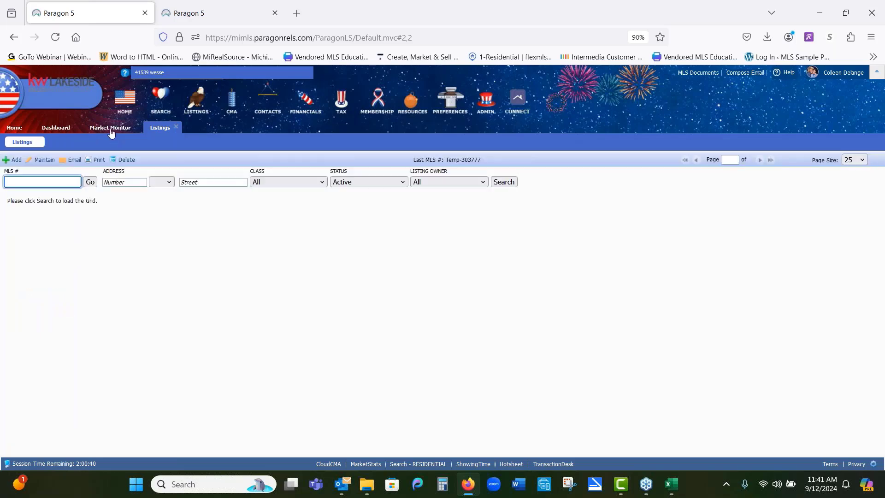
{"action": "left_click", "coordinate": [111, 133]}
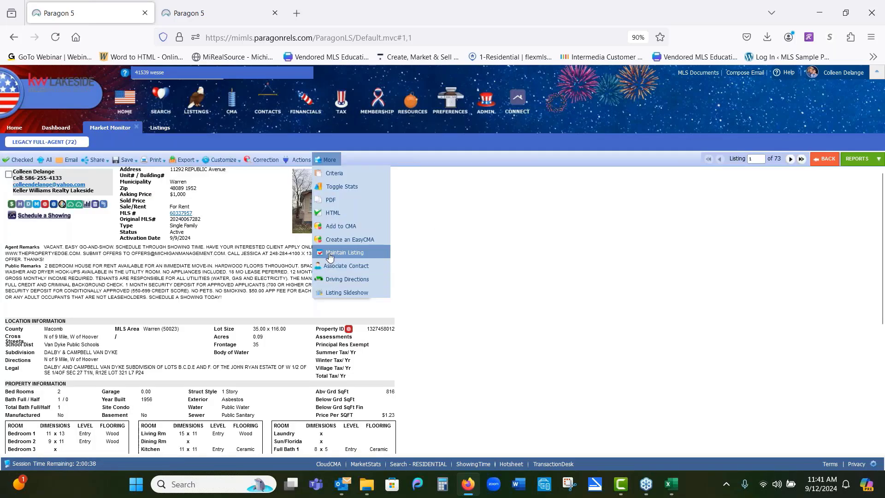
{"action": "left_click", "coordinate": [330, 257]}
{"action": "mouse_move", "coordinate": [333, 164]}
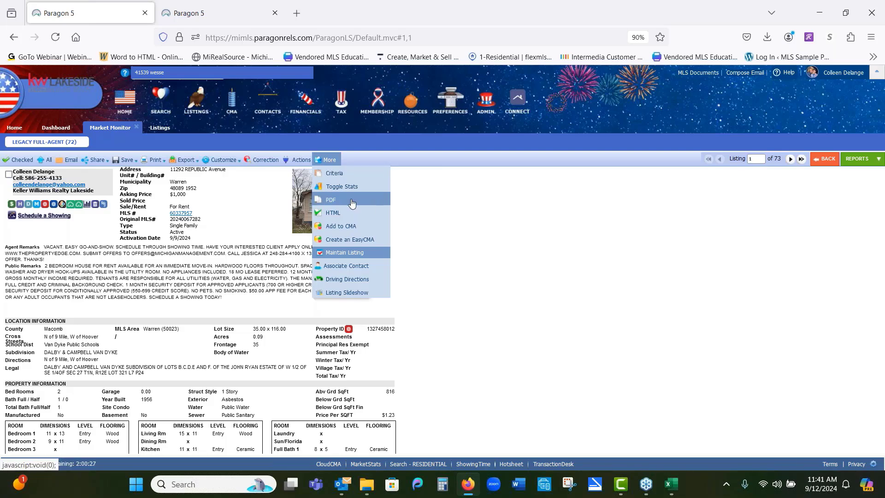
{"action": "left_click", "coordinate": [348, 253]}
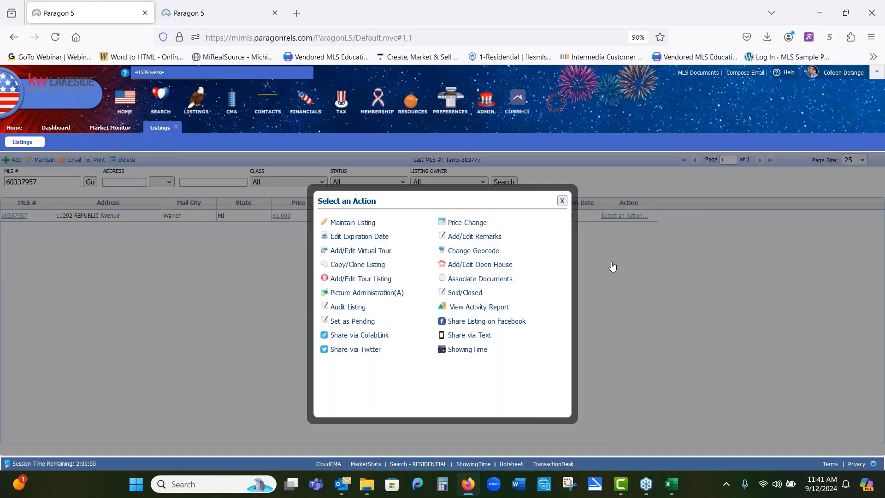
Step: Open the Education Corner flipbook from the Resources menu
{"action": "left_click", "coordinate": [659, 80]}
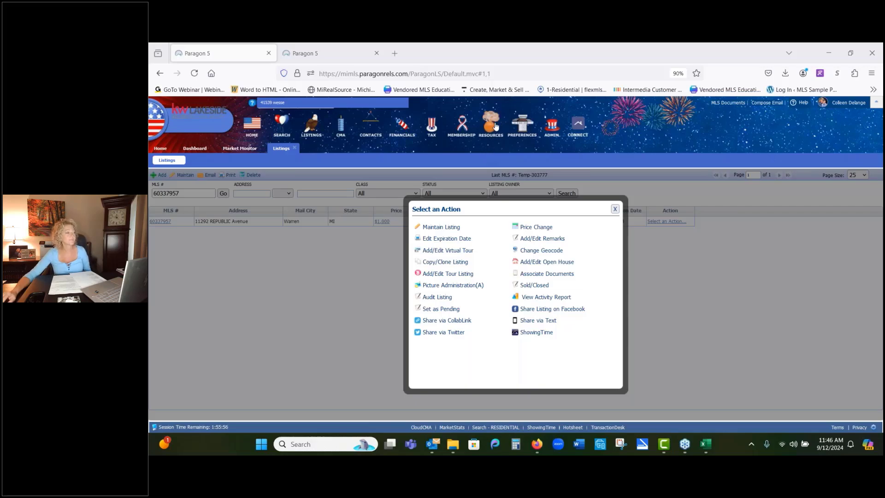
{"action": "mouse_move", "coordinate": [494, 127]}
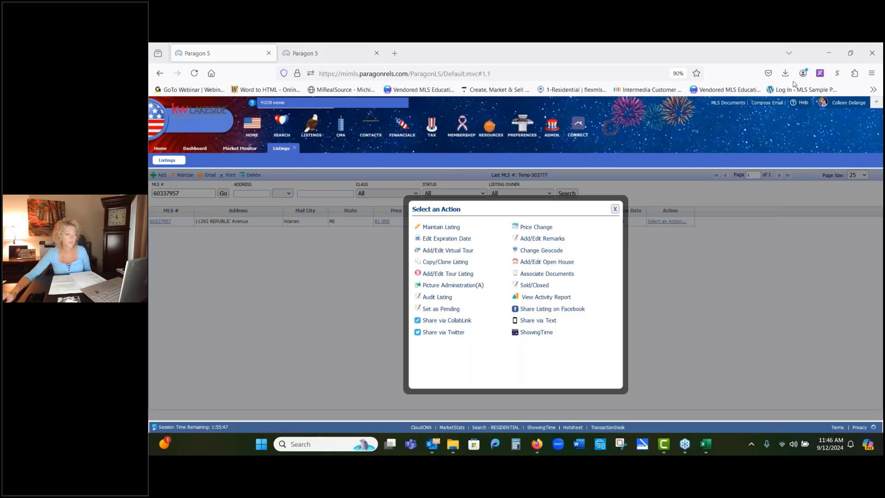
{"action": "left_click", "coordinate": [492, 132]}
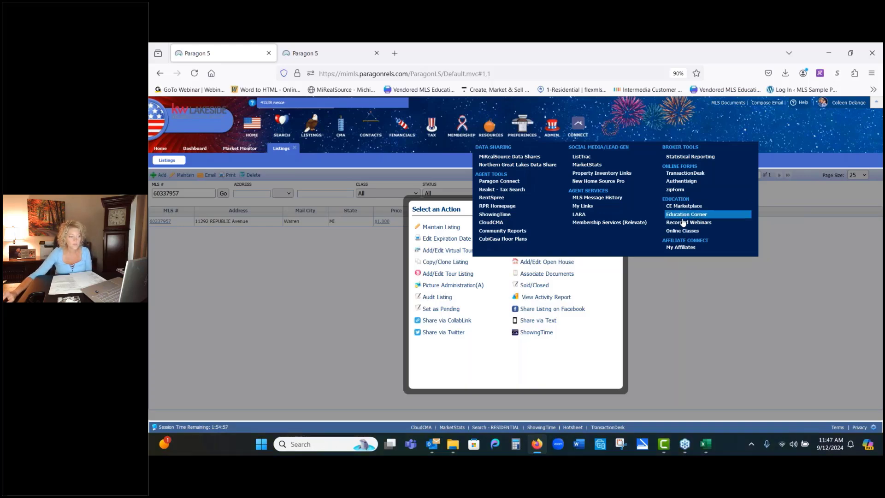
{"action": "left_click", "coordinate": [678, 219]}
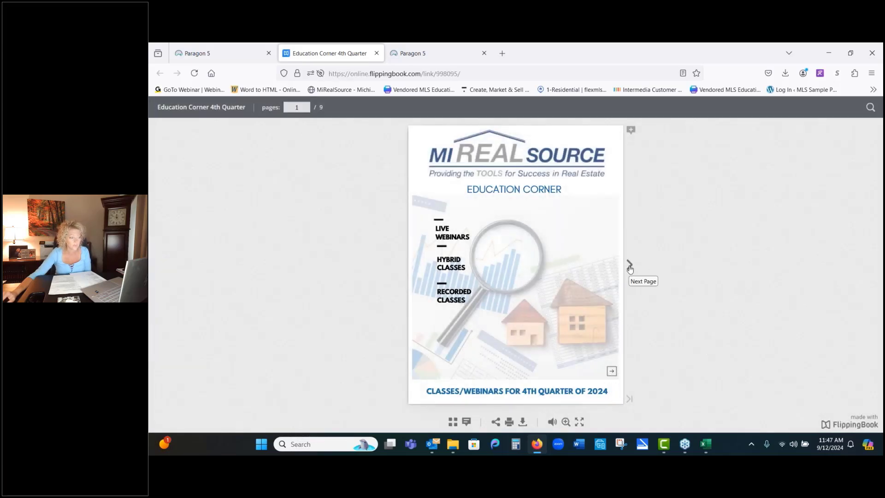
Step: Flip to the Paragon and Cloud CMA class pages and open the Cloud CMA webinar registration page
{"action": "left_click", "coordinate": [630, 270]}
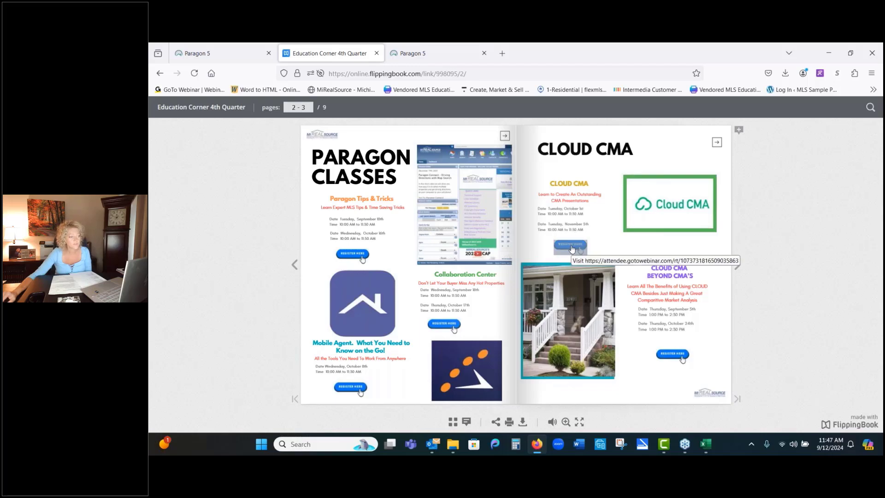
{"action": "left_click", "coordinate": [571, 249]}
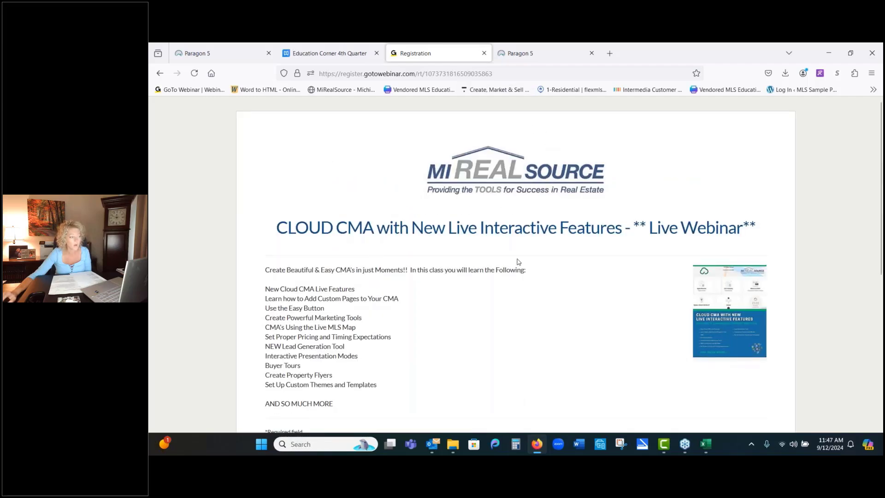
{"action": "scroll", "coordinate": [518, 261], "scroll_direction": "down", "scroll_amount": 4}
{"action": "scroll", "coordinate": [510, 267], "scroll_direction": "up", "scroll_amount": 4}
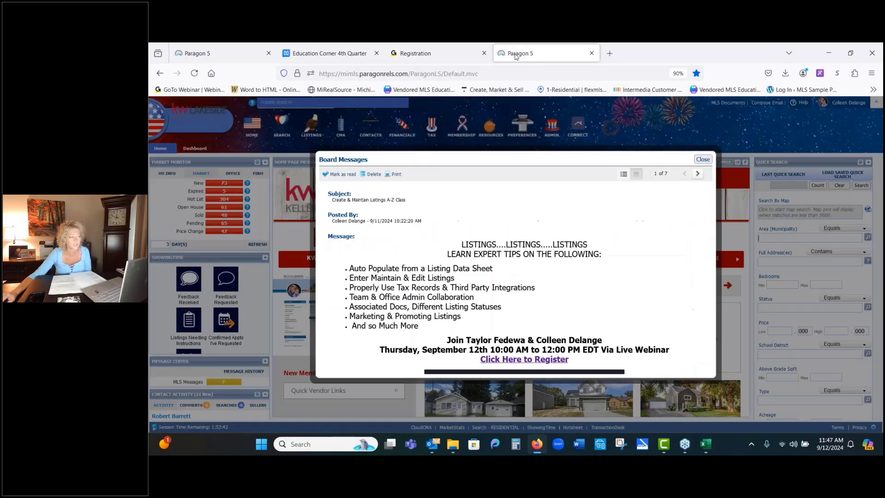
Step: Return to the Paragon home tab and close the Board Messages popup
{"action": "left_click", "coordinate": [514, 54]}
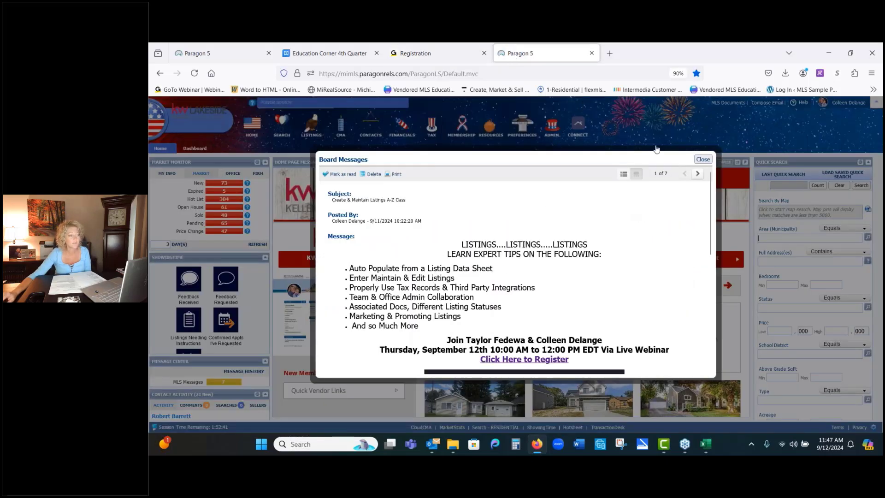
{"action": "left_click", "coordinate": [703, 159]}
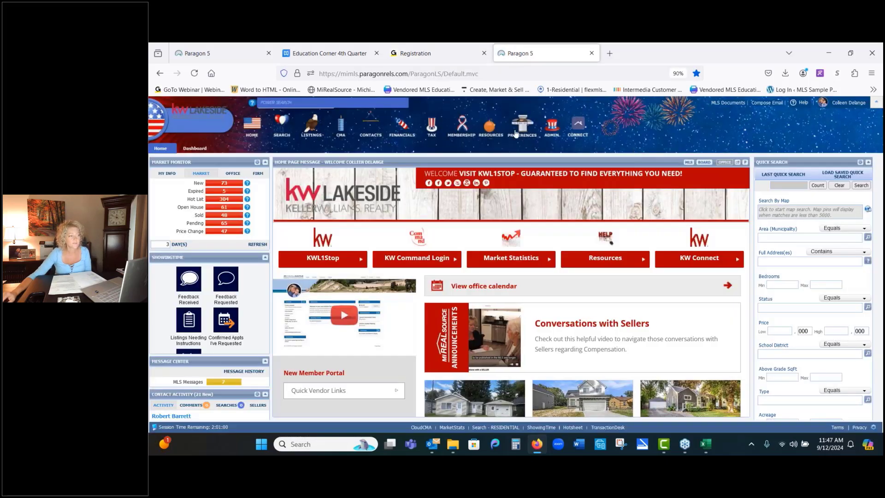
Step: Reopen Education Corner from Resources and page through its class listings to the CubiCasa classes
{"action": "mouse_move", "coordinate": [500, 130]}
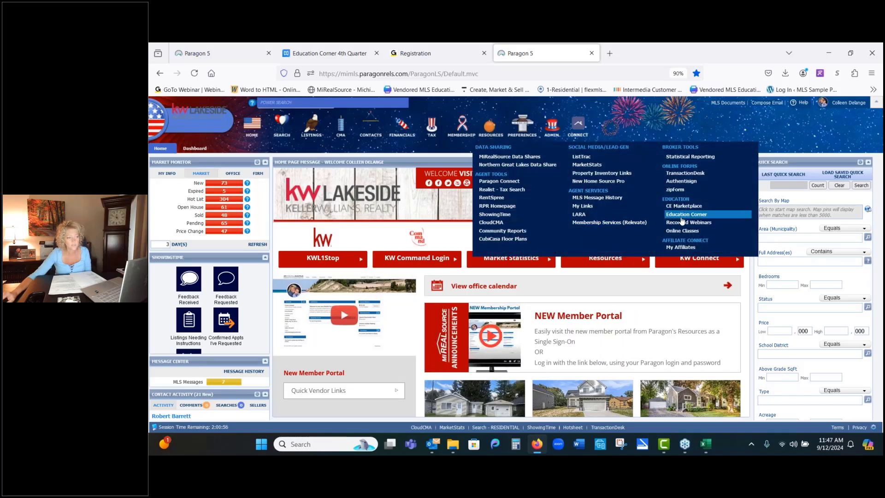
{"action": "left_click", "coordinate": [682, 215]}
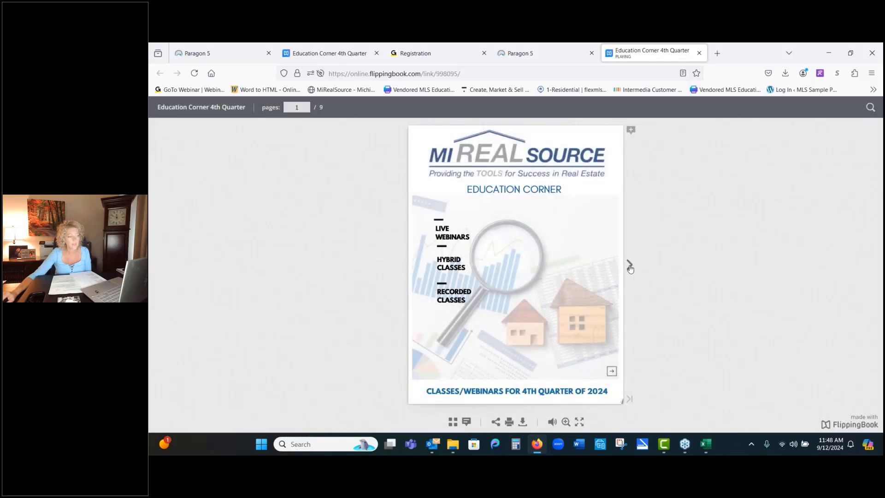
{"action": "left_click", "coordinate": [629, 265]}
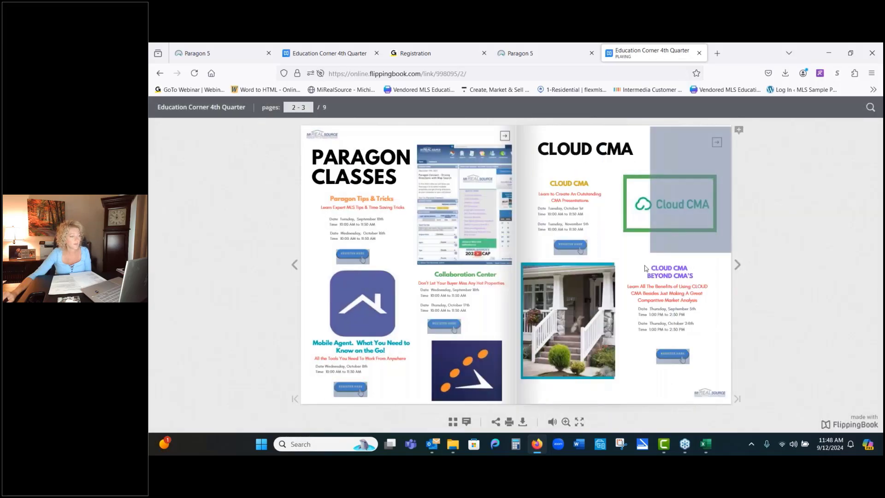
{"action": "left_click", "coordinate": [737, 266]}
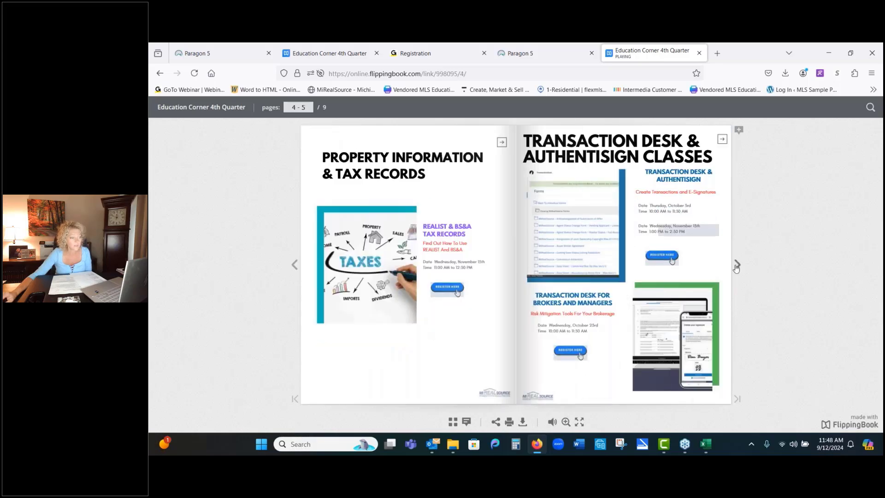
{"action": "left_click", "coordinate": [737, 266]}
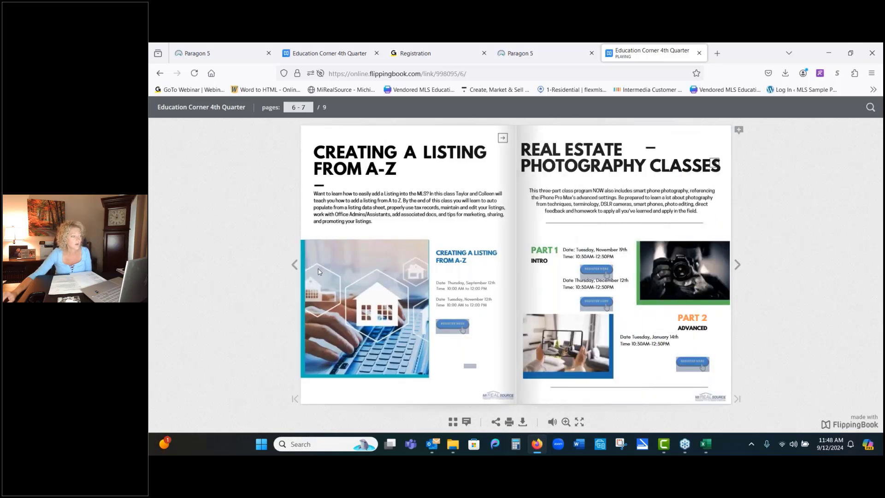
{"action": "left_click", "coordinate": [295, 265]}
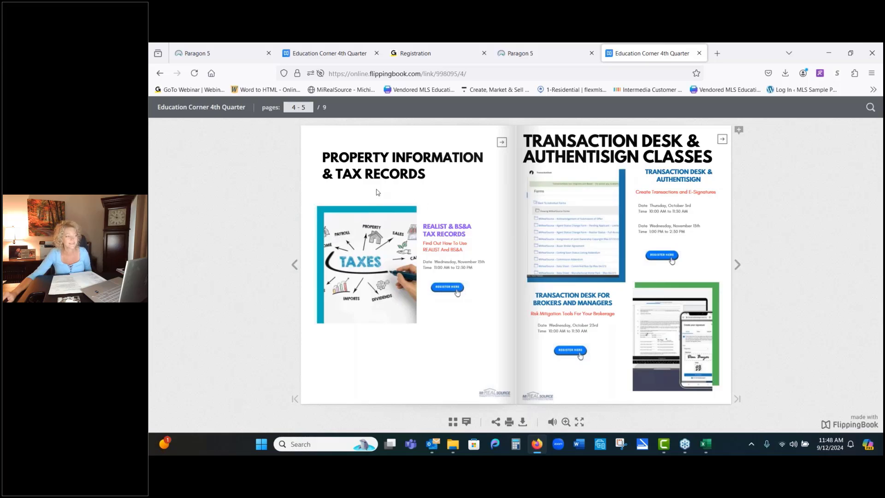
{"action": "left_click", "coordinate": [737, 264]}
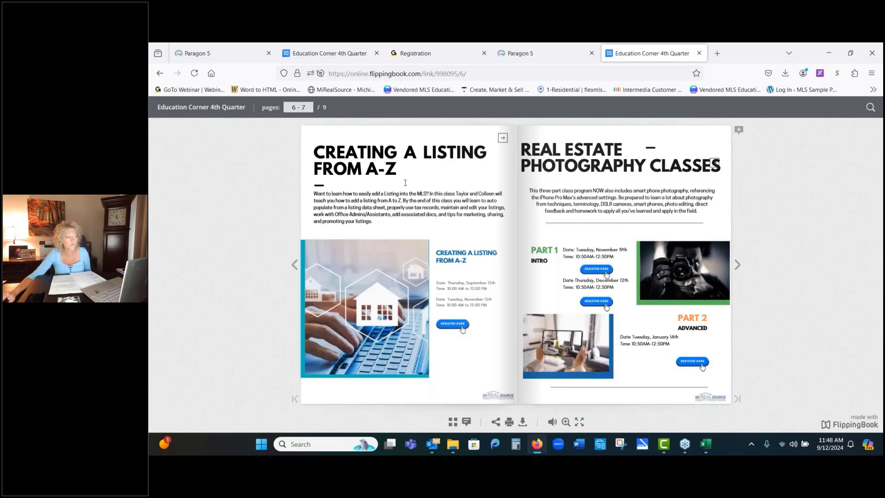
{"action": "left_click", "coordinate": [737, 264]}
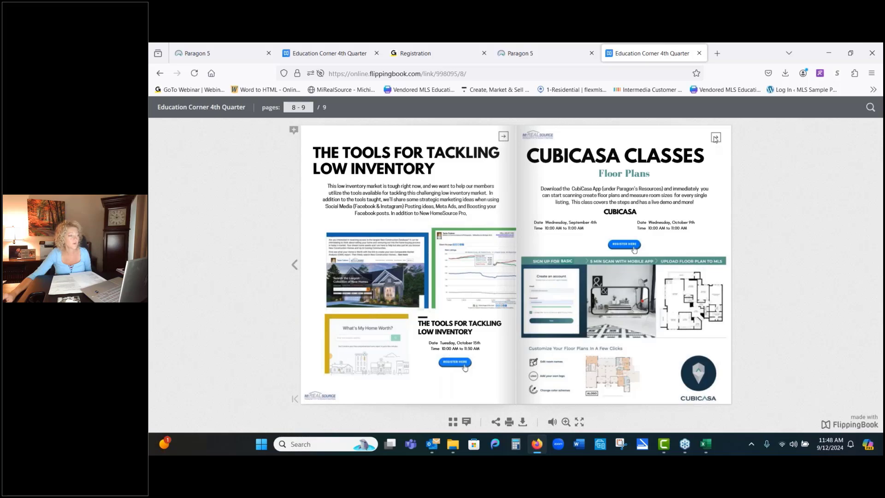
Step: Close the flipbook tab, open Recorded Webinars from Resources, and browse the MIRealSourceMedia channel's videos
{"action": "left_click", "coordinate": [700, 54]}
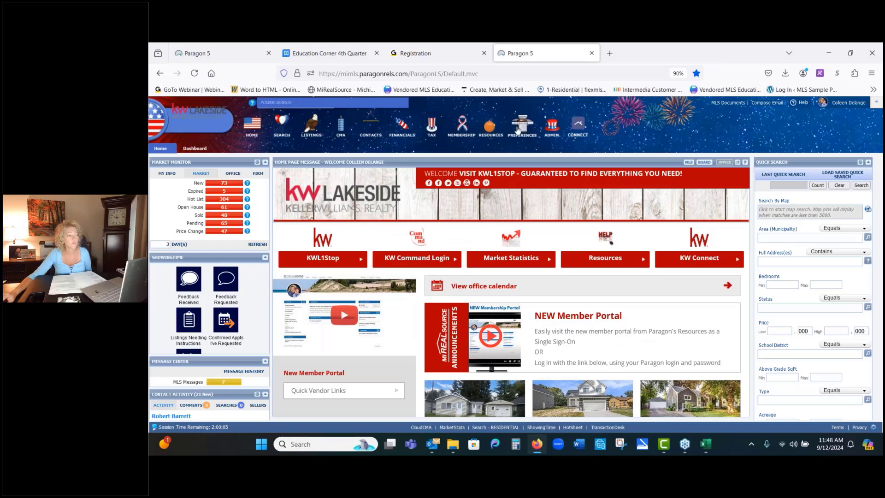
{"action": "mouse_move", "coordinate": [496, 133]}
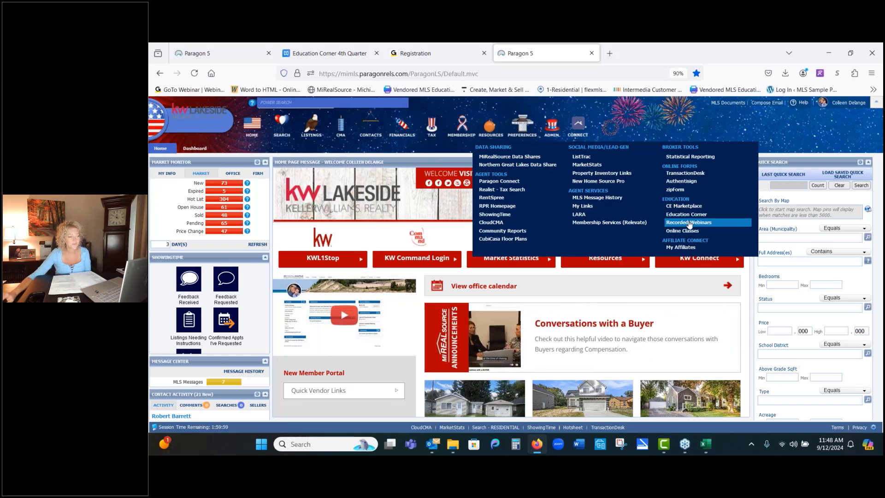
{"action": "left_click", "coordinate": [689, 223]}
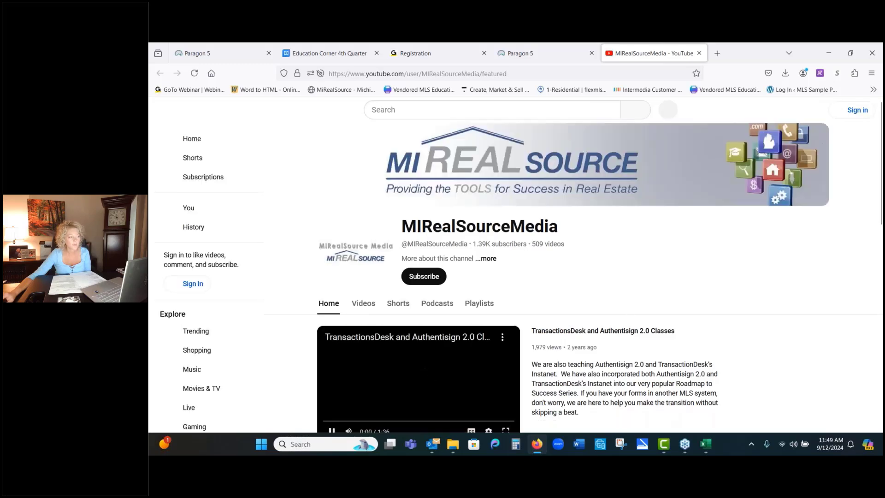
{"action": "left_click", "coordinate": [372, 308]}
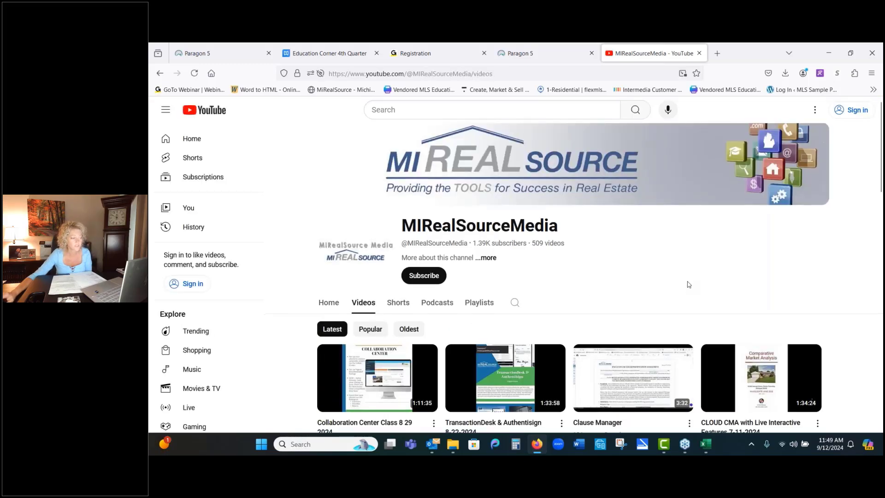
{"action": "scroll", "coordinate": [688, 285], "scroll_direction": "down", "scroll_amount": 2}
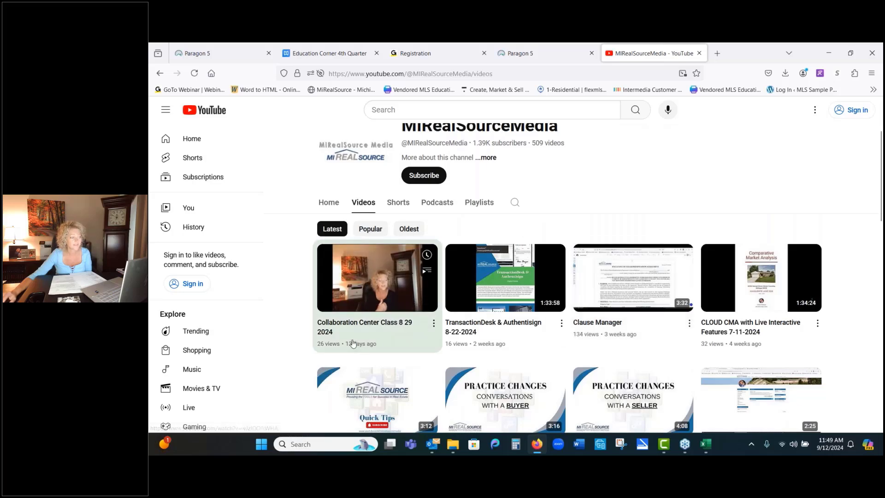